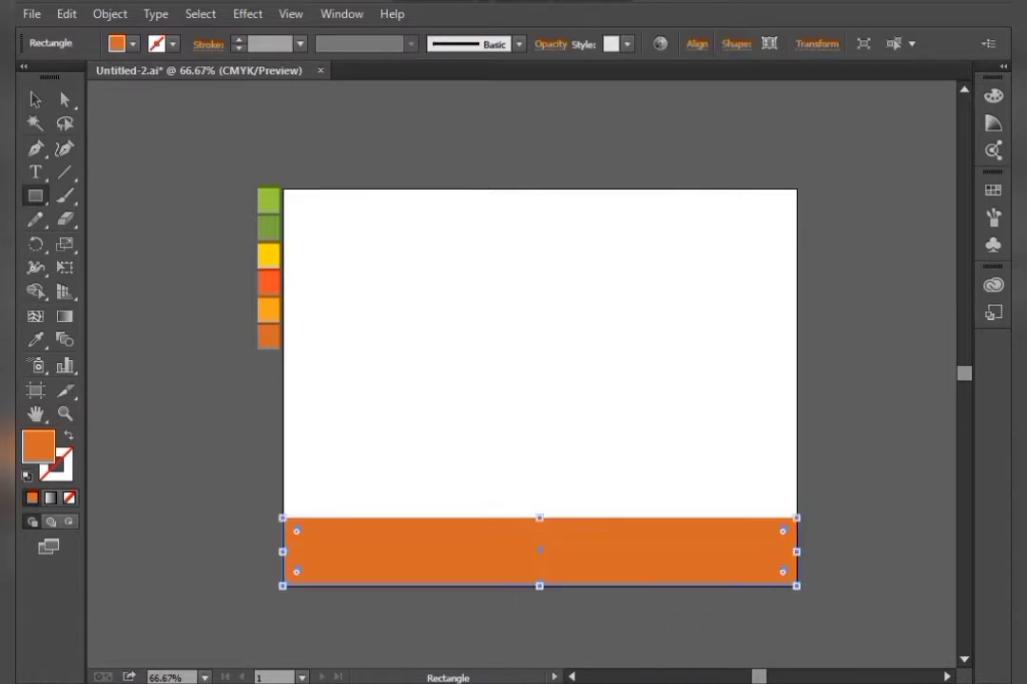
Recolor the selected bottom rectangle to grey 7C7775
key("v")
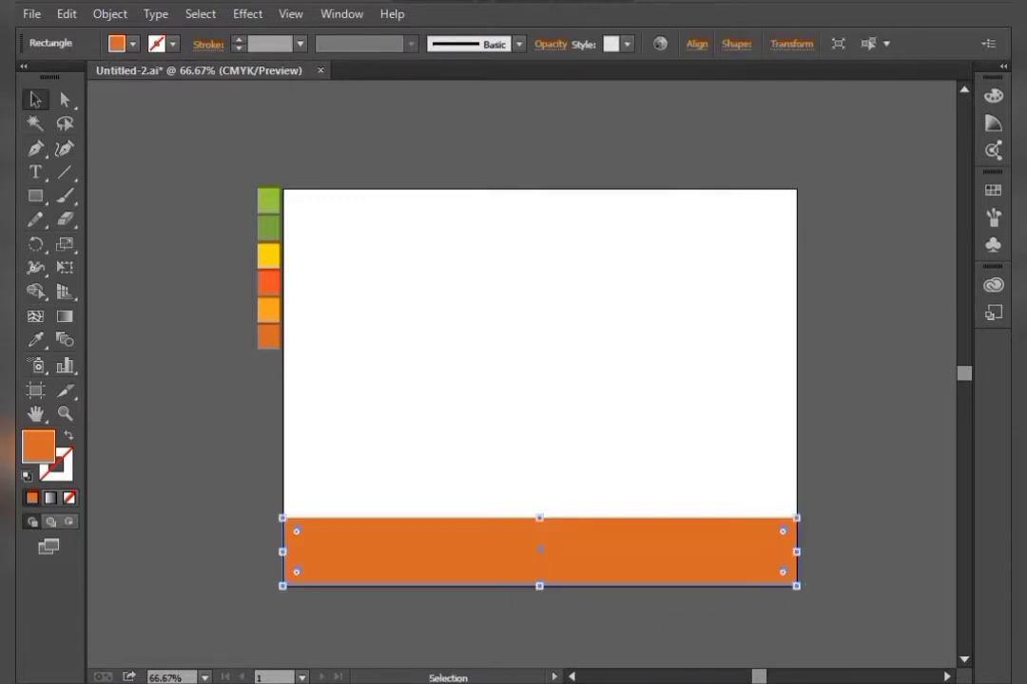
double_click(38, 445)
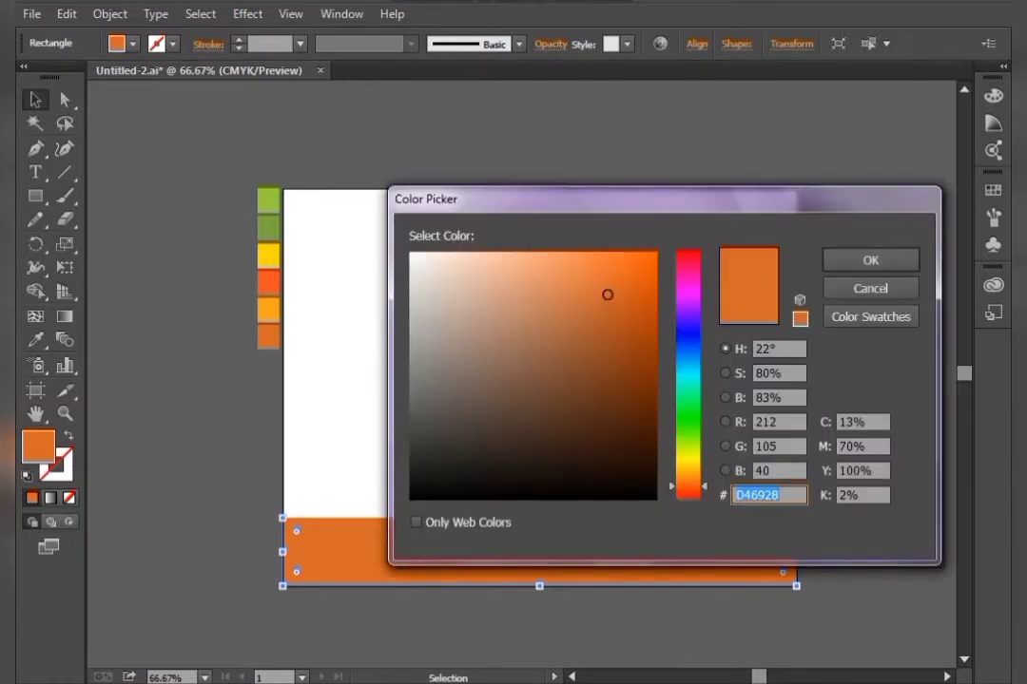
left_click(416, 421)
left_click_drag(415, 421, 423, 389)
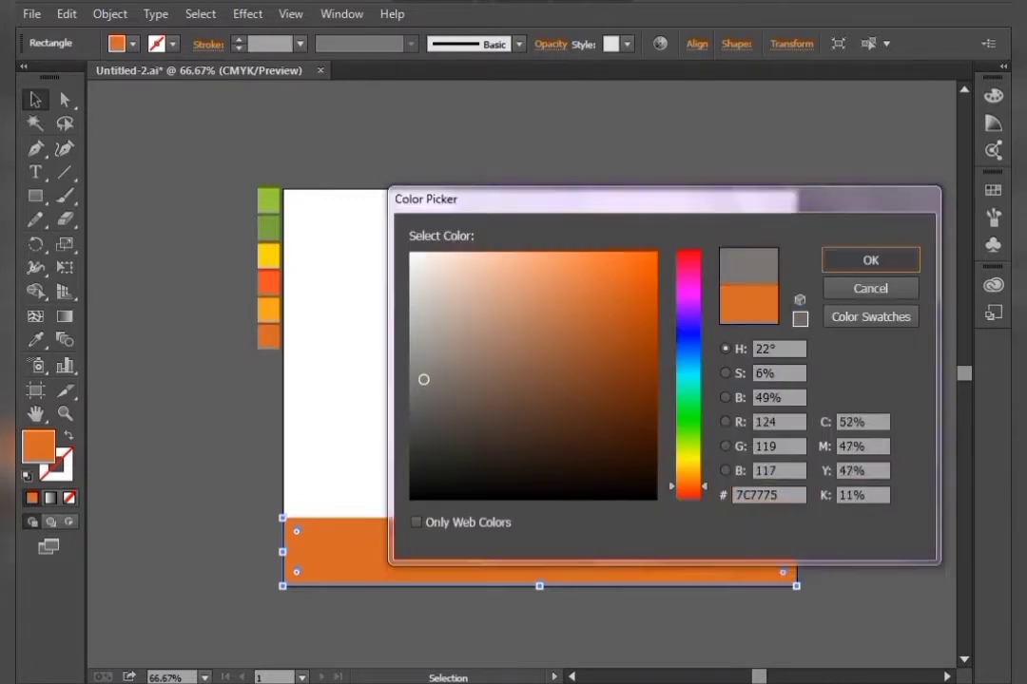
left_click(870, 262)
left_click(870, 285)
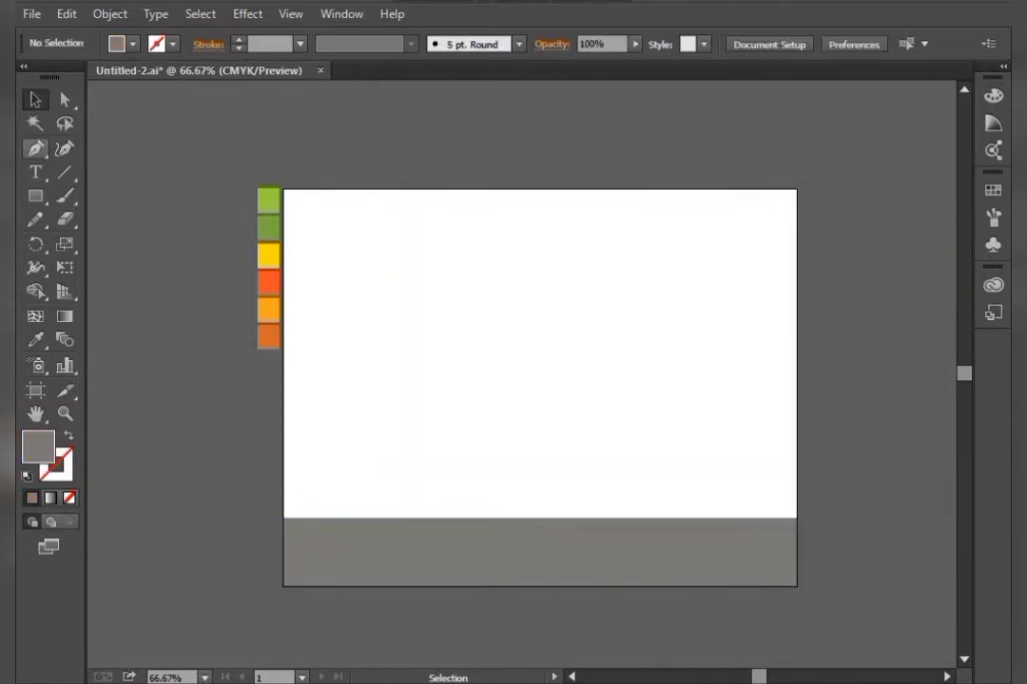
Draw a horizontal path with the Pen tool across the middle of the grey band
key("p")
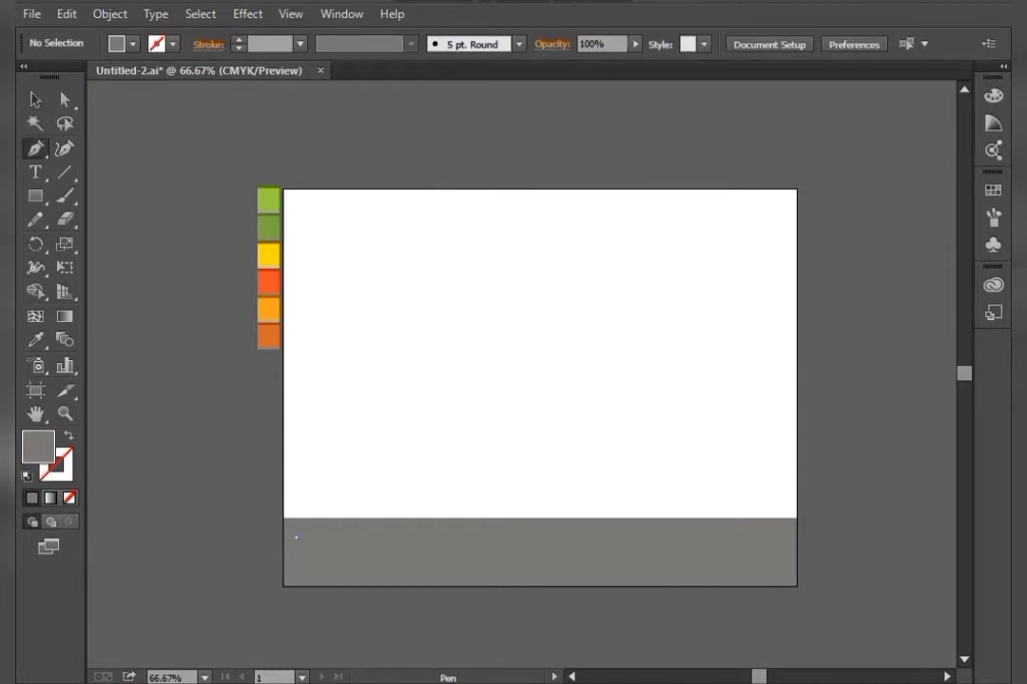
left_click(295, 535)
left_click(732, 529)
left_click(782, 530)
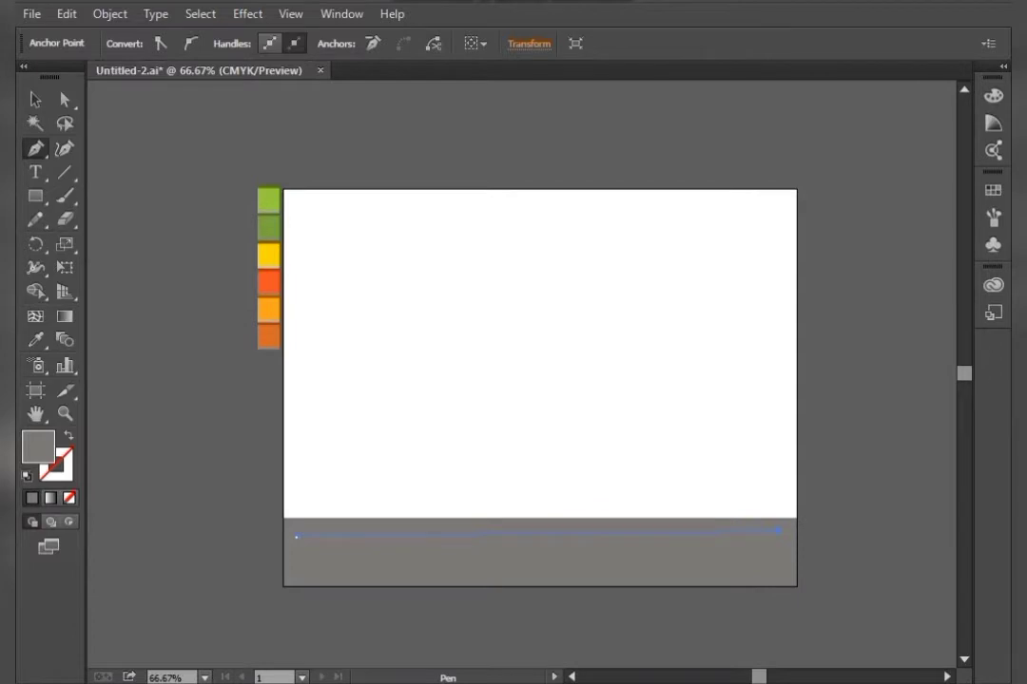
Give the path no fill and a white stroke, and set the stroke weight to 10 pt
key("d")
key("x")
key("/")
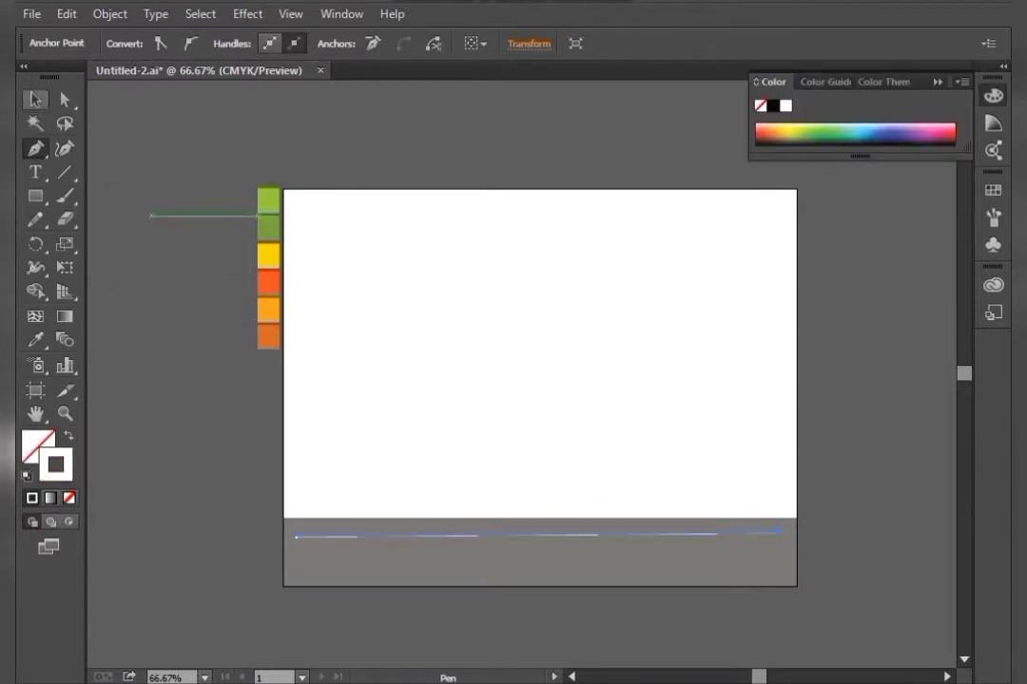
left_click(35, 100)
left_click(112, 183)
left_click(532, 534)
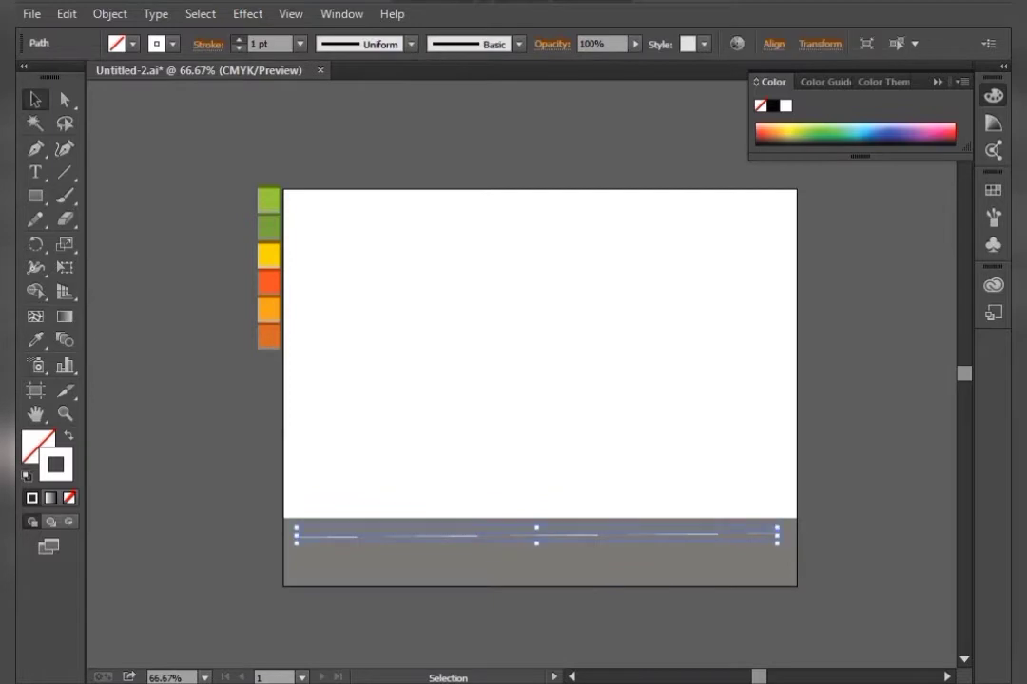
left_click(239, 39)
left_click(238, 39)
left_click(239, 39)
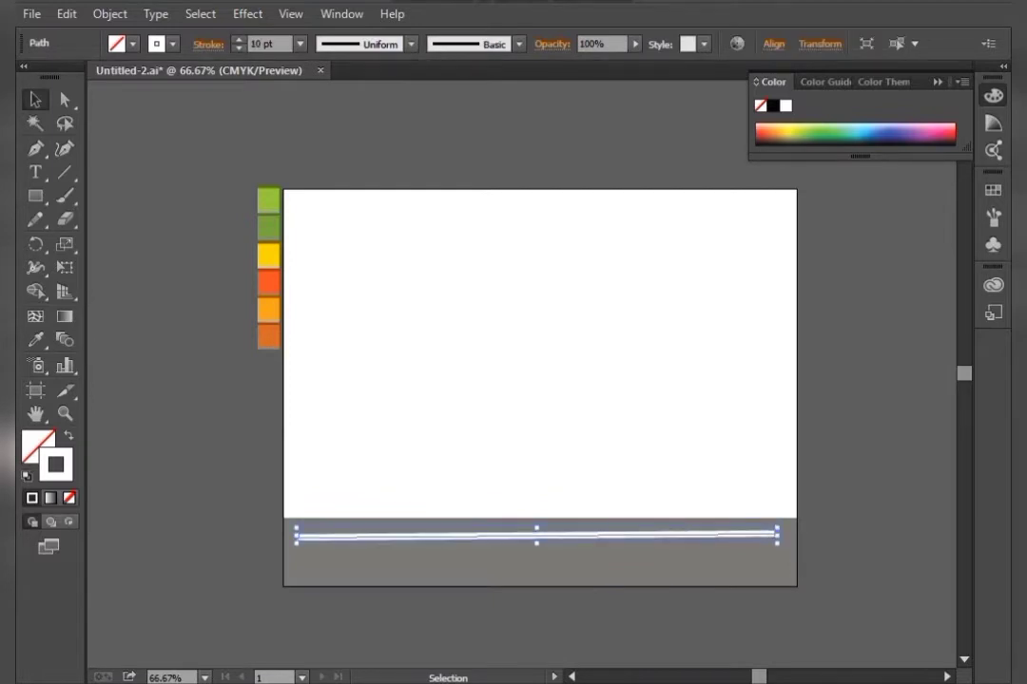
Make the stroke a dashed line with a dash length of 35 pt
left_click(207, 45)
left_click(28, 178)
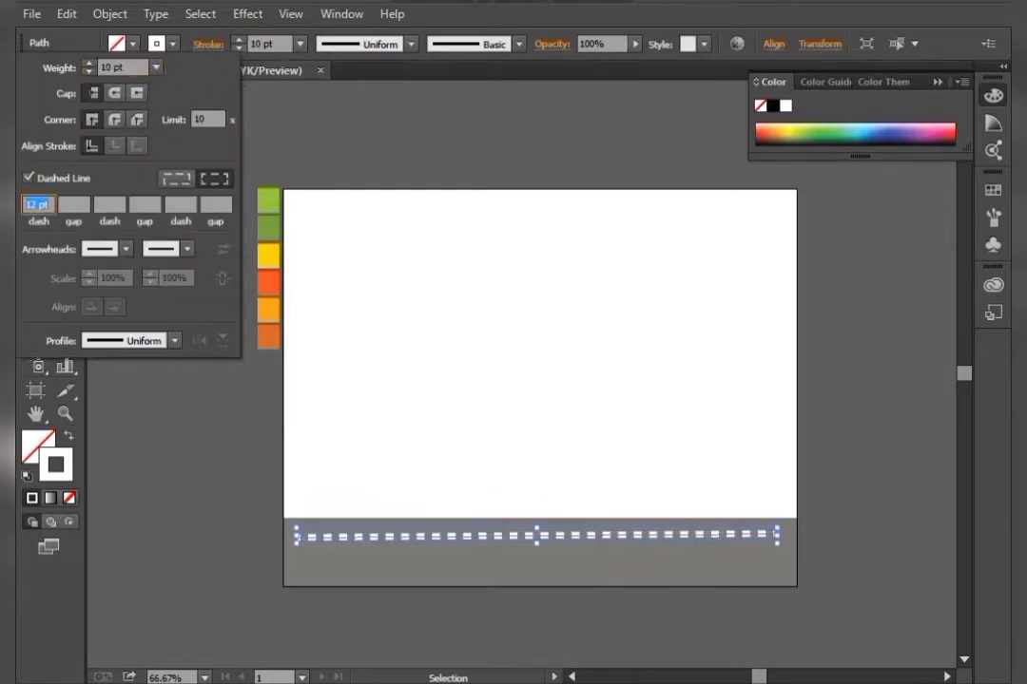
key("Up")
key("Up")
key("Up")
key("Up")
key("Up")
key("Up")
key("Up")
key("Up")
key("Up")
key("Up")
key("Up")
key("Up")
key("Up")
key("Up")
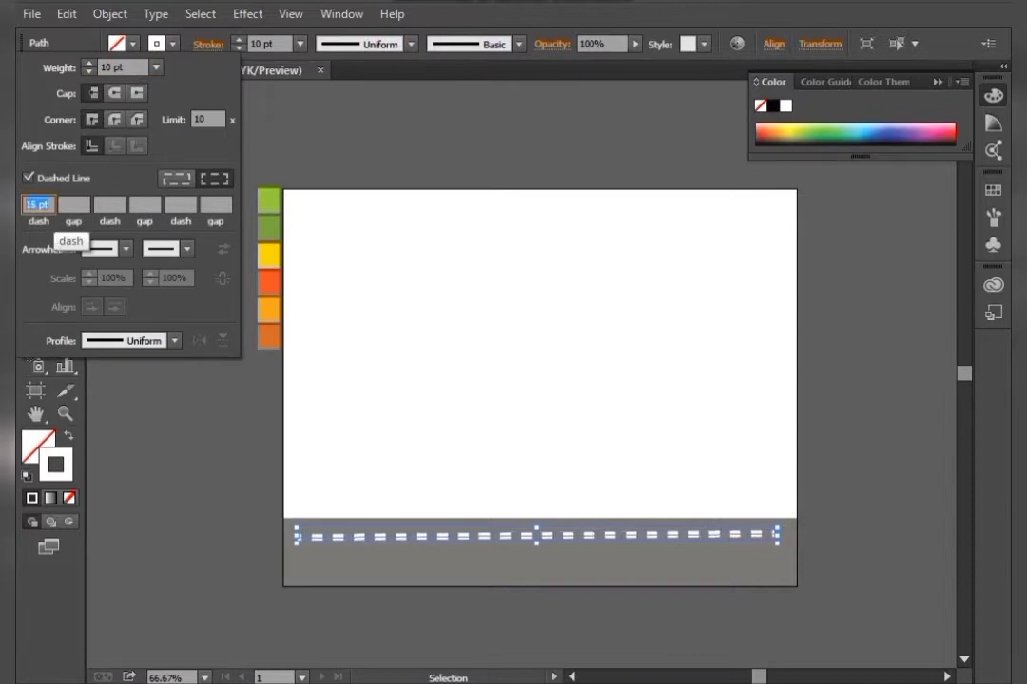
key("Up")
key("Up")
key("Up")
key("Up")
key("Up")
key("Up")
key("Up")
key("Up")
key("Up")
key("Up")
key("Up")
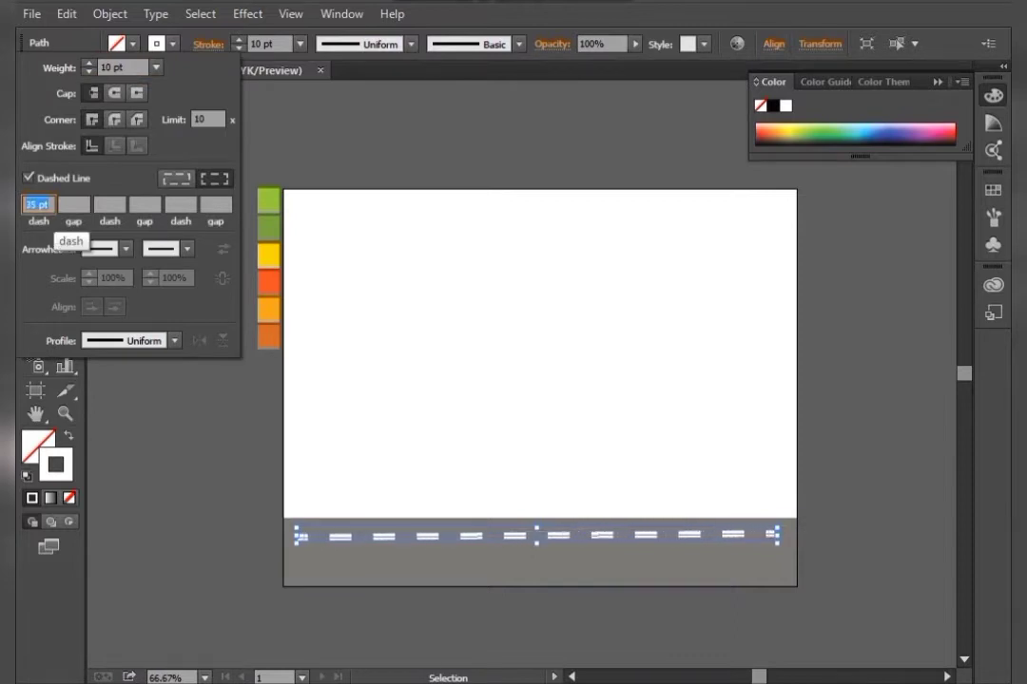
key("Return")
key("ctrl+shift+a")
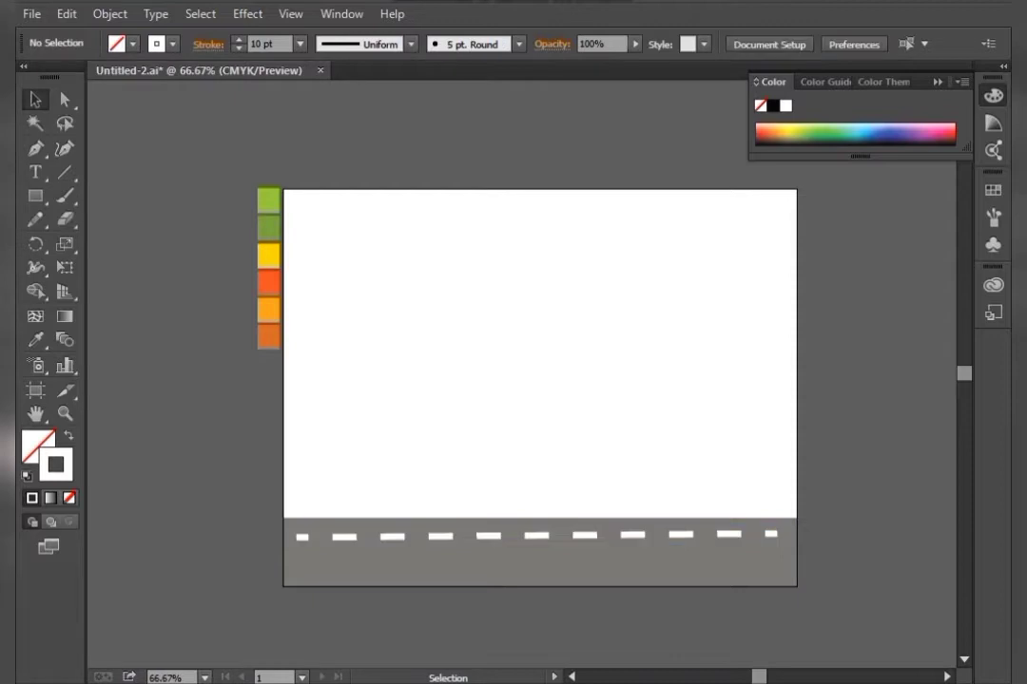
Nudge the dashed line slightly downward within the grey band
left_click(715, 534)
key("Down")
key("Down")
key("Down")
key("Down")
key("Down")
key("Down")
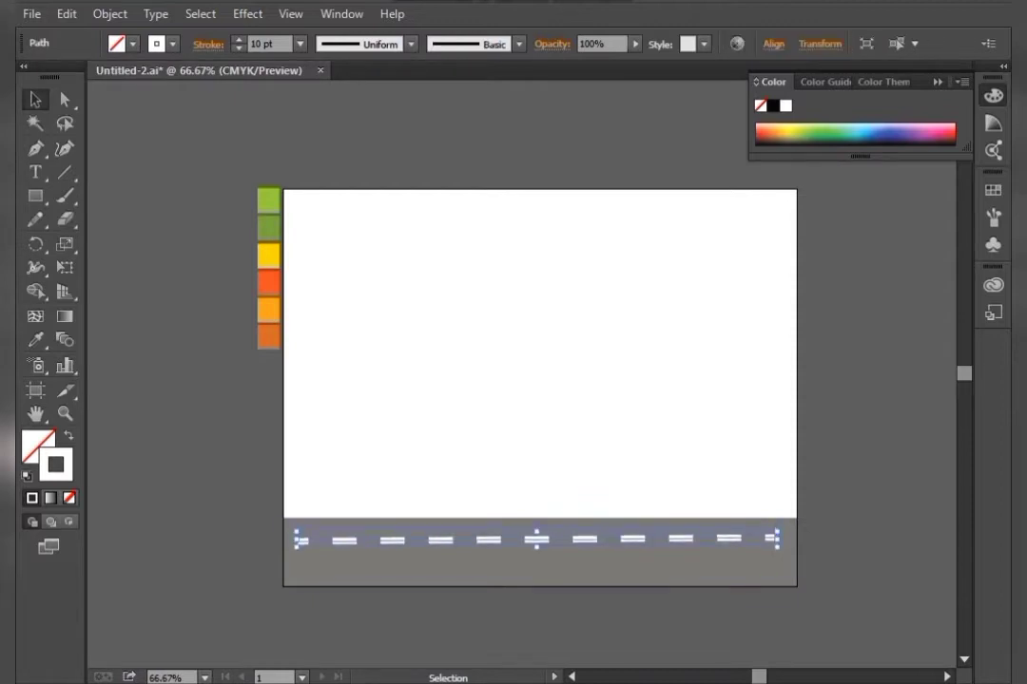
key("Down")
key("Down")
key("Down")
key("Down")
key("Down")
key("Down")
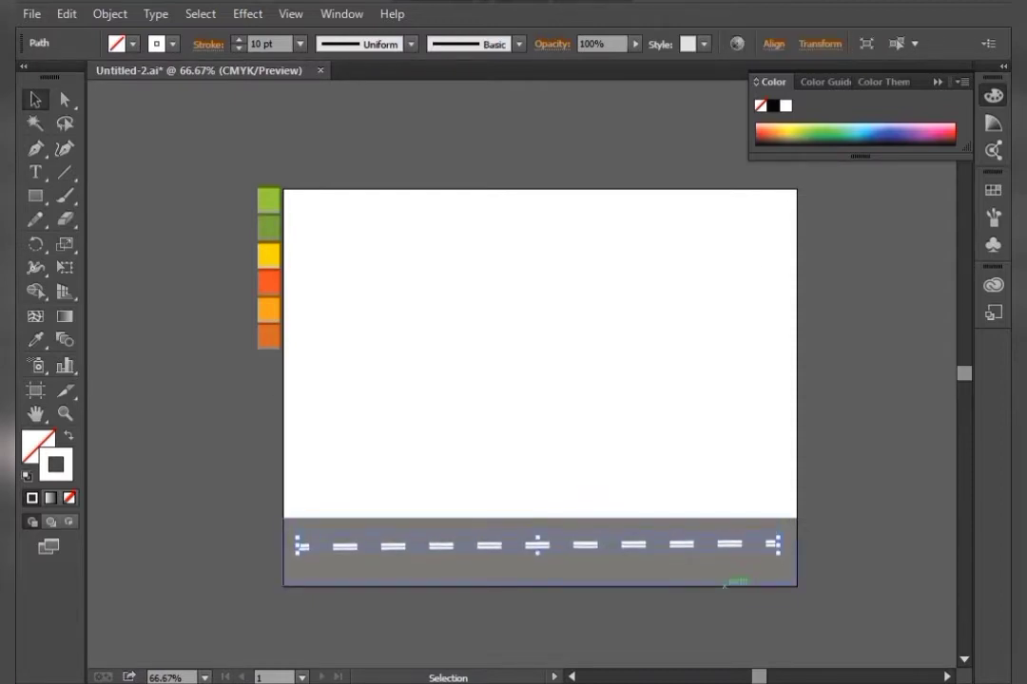
key("F12")
left_click(698, 363)
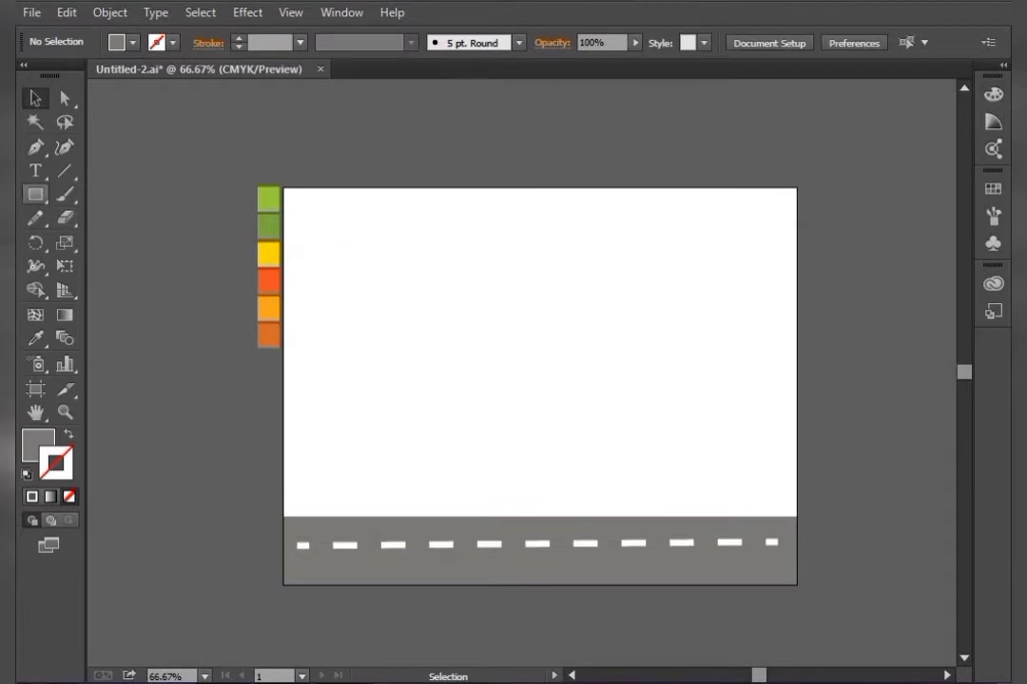
Draw a long thin rounded rectangle above the road and fill it with the light orange swatch
left_click_drag(36, 195, 118, 218)
left_click_drag(331, 475, 769, 493)
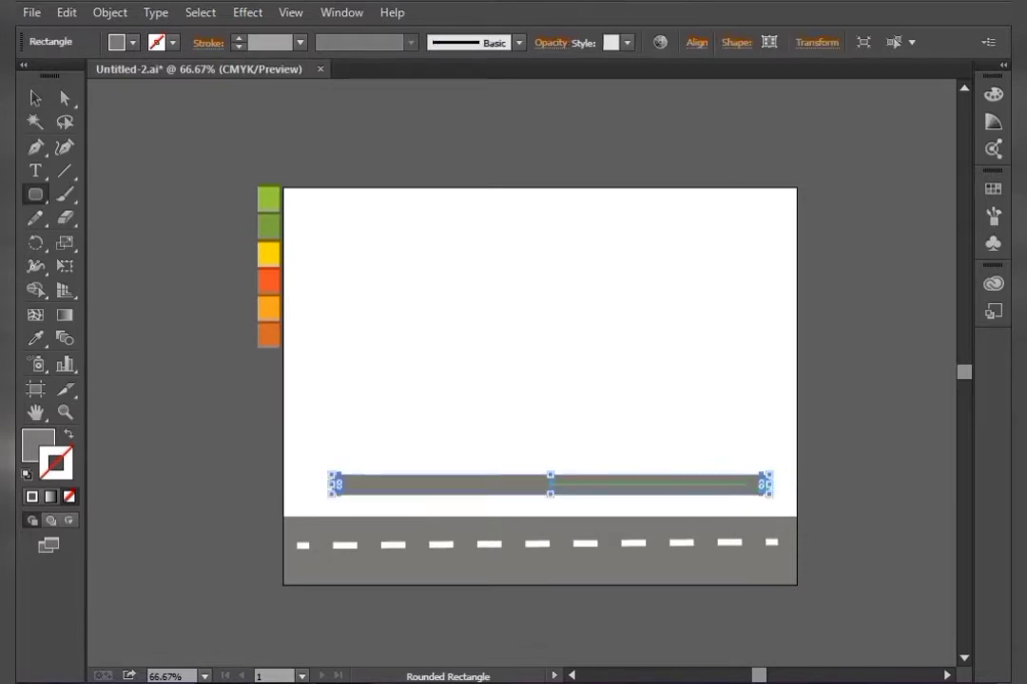
key("v")
key("i")
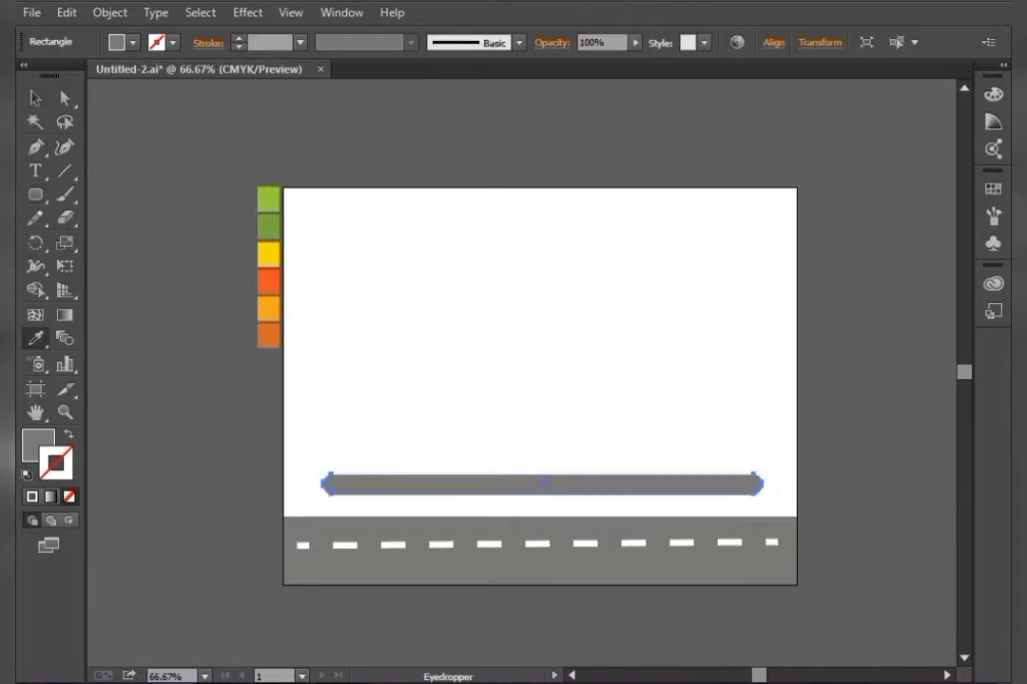
left_click(269, 308)
key("v")
key("ctrl+shift+a")
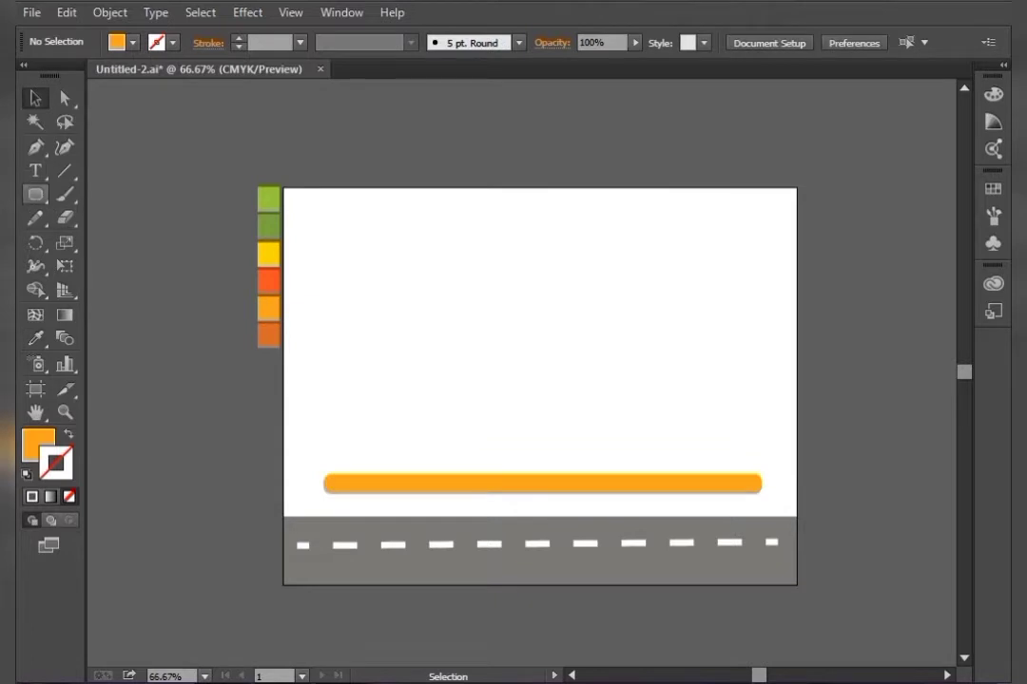
Draw a tall narrow rectangle standing on the orange bar's right side and fill it with the red-orange swatch
left_click_drag(35, 194, 114, 164)
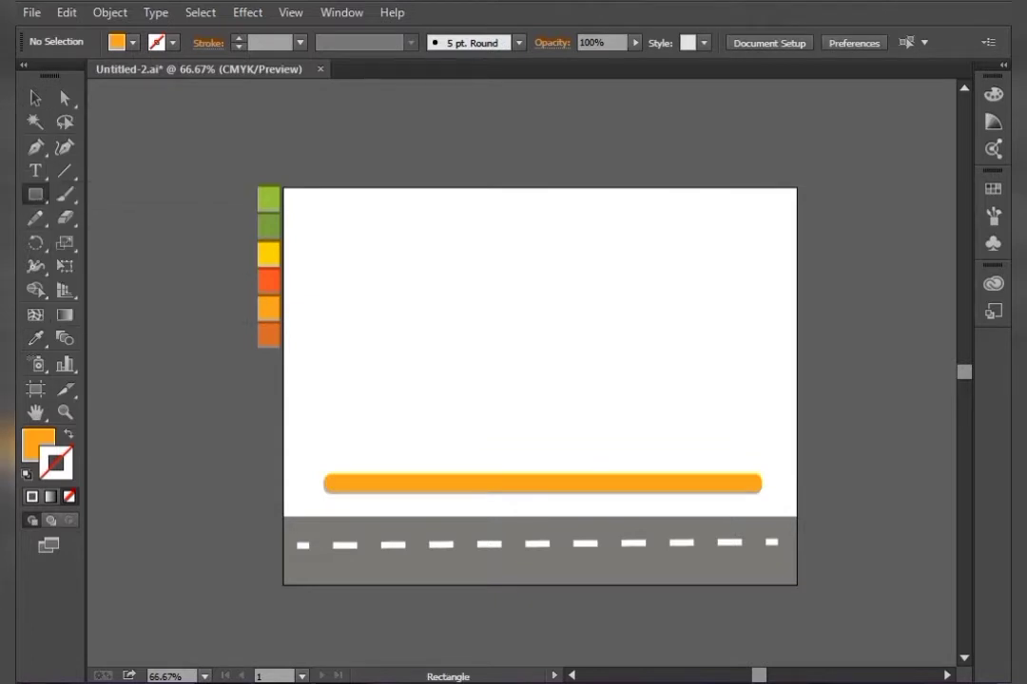
key("ctrl+equal")
key("ctrl+equal")
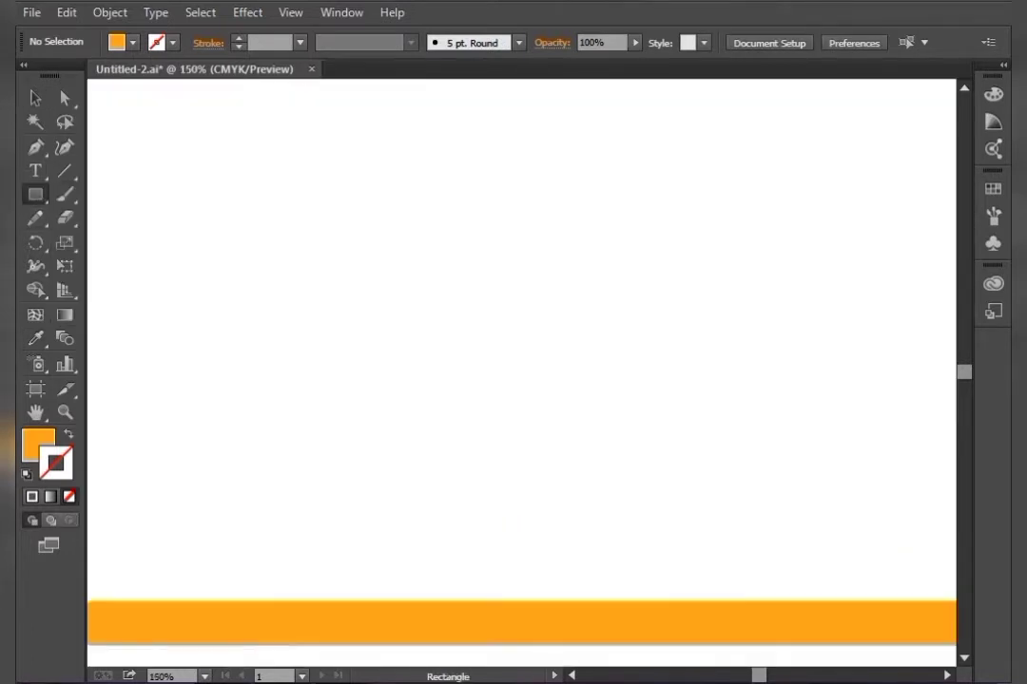
key("ctrl+minus")
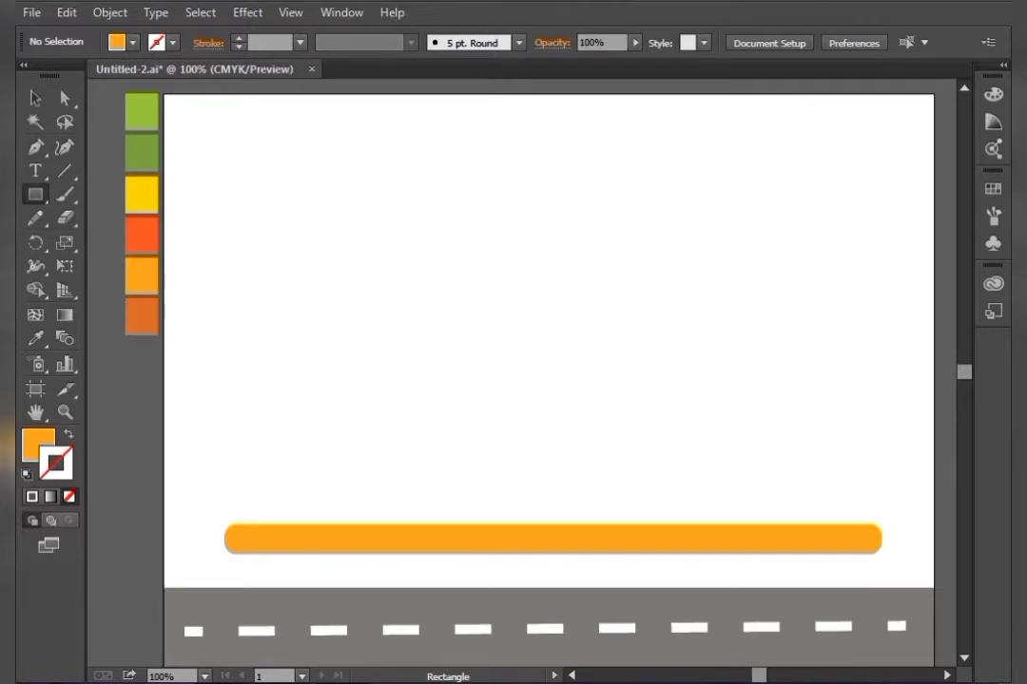
left_click_drag(674, 367, 736, 524)
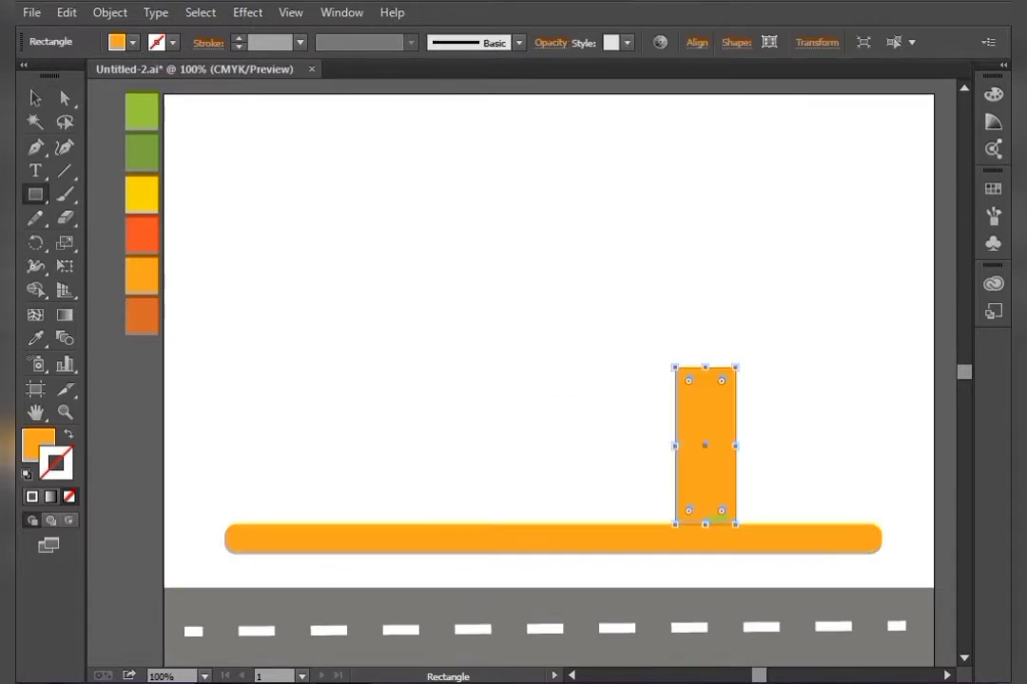
left_click(35, 98)
key("i")
left_click(138, 232)
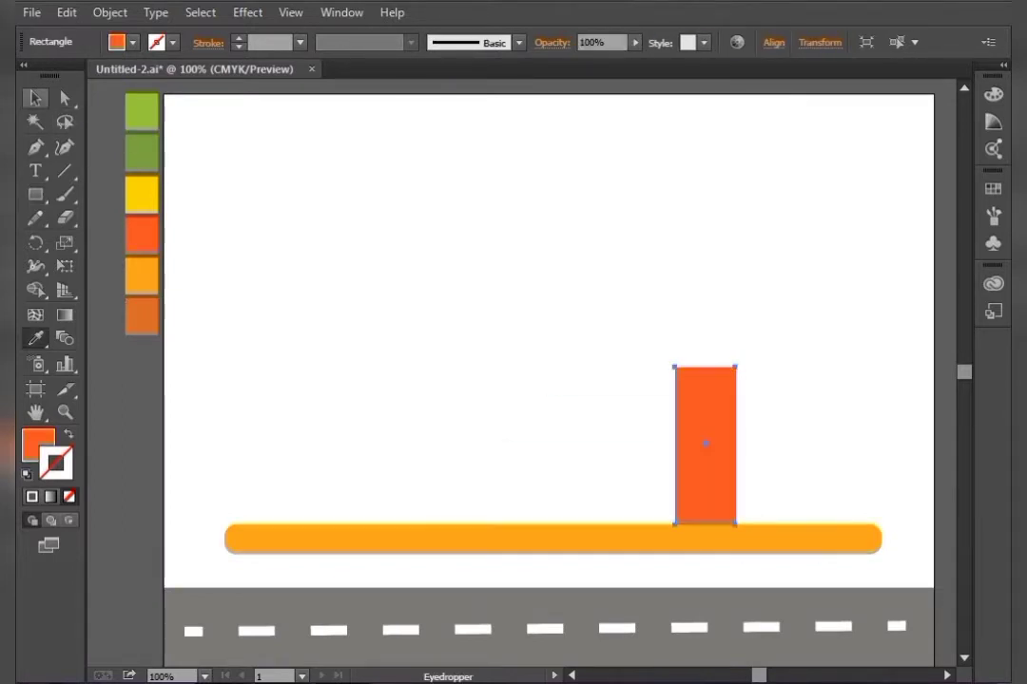
Draw an ellipse on top of the trunk and fill it with the light green swatch
left_click_drag(35, 194, 105, 241)
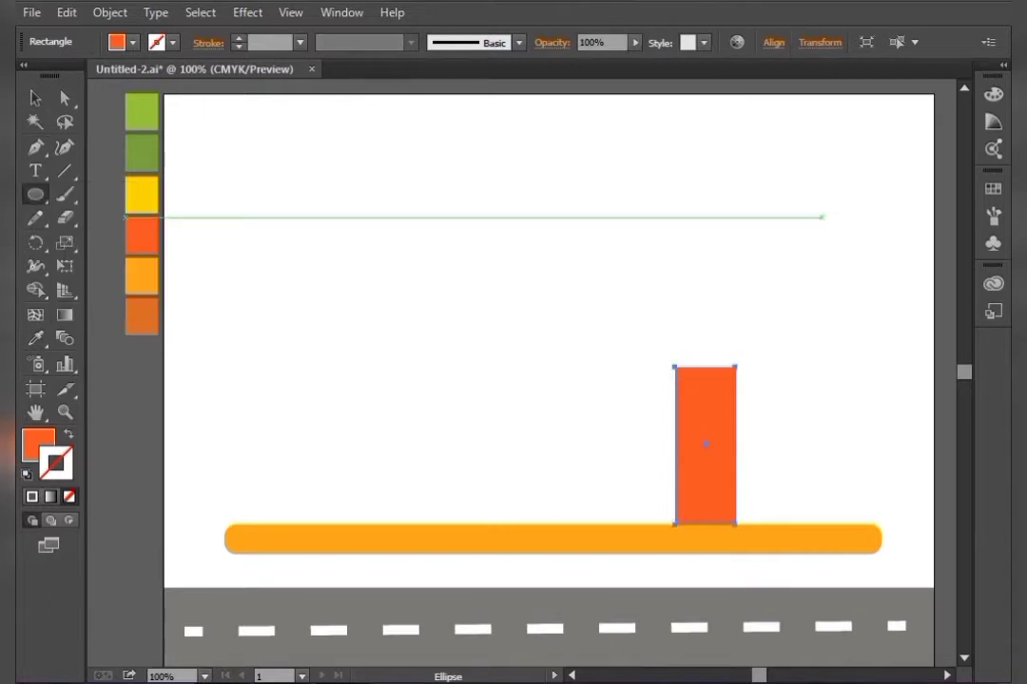
left_click_drag(659, 250, 760, 369)
key("i")
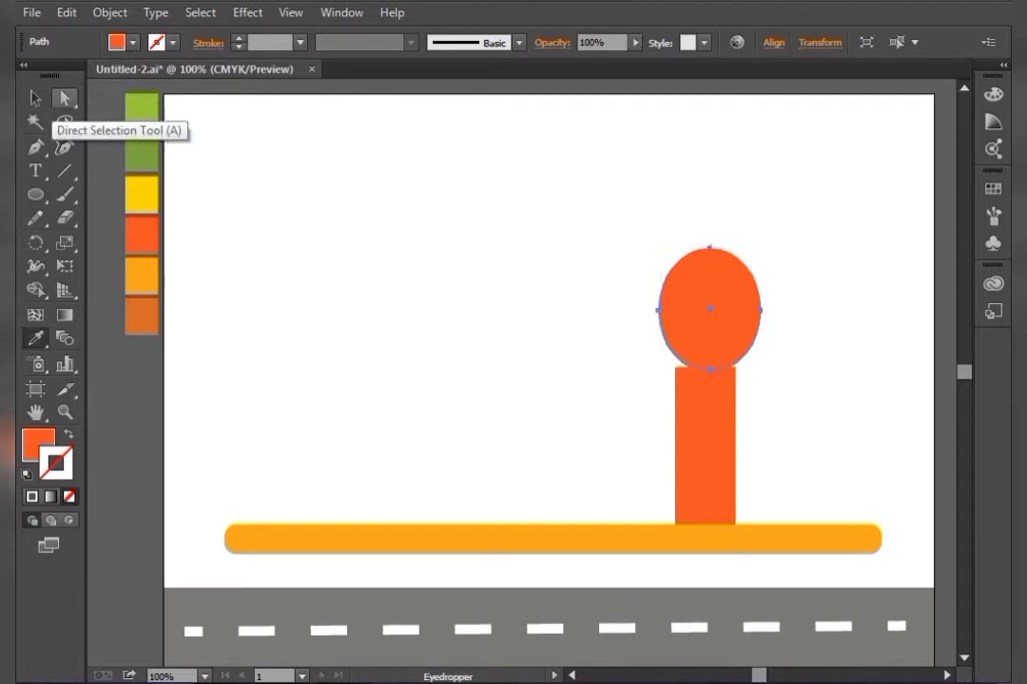
left_click(142, 108)
key("v")
key("ctrl+shift+a")
Duplicate and arrange several green ellipses around the trunk top to form the tree crown
left_click_drag(746, 314, 722, 262)
key("ctrl+shift+a")
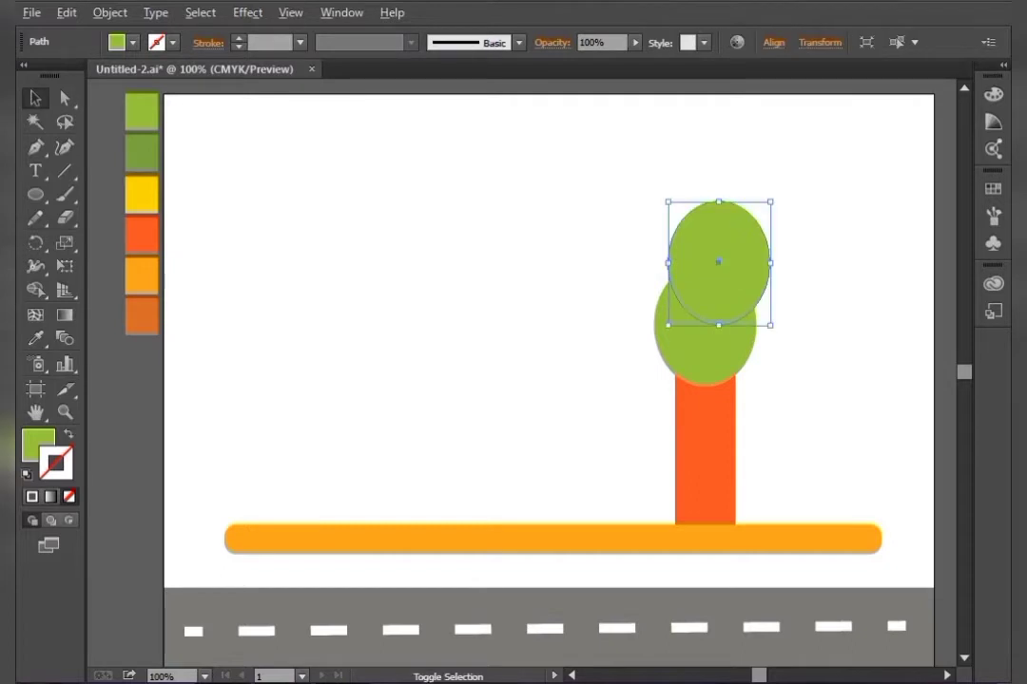
left_click_drag(770, 202, 647, 316)
key("ctrl+shift+a")
left_click(673, 255)
Fill the upper-left and left crown ellipses with the dark green swatch
left_click(35, 339)
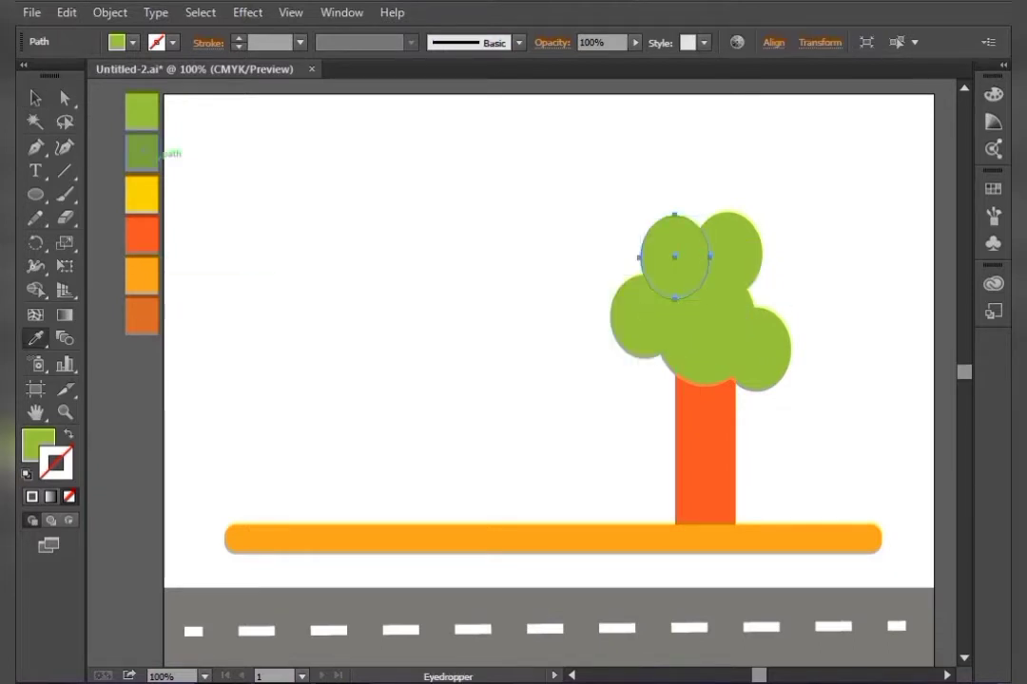
left_click(147, 151)
left_click(35, 99)
left_click(645, 316)
left_click(35, 339)
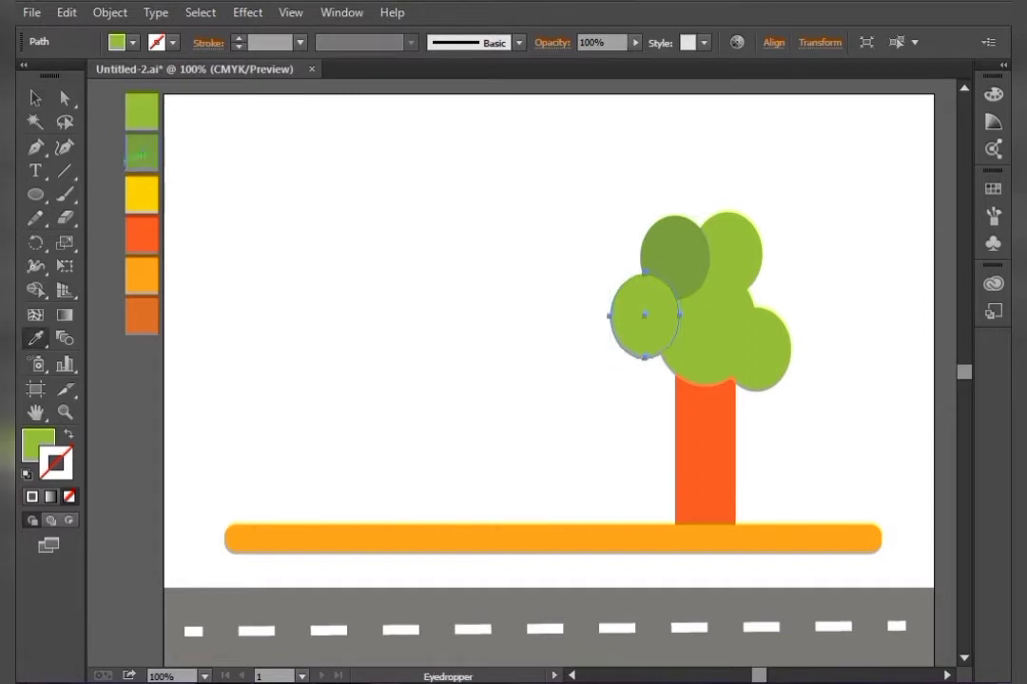
left_click(532, 628)
left_click(35, 98)
left_click(35, 338)
left_click(141, 151)
left_click(35, 99)
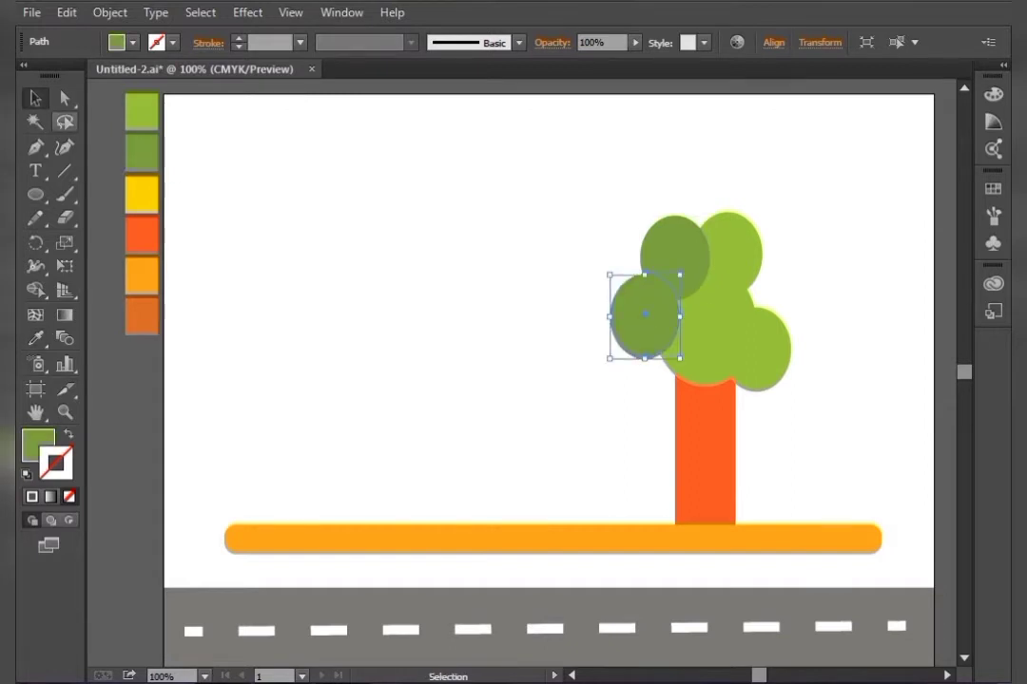
Send the two dark green ellipses behind the light green crown ellipses
left_click(475, 285)
left_click_drag(589, 200, 713, 285)
left_click(723, 351, "shift")
right_click(685, 347)
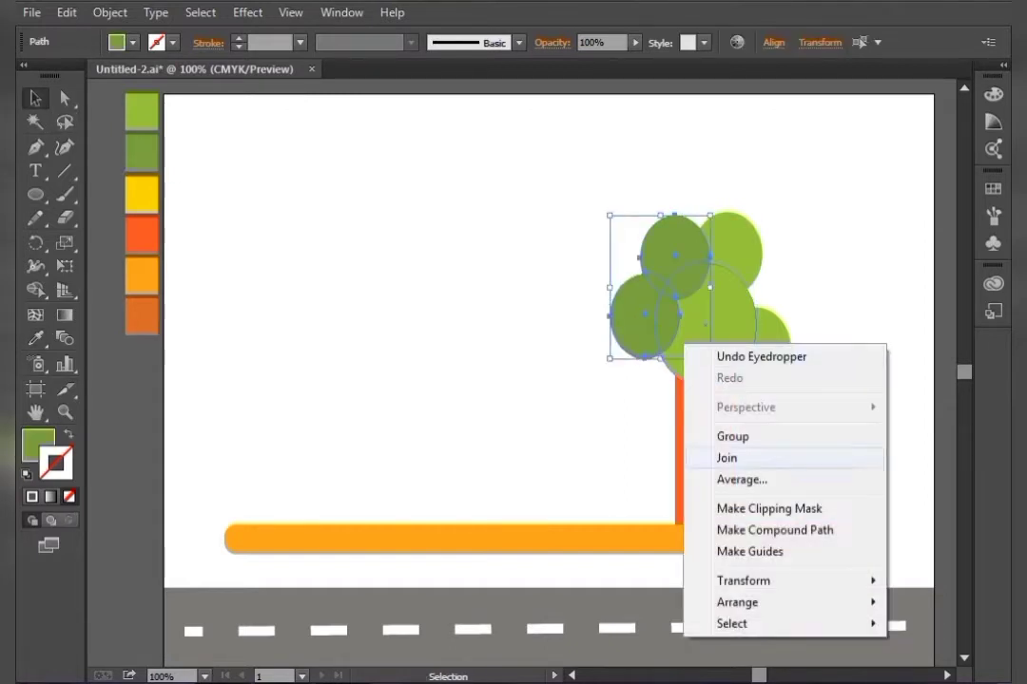
mouse_move(736, 602)
left_click(493, 668)
key("ctrl+shift+a")
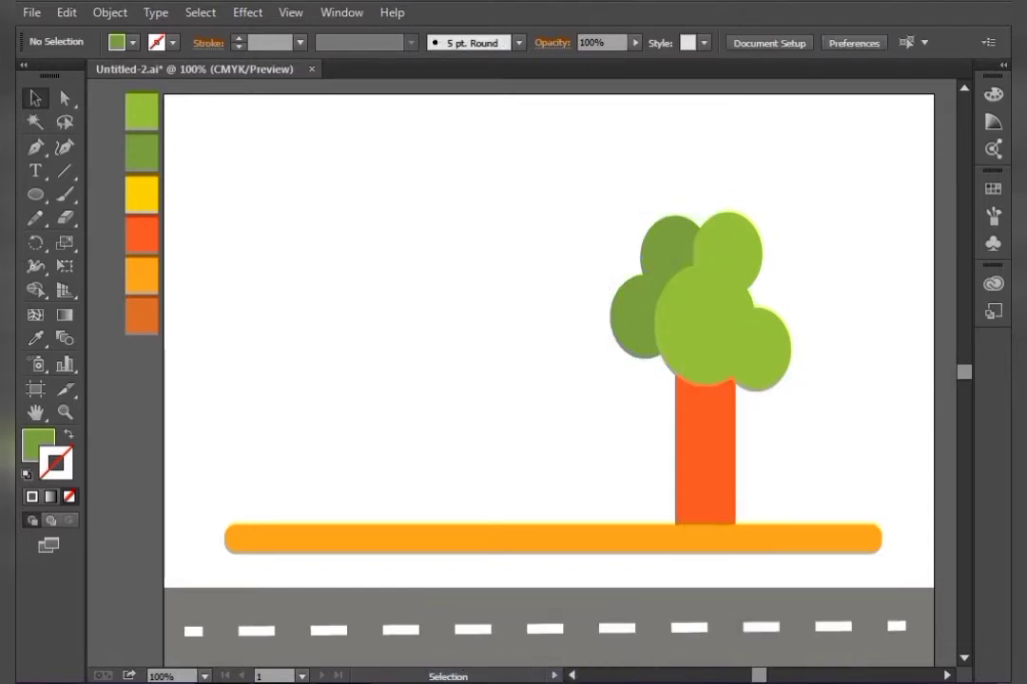
Reposition, resize and duplicate the green crown ellipses to reshape the tree crown around the trunk top
left_click(708, 318)
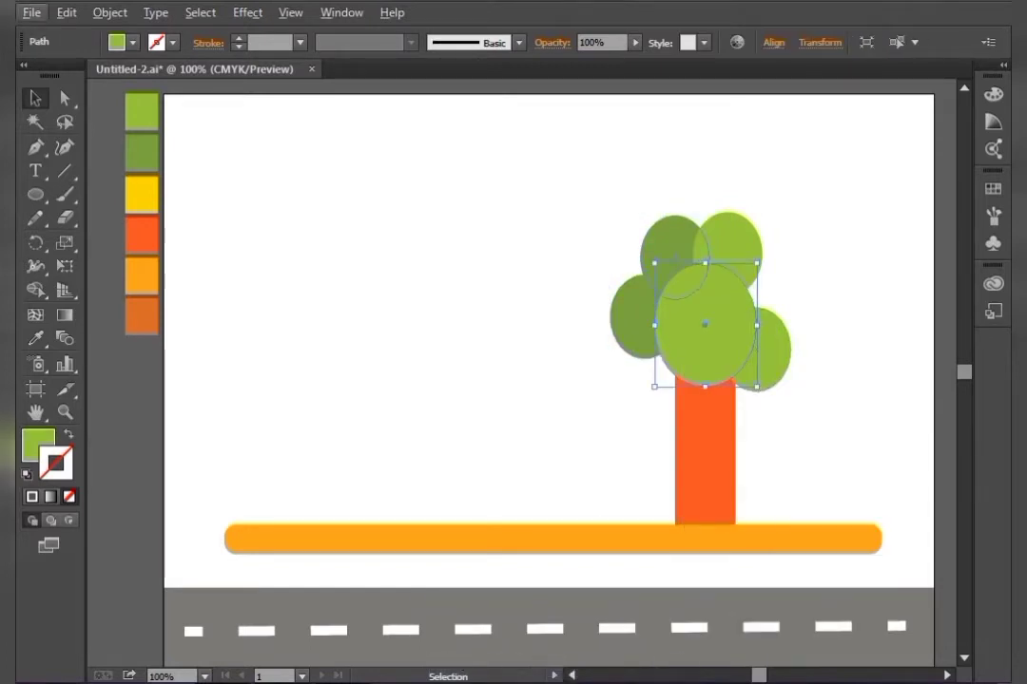
left_click_drag(675, 255, 690, 273)
key("ctrl+shift+a")
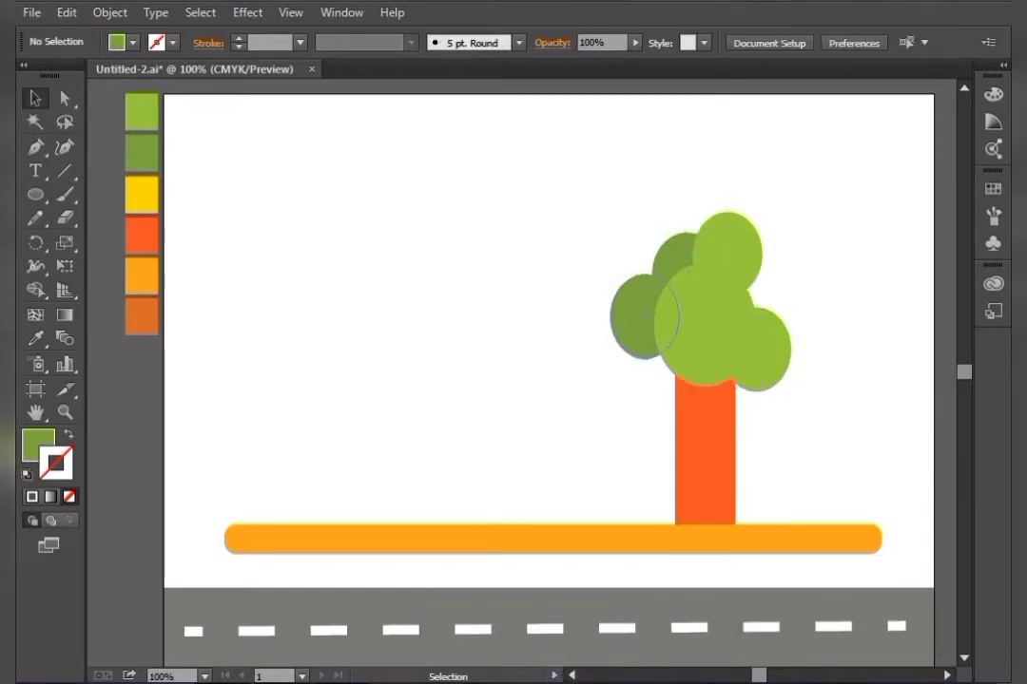
left_click_drag(636, 318, 627, 296)
left_click_drag(680, 252, 676, 241)
left_click(739, 249)
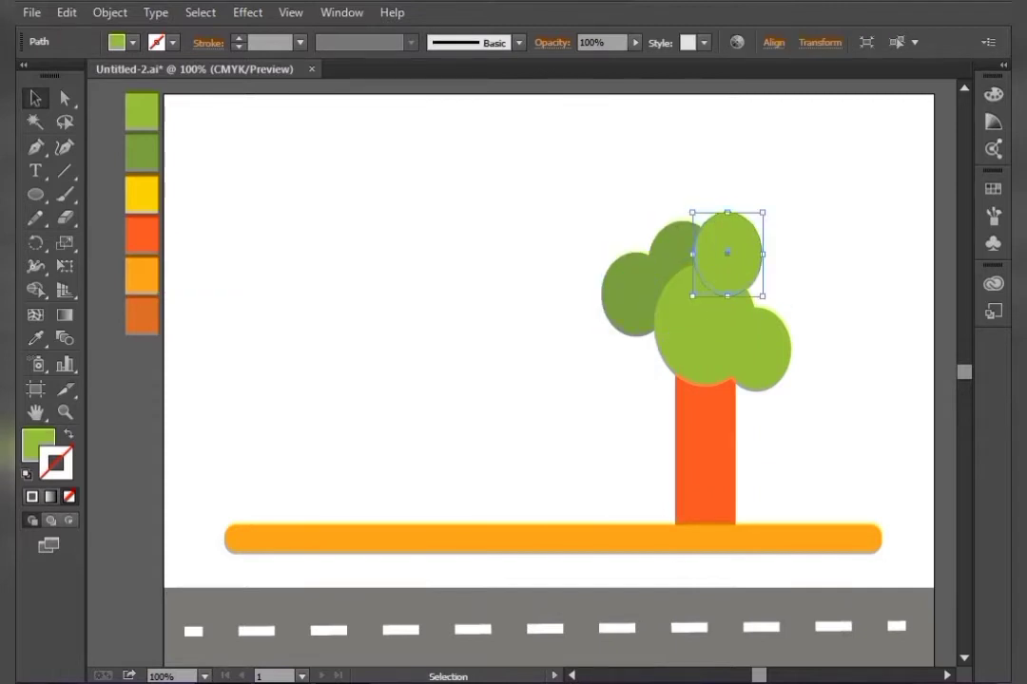
left_click_drag(762, 212, 769, 204)
key("ctrl+shift+a")
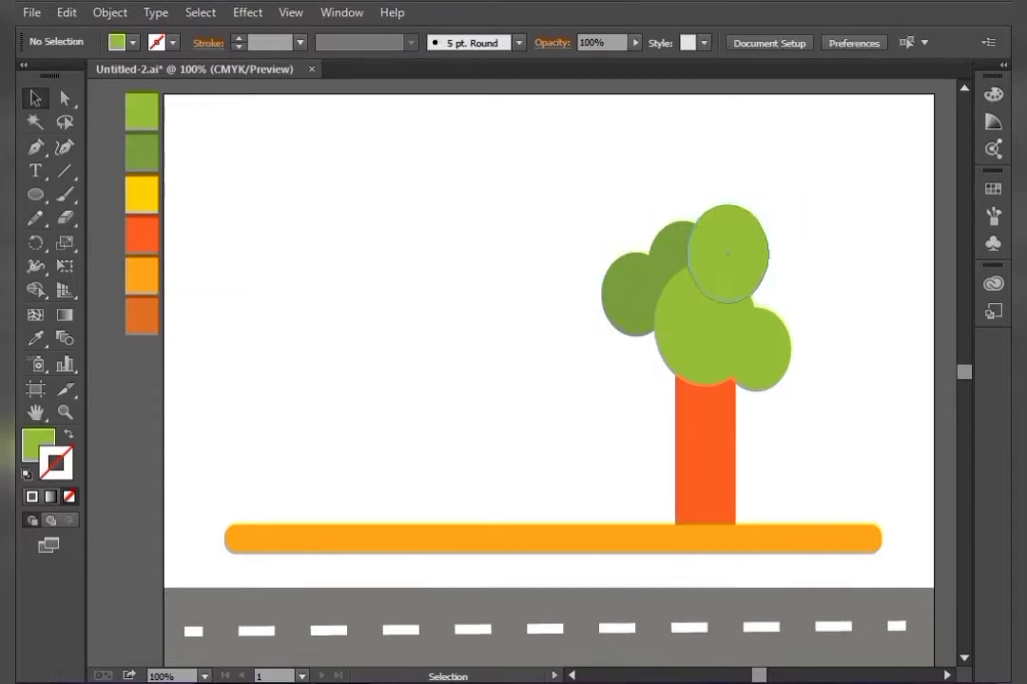
left_click_drag(727, 252, 748, 277)
key("ctrl+shift+a")
key("ctrl+shift+a")
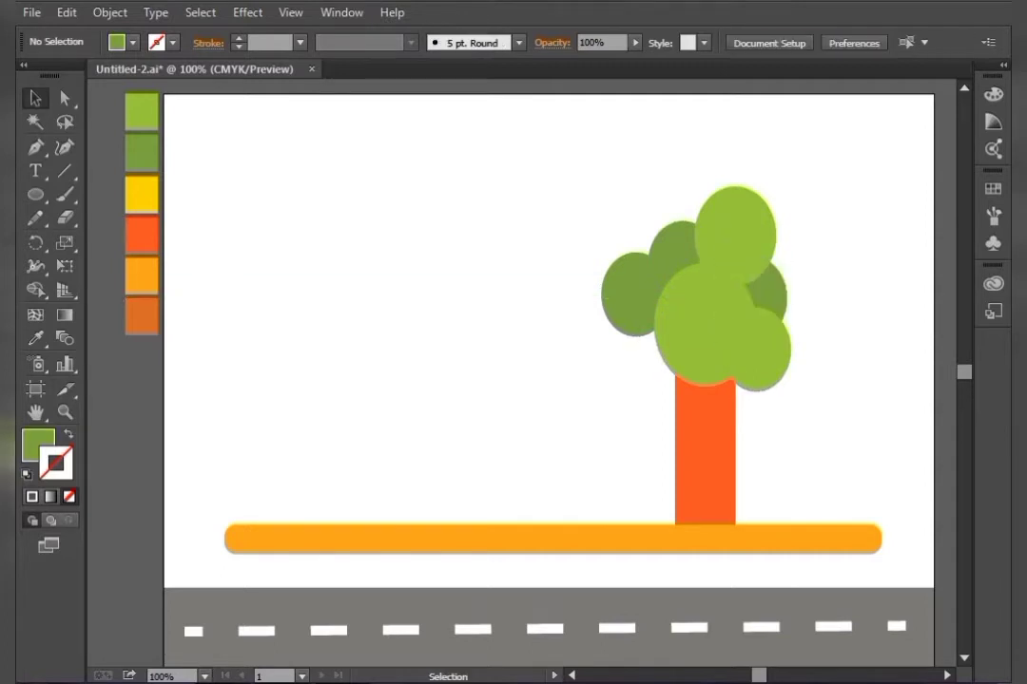
left_click_drag(656, 231, 656, 205)
key("ctrl+shift+a")
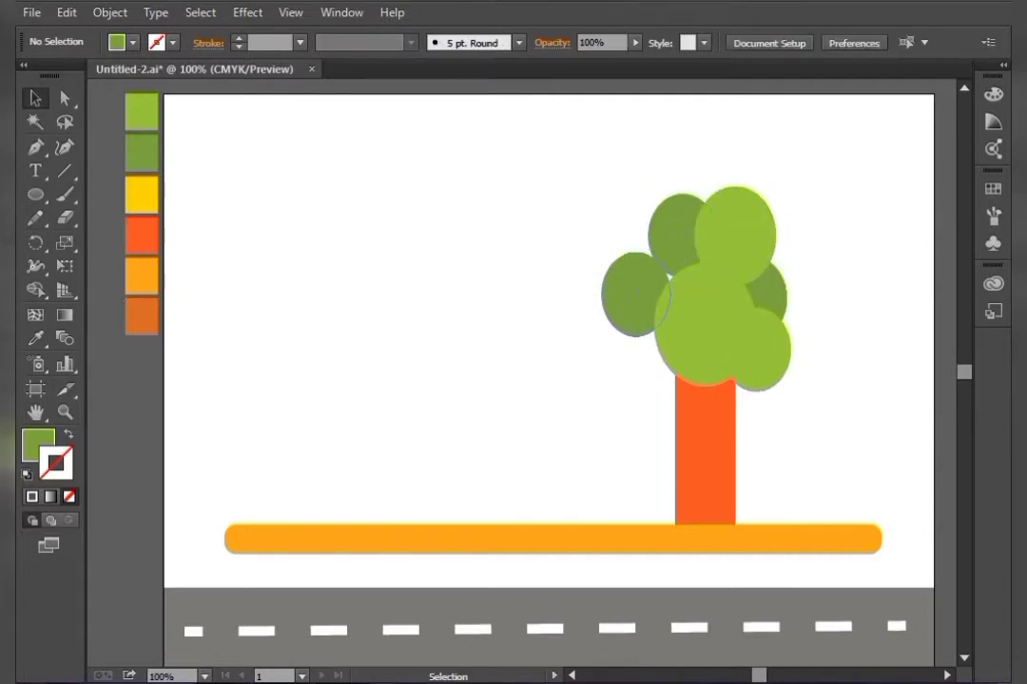
left_click_drag(635, 295, 653, 286)
key("ctrl+shift+a")
left_click_drag(735, 236, 631, 371)
key("ctrl+shift+a")
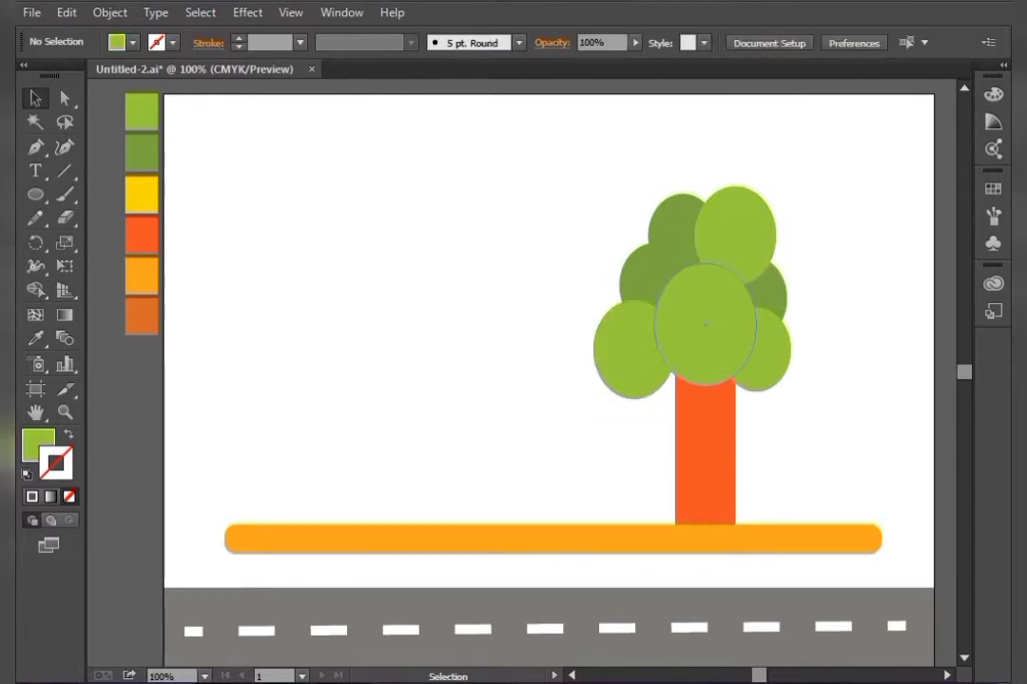
left_click_drag(737, 233, 747, 235, "alt")
key("Delete")
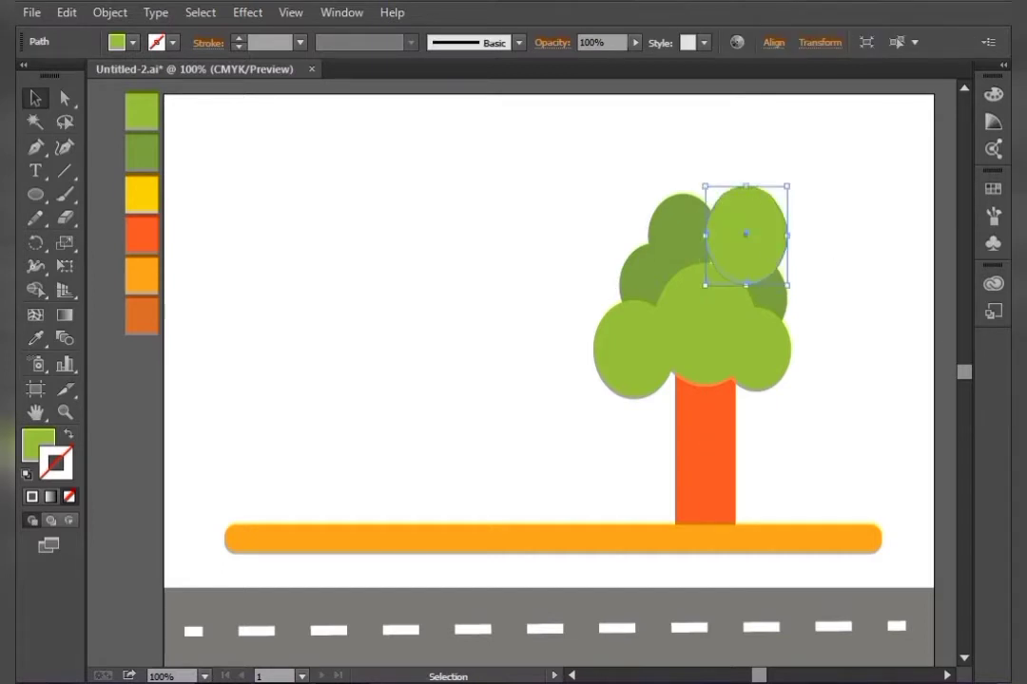
Enlarge the central light green ellipse and fine-tune the positions of the surrounding crown ellipses
left_click(705, 327)
left_click_drag(756, 387, 766, 399, "alt+shift")
left_click(819, 399)
left_click_drag(652, 257, 632, 248)
left_click_drag(678, 219, 678, 211)
left_click(609, 186)
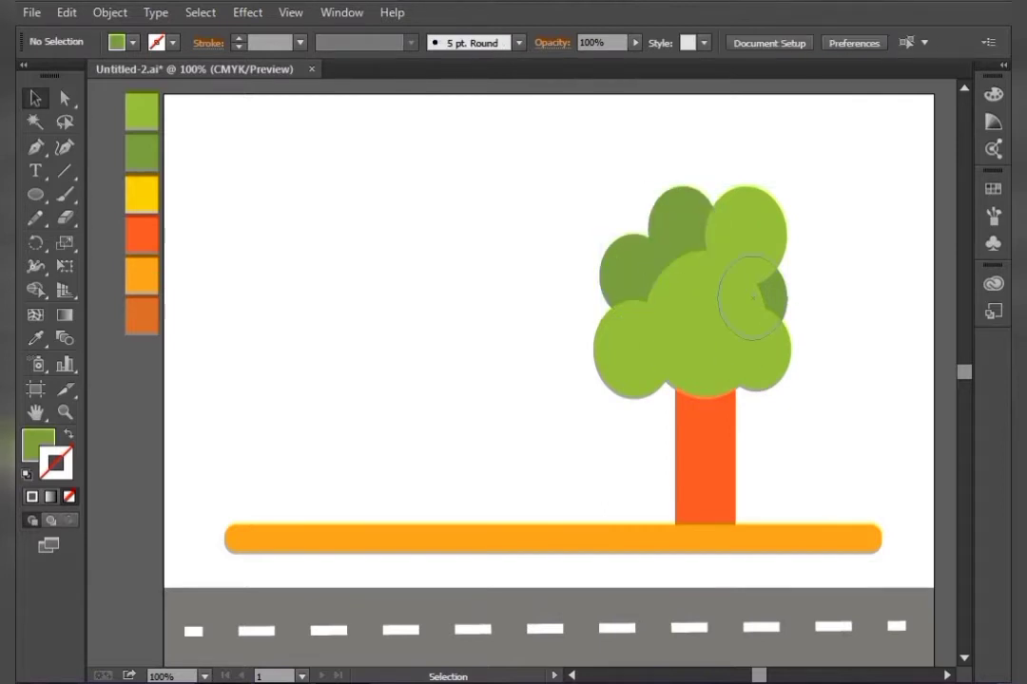
left_click_drag(778, 281, 781, 284)
left_click_drag(785, 345, 781, 363)
left_click(836, 380)
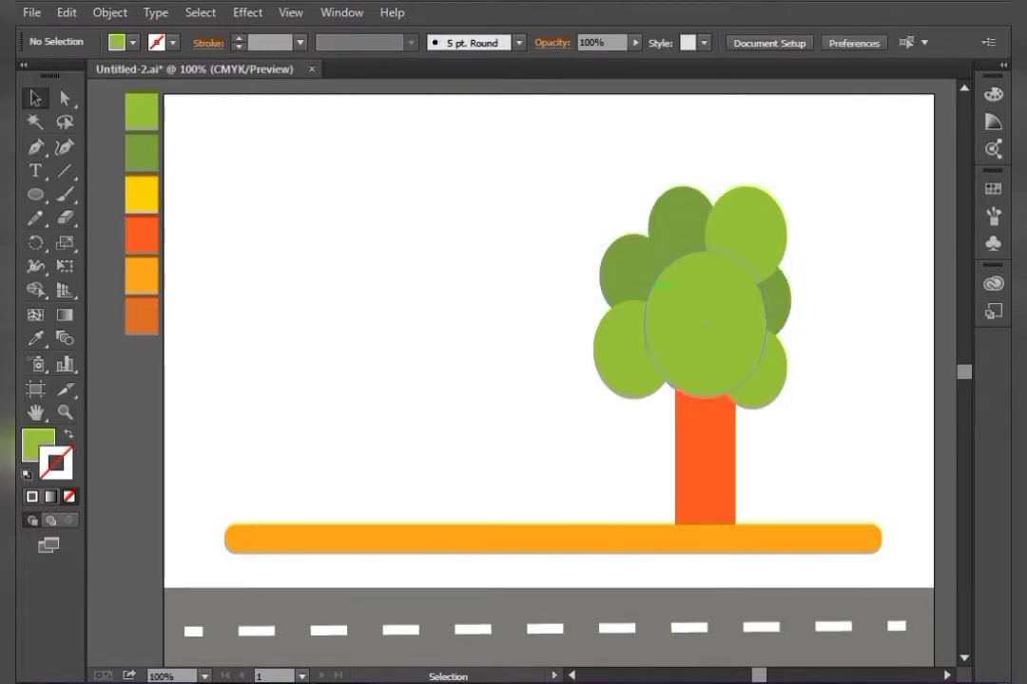
left_click_drag(675, 220, 675, 364)
left_click(599, 451)
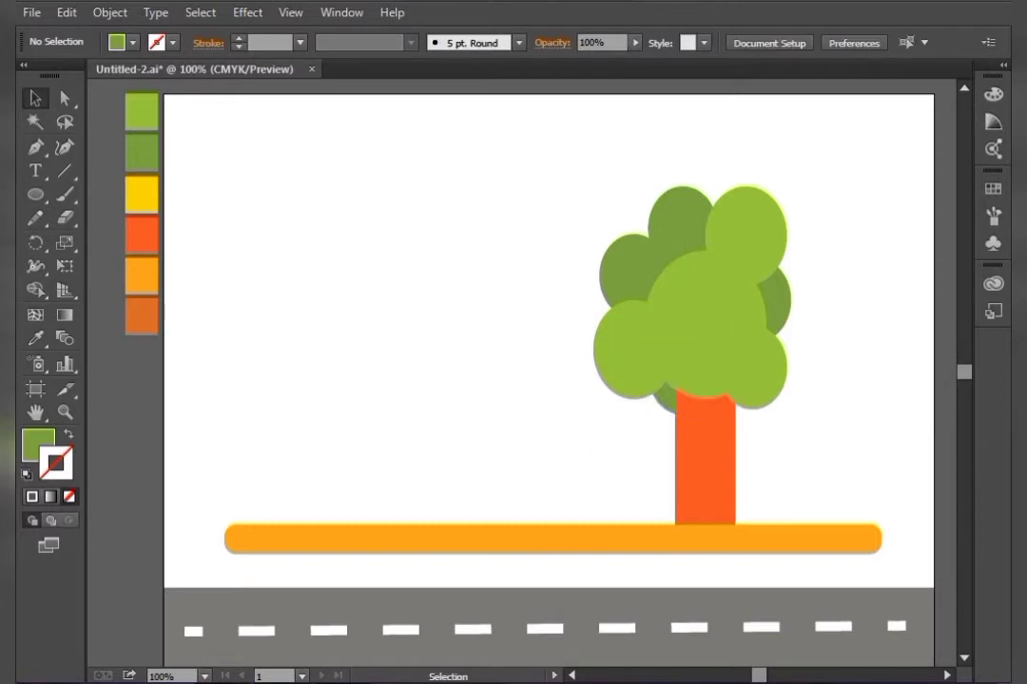
left_click_drag(683, 204, 686, 189)
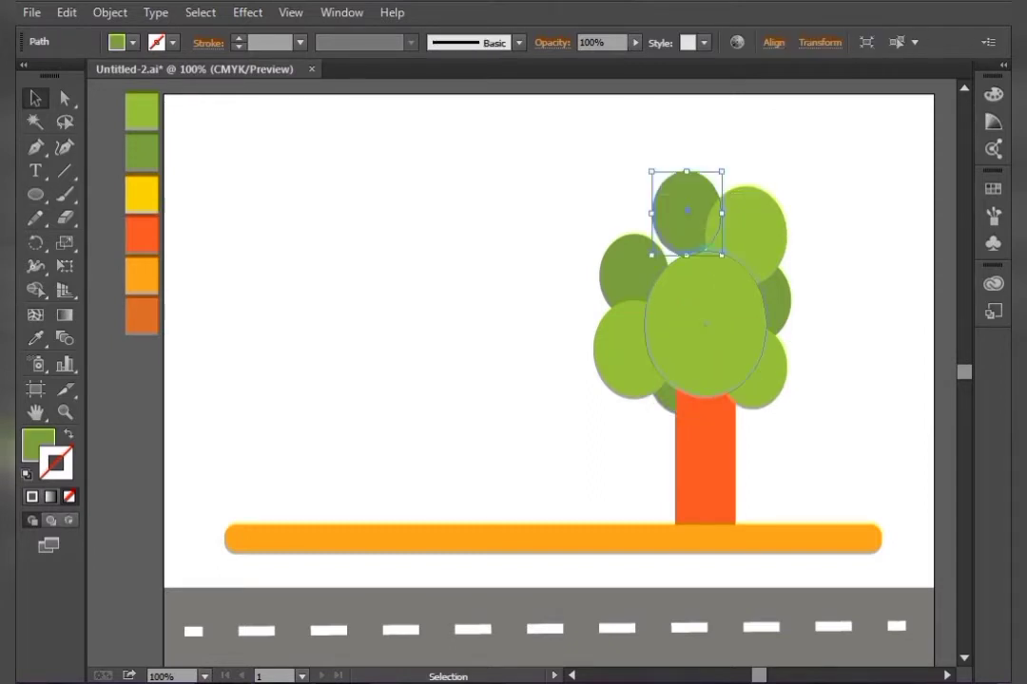
left_click_drag(651, 254, 643, 265)
left_click(551, 285)
left_click(682, 201)
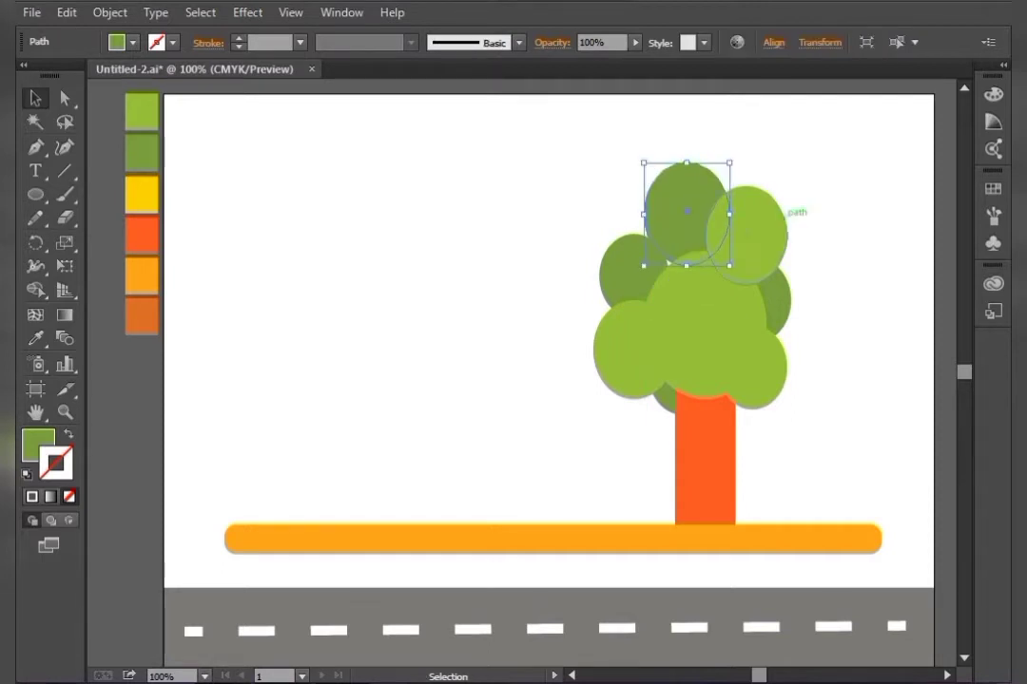
key("Down")
key("Down")
key("Down")
key("Down")
key("Down")
key("Down")
key("Down")
key("Down")
key("Down")
key("Down")
key("Down")
key("Down")
key("Down")
key("Down")
key("Down")
key("Down")
key("Down")
key("Down")
key("Left")
key("Left")
left_click(837, 314)
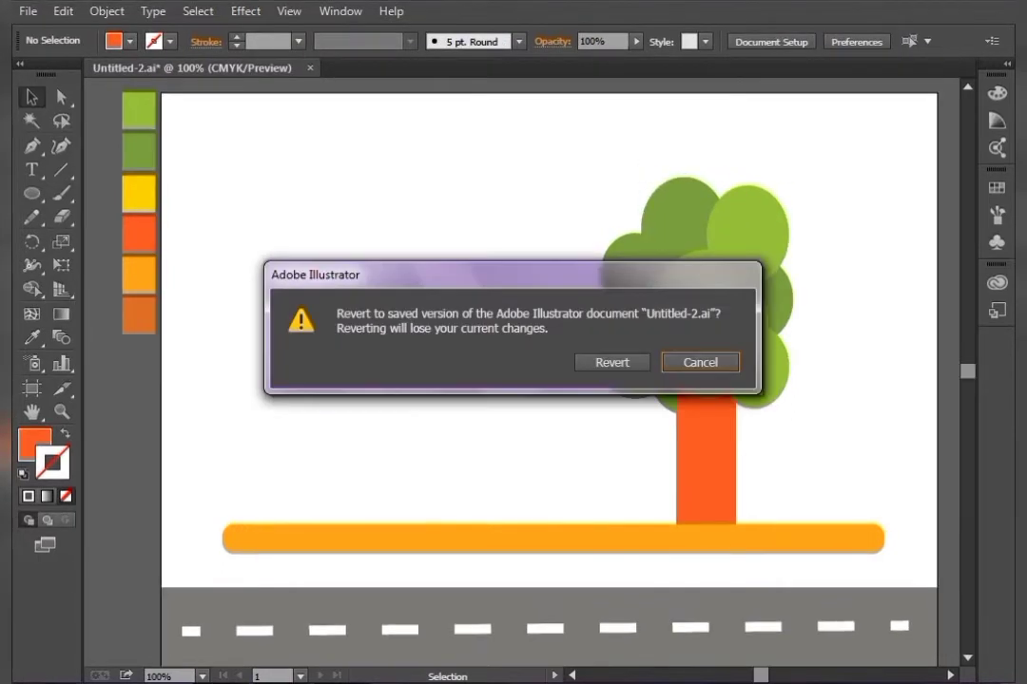
Draw a small star with the Star tool just left of the tree crown
left_click(700, 364)
left_click_drag(31, 193, 105, 285)
left_click_drag(574, 317, 568, 315)
key("v")
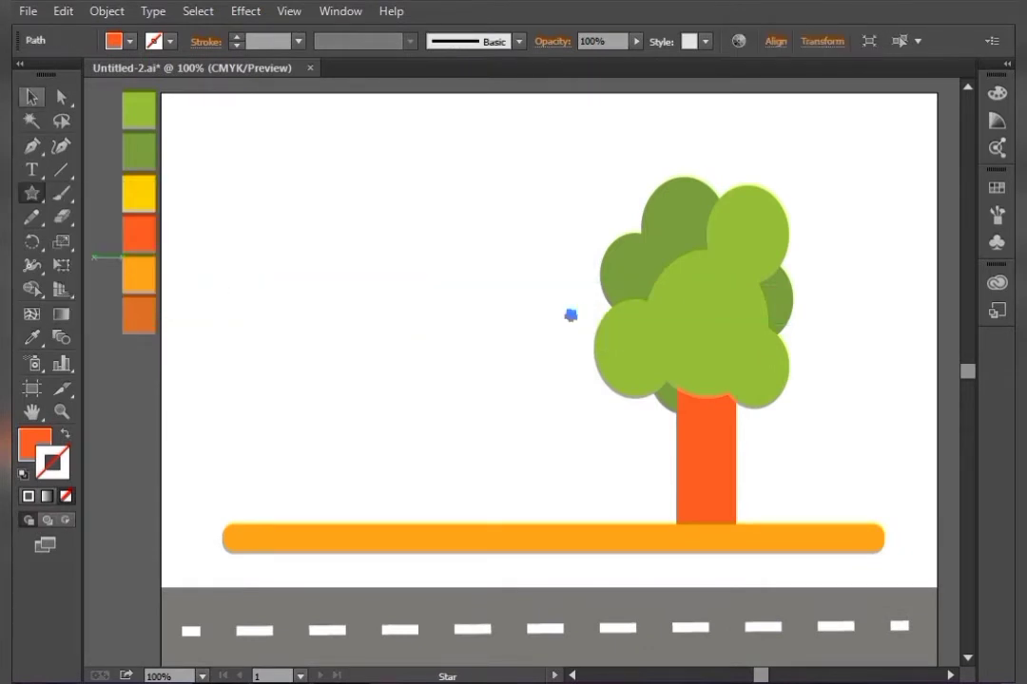
Zoom in to 300% and fill the star with a dark green from the Color Picker
key("ctrl+plus")
key("ctrl+plus")
key("ctrl+plus")
left_click_drag(666, 223, 430, 411)
double_click(35, 443)
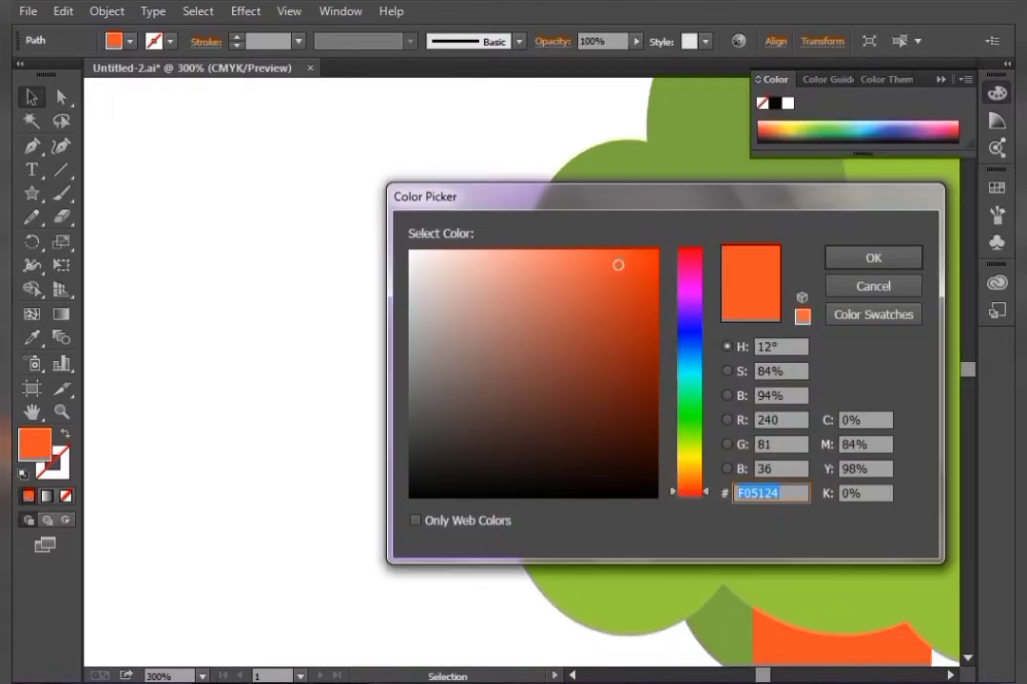
left_click(690, 407)
left_click(637, 424)
key("Return")
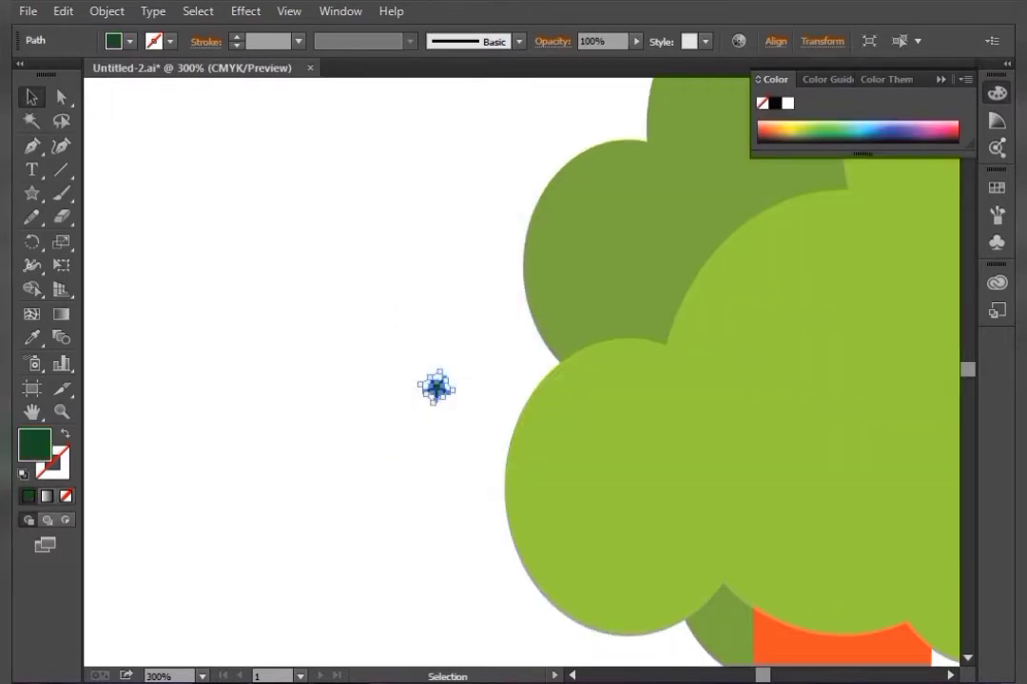
Move the star onto the upper-left dark green crown ellipse
key("ctrl+shift+a")
left_click_drag(571, 314, 373, 432)
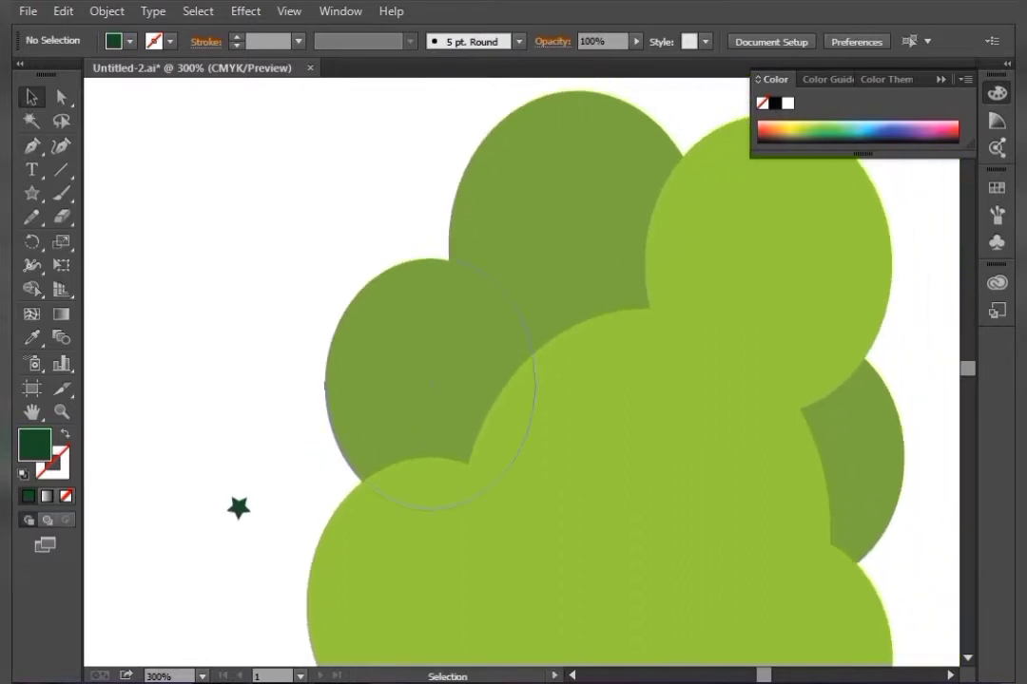
left_click(239, 509)
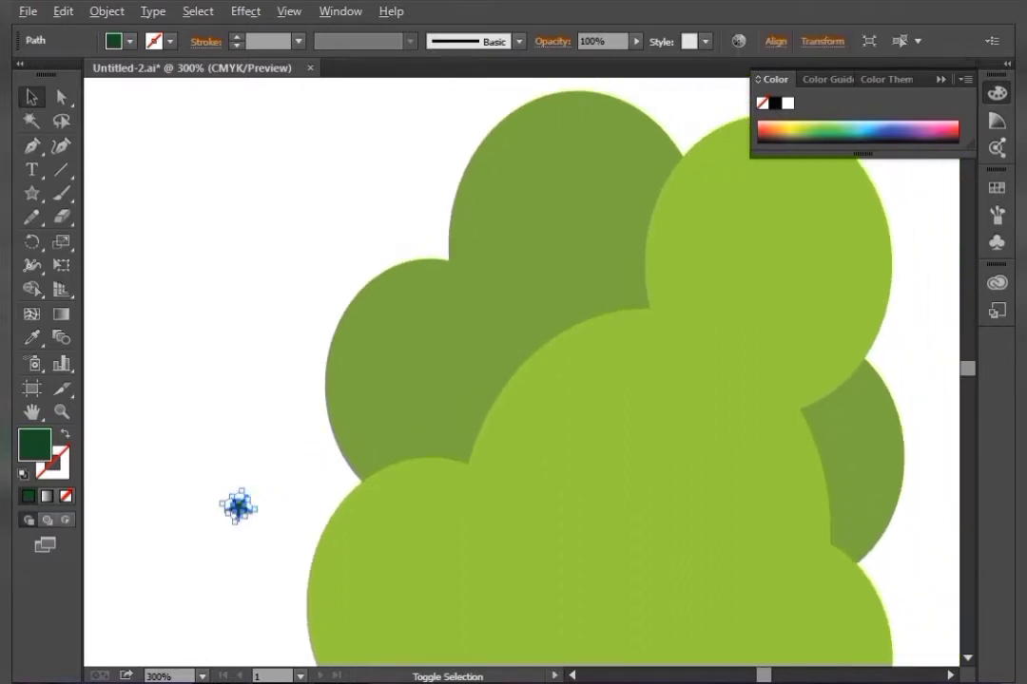
left_click(238, 506, "shift")
left_click_drag(237, 507, 438, 391)
key("ctrl+shift+a")
Duplicate the star several times, scattering copies across both dark green crown ellipses
left_click_drag(365, 342, 485, 341)
left_click_drag(422, 301, 378, 444)
left_click_drag(363, 344, 556, 224)
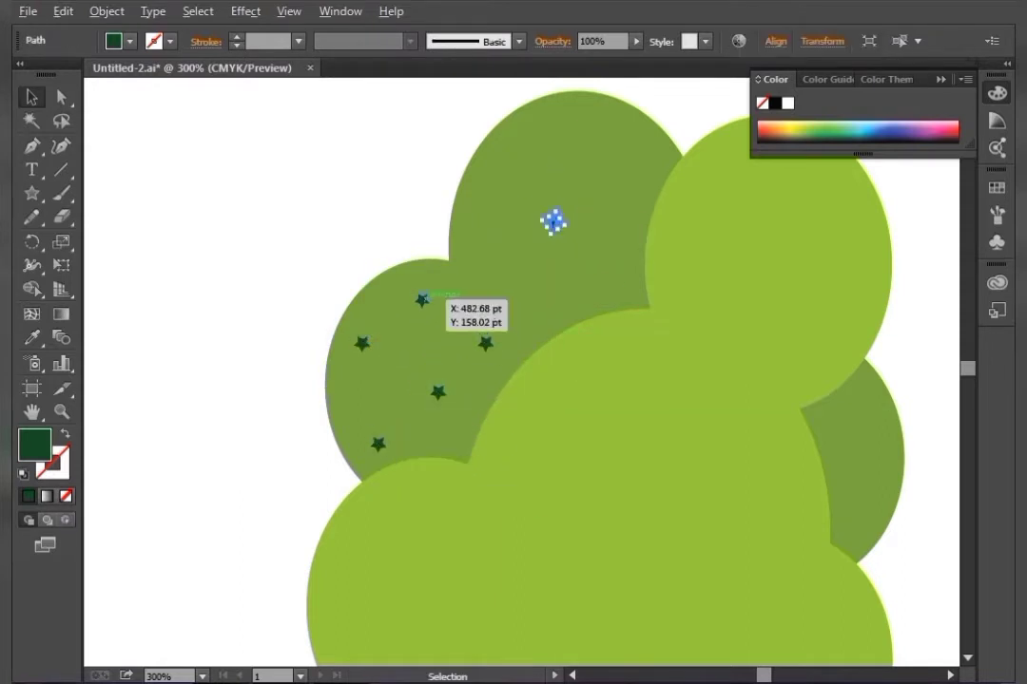
left_click_drag(422, 300, 643, 154)
left_click_drag(422, 300, 615, 262)
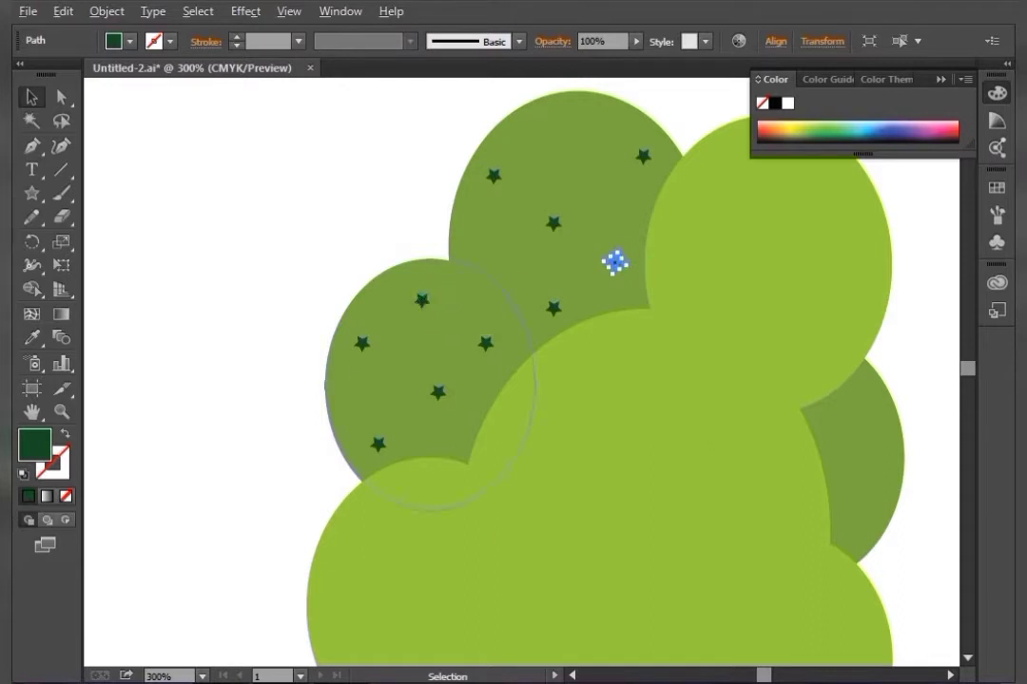
left_click_drag(422, 301, 501, 237)
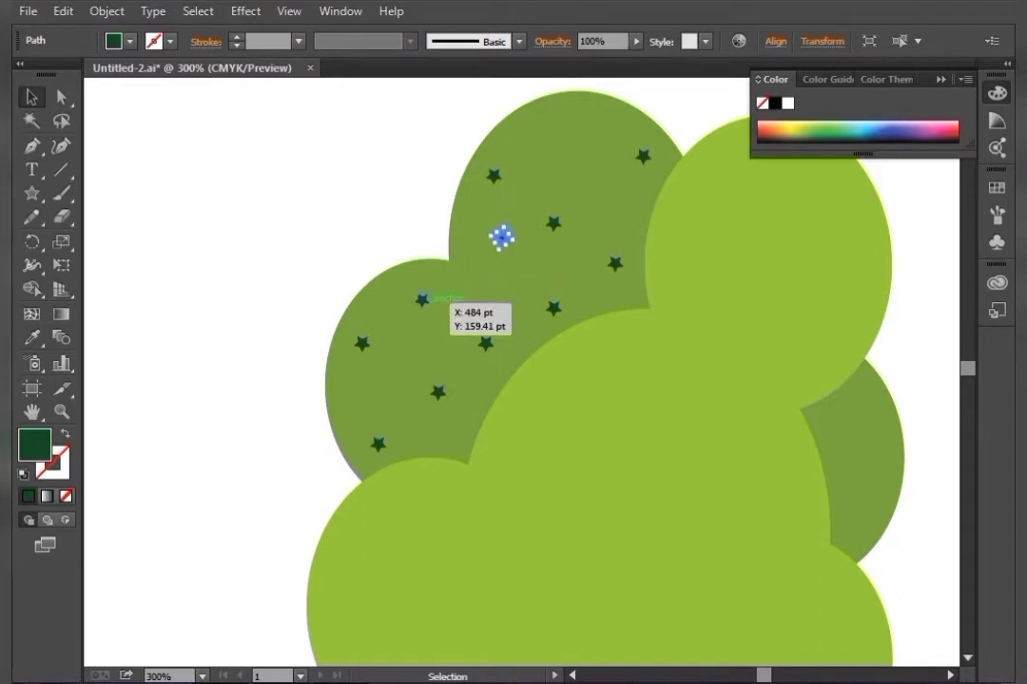
left_click_drag(422, 301, 553, 126)
left_click(456, 129)
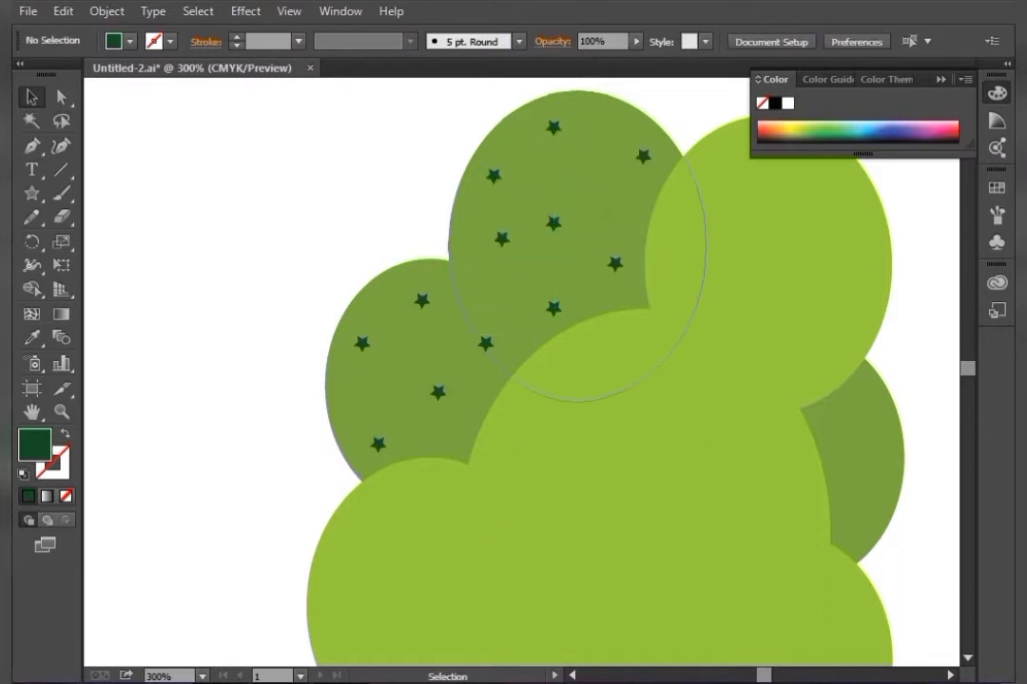
left_click_drag(554, 225, 568, 190)
left_click_drag(502, 239, 523, 247)
left_click(430, 169)
Scatter more star copies across the upper-right light green crown ellipse
left_click_drag(645, 532, 434, 543)
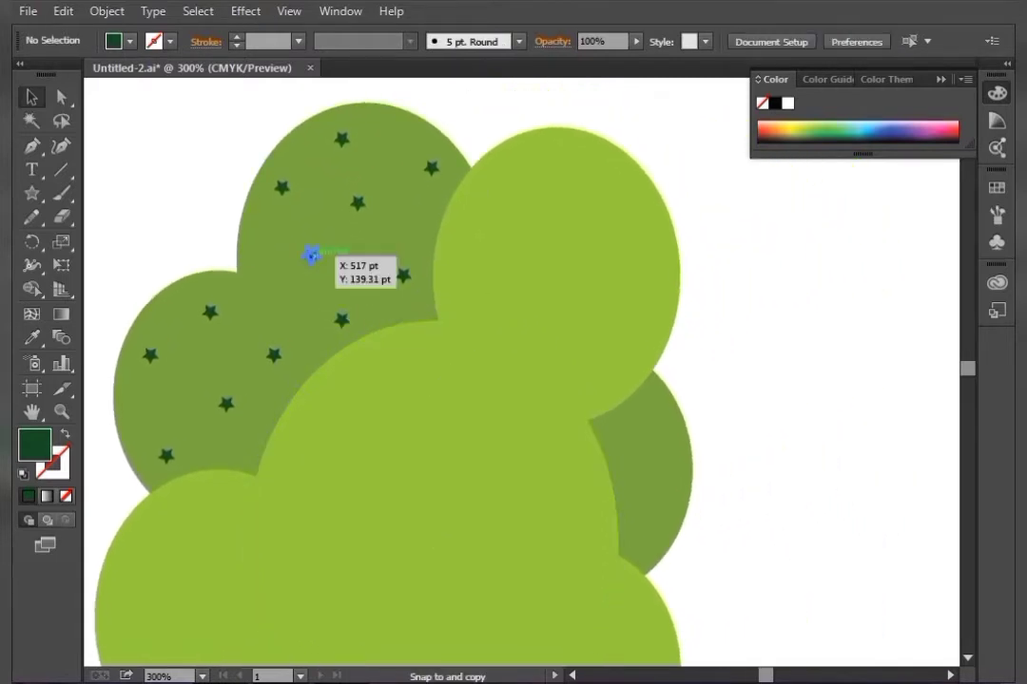
left_click_drag(311, 256, 556, 254)
left_click_drag(431, 167, 534, 312)
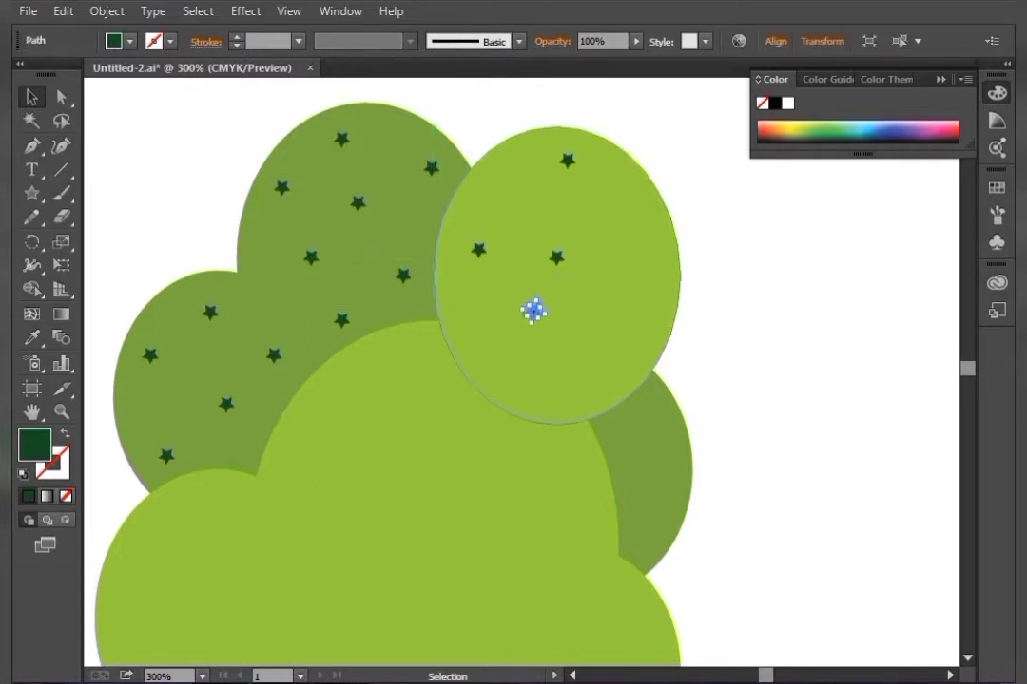
left_click_drag(432, 167, 625, 217)
left_click_drag(556, 257, 556, 230)
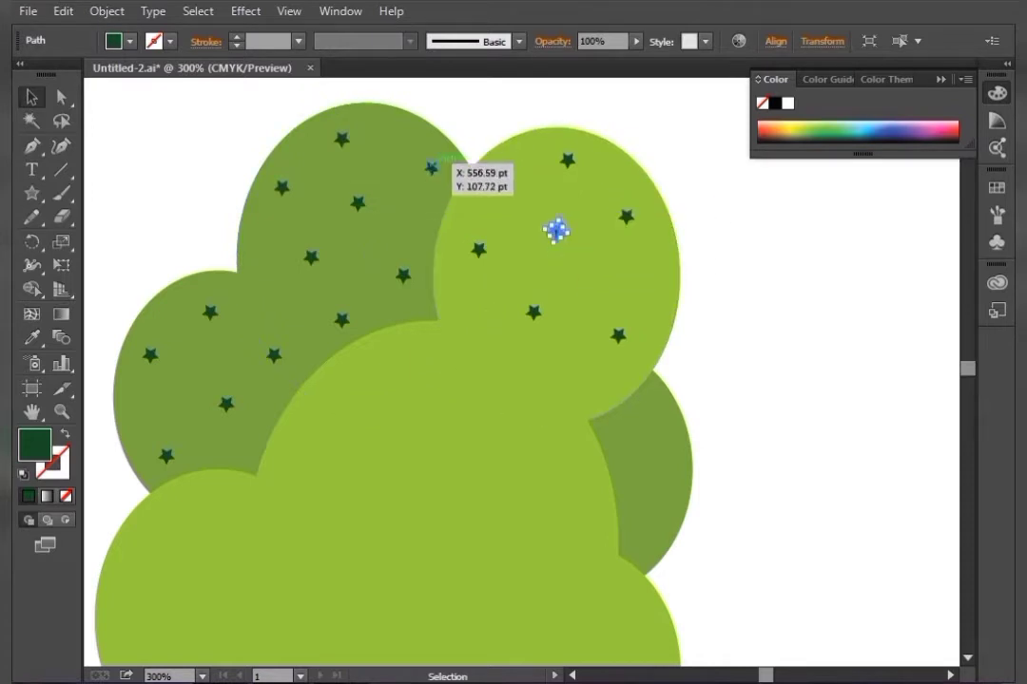
left_click_drag(432, 167, 674, 312)
key("ctrl+shift+a")
left_click_drag(697, 256, 660, 184)
key("ctrl+shift+a")
key("ctrl+shift+a")
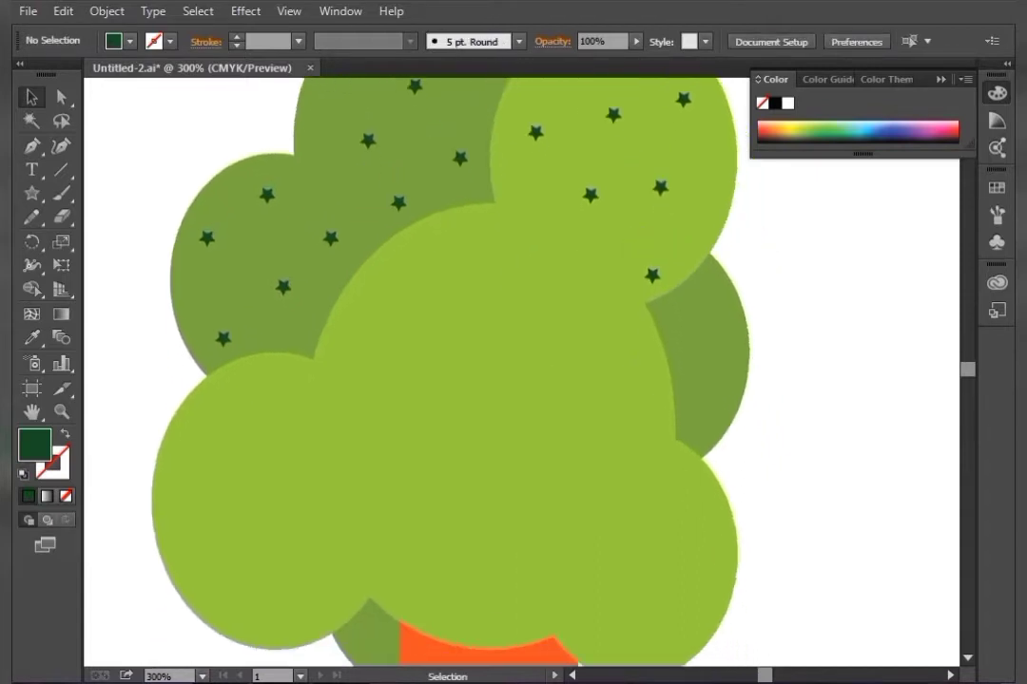
Duplicate stars across the central light green crown ellipse
left_click_drag(652, 274, 489, 425)
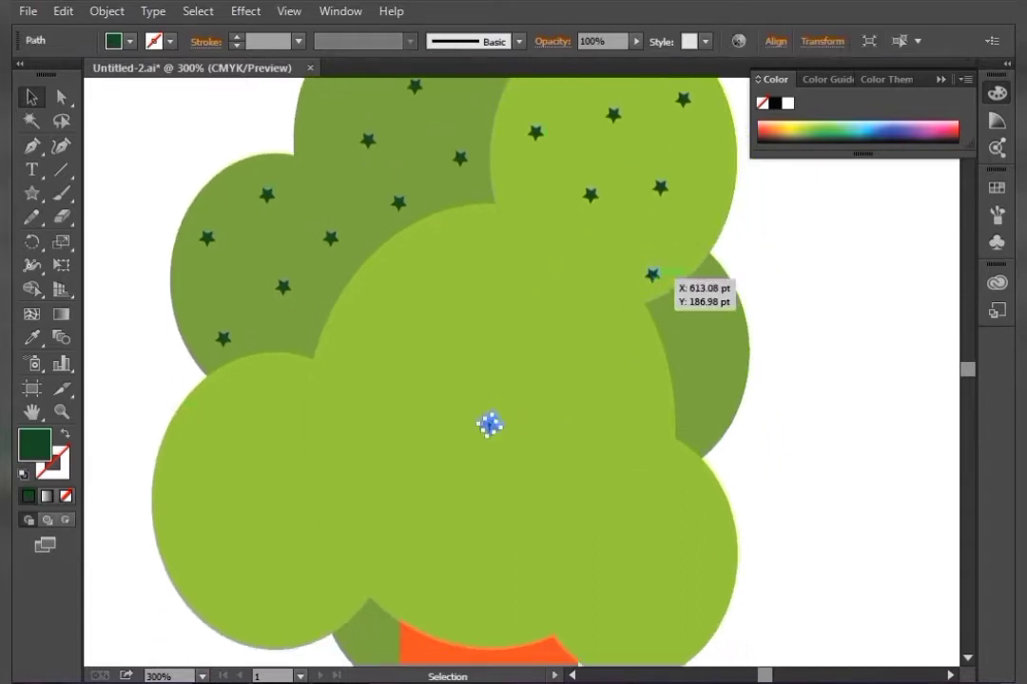
left_click_drag(652, 275, 368, 400)
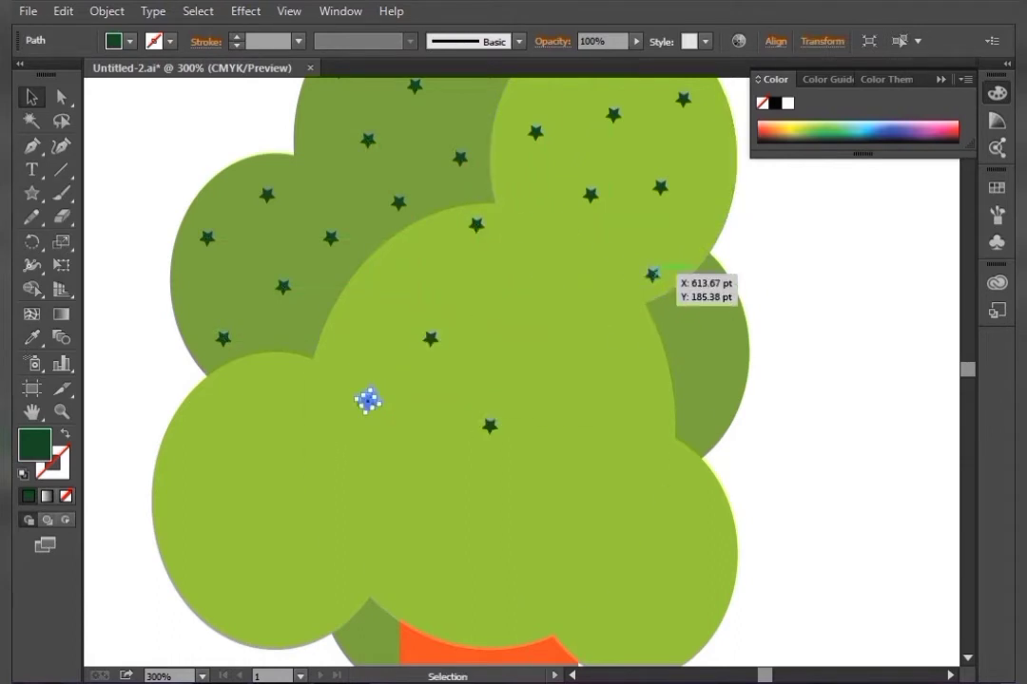
left_click_drag(652, 275, 504, 583)
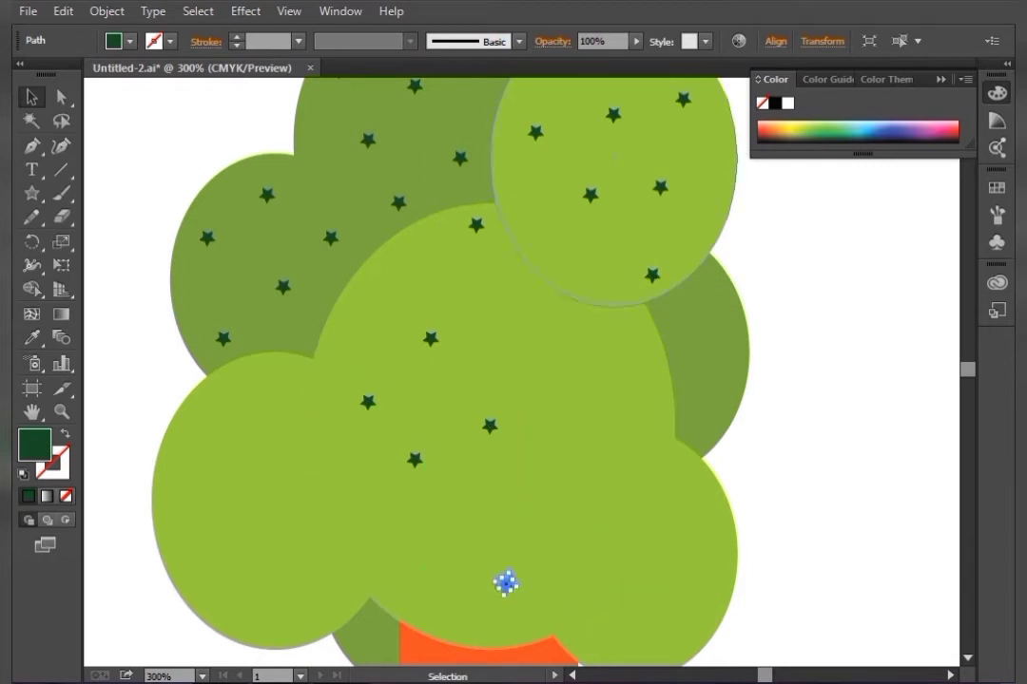
left_click_drag(652, 275, 621, 409)
left_click_drag(552, 323, 579, 394)
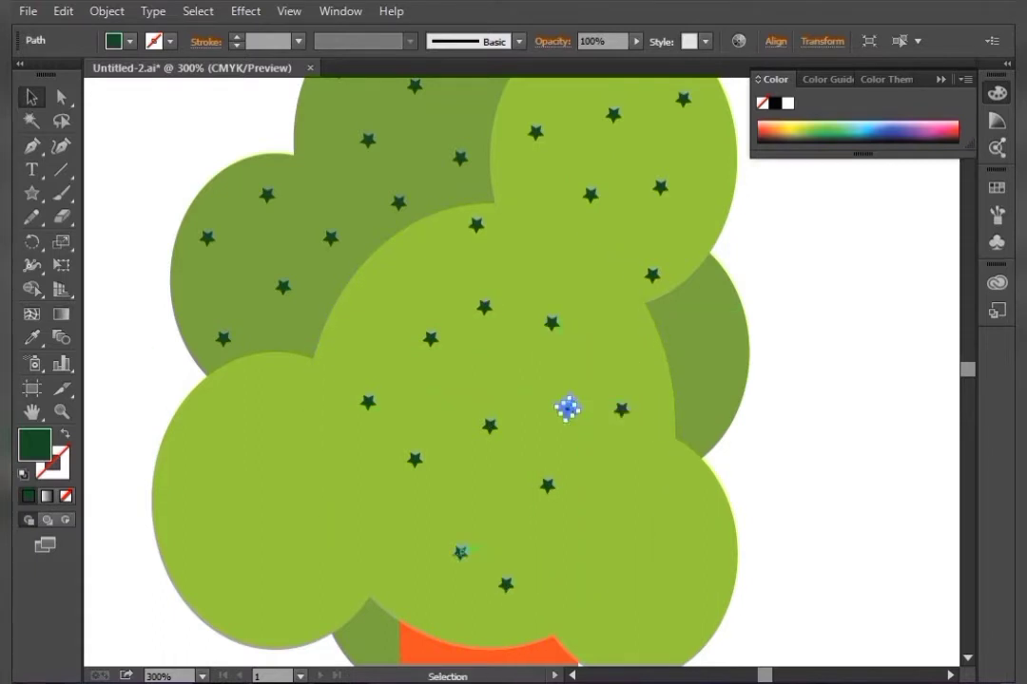
left_click_drag(461, 552, 467, 492)
left_click_drag(506, 585, 428, 592)
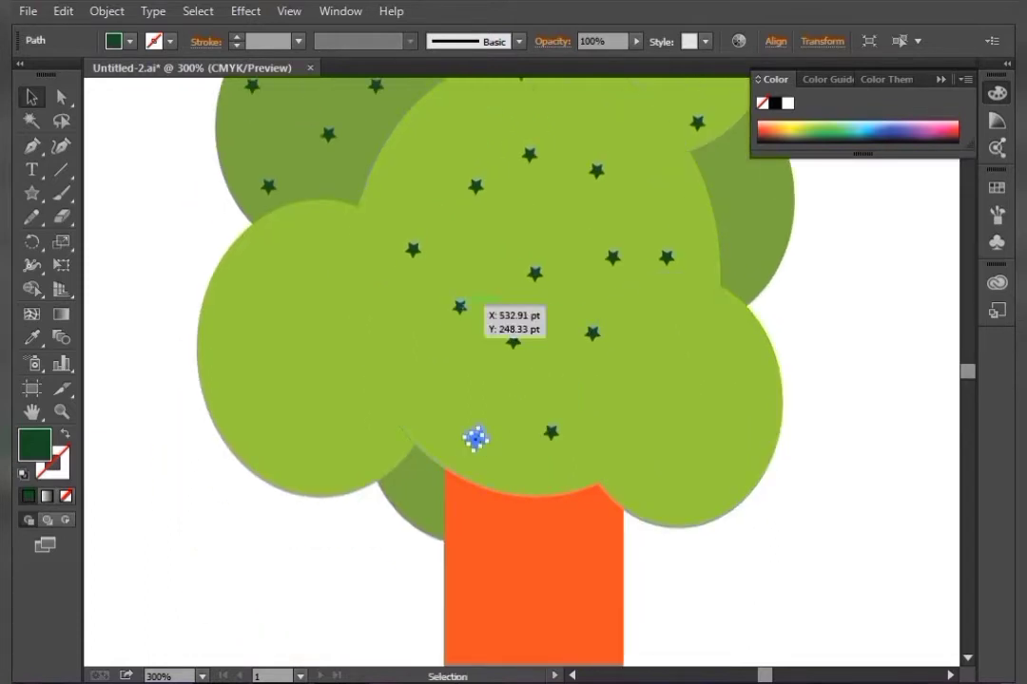
Add and adjust star copies over the left and lower crown ellipses
left_click_drag(476, 438, 444, 424)
left_click_drag(460, 307, 295, 248)
left_click_drag(413, 249, 383, 323)
left_click_drag(461, 307, 412, 362)
left_click_drag(475, 439, 637, 379)
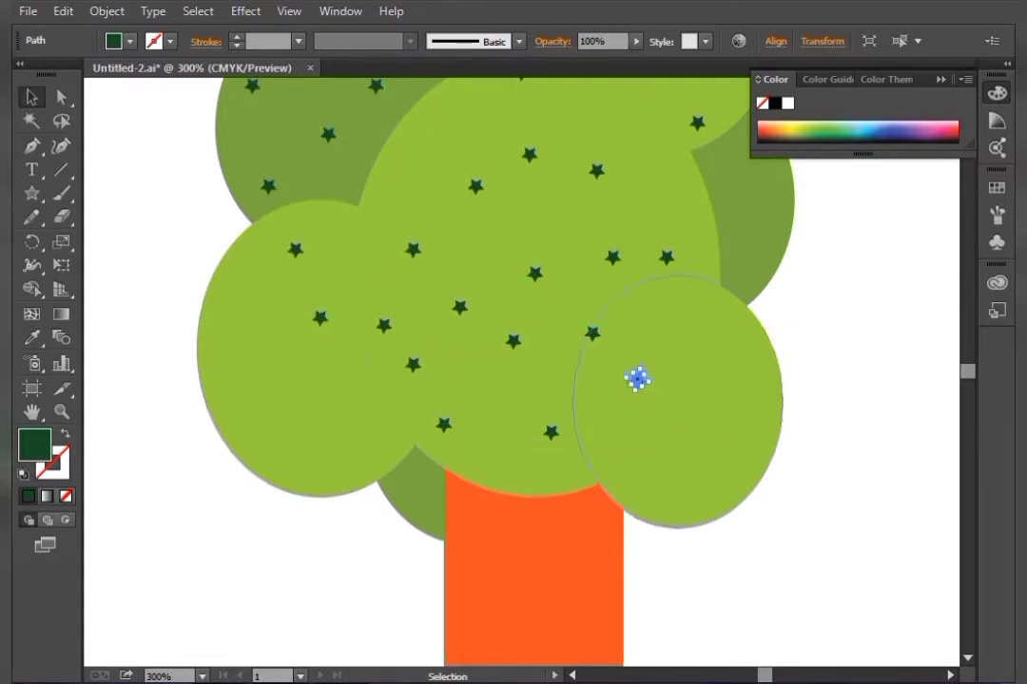
left_click_drag(443, 425, 482, 429)
left_click_drag(413, 365, 745, 378)
left_click_drag(432, 387, 697, 314)
left_click_drag(593, 333, 621, 451)
Place further star copies over the right-side crown ellipses
left_click(818, 390)
key("space")
left_click_drag(817, 389, 603, 470)
left_click_drag(379, 410, 477, 467)
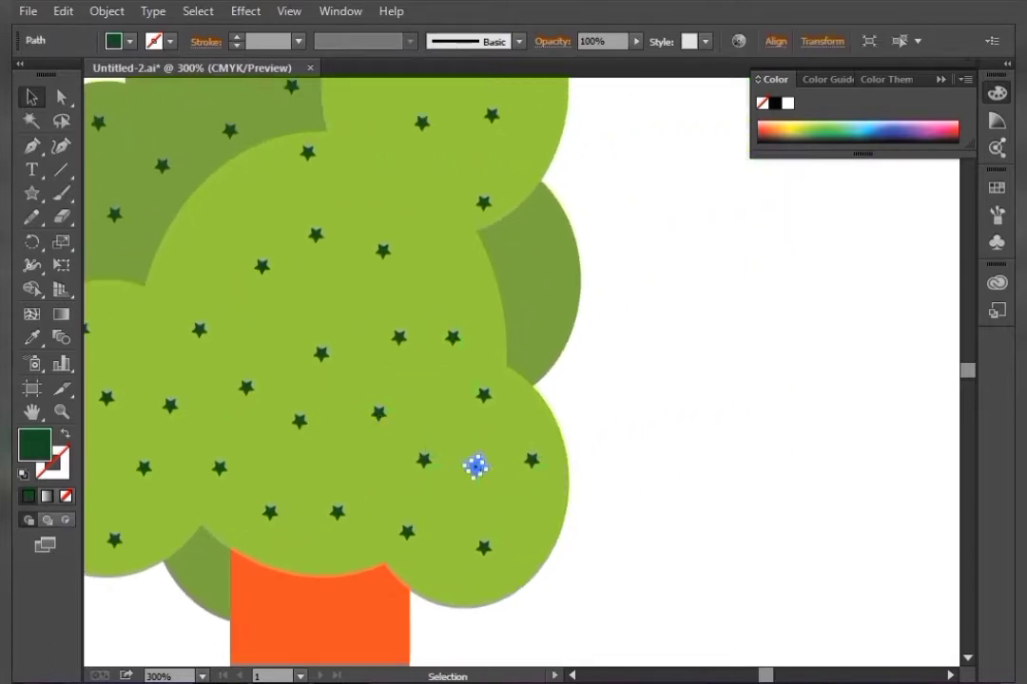
left_click(647, 382)
key("space")
left_click_drag(647, 382, 576, 450)
left_click_drag(414, 463, 470, 295)
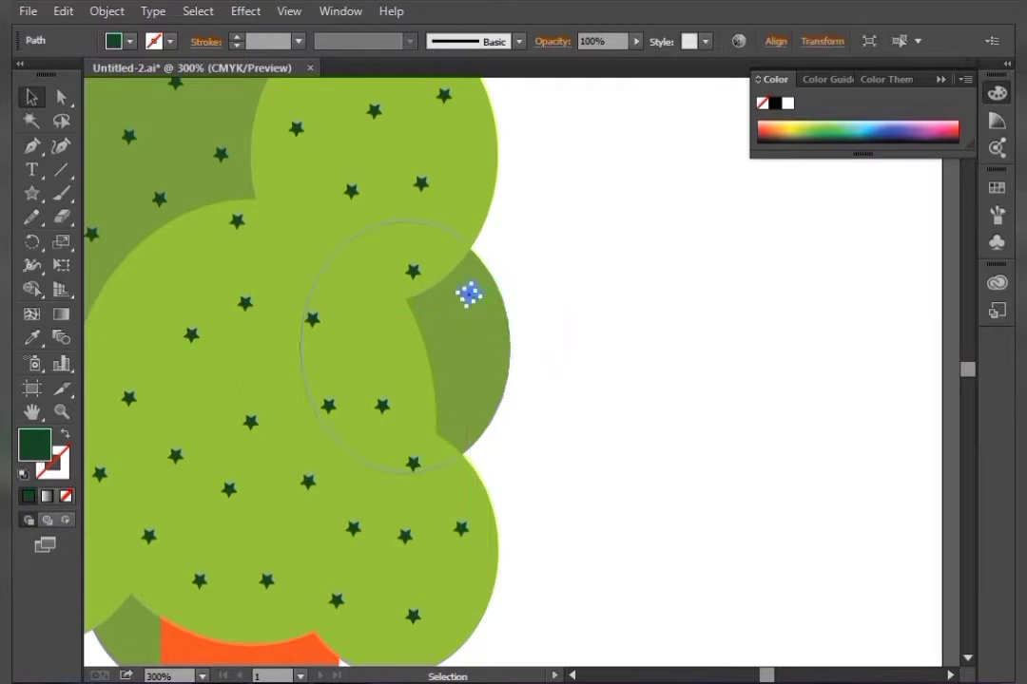
Reposition two star copies on the right-side crown ellipse
left_click_drag(461, 527, 443, 421)
left_click_drag(414, 464, 486, 389)
left_click(580, 385)
Draw a rectangle left of the tree above the sidewalk and give it the default white fill and black stroke
key("ctrl+minus")
key("ctrl+minus")
key("ctrl+minus")
key("ctrl+minus")
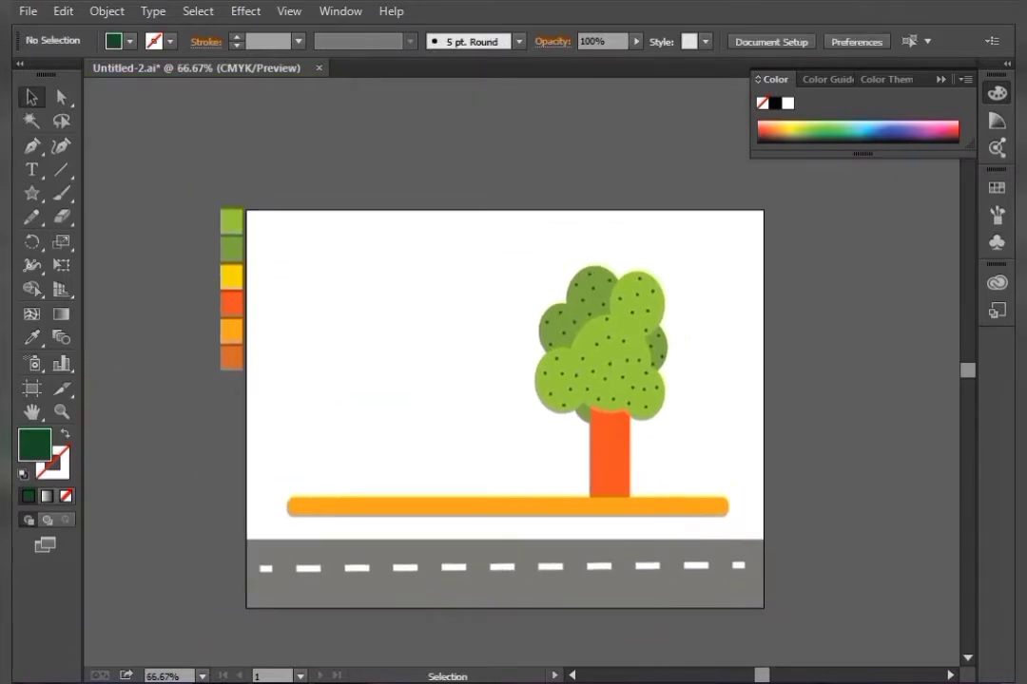
key("ctrl+plus")
key("ctrl+plus")
left_click_drag(524, 412, 689, 378)
key("m")
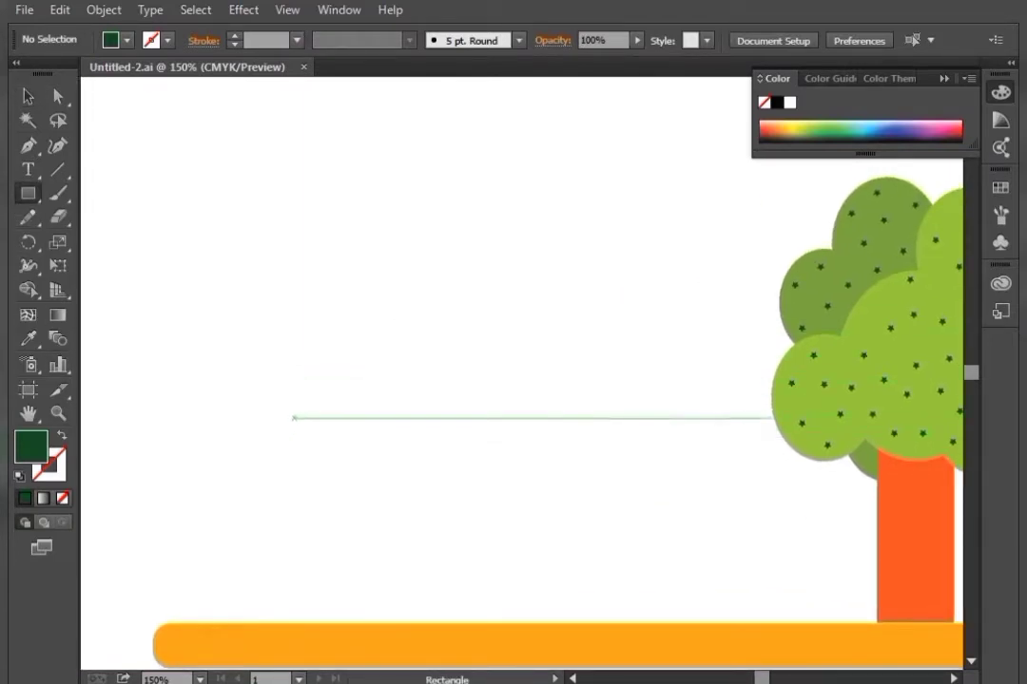
left_click_drag(295, 409, 549, 600)
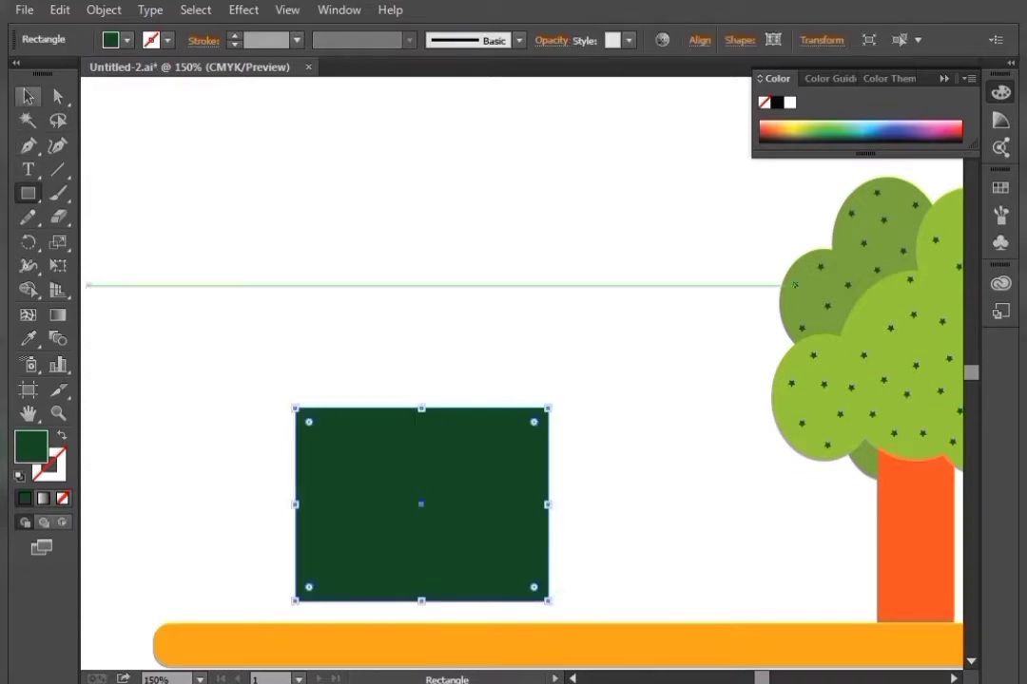
left_click(27, 96)
key("d")
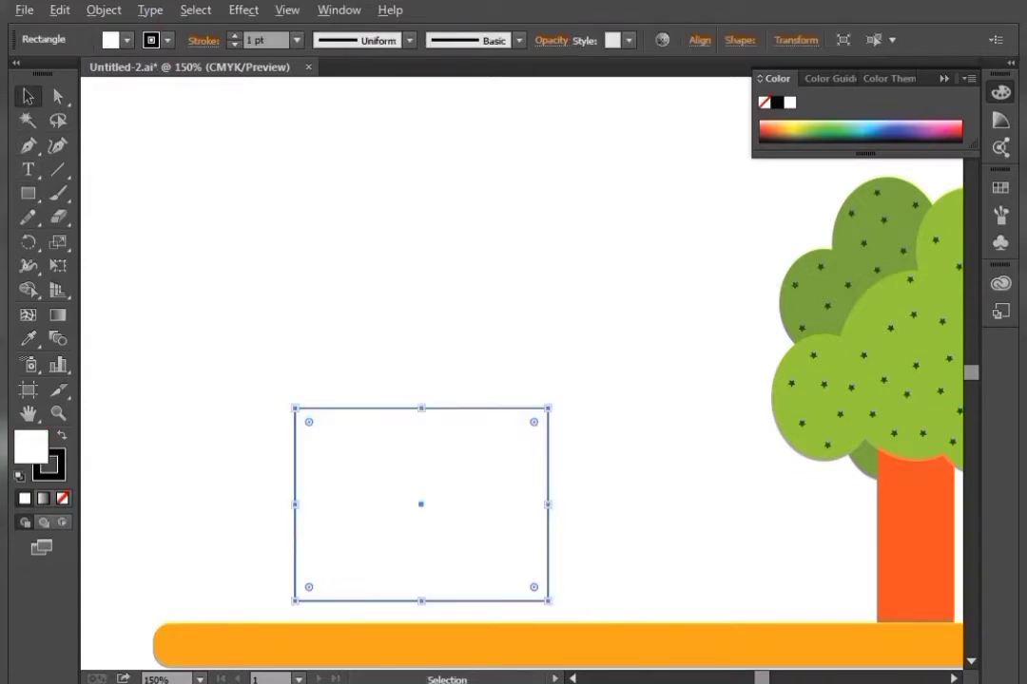
Duplicate the rectangle alongside to its right and narrow the copy into a smaller wall
left_click_drag(392, 496, 645, 496)
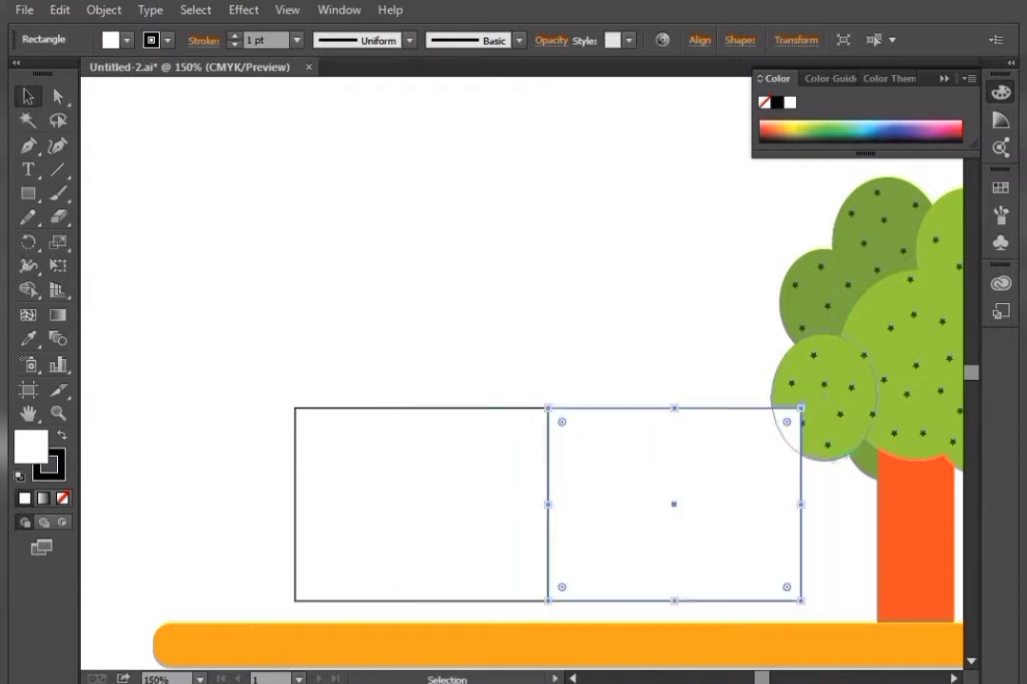
left_click_drag(802, 504, 690, 504)
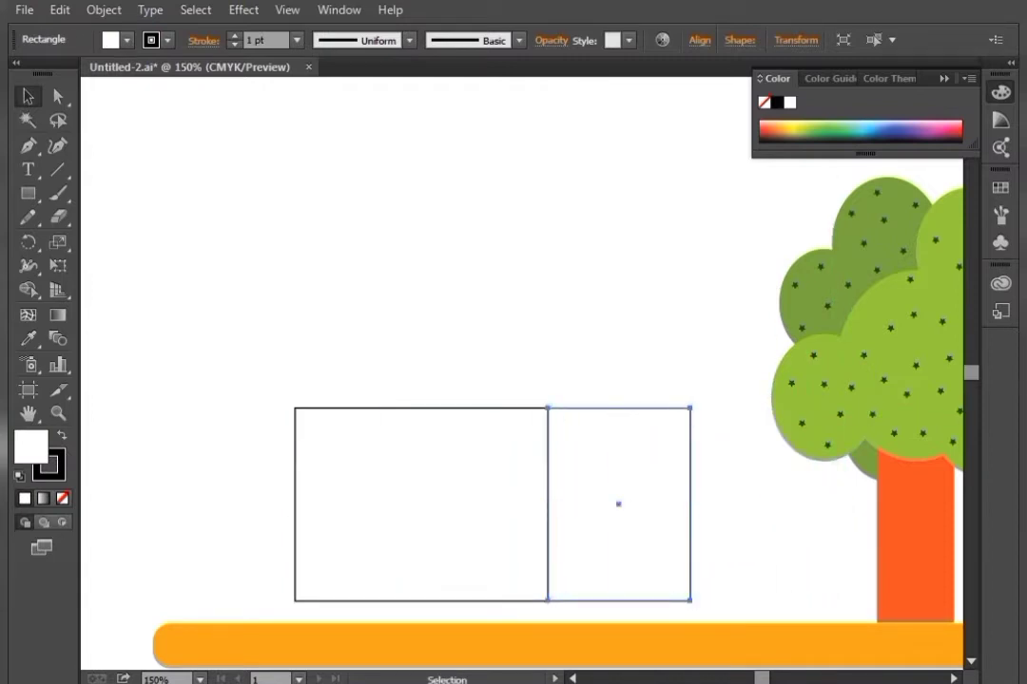
key("ctrl+shift+a")
Draw a closed triangular roof over the larger rectangle with the Pen tool
key("t")
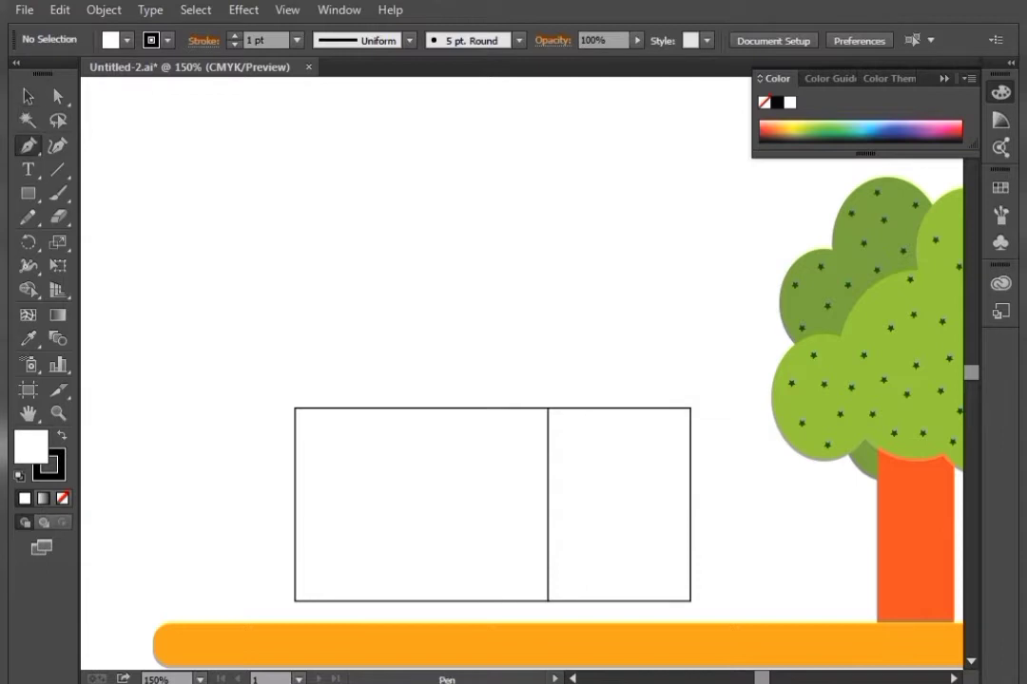
left_click_drag(402, 327, 421, 322)
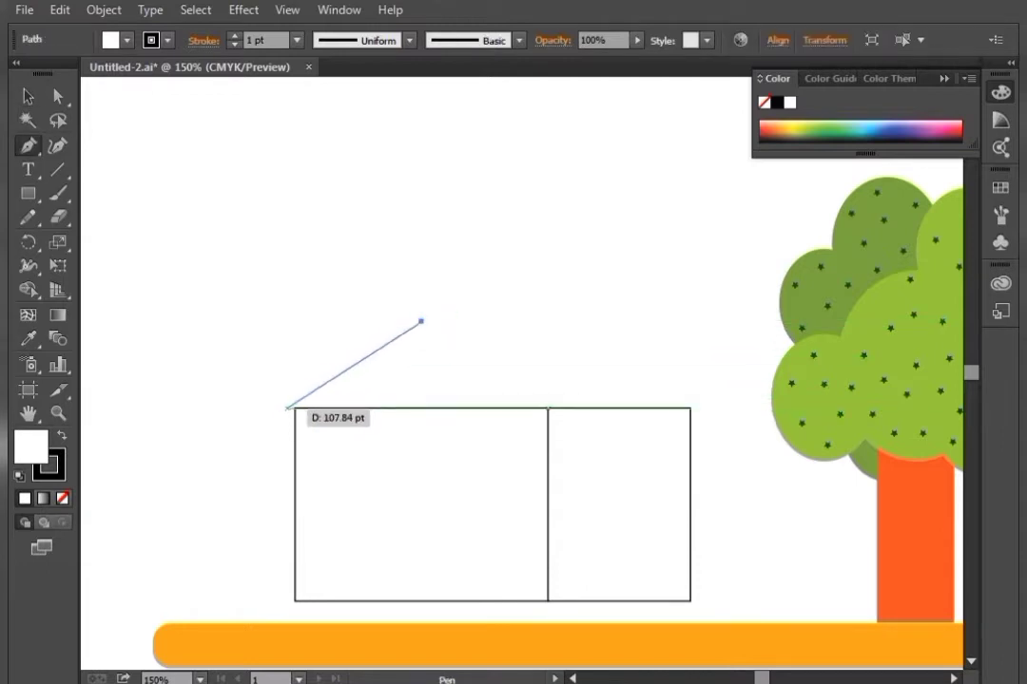
left_click(295, 407)
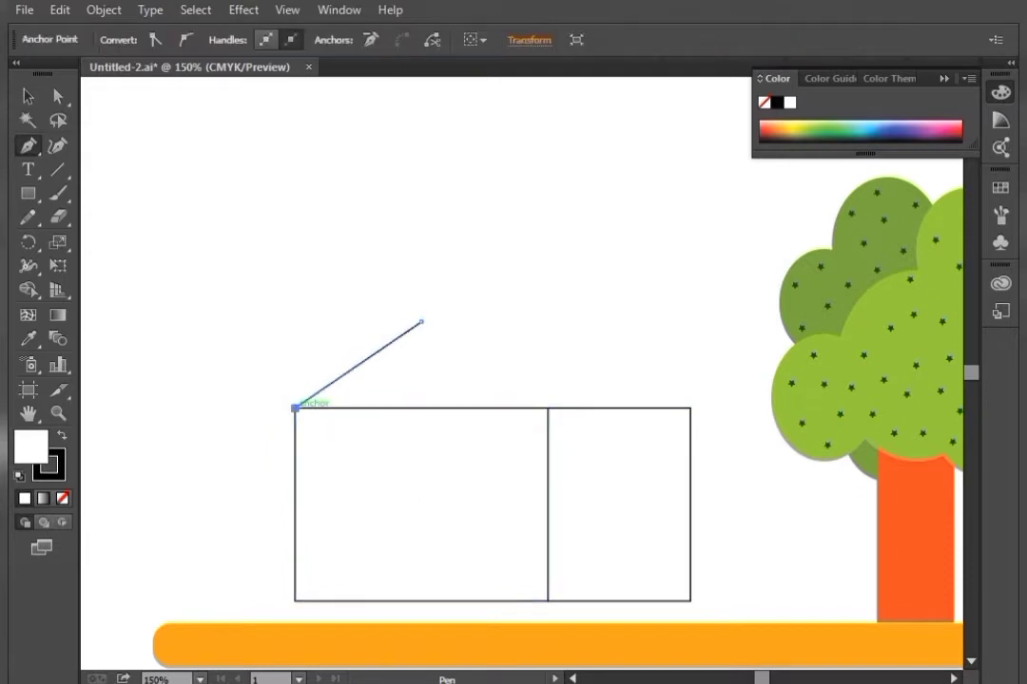
left_click(547, 408)
left_click(421, 322)
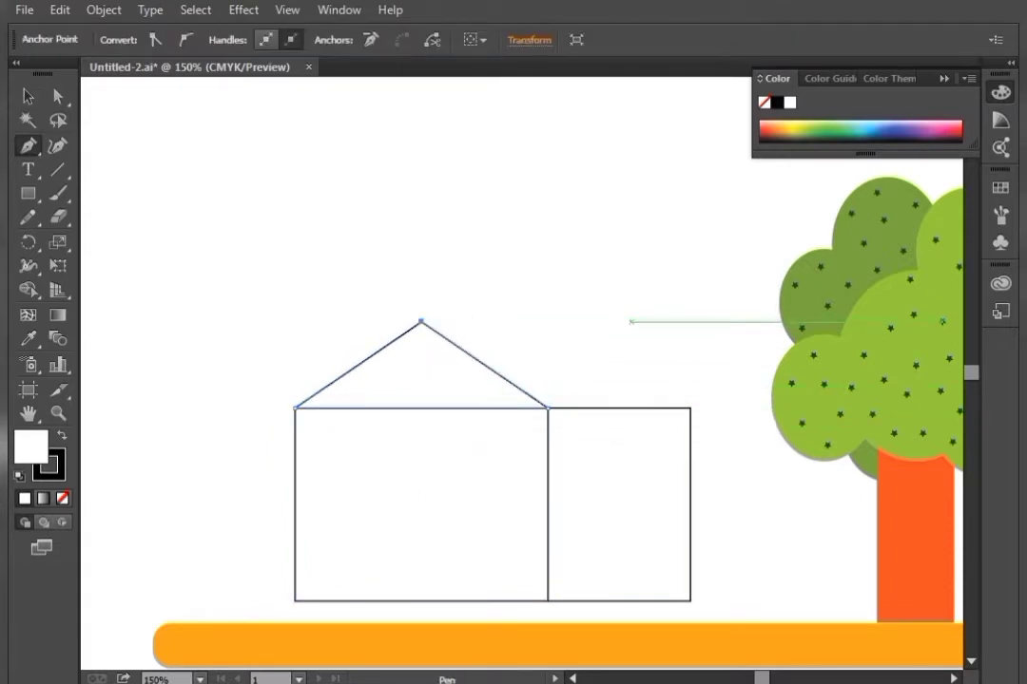
left_click(619, 319)
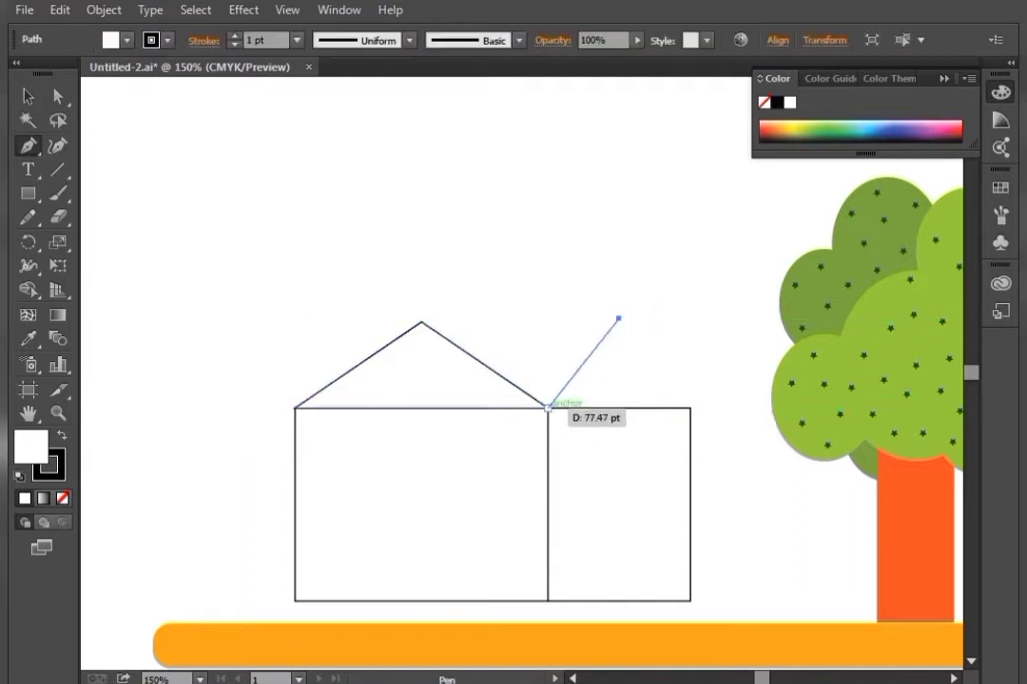
key("ctrl+z")
left_click(691, 408)
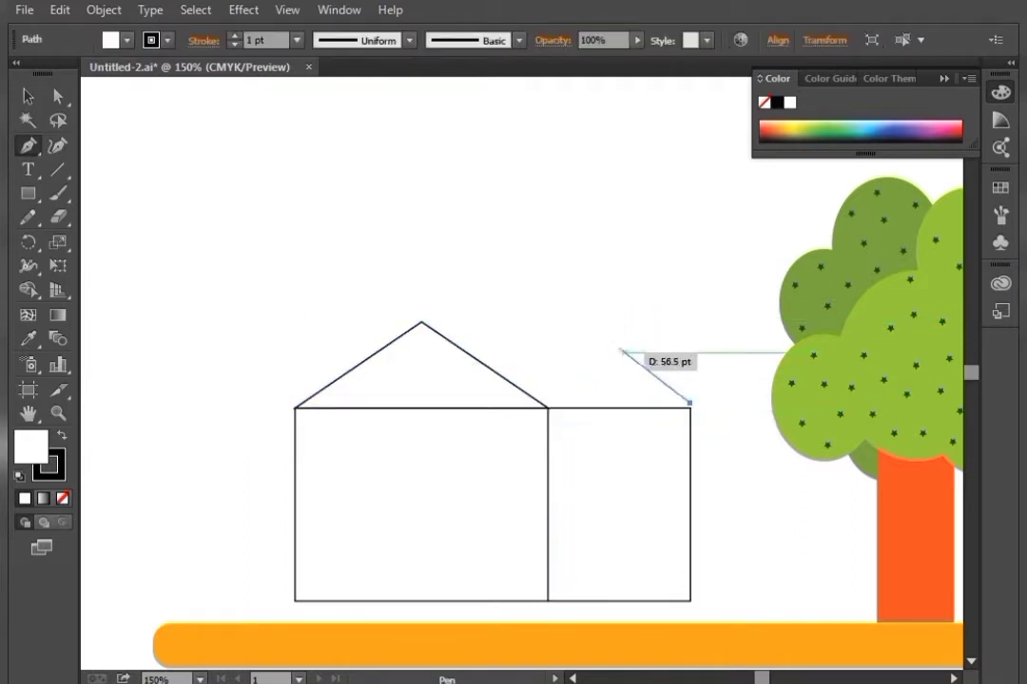
left_click(619, 341)
left_click(547, 407)
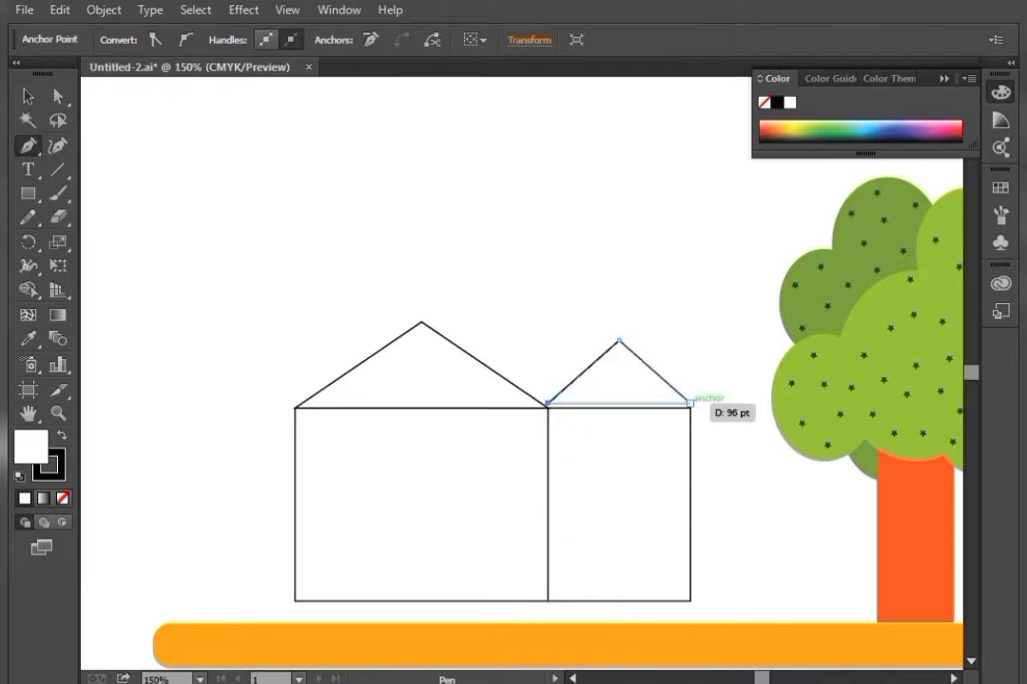
left_click(691, 403)
key("v")
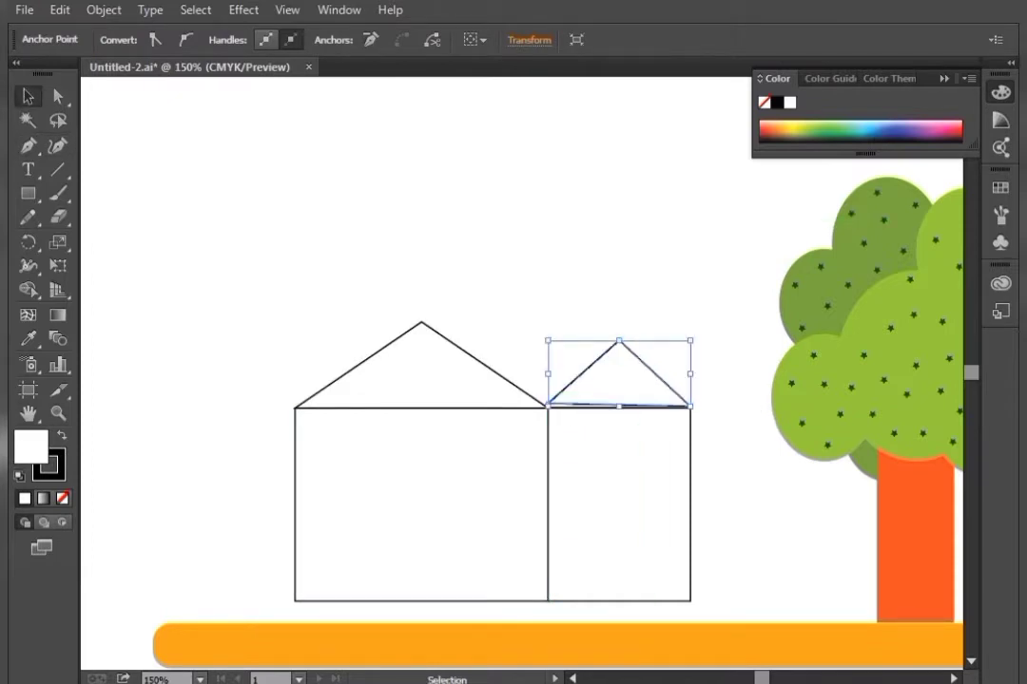
key("Delete")
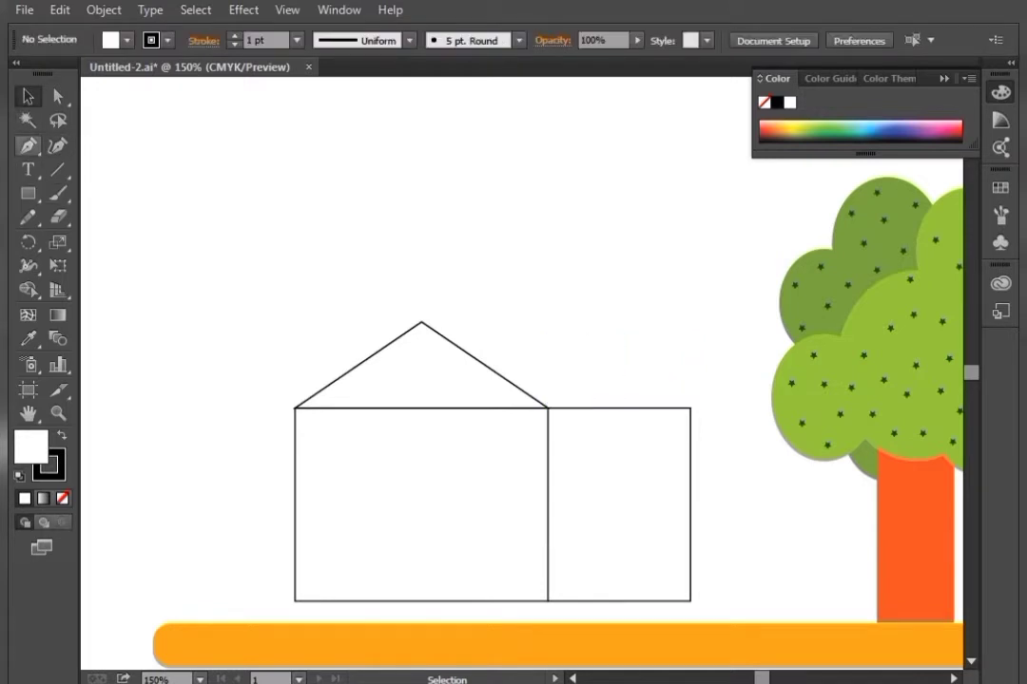
Draw a smaller closed triangular roof over the narrower rectangle
key("p")
left_click(691, 407)
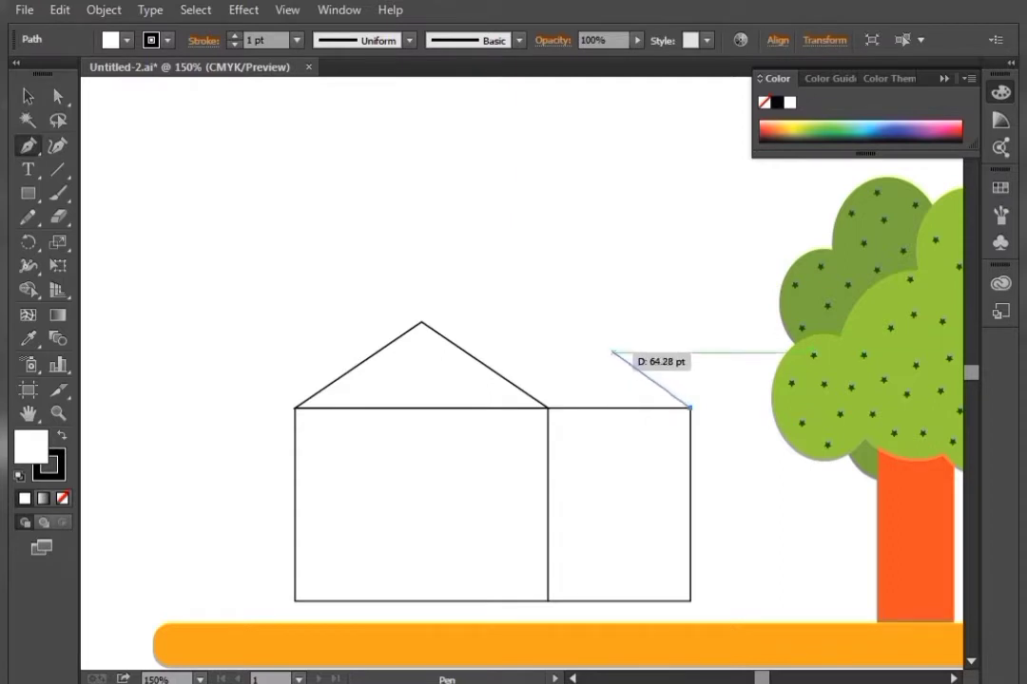
left_click(618, 348)
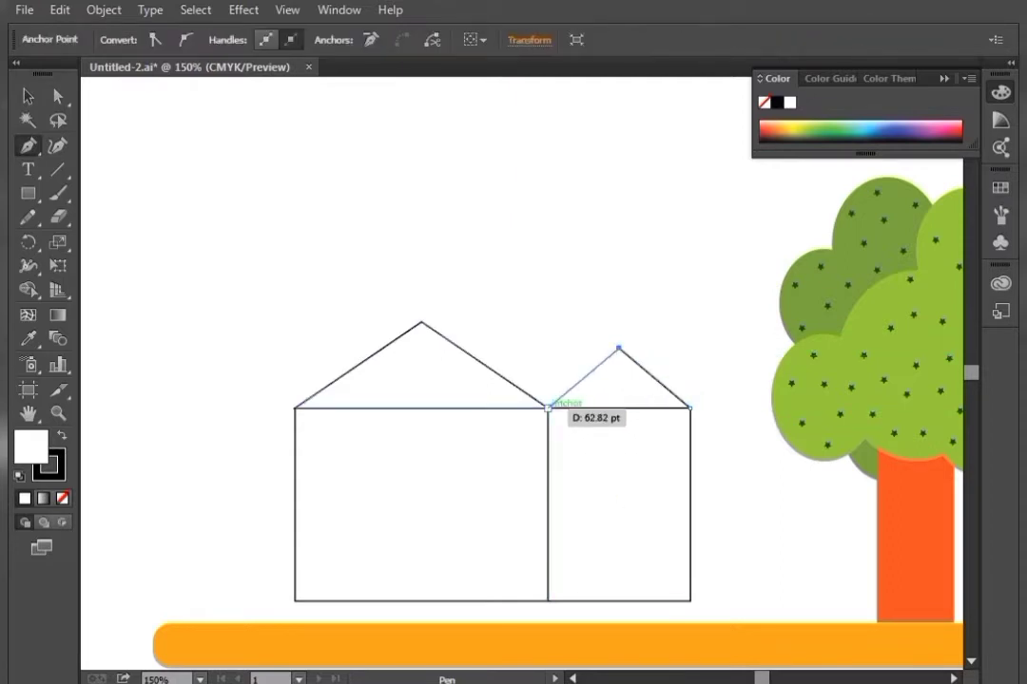
left_click(549, 408)
left_click(691, 408)
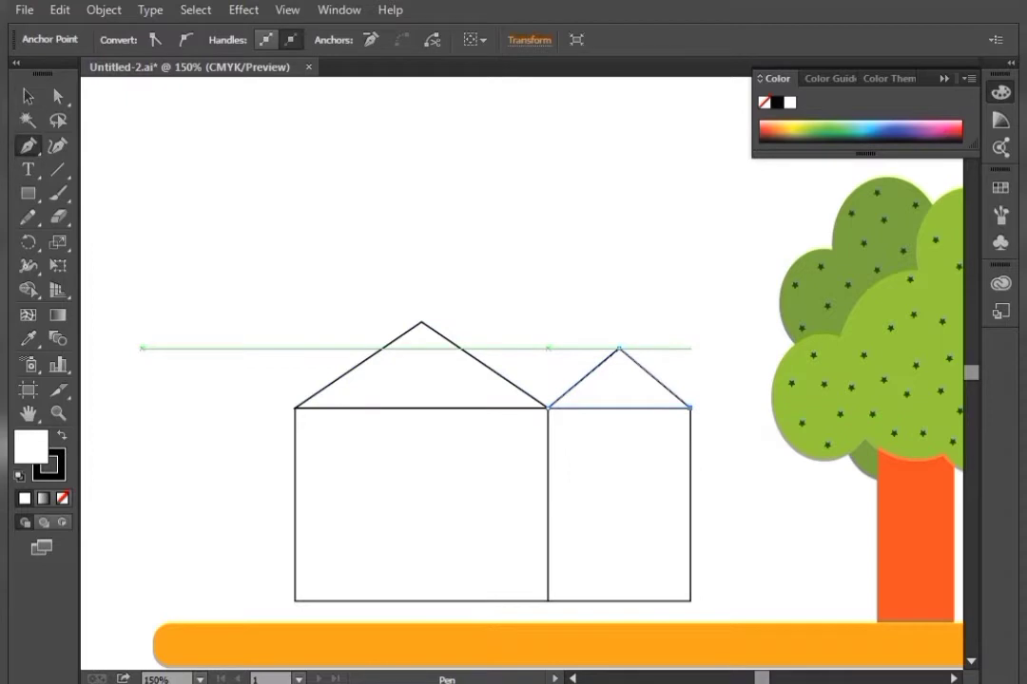
key("v")
key("ctrl+shift+a")
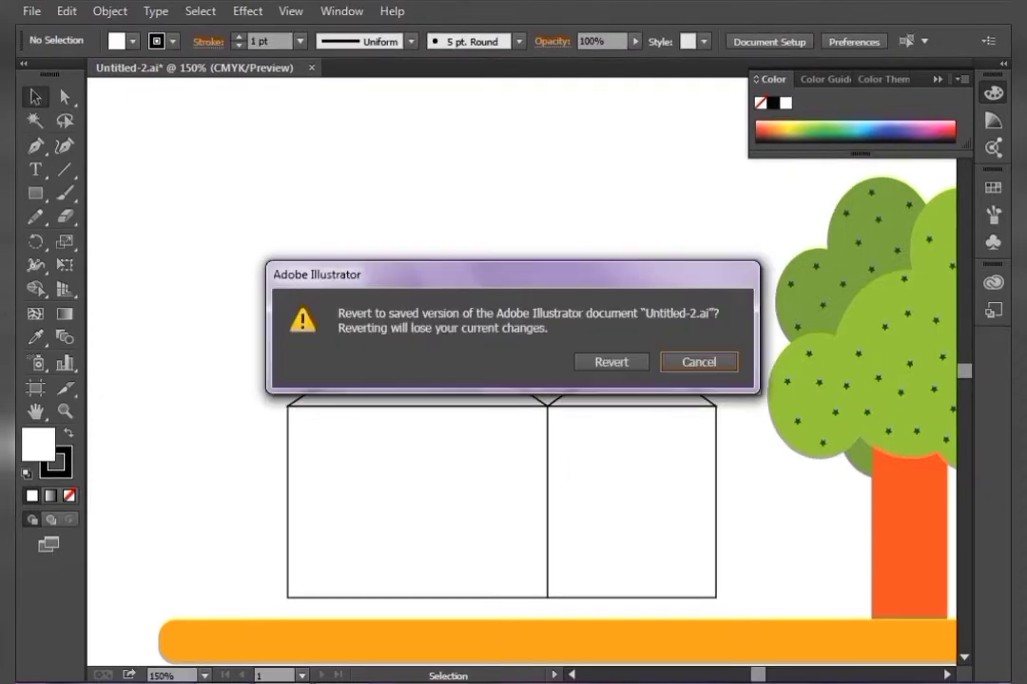
key("Tab")
key("Return")
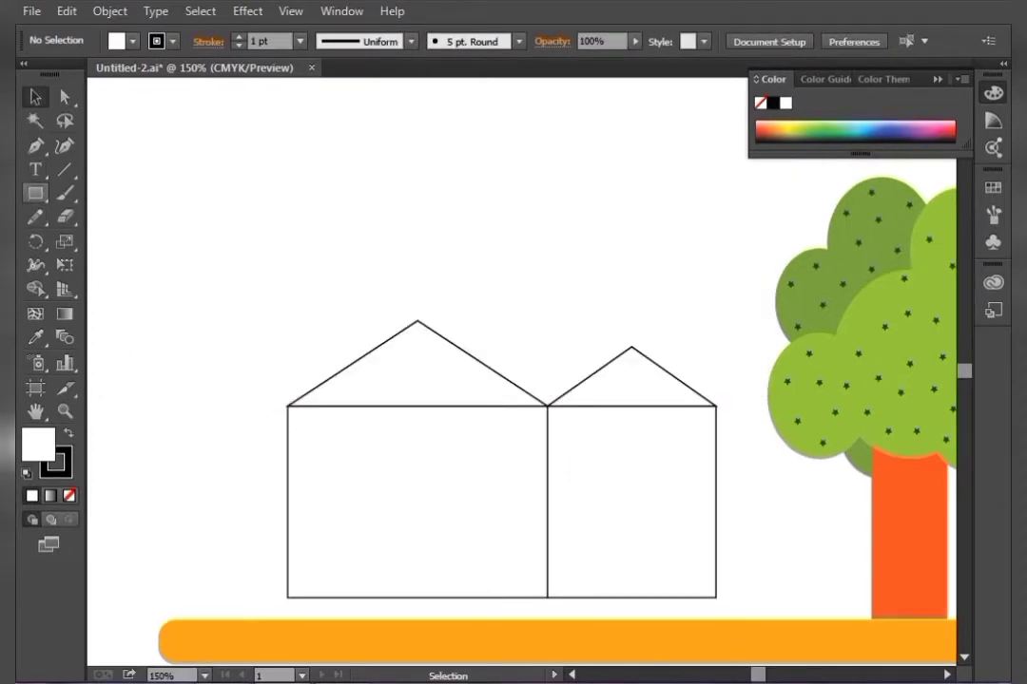
Draw an open door-frame path inside the narrower wall with the Pen tool
left_click(35, 146)
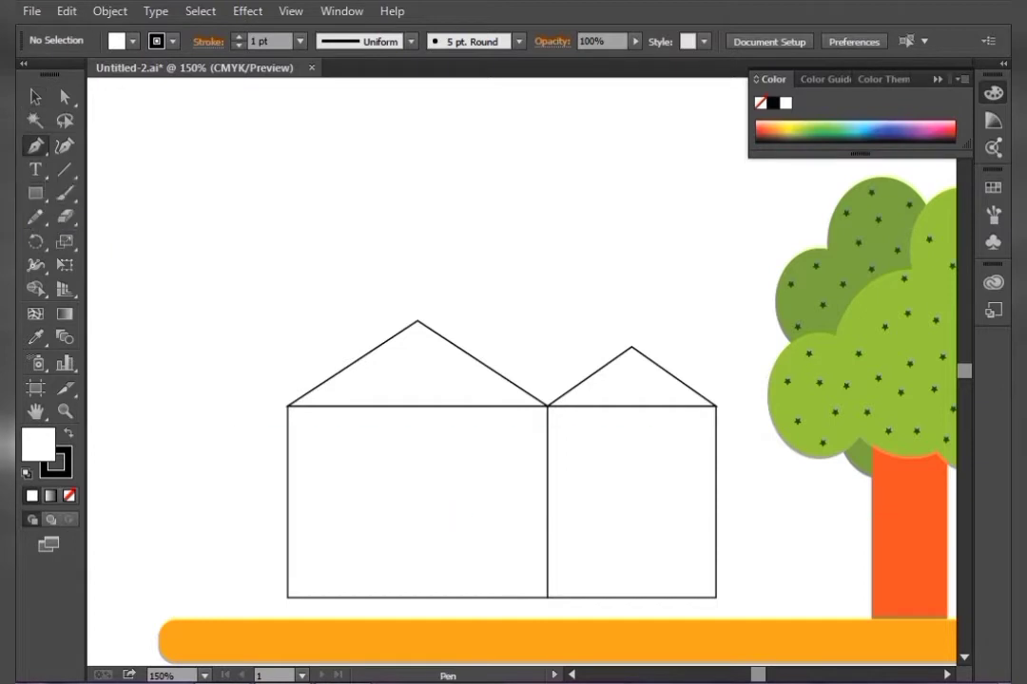
left_click(561, 597)
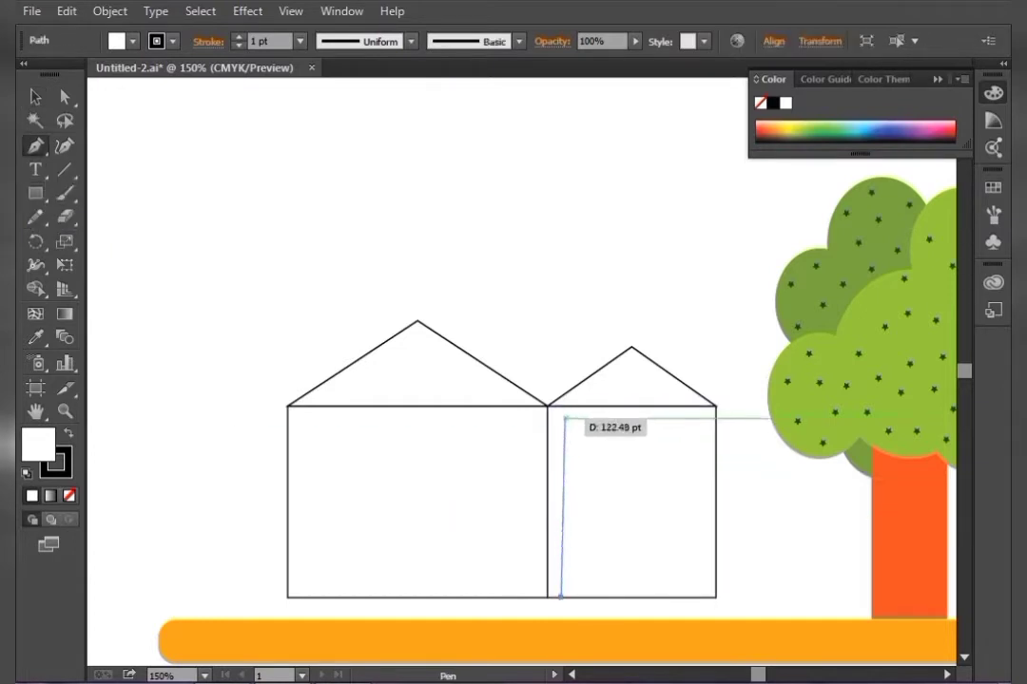
left_click(561, 406)
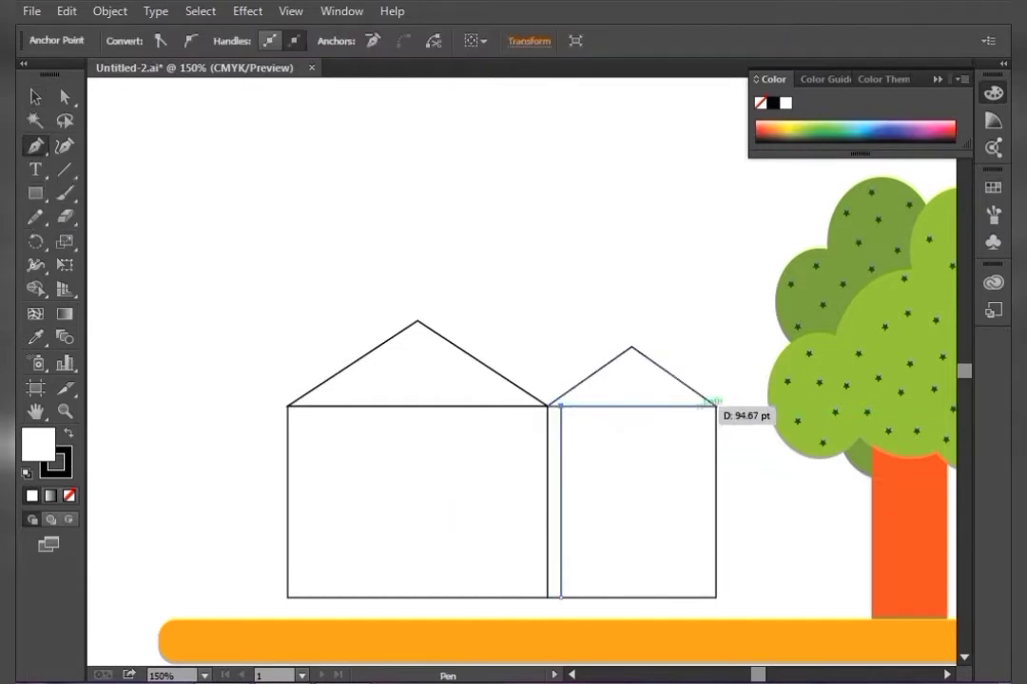
left_click(701, 406)
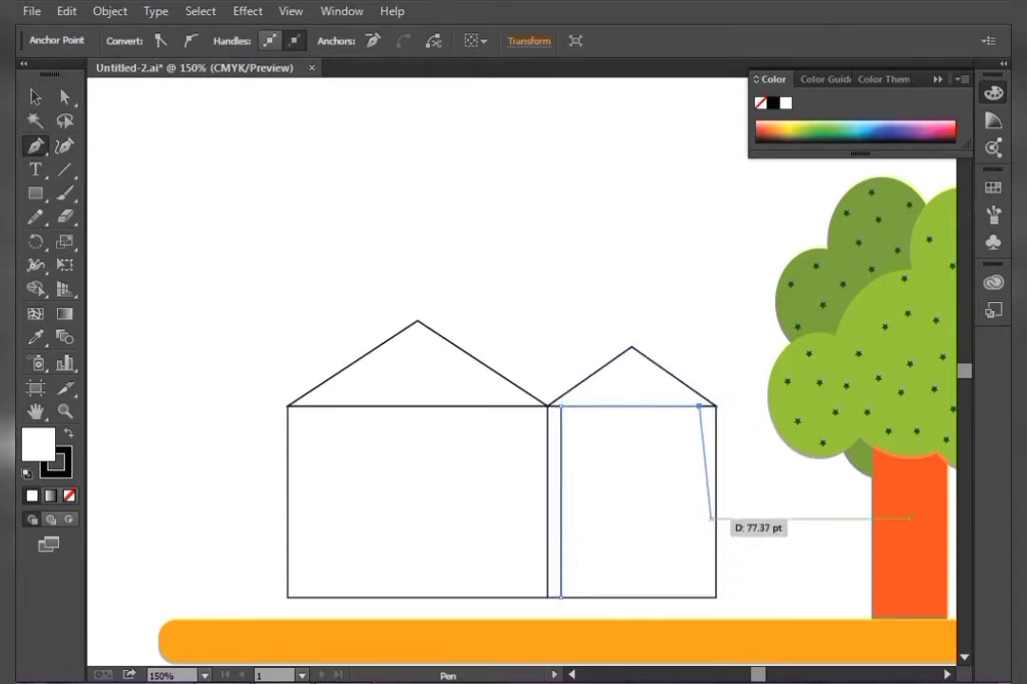
left_click(700, 597)
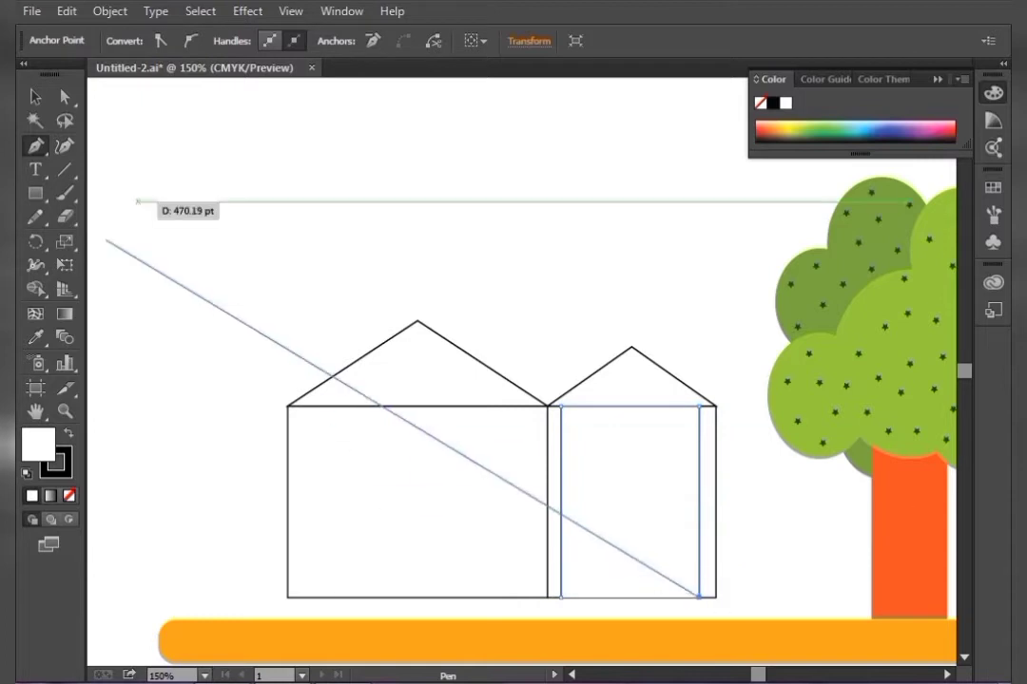
left_click(36, 98)
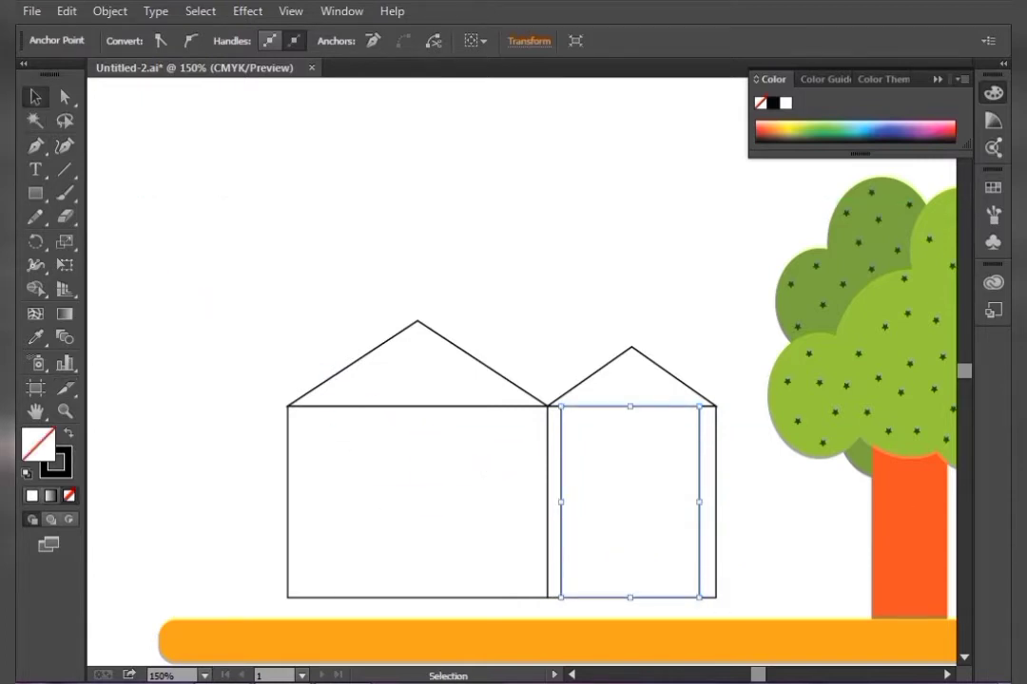
Set the door frame's stroke weight to 3 pt and nudge it slightly right
left_click(617, 475)
left_click(699, 440)
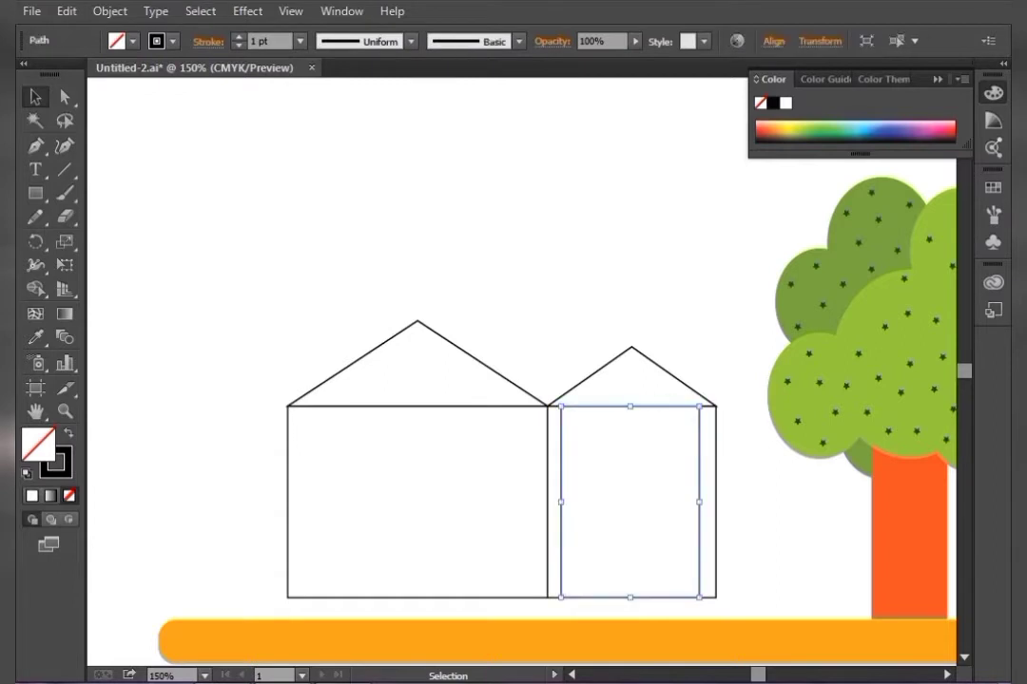
left_click(239, 37)
left_click(238, 38)
left_click(238, 37)
left_click(238, 37)
left_click(238, 38)
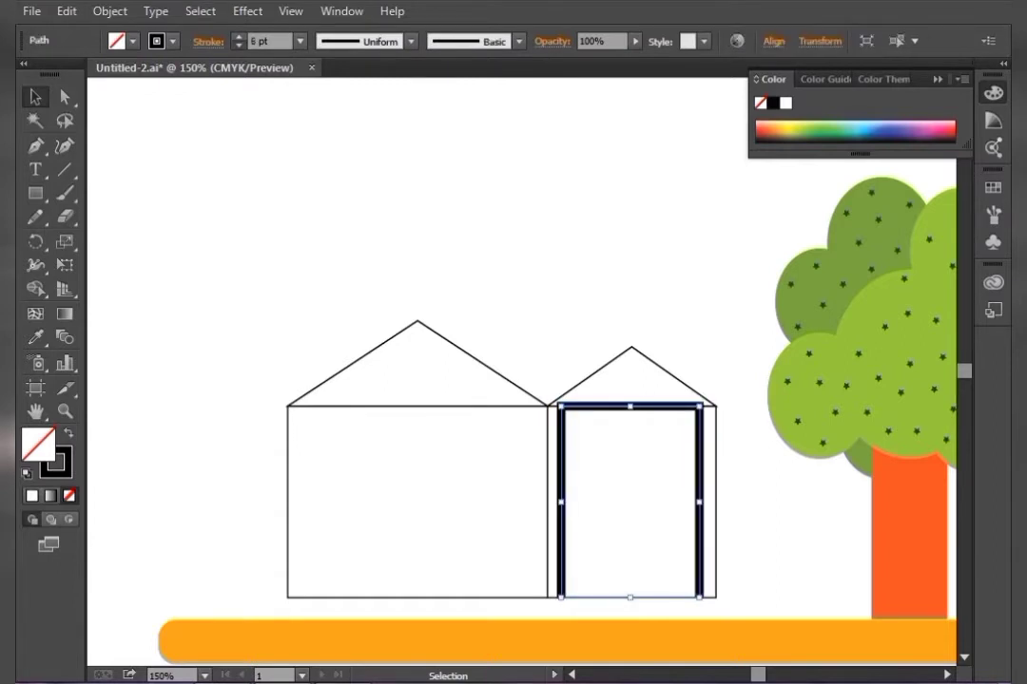
left_click(238, 45)
left_click(239, 45)
left_click(238, 46)
key("Right")
key("Right")
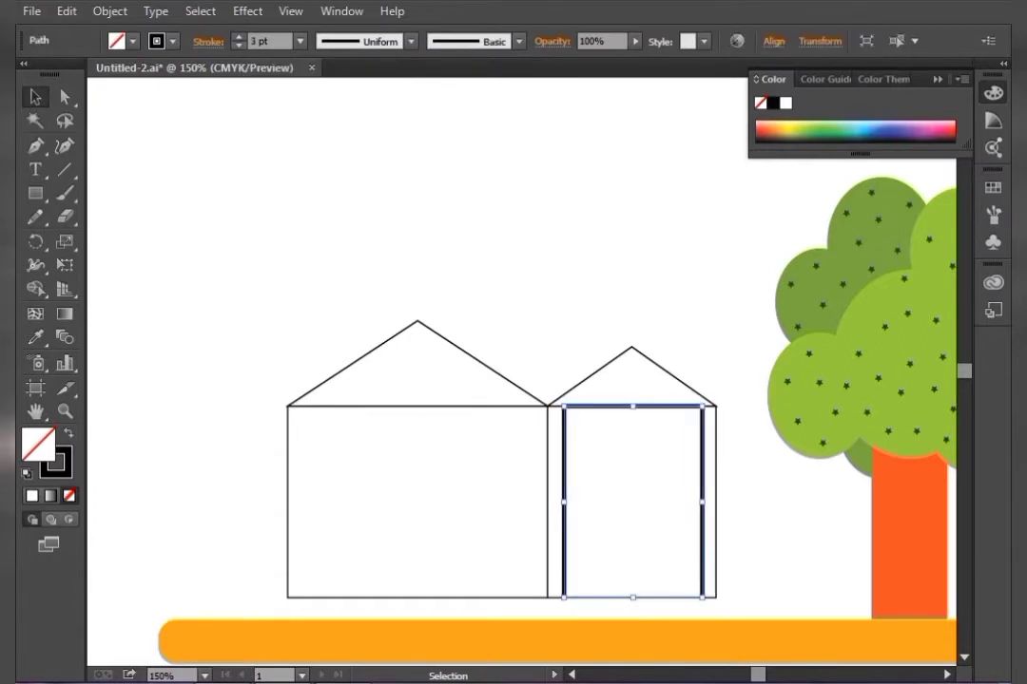
key("ctrl+shift+a")
Draw a thin rectangle along the bottom of the door frame and give it a black fill
key("m")
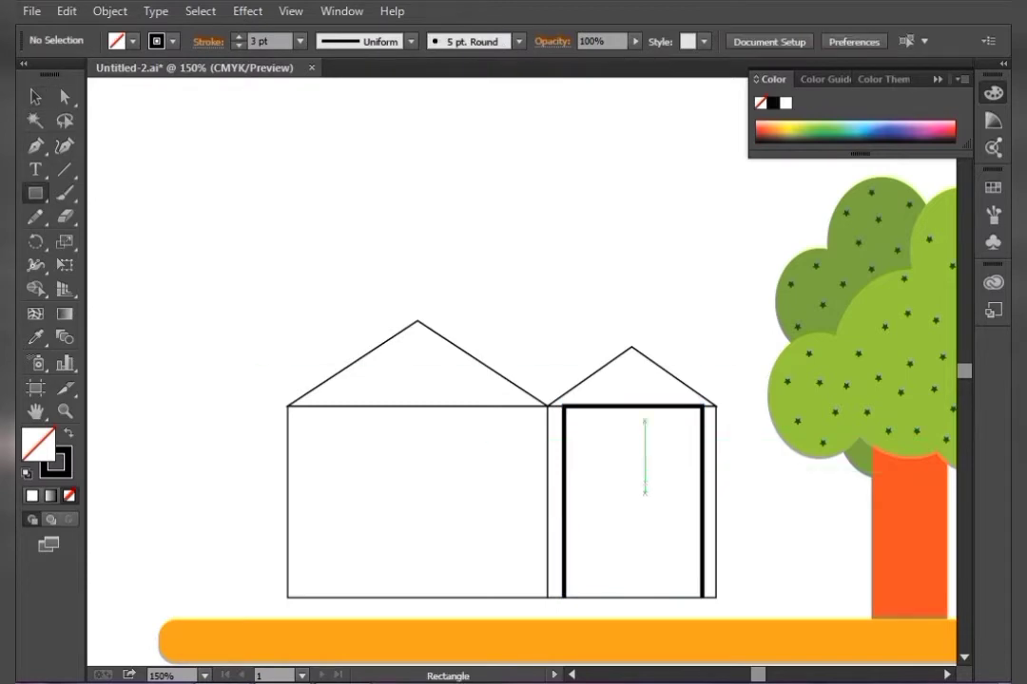
key("ctrl+equal")
key("plus")
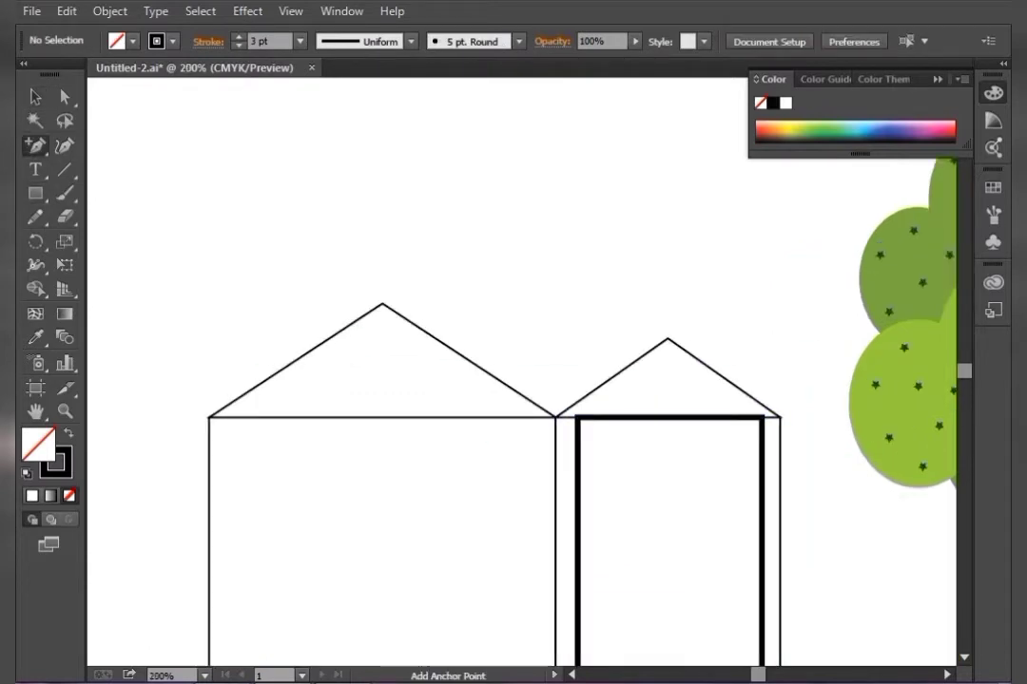
key("ctrl+equal")
left_click_drag(779, 532, 619, 256)
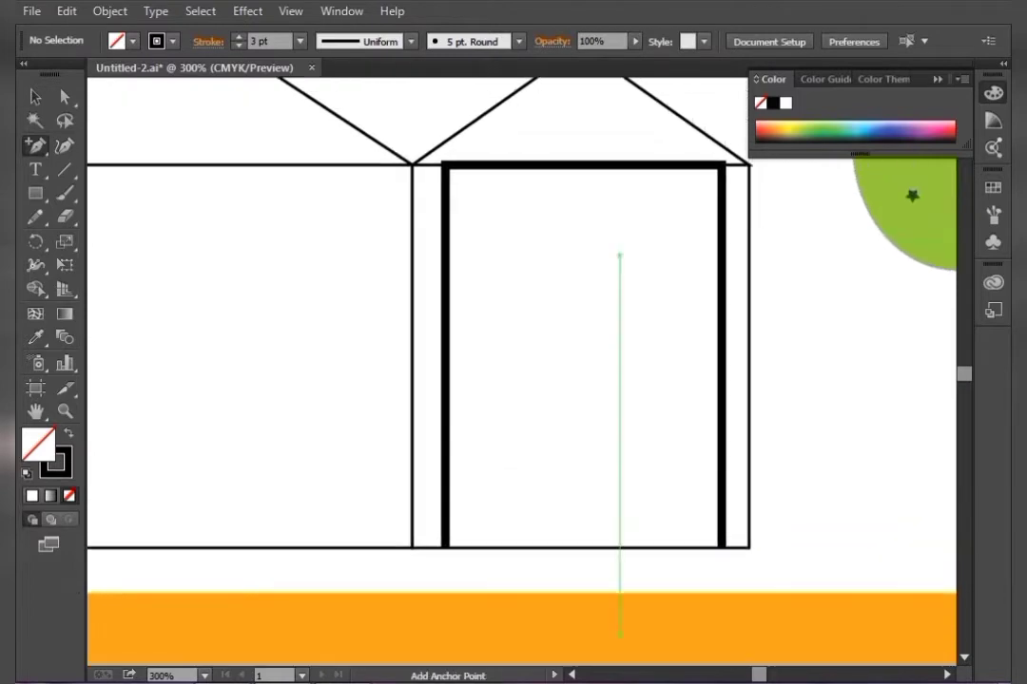
key("m")
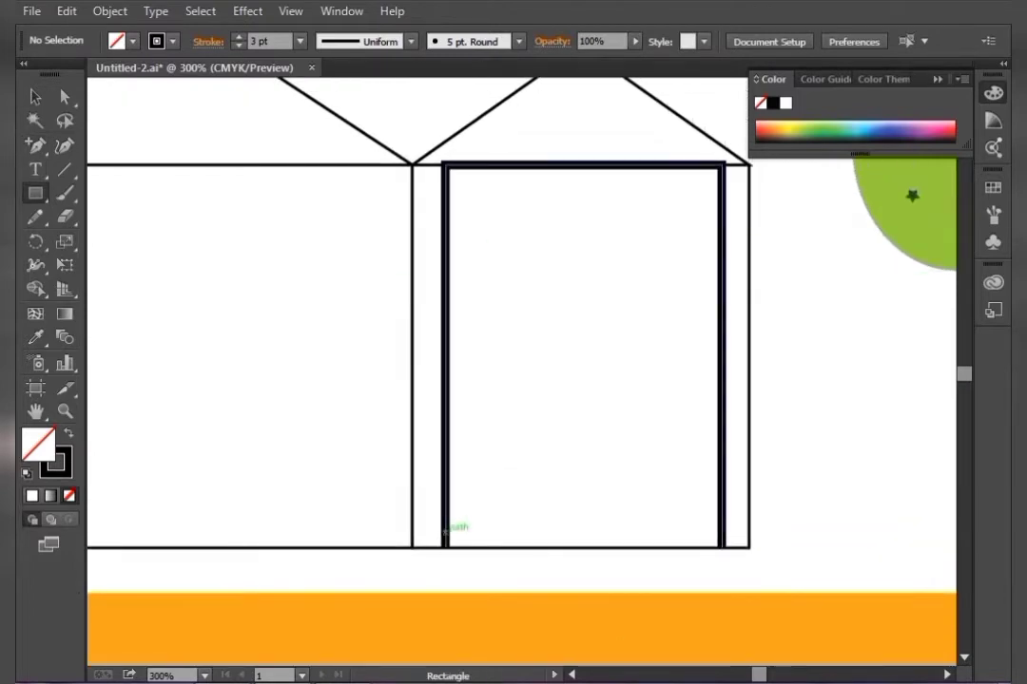
left_click_drag(447, 531, 723, 548)
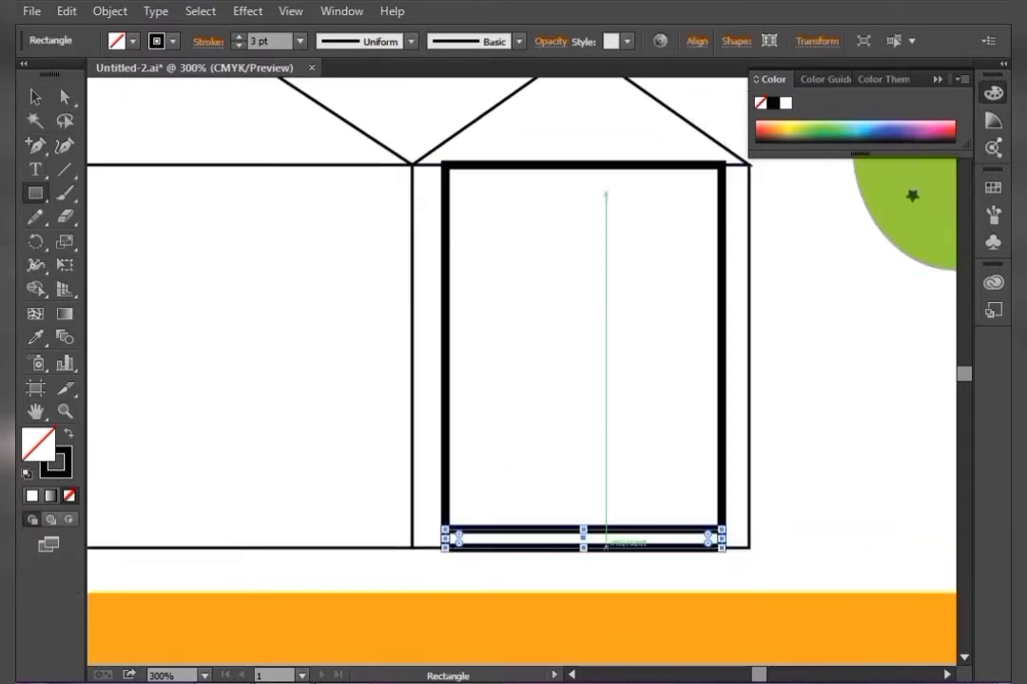
left_click(35, 97)
left_click(68, 434)
Select the copied black bar at the door frame's base and nudge it upward to sit just above the original bar
left_click(446, 475)
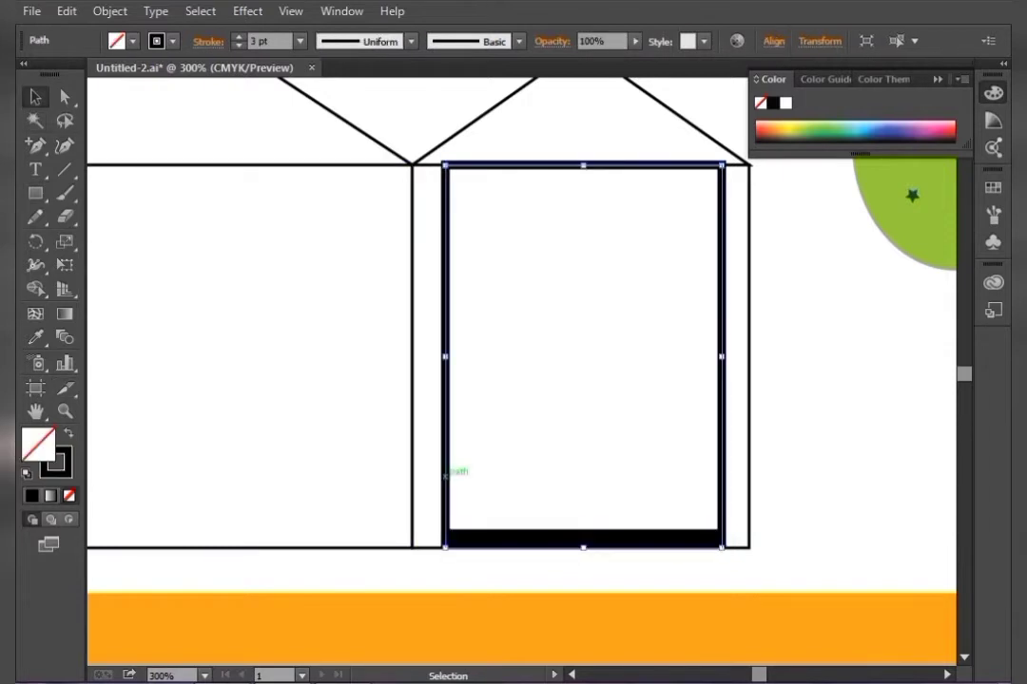
left_click(477, 509)
left_click(518, 538)
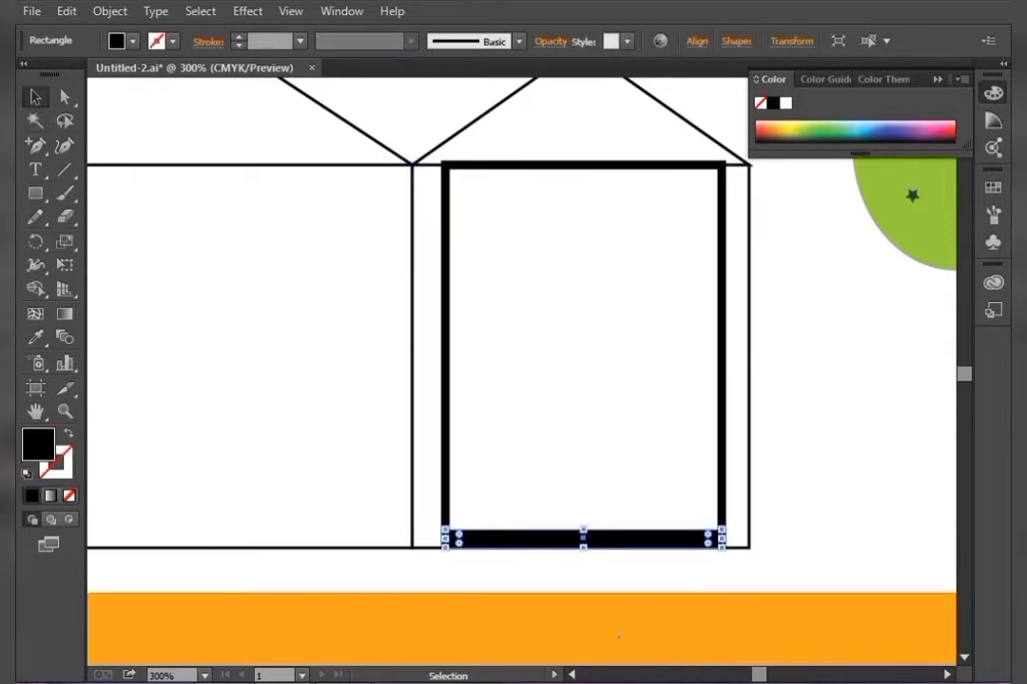
key("Up")
key("Up")
key("Up")
key("Up")
key("Up")
key("Up")
key("Up")
key("Up")
key("Up")
key("Up")
key("Up")
key("Up")
key("Up")
key("Up")
key("Up")
key("Up")
key("Up")
key("Up")
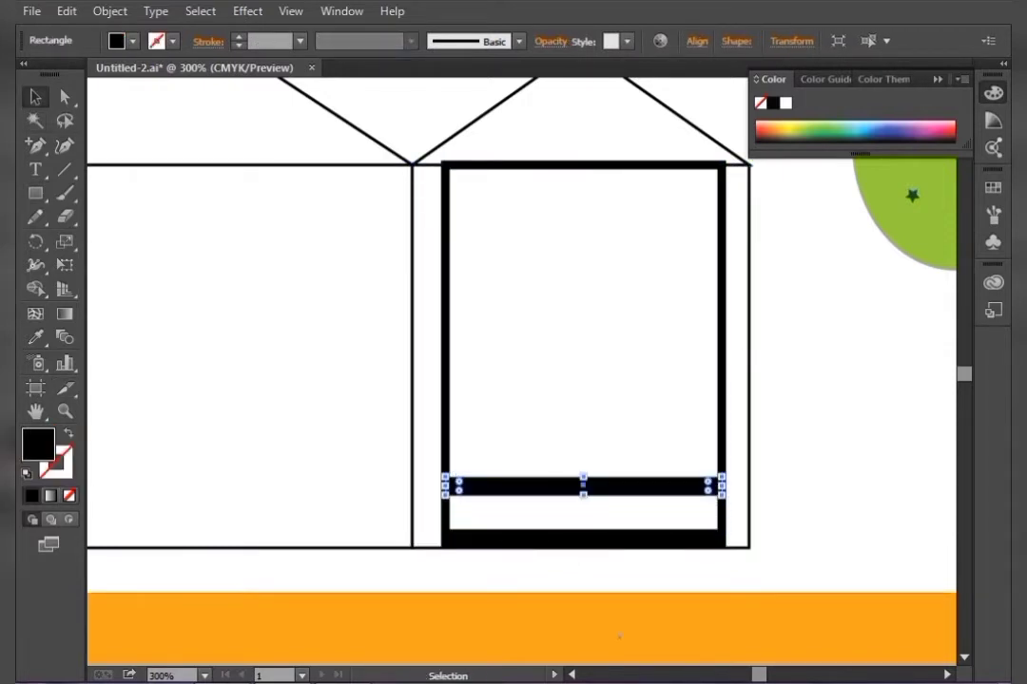
key("Down")
key("Down")
key("Down")
key("Down")
key("Down")
key("Down")
key("Down")
key("Down")
key("Down")
key("Down")
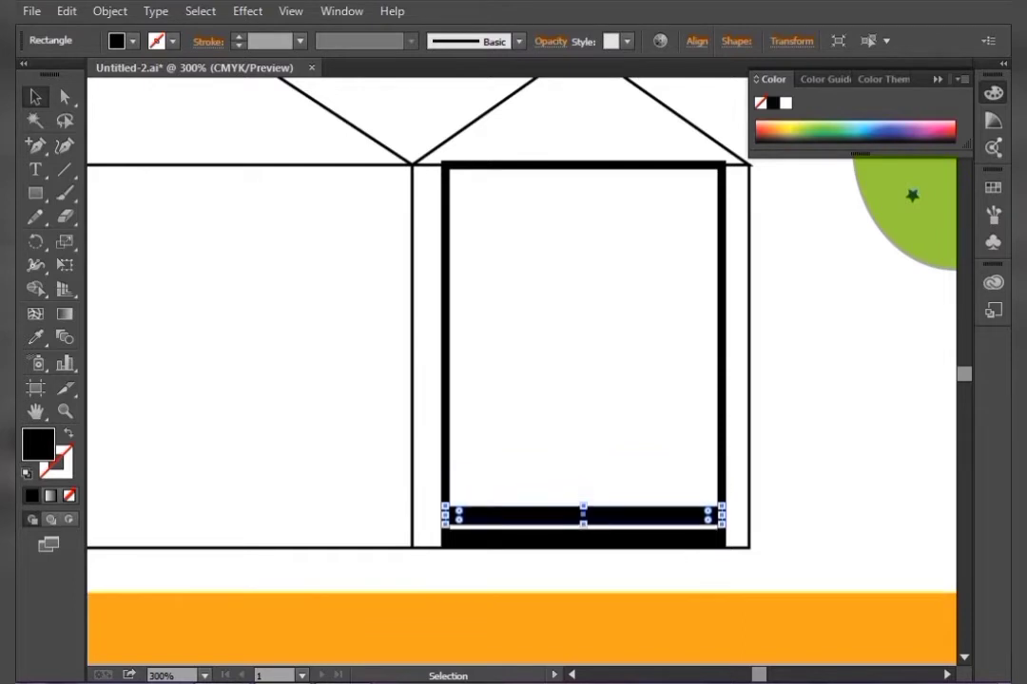
Give both bars a white fill with a black stroke and nudge the upper bar down onto the lower one
left_click(27, 473)
left_click(518, 539)
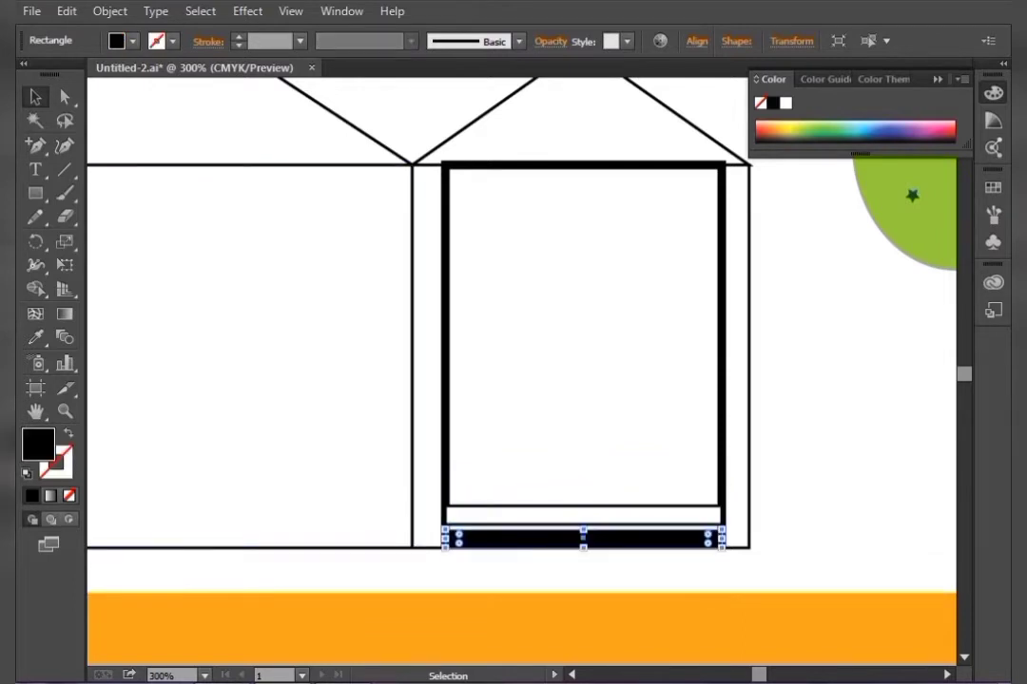
left_click(26, 474)
left_click(503, 507)
key("Down")
key("Down")
key("Down")
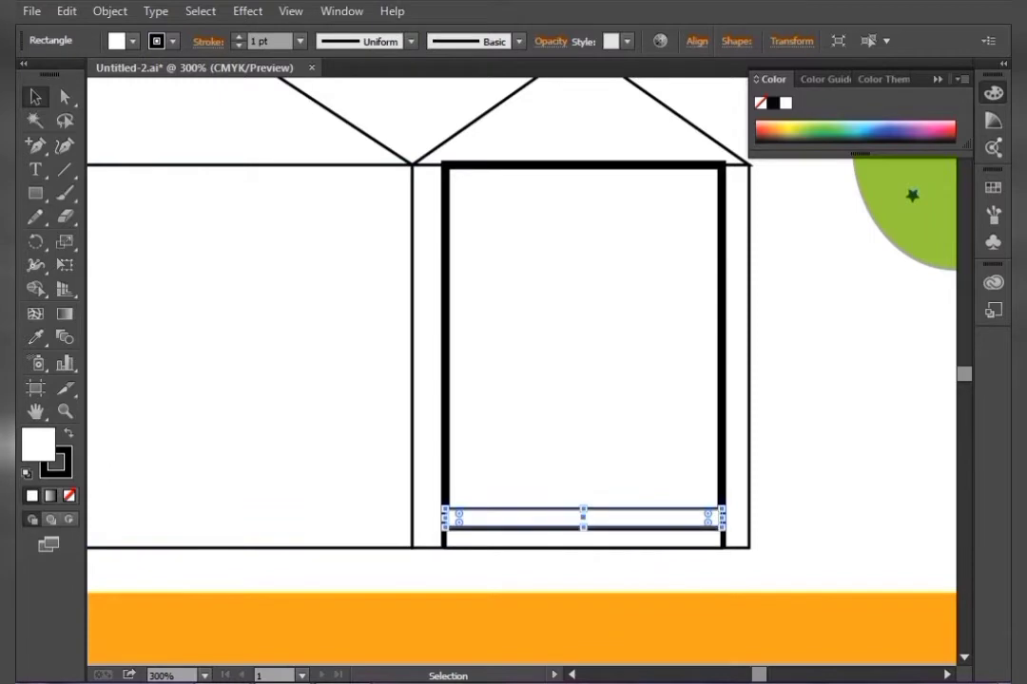
key("ctrl+shift+a")
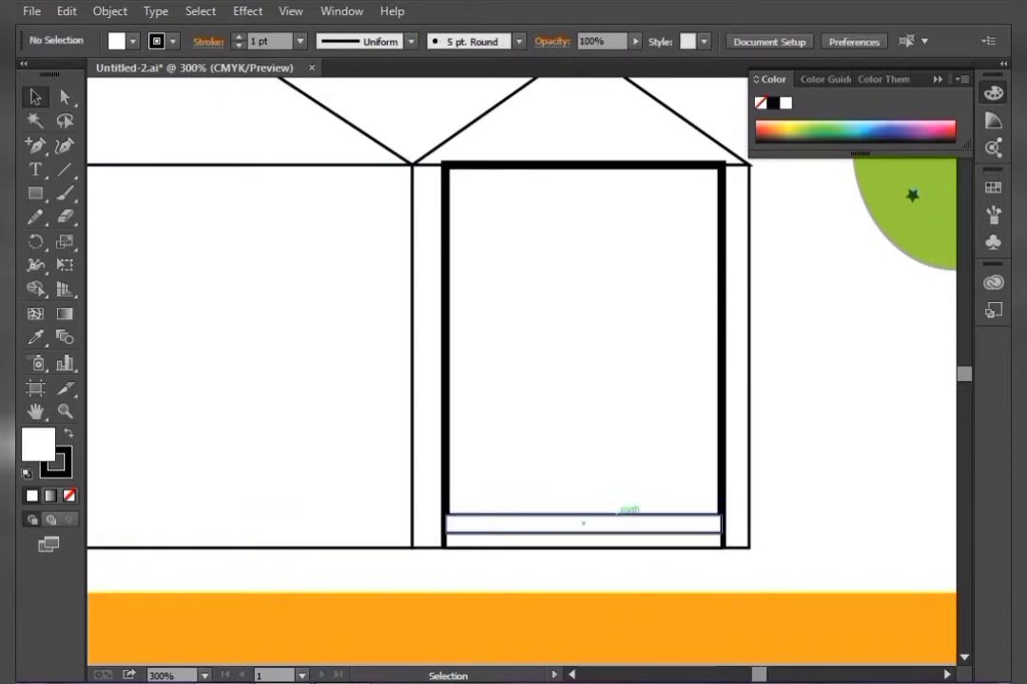
Nudge the step rectangles upward to form a three-step stair across the bottom of the door frame
left_click(616, 515)
key("Up")
key("ctrl+shift+a")
left_click(616, 512)
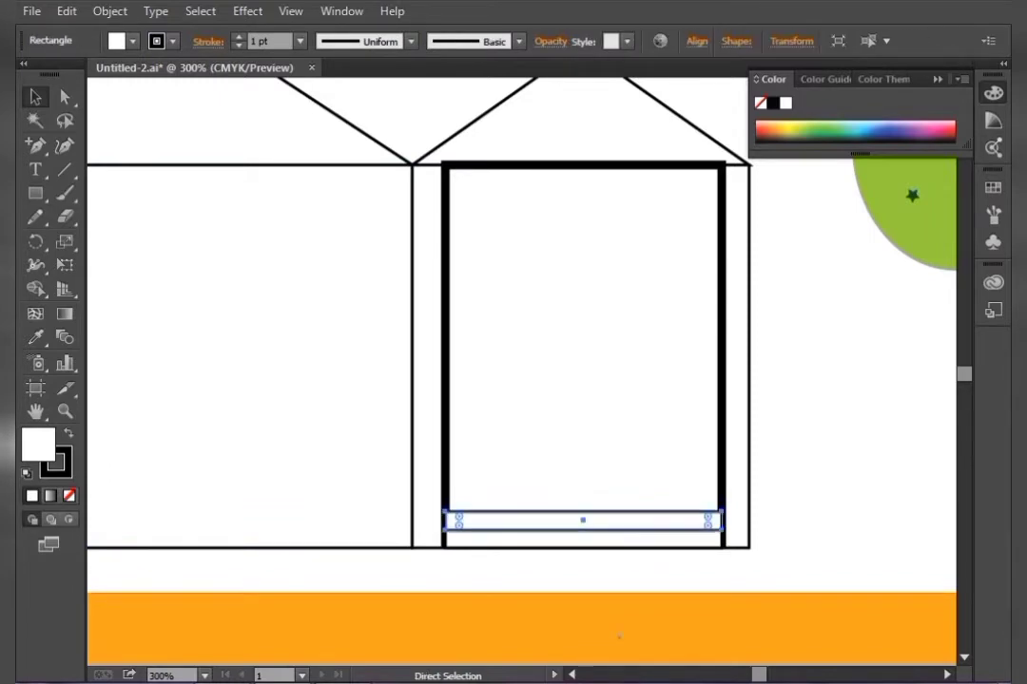
key("Up")
key("Up")
key("Up")
key("Up")
key("Up")
key("Up")
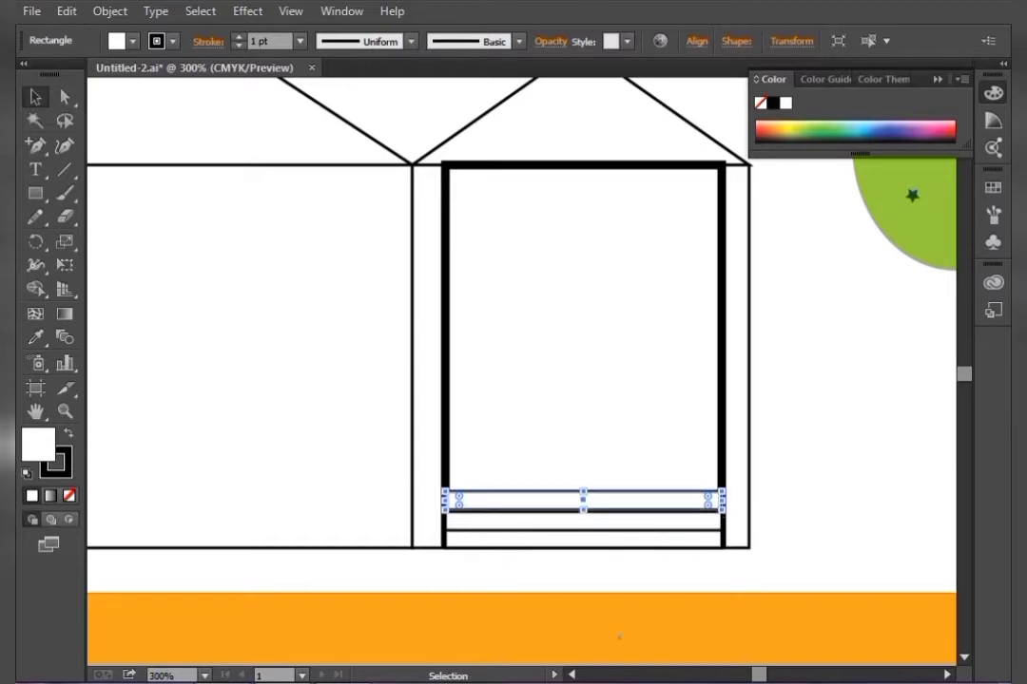
key("ctrl+shift+a")
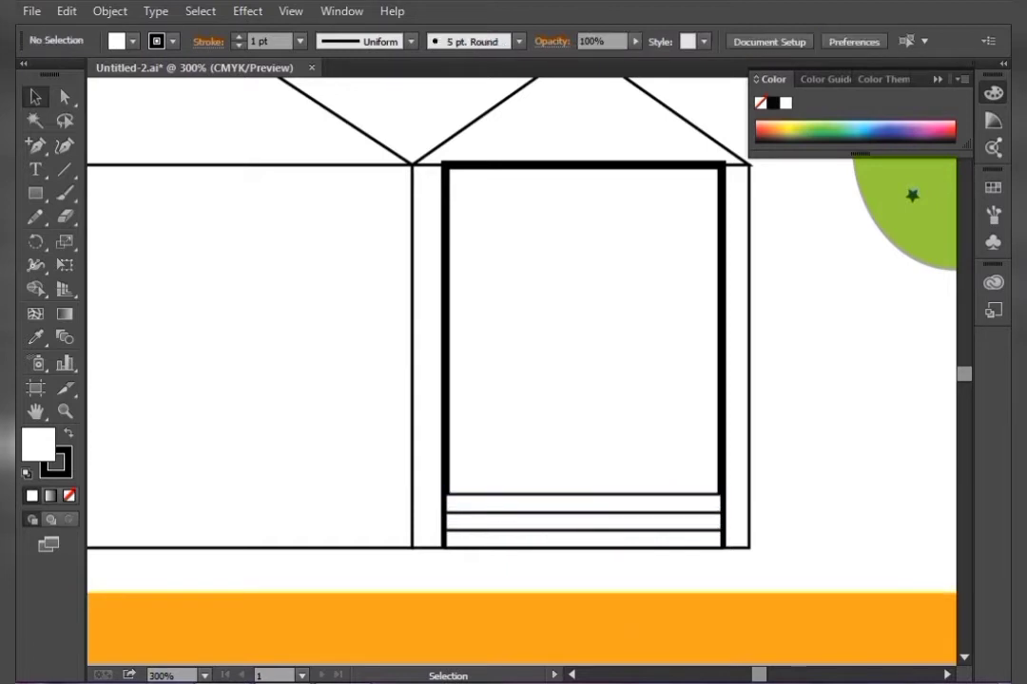
Draw a tall door rectangle standing on the stairs and enlarge it slightly from its upper corner
key("m")
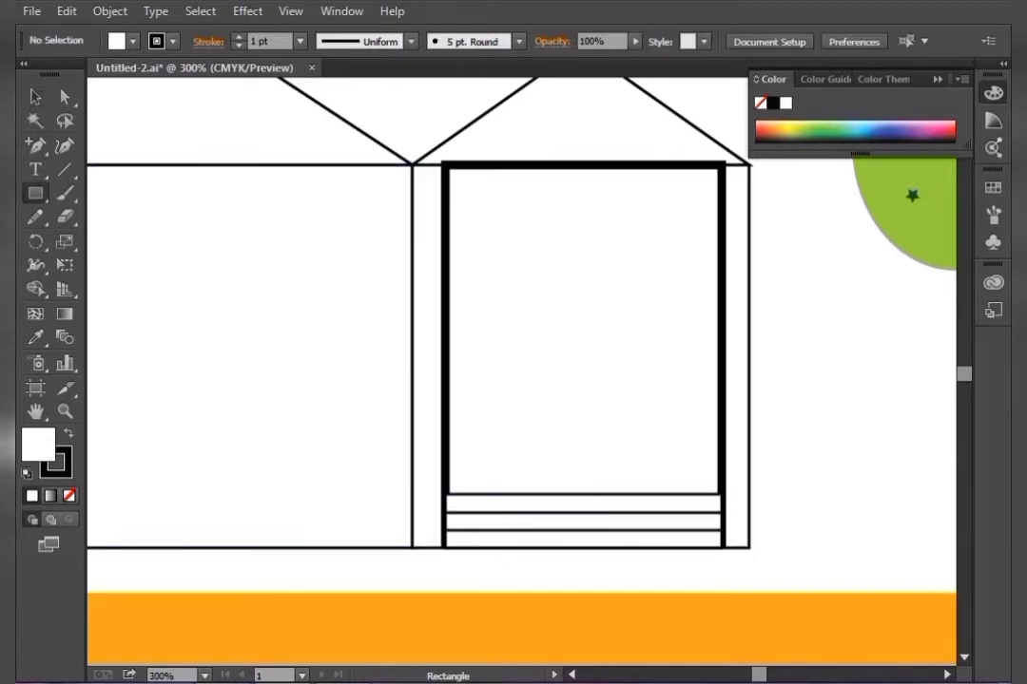
left_click_drag(542, 295, 629, 494)
key("v")
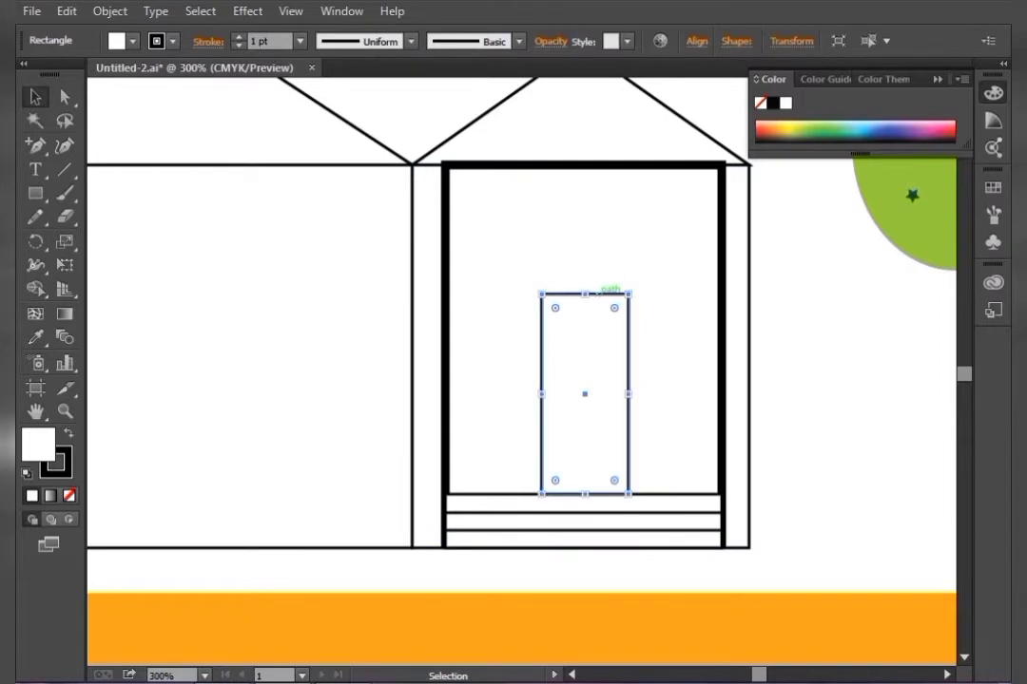
left_click_drag(629, 294, 634, 282)
key("ctrl+shift+a")
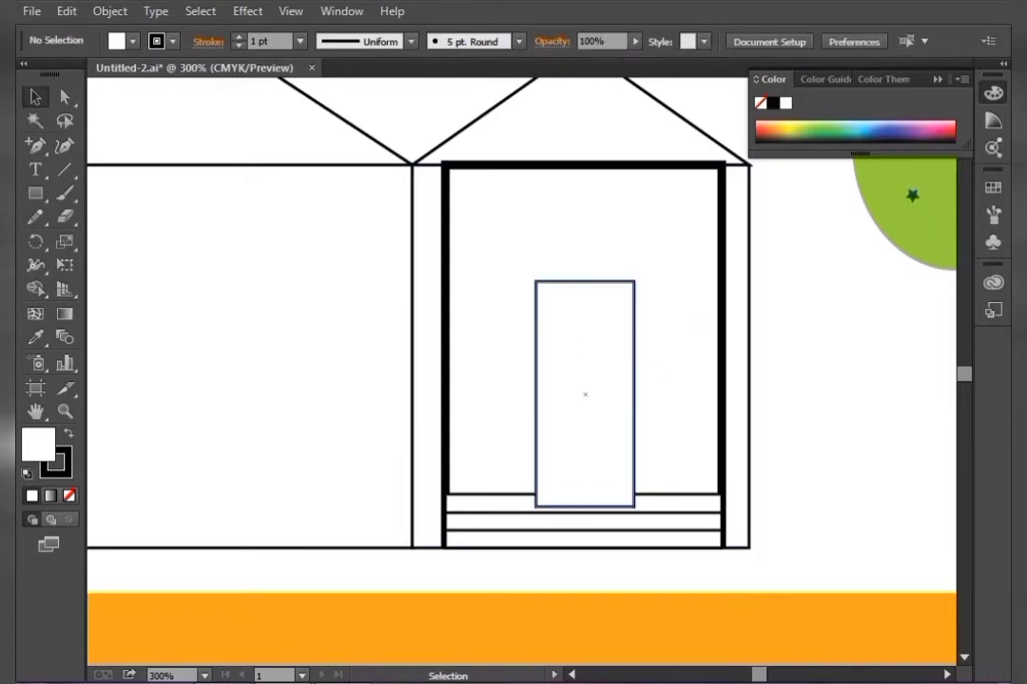
Adjust the stacking order of the door and wall shapes with the Arrange commands
right_click(610, 374)
mouse_move(665, 344)
left_click(480, 407)
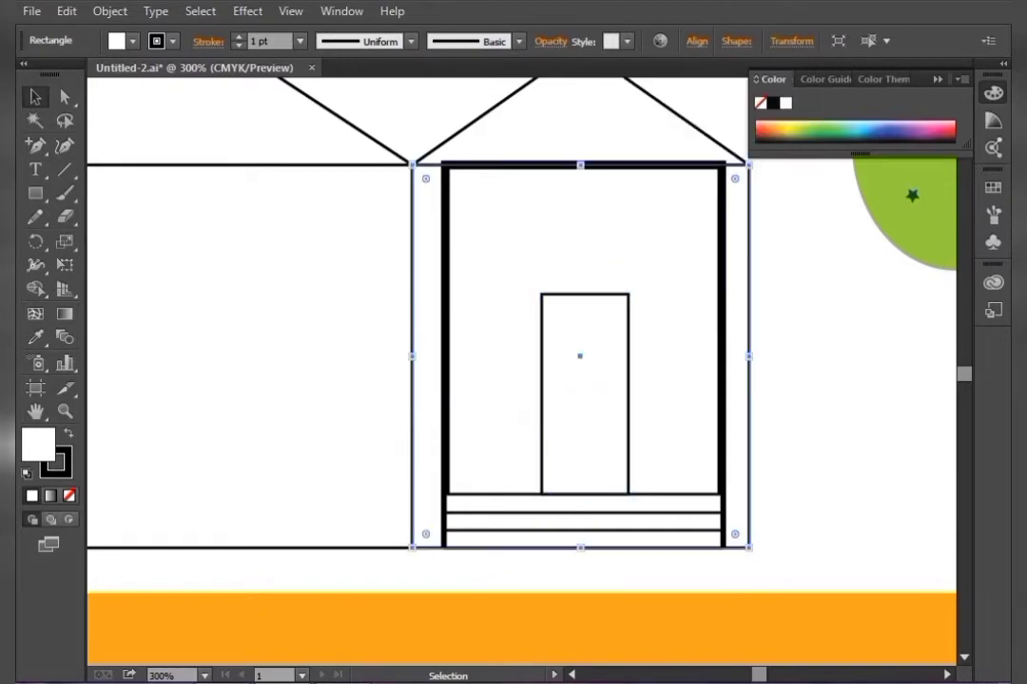
right_click(676, 356)
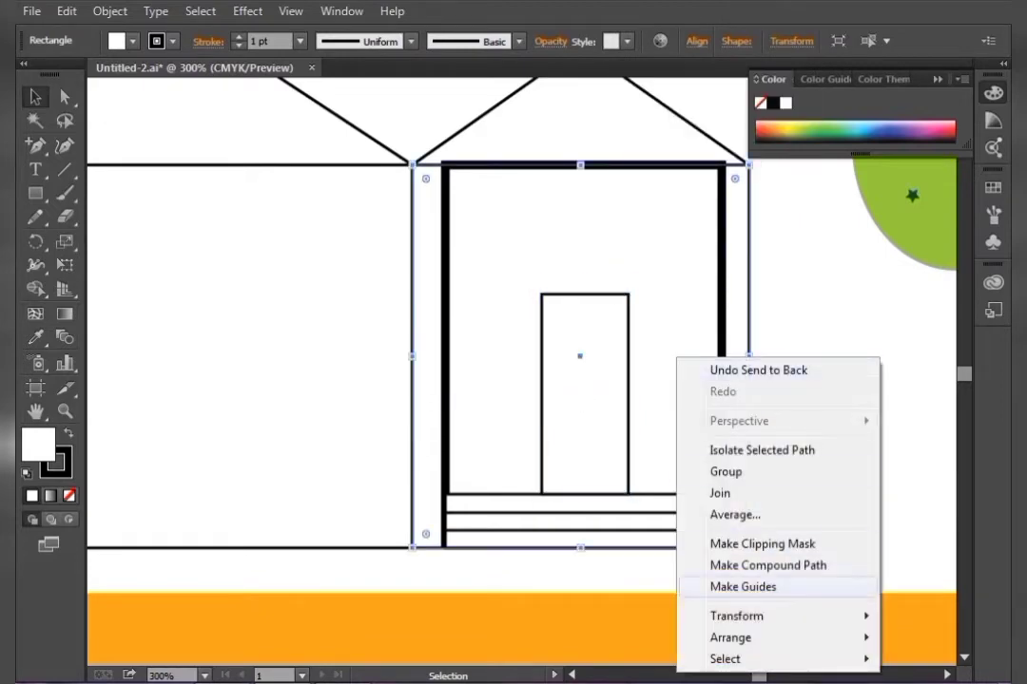
mouse_move(733, 637)
left_click(466, 610)
key("ctrl+shift+a")
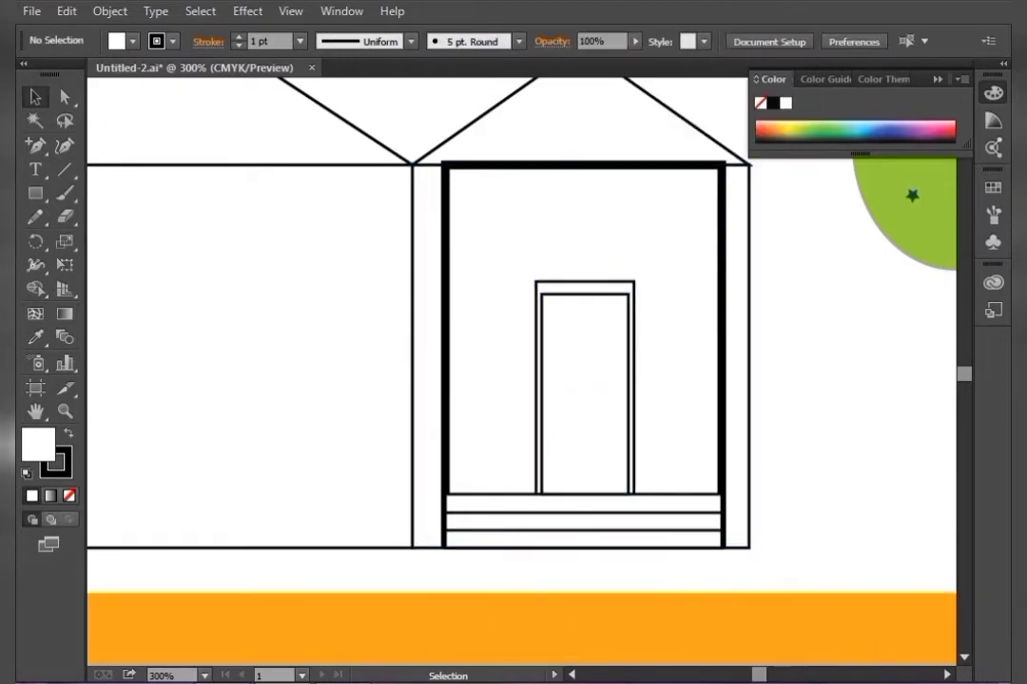
Draw a railing outline with the Pen tool left of the door, from the frame across and down to the stairs, plus a horizontal rail
key("F12")
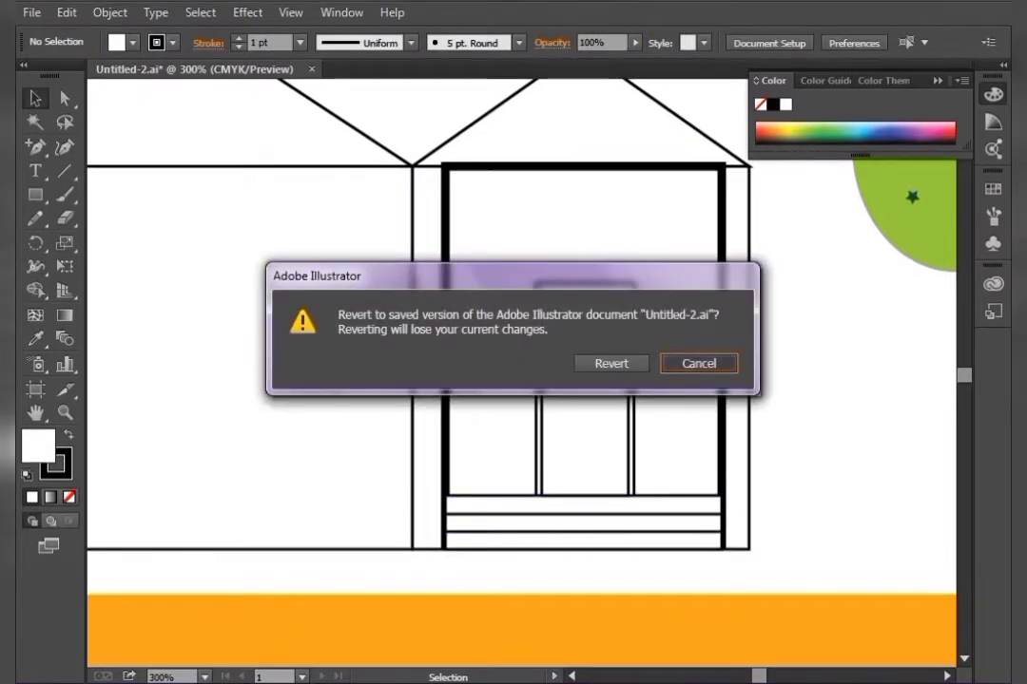
left_click(698, 363)
left_click(35, 148)
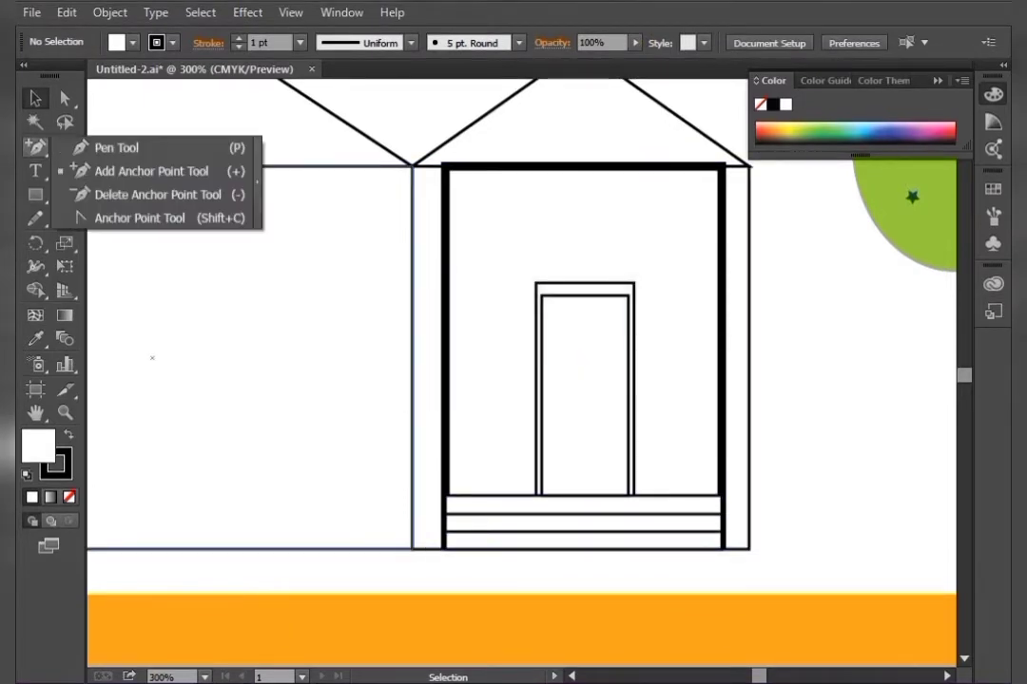
left_click(116, 147)
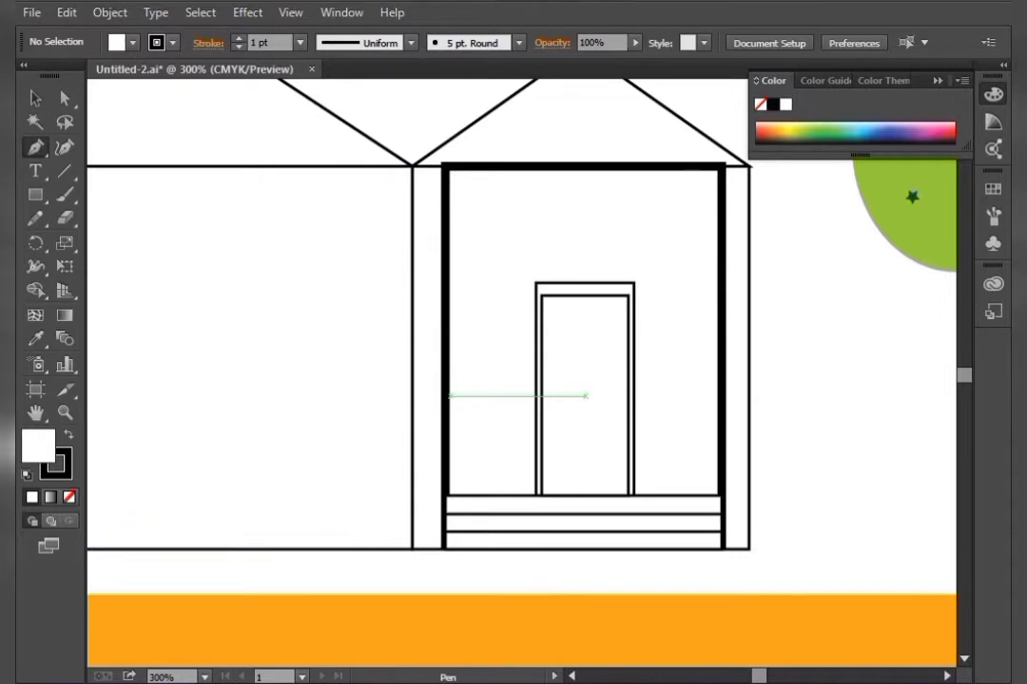
left_click_drag(444, 400, 497, 400)
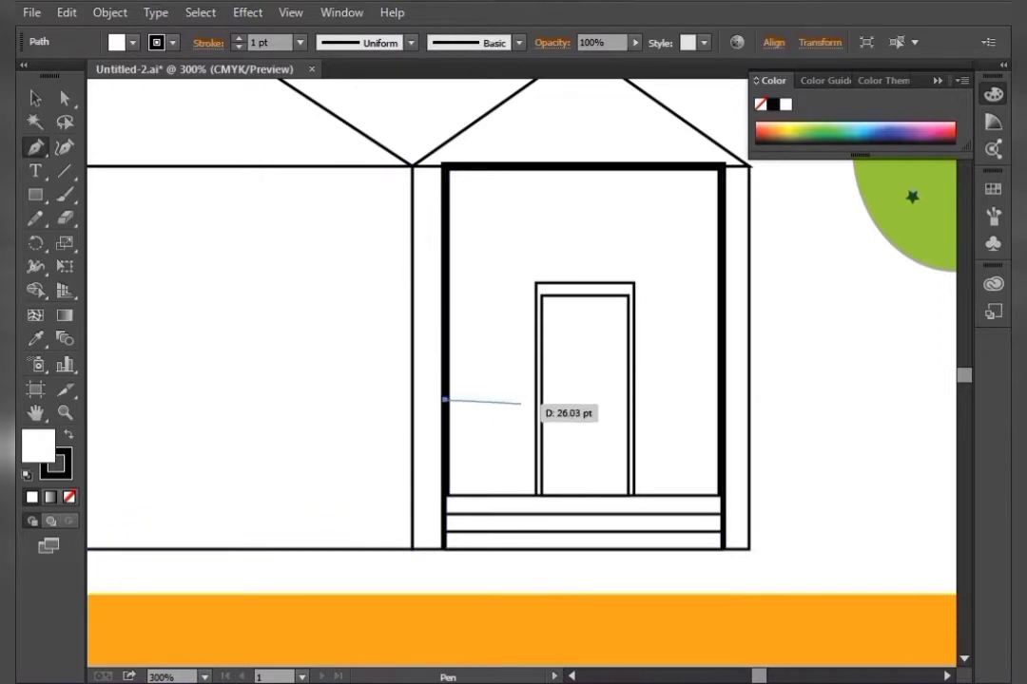
left_click(521, 400)
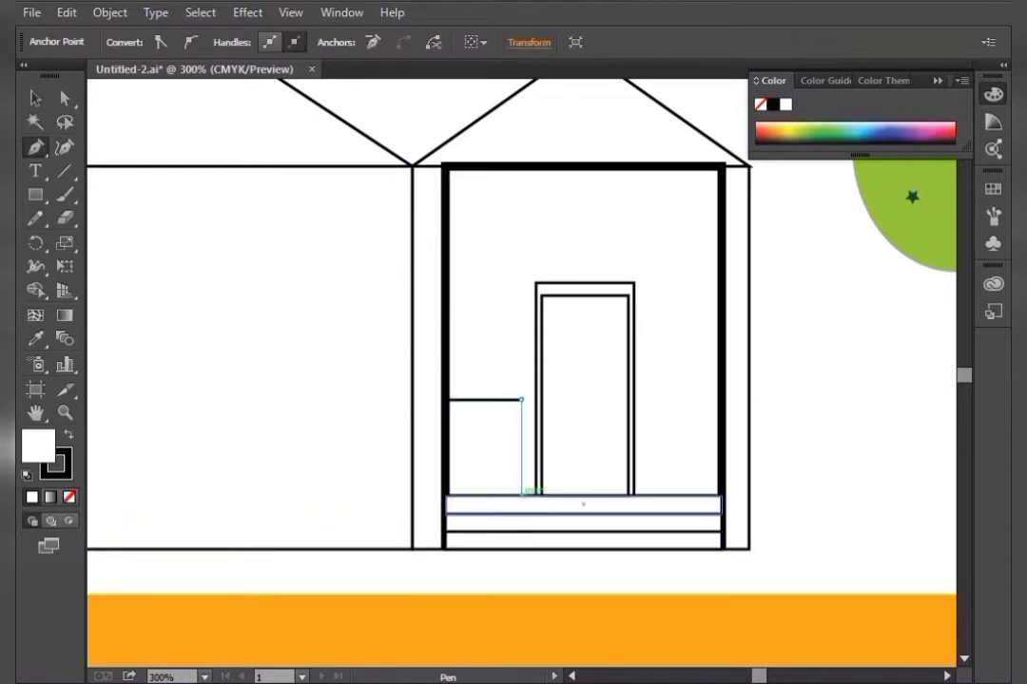
left_click(521, 495)
left_click_drag(444, 428, 521, 428)
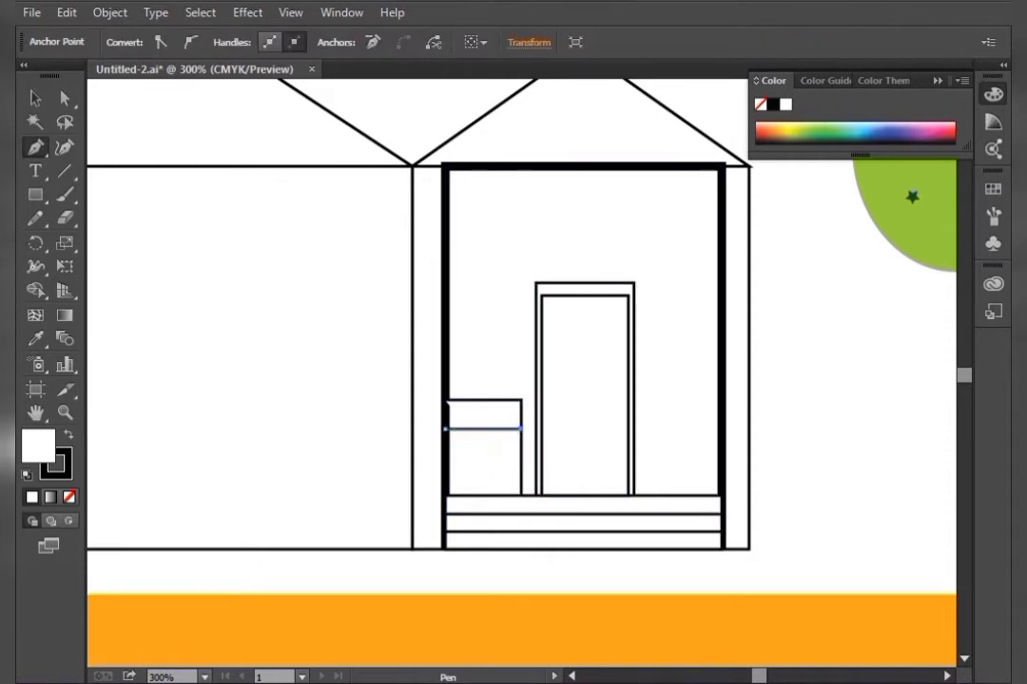
Duplicate the horizontal rail downward to add more evenly spaced slats and lock the selection
key("v")
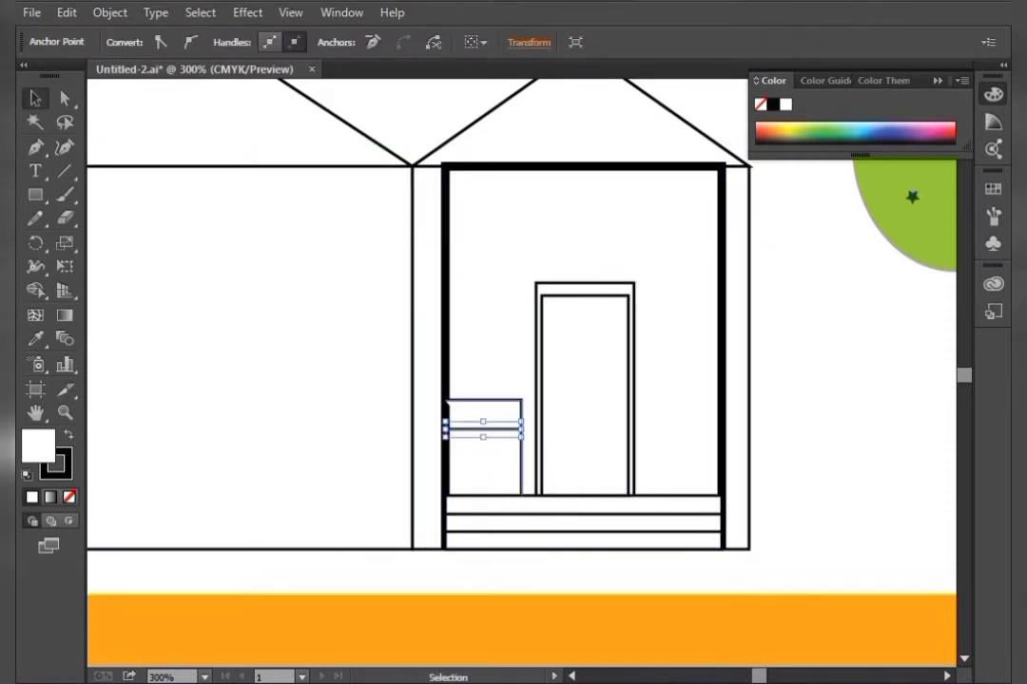
key("ctrl+c")
key("shift+Down")
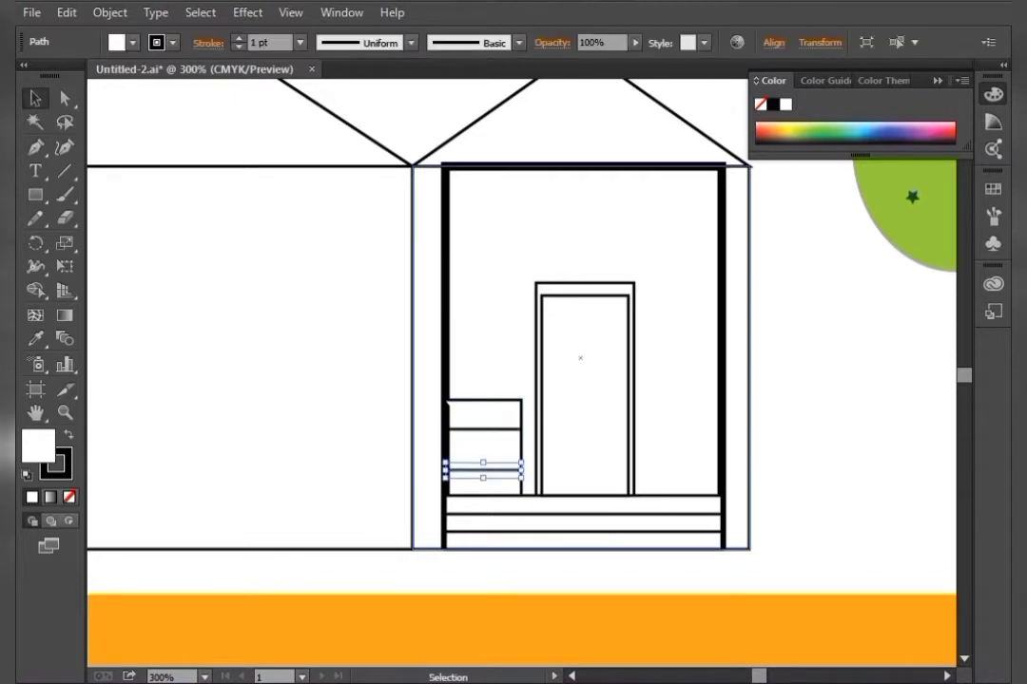
key("Up")
key("ctrl+2")
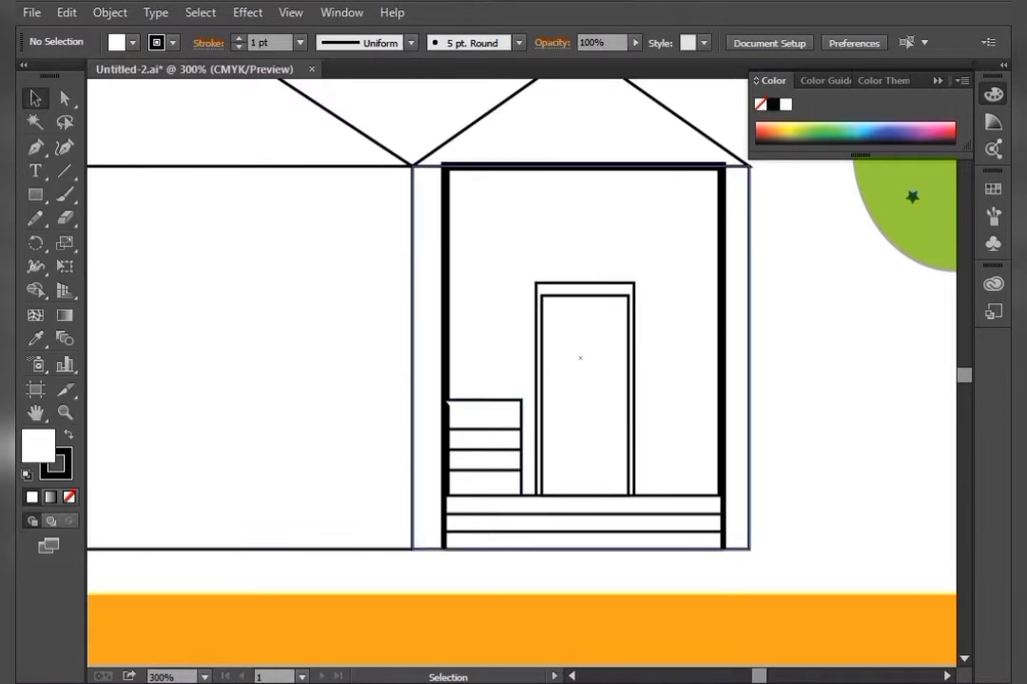
Select the left railing pieces and duplicate them to the right side of the door, aligning them against the frame
left_click(519, 400)
left_click(520, 400, "shift")
left_click(513, 429, "shift")
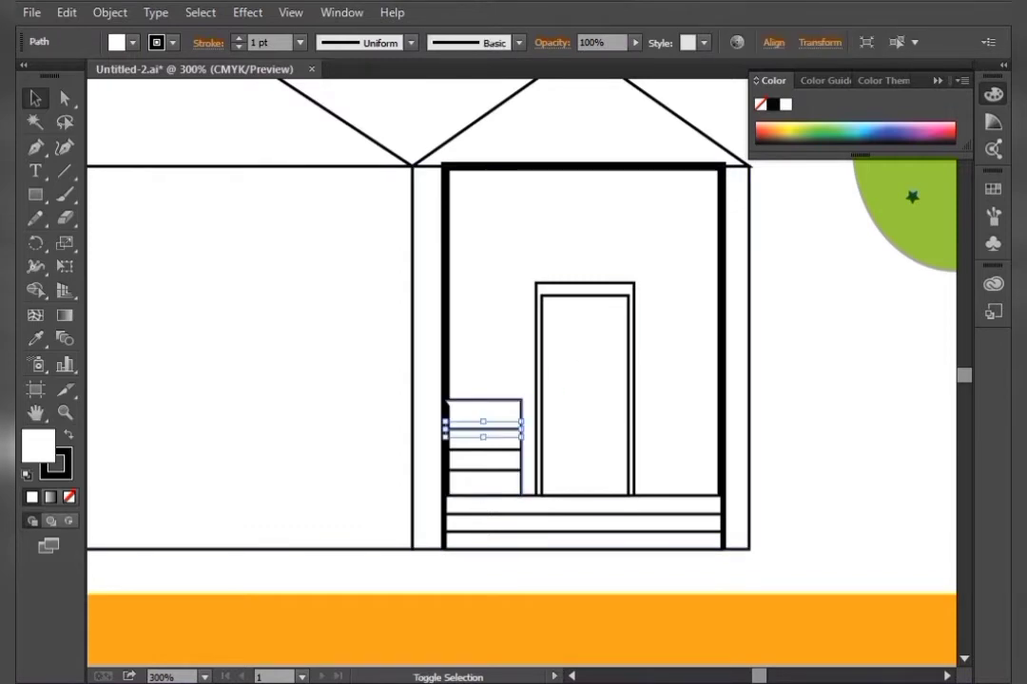
left_click(521, 402, "shift")
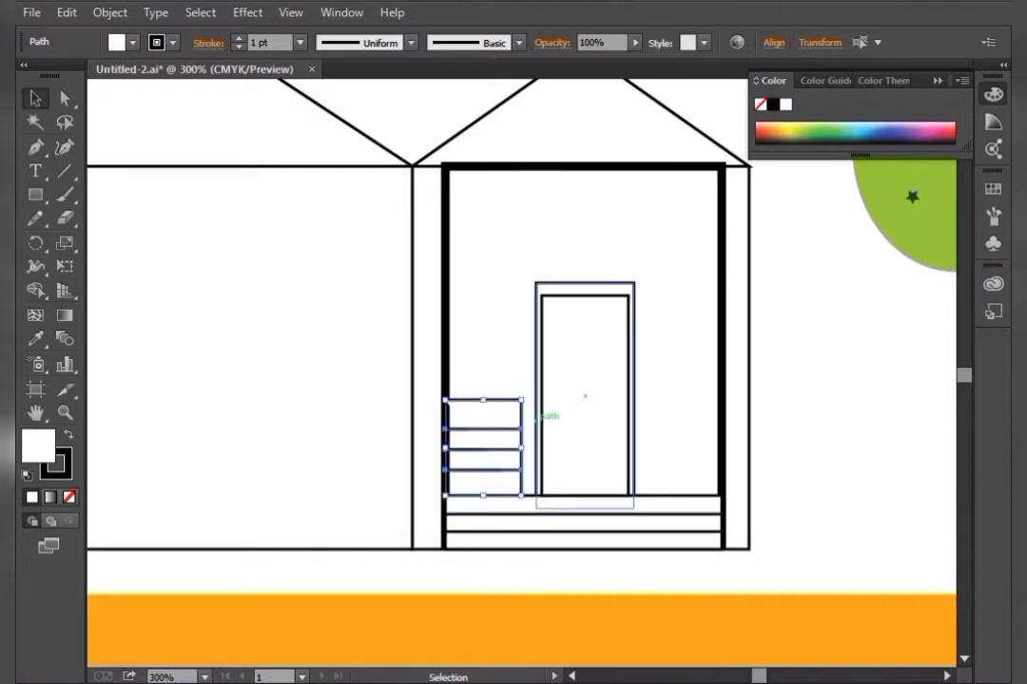
left_click_drag(447, 445, 600, 448)
left_click_drag(588, 426, 708, 426)
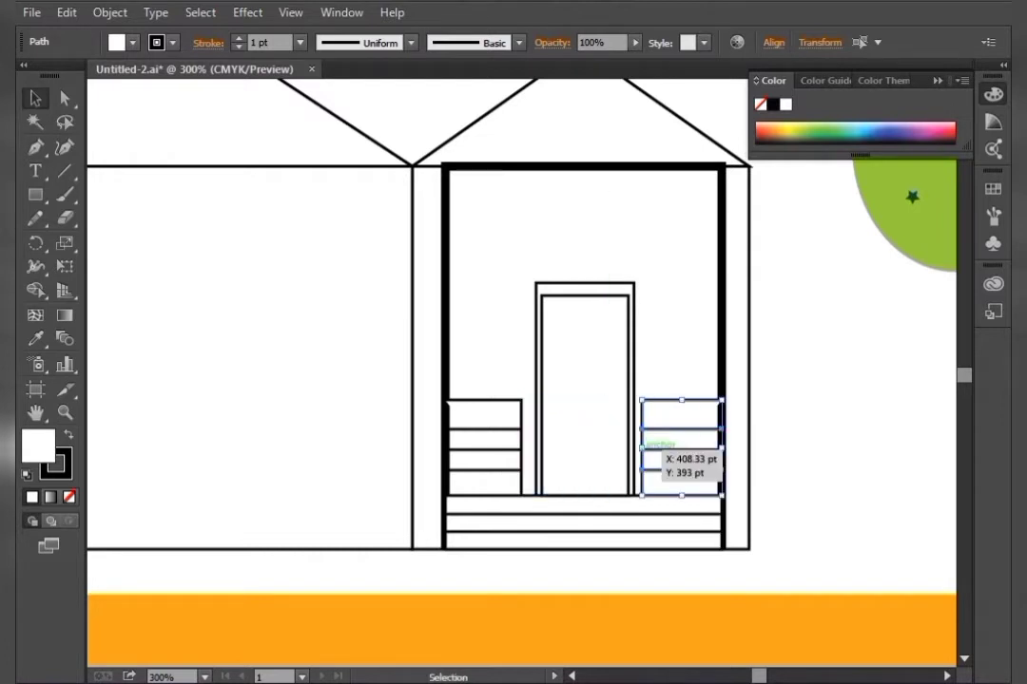
left_click_drag(641, 446, 646, 447)
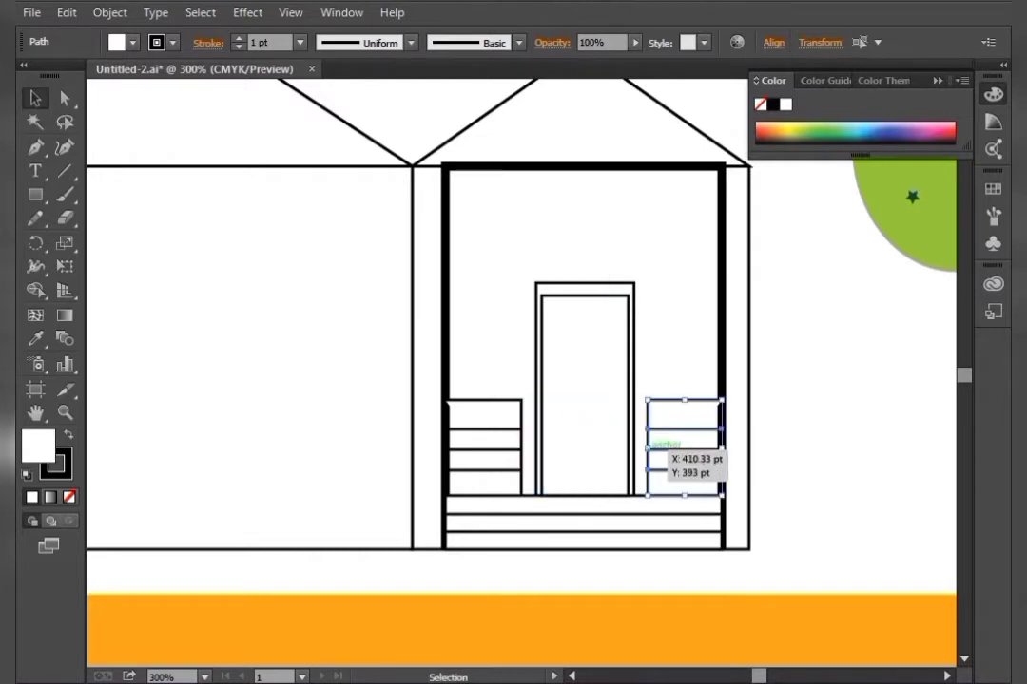
left_click(825, 425)
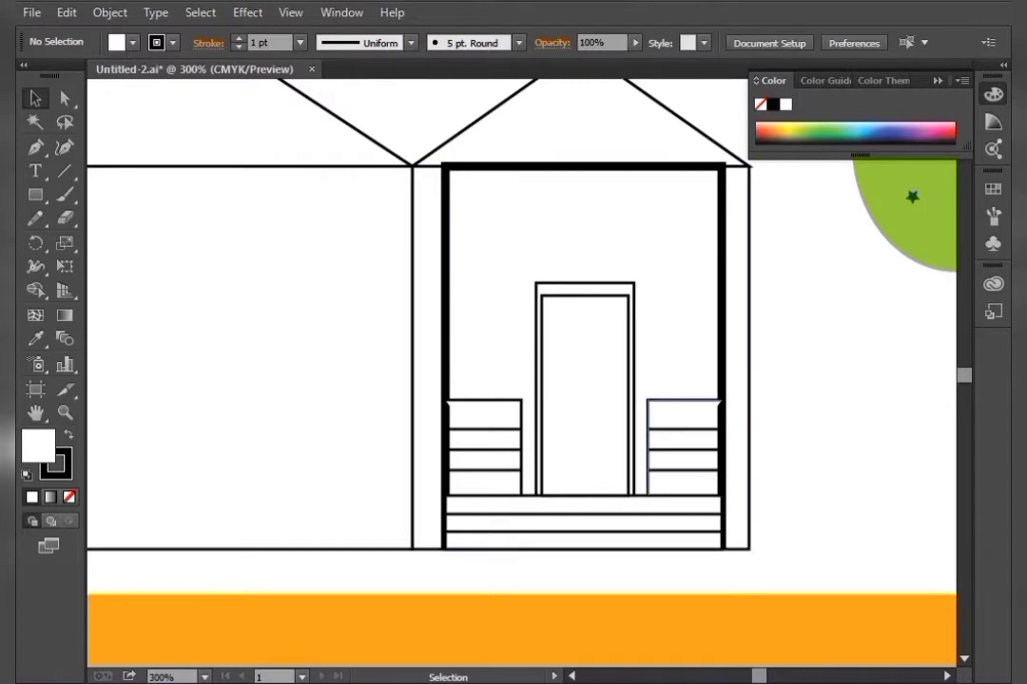
left_click(482, 439)
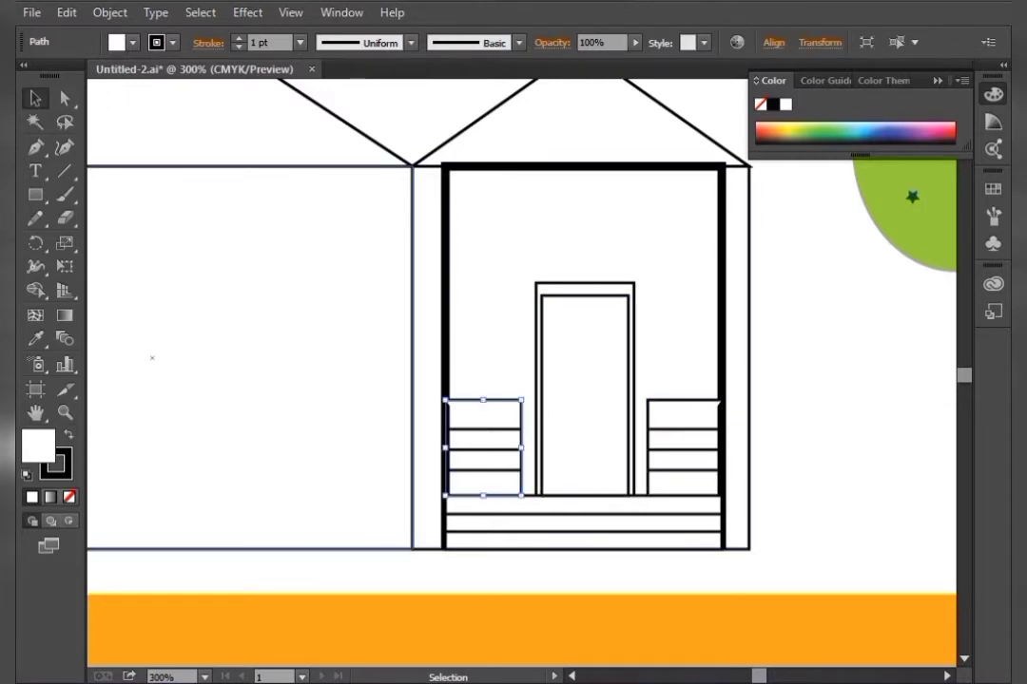
left_click(587, 393)
left_click(685, 447)
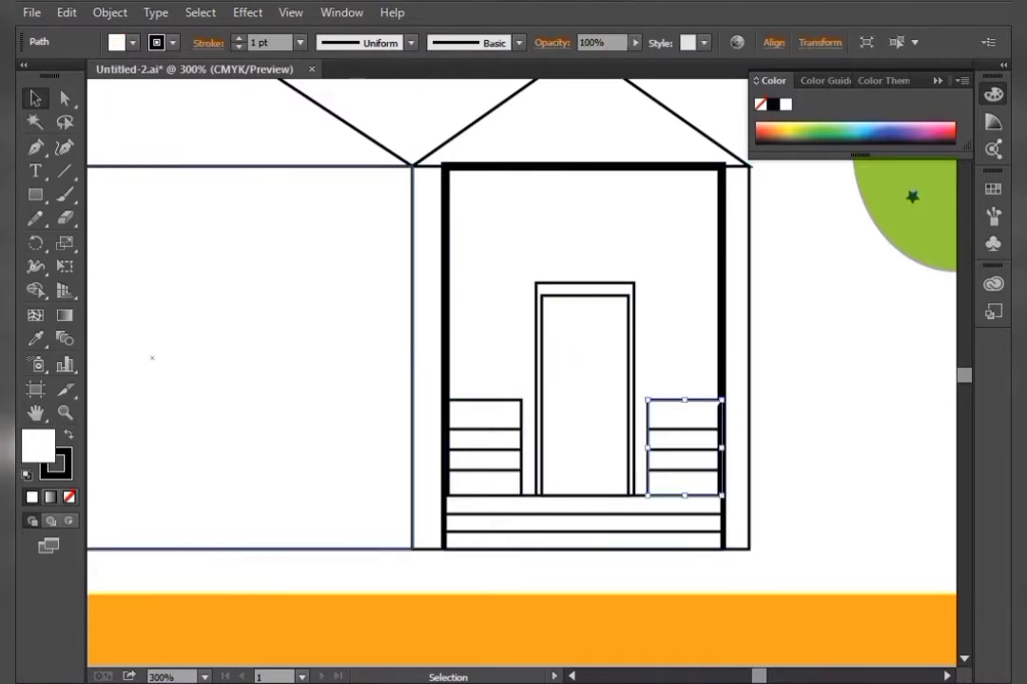
key("F12")
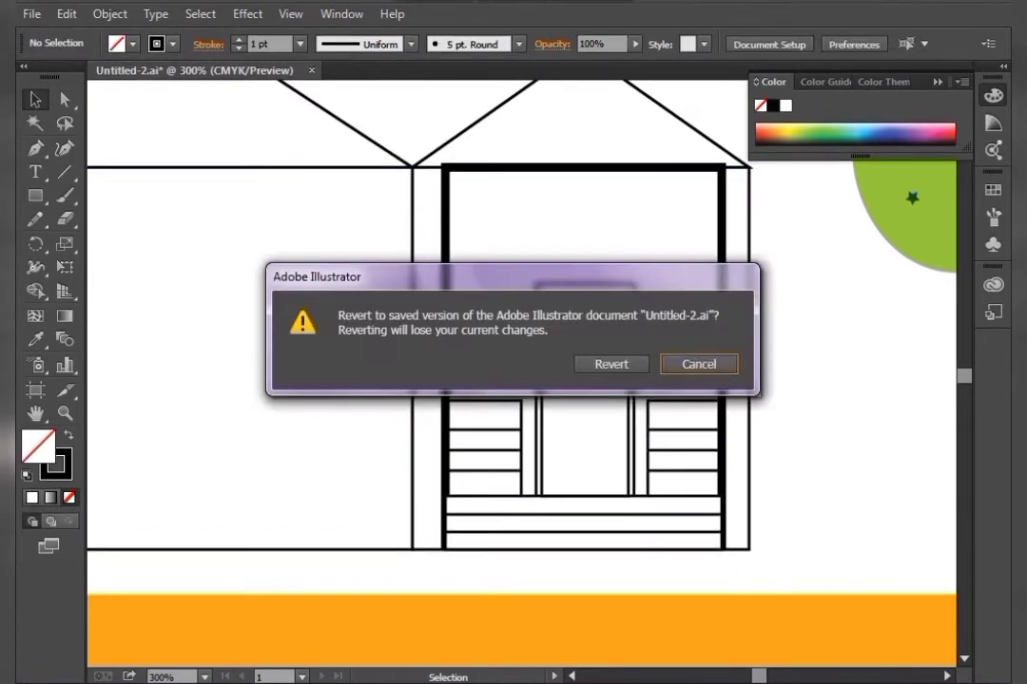
left_click(698, 365)
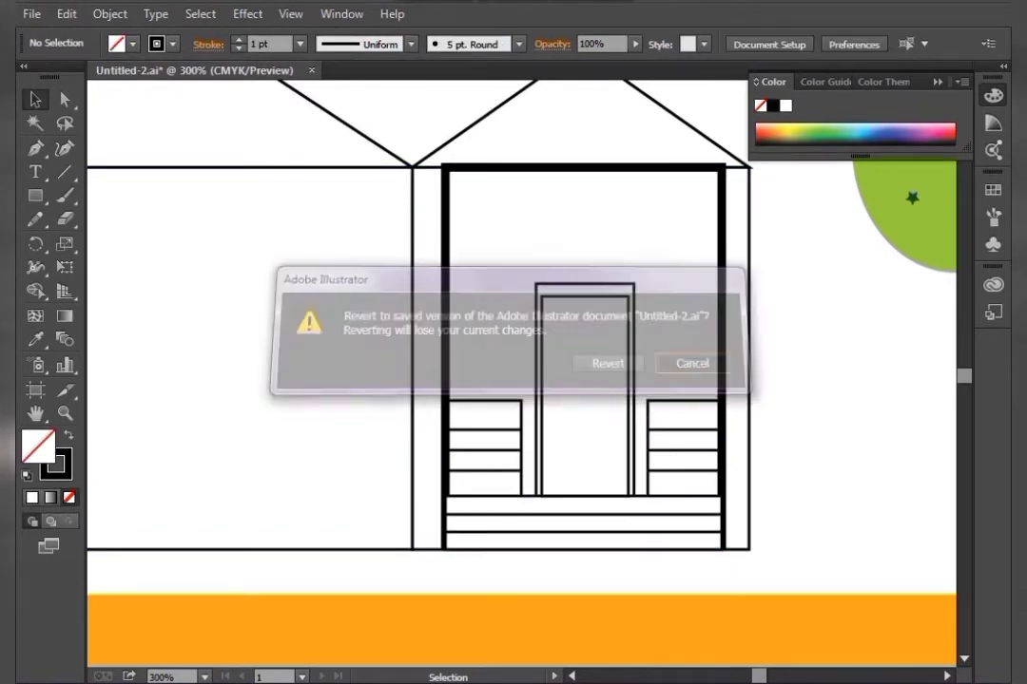
Draw a roughly square window rectangle in the upper-left area of the wider house wall
left_click_drag(445, 450, 756, 502)
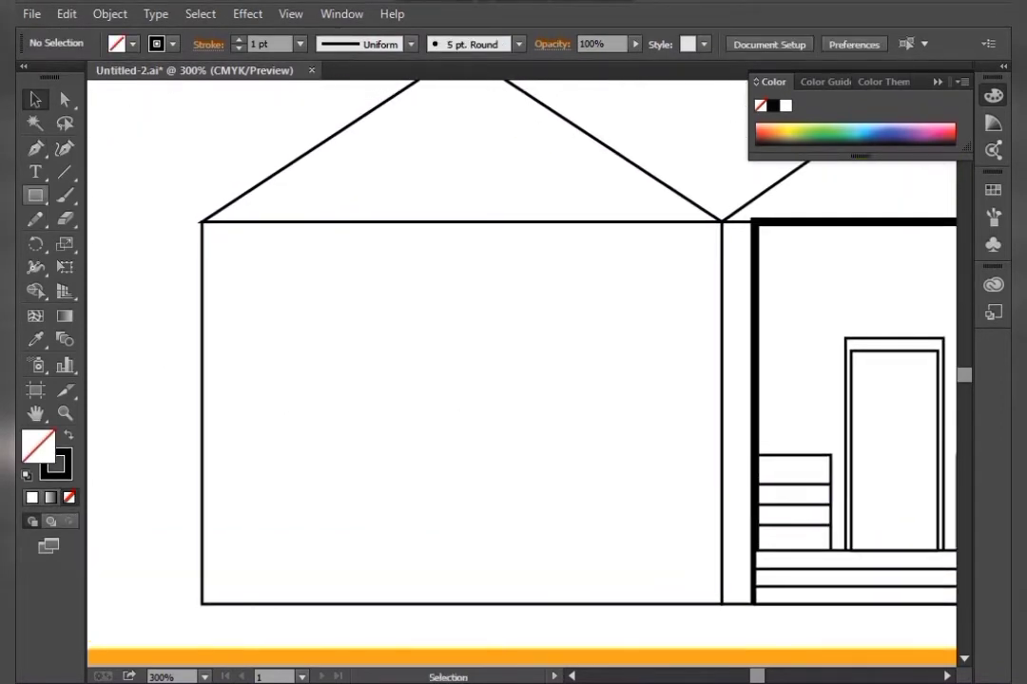
key("m")
mouse_move(282, 311)
left_mouse_down()
mouse_move(353, 337)
mouse_move(437, 421)
mouse_move(429, 431)
mouse_move(437, 451)
left_mouse_up()
key("v")
key("ctrl+shift+a")
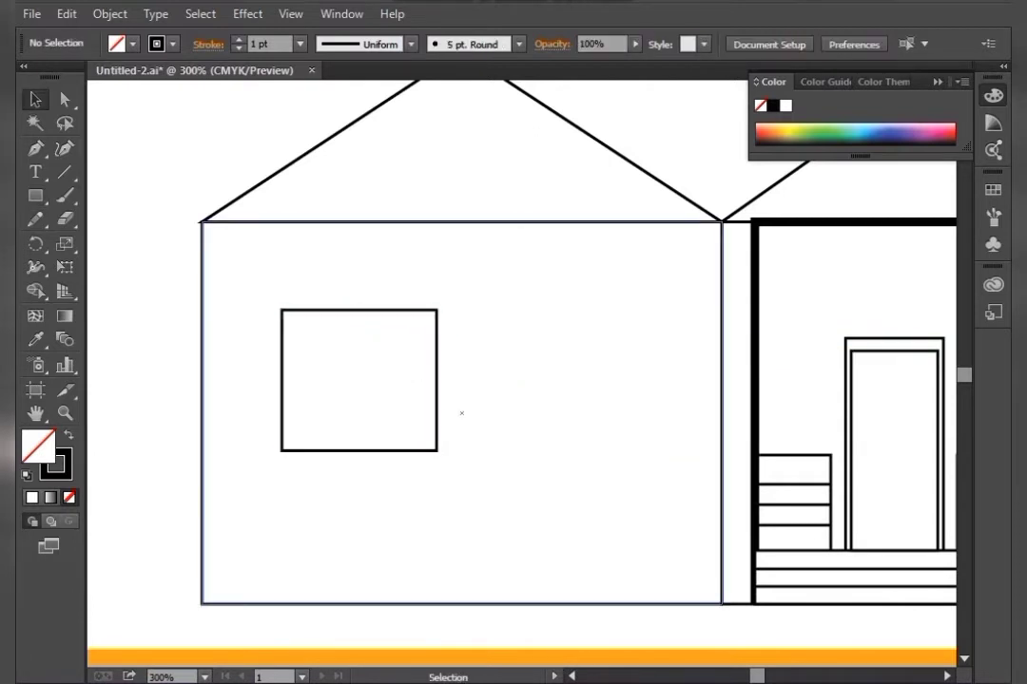
Duplicate the square window to the right, level with the first, in the wider house wall
left_click_drag(332, 339, 407, 342)
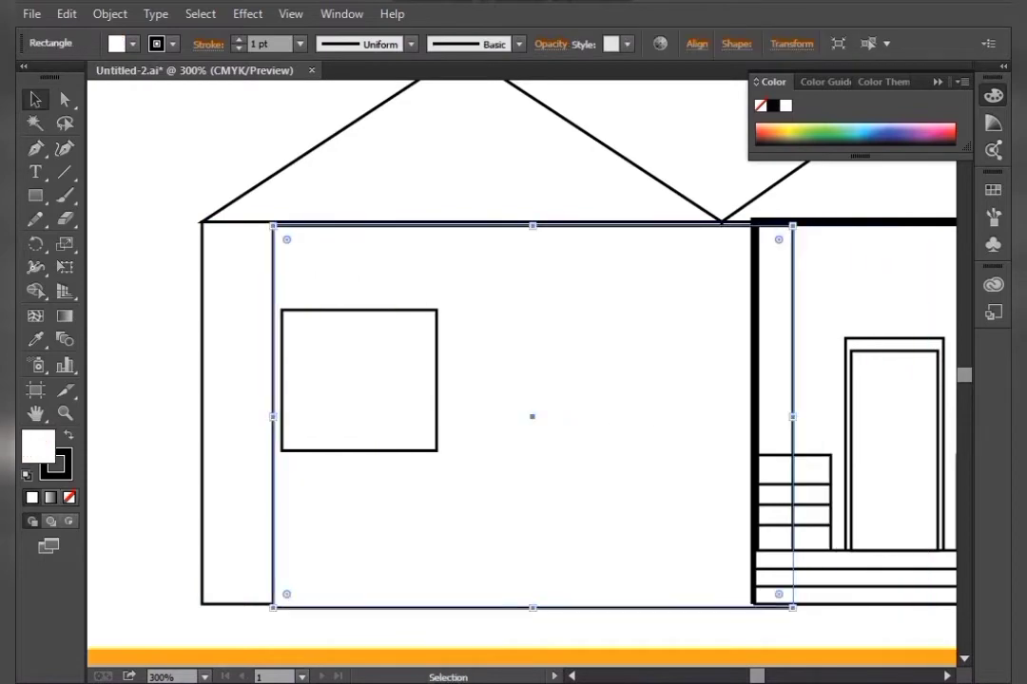
key("ctrl+z")
left_click(283, 369)
left_click_drag(283, 376, 503, 378)
left_click(461, 413)
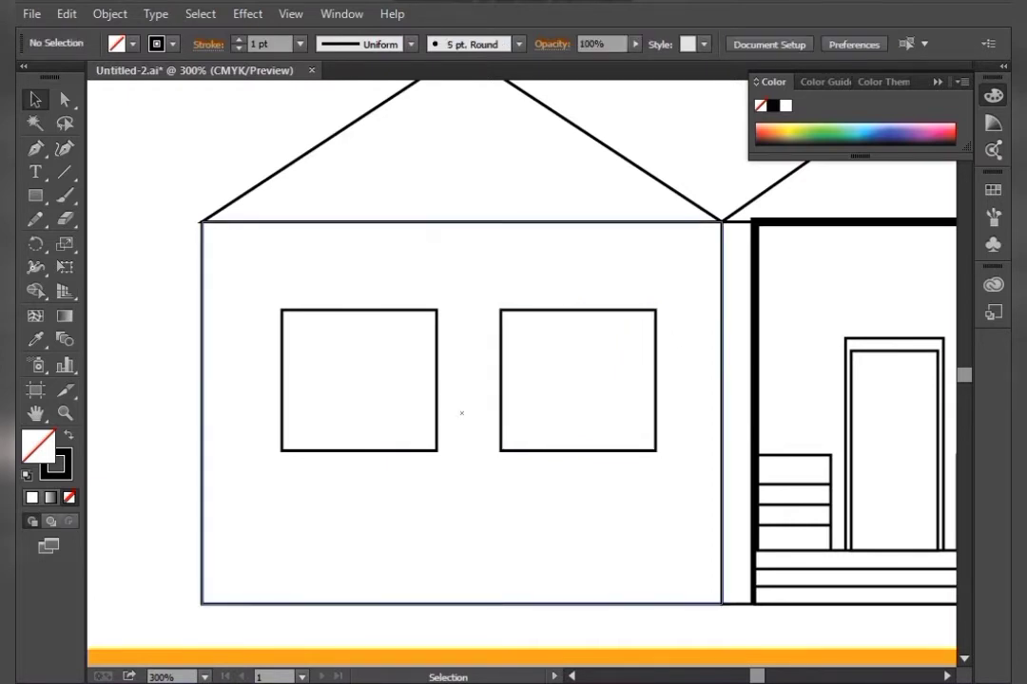
Nudge the left window slightly to the left
left_click(282, 424)
key("Left")
key("Left")
key("Left")
left_click(169, 428)
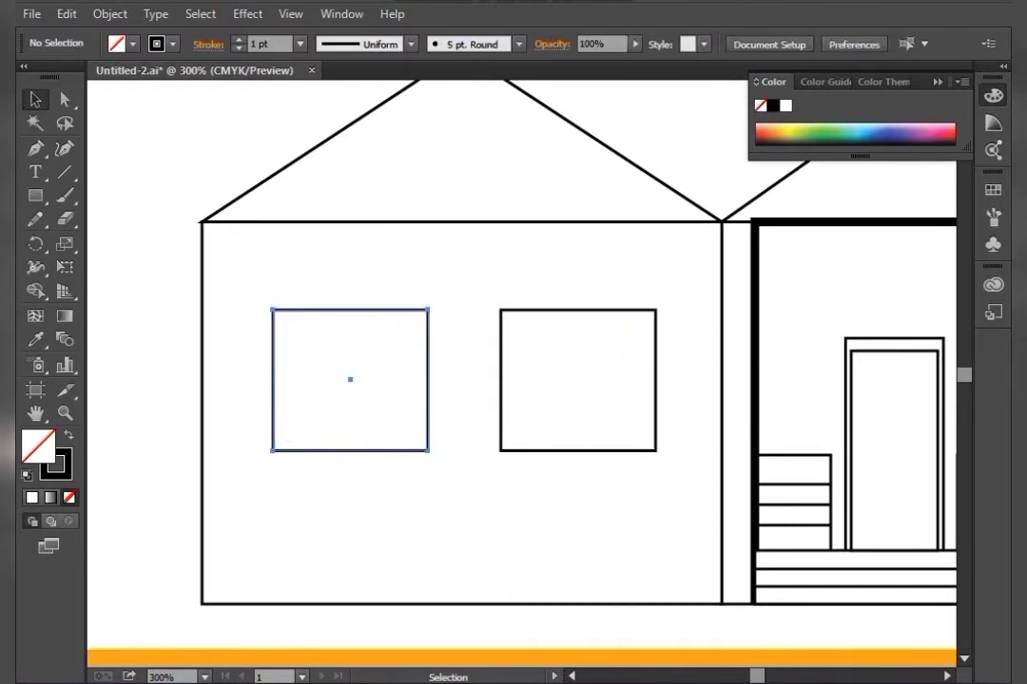
Draw a thin vertical divider bar down the middle of the left window and give it a black fill with no stroke
left_click(35, 195)
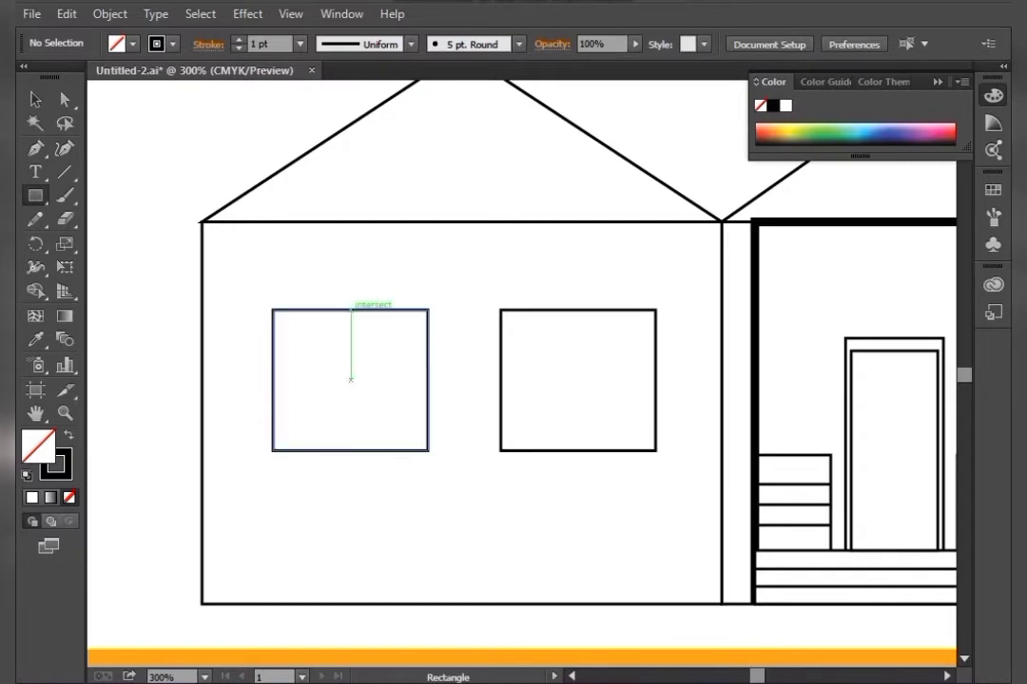
left_click_drag(341, 309, 351, 449)
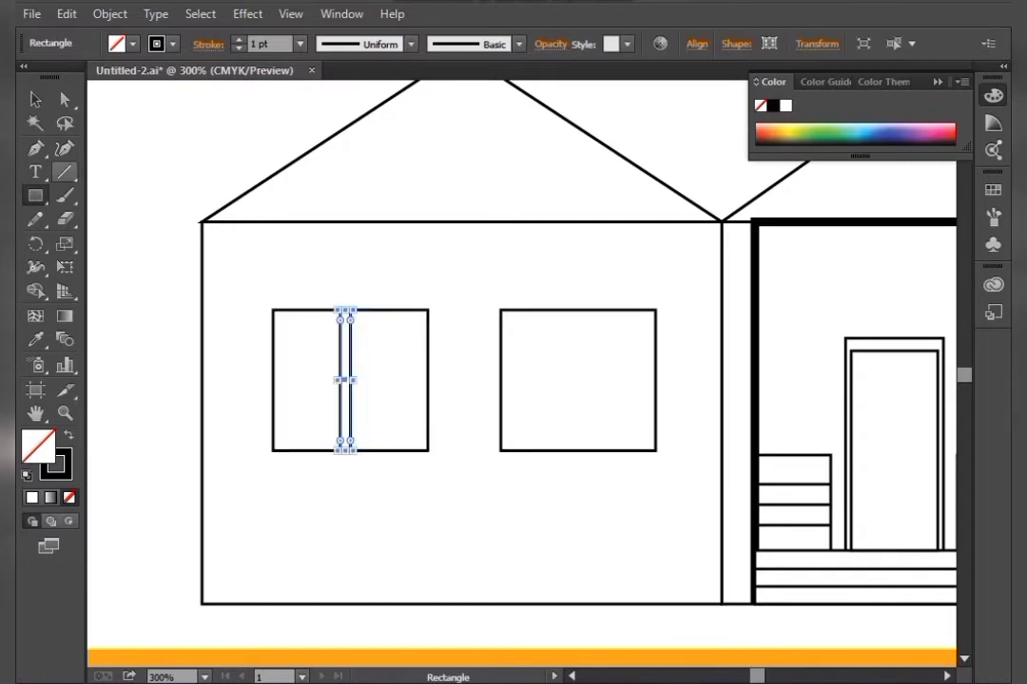
key("v")
key("shift+x")
key("ctrl+shift+a")
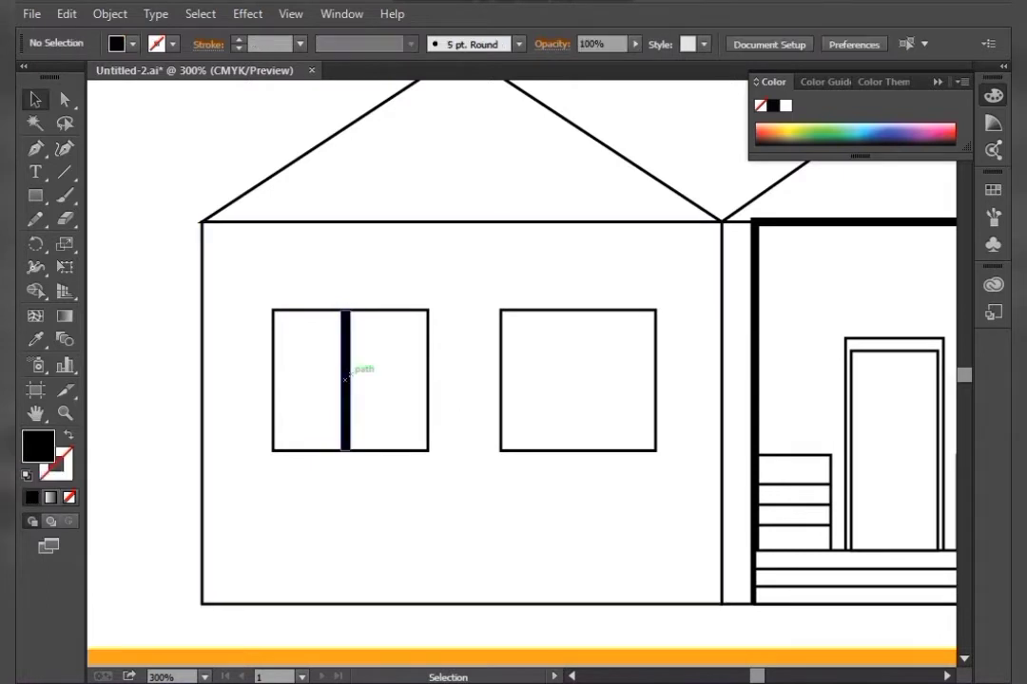
Duplicate the black divider bar into the middle of the right window
left_click_drag(345, 379, 577, 380)
key("ctrl+shift+a")
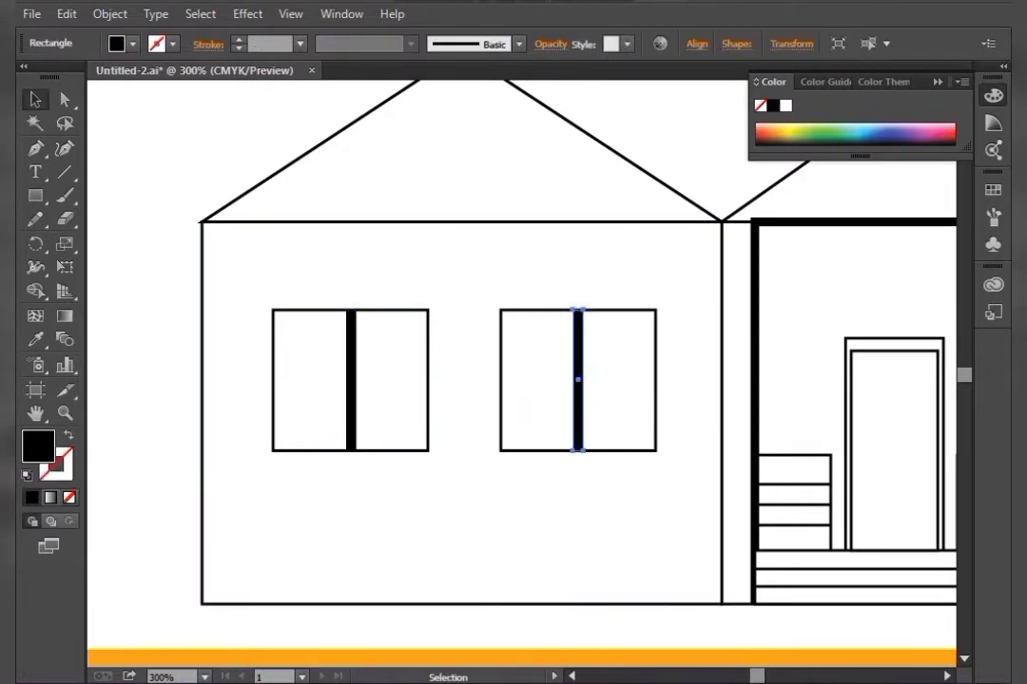
key("ctrl+shift+a")
key("F12")
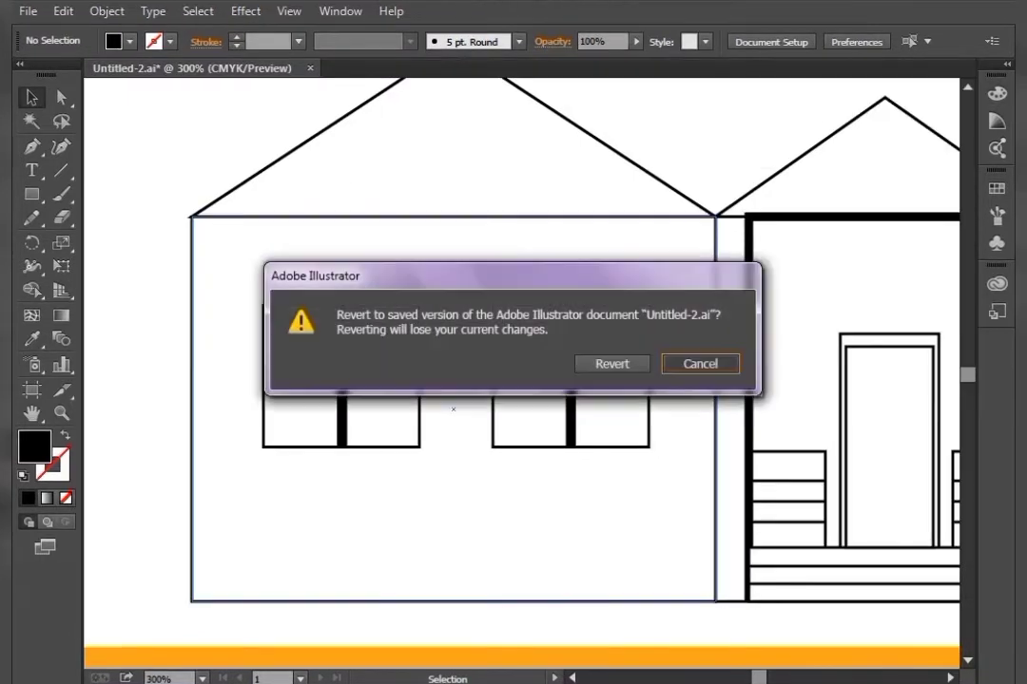
key("Escape")
Draw a wide rectangle spanning from left of the houses past the tree, resting on the sidewalk
key("ctrl+minus")
key("ctrl+minus")
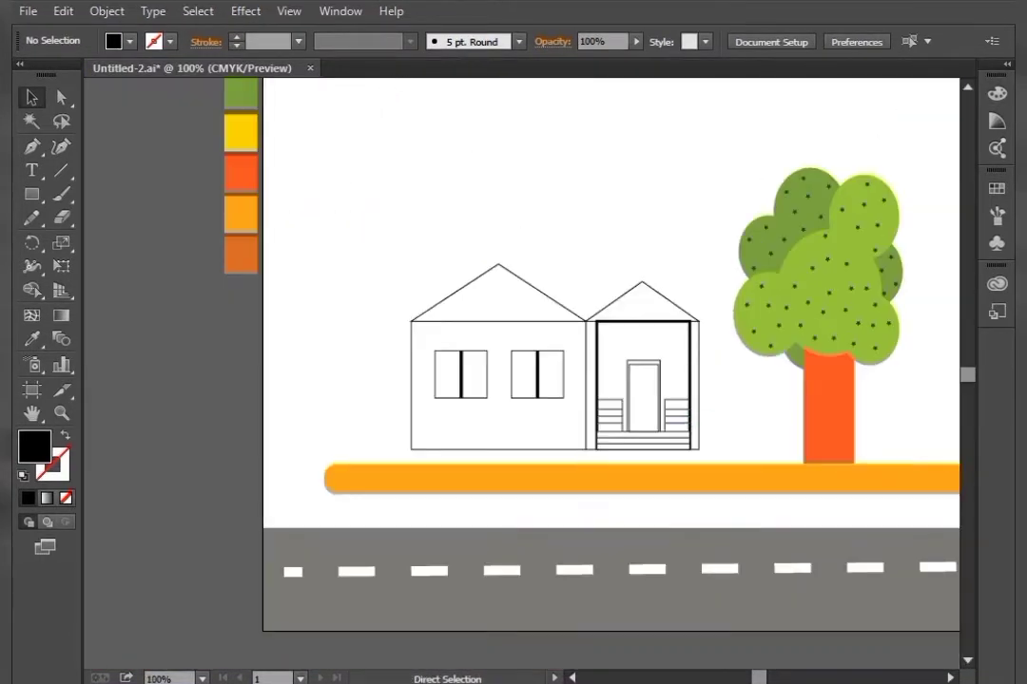
key("ctrl+minus")
left_click_drag(728, 391, 746, 484)
left_click_drag(532, 404, 594, 498)
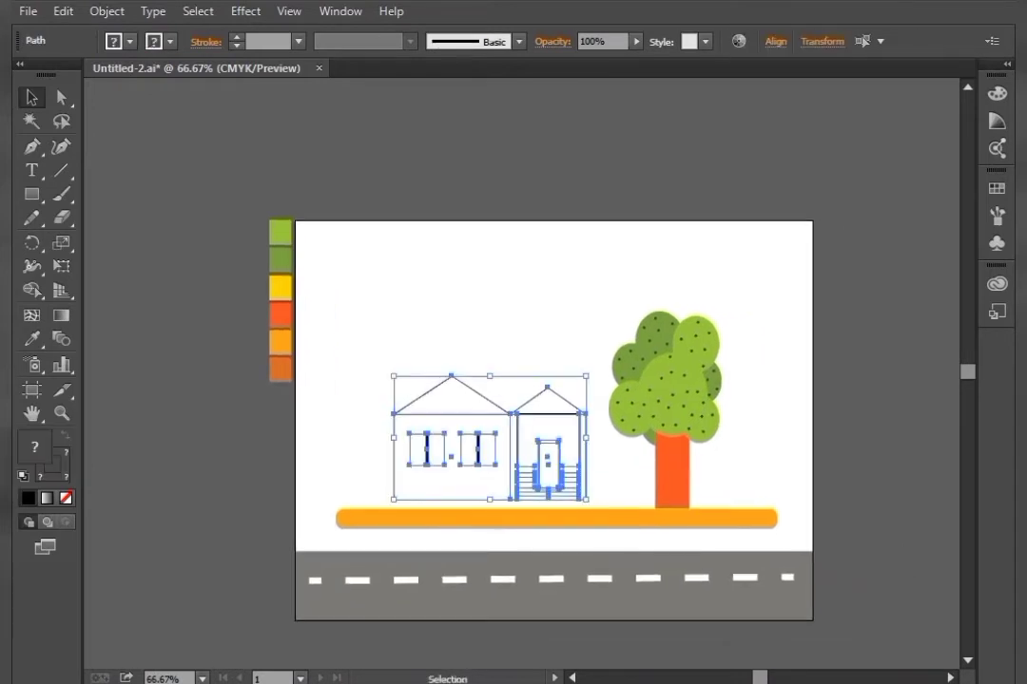
key("ctrl+shift+a")
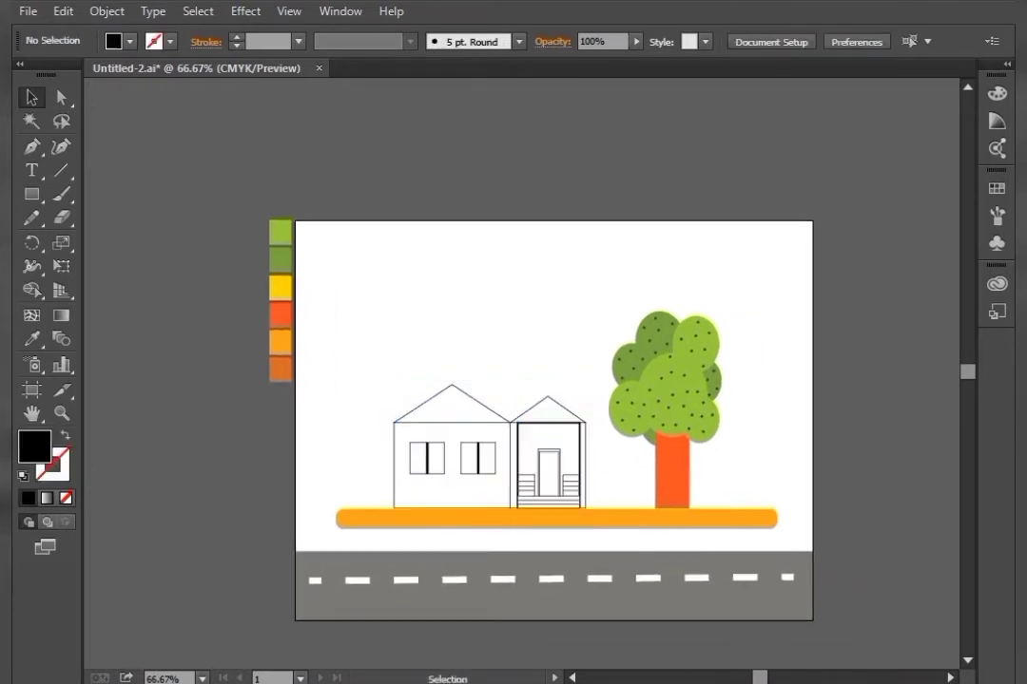
left_click(32, 194)
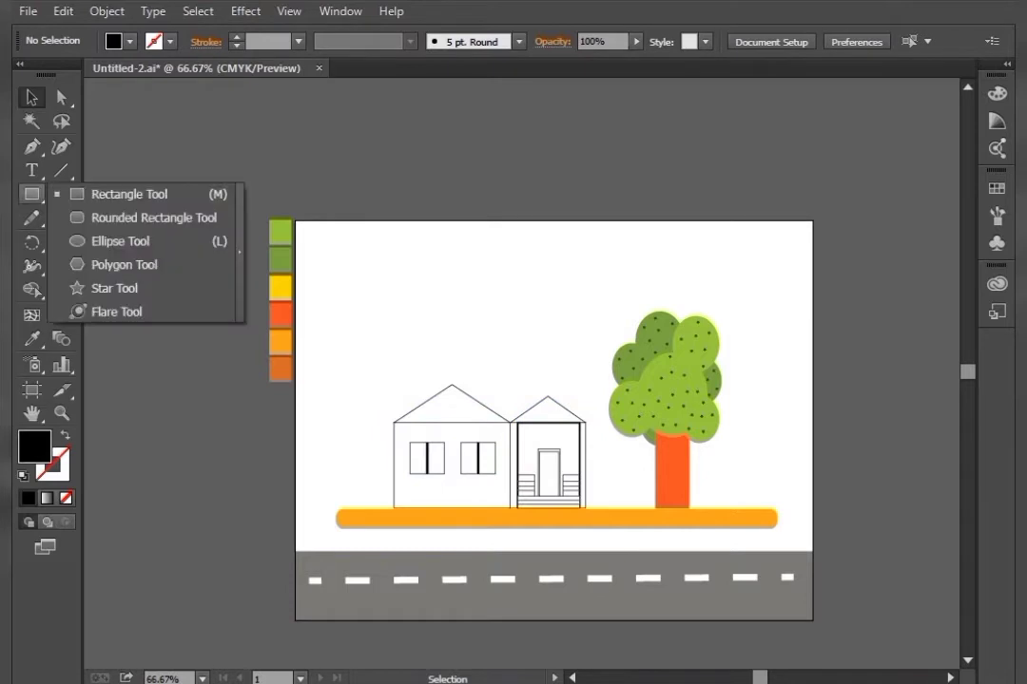
left_click(129, 194)
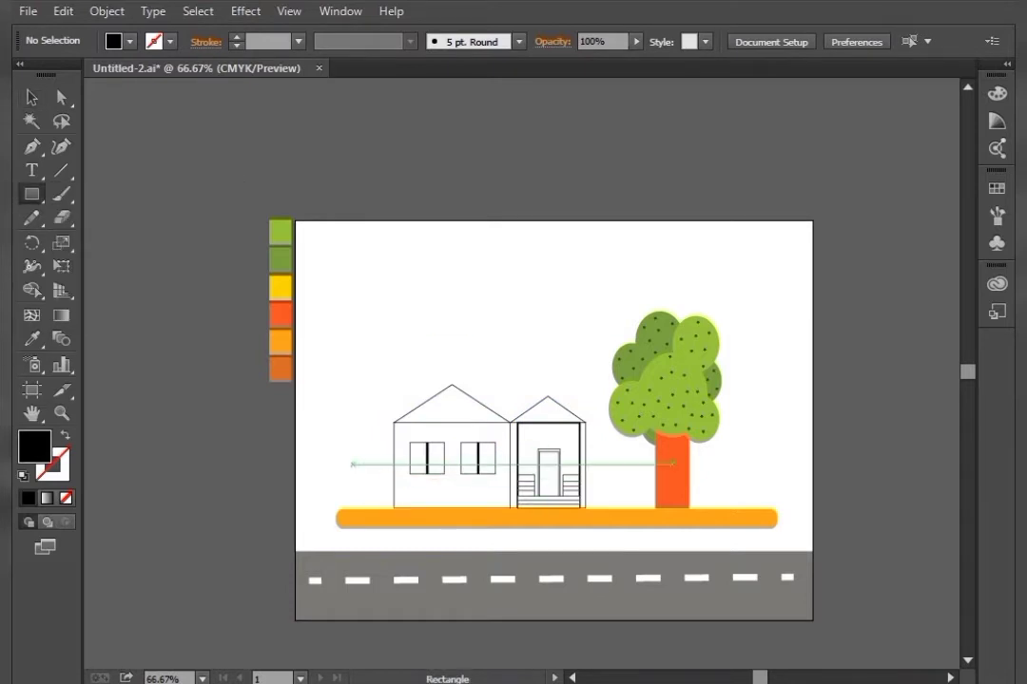
left_click_drag(354, 464, 757, 508)
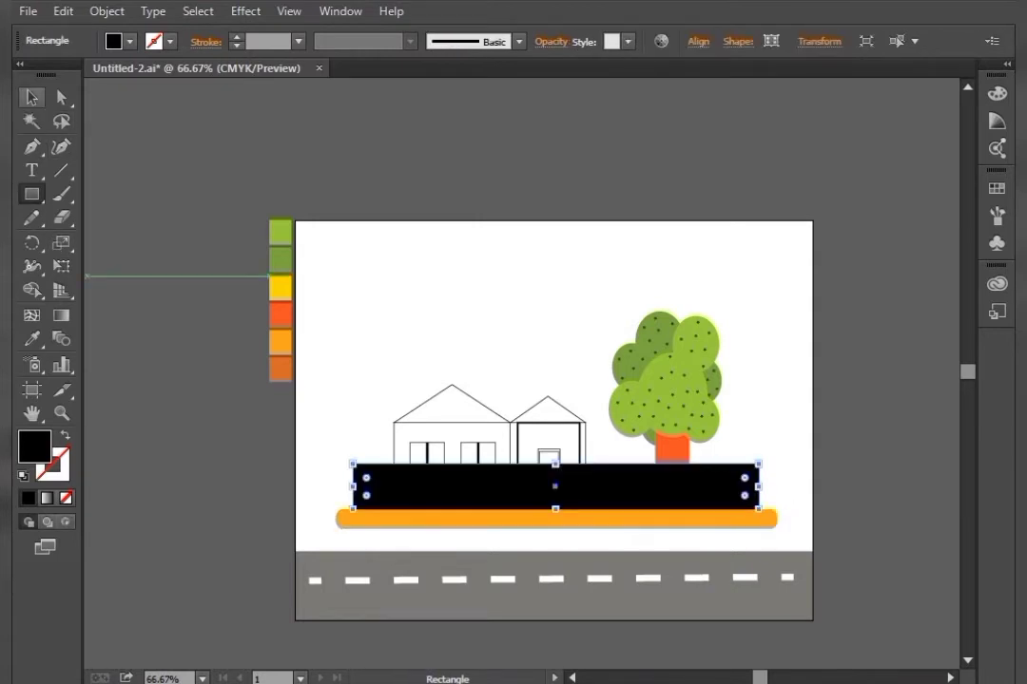
Send the new rectangle to the back and fill it with the dark green sampled from the tree canopy to form a hedge
key("v")
right_click(445, 481)
mouse_move(561, 445)
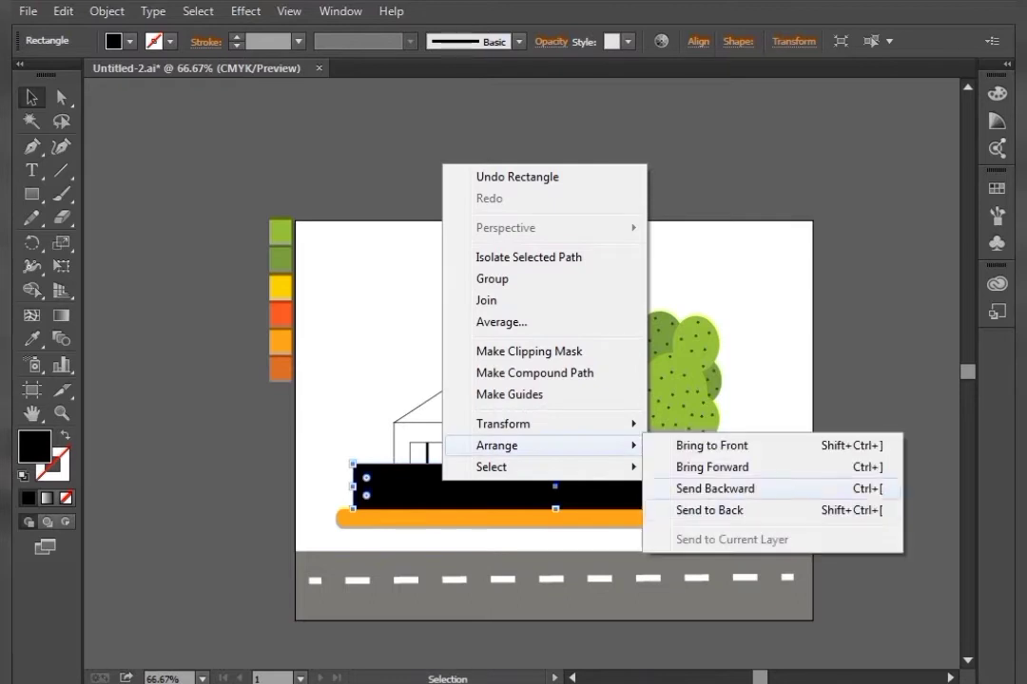
left_click(676, 510)
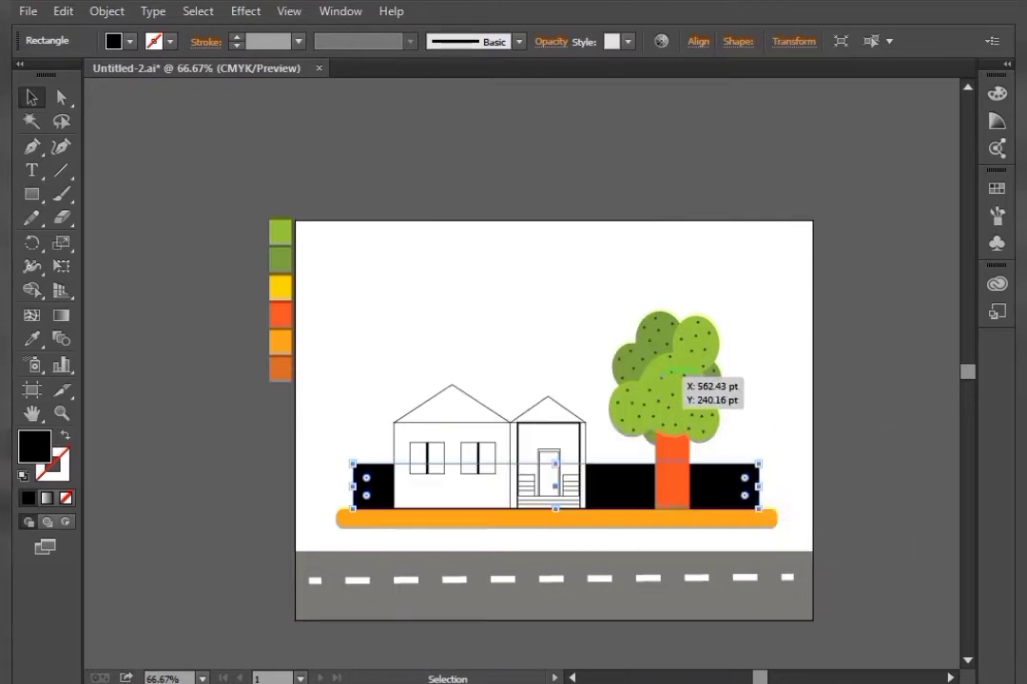
key("i")
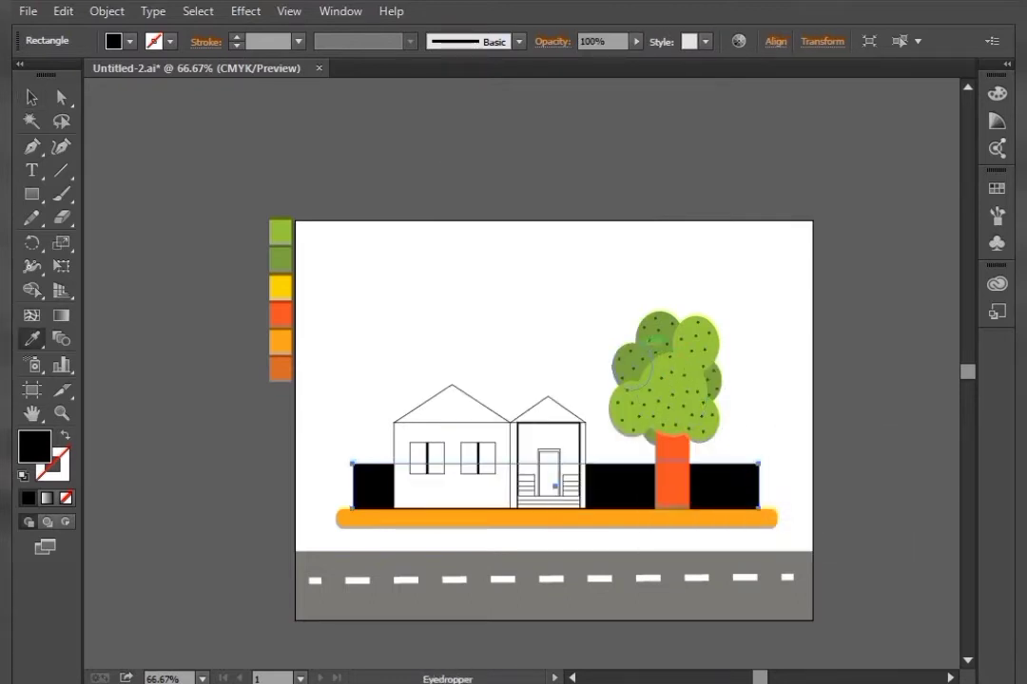
left_click(654, 340)
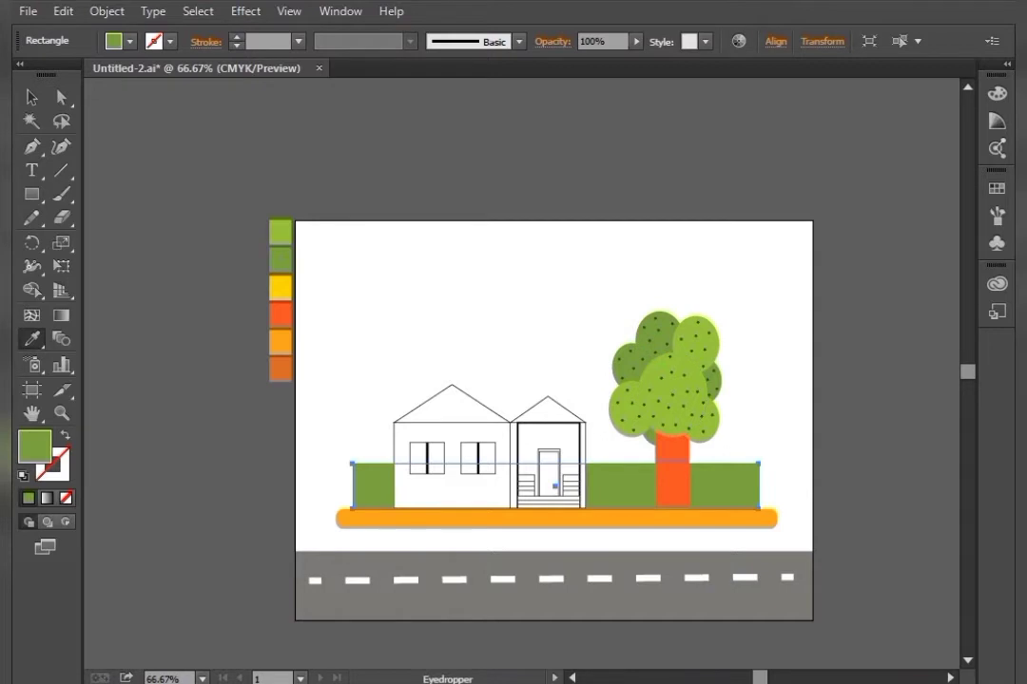
key("v")
key("ctrl+shift+a")
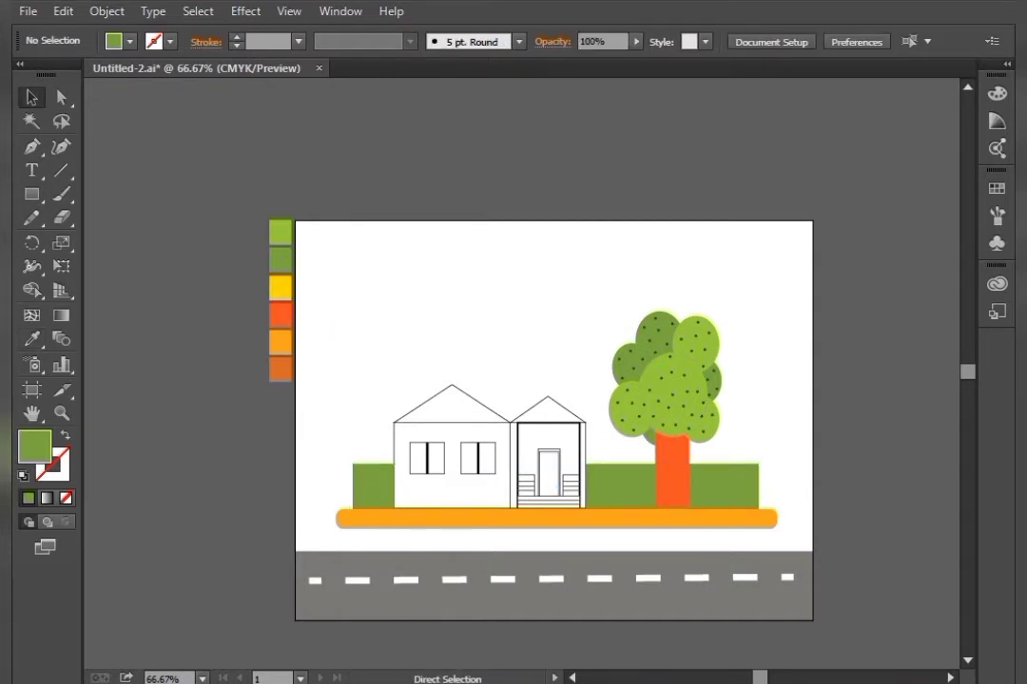
Draw a small circle left of the tree trunk at the top edge of the hedge
key("ctrl+equal")
key("ctrl+equal")
left_click_drag(562, 459, 327, 276)
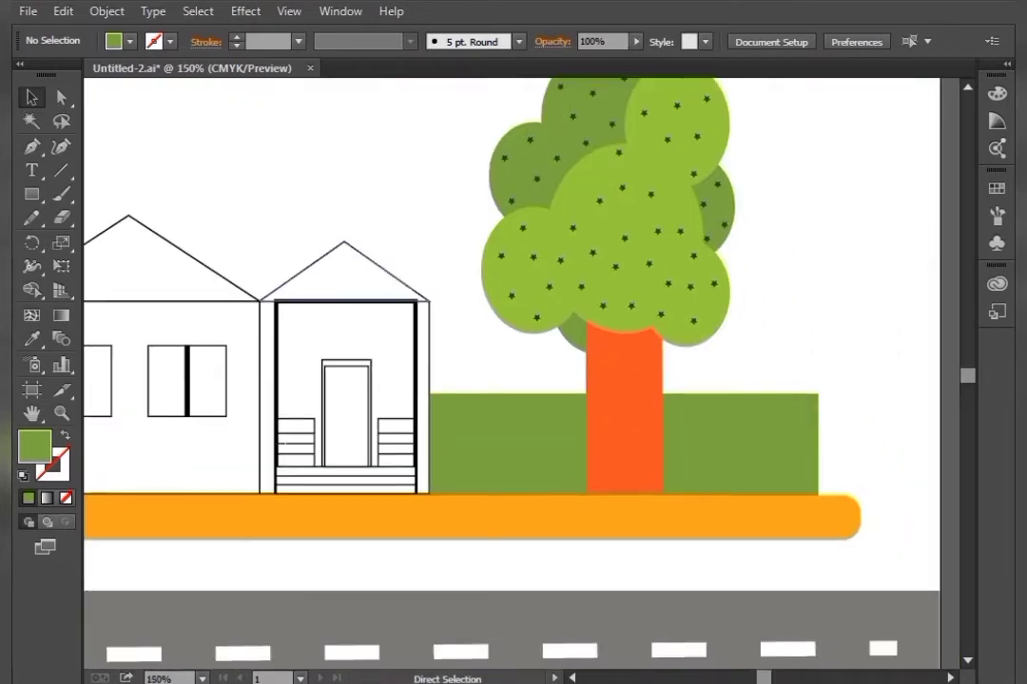
key("ctrl+equal")
key("ctrl+equal")
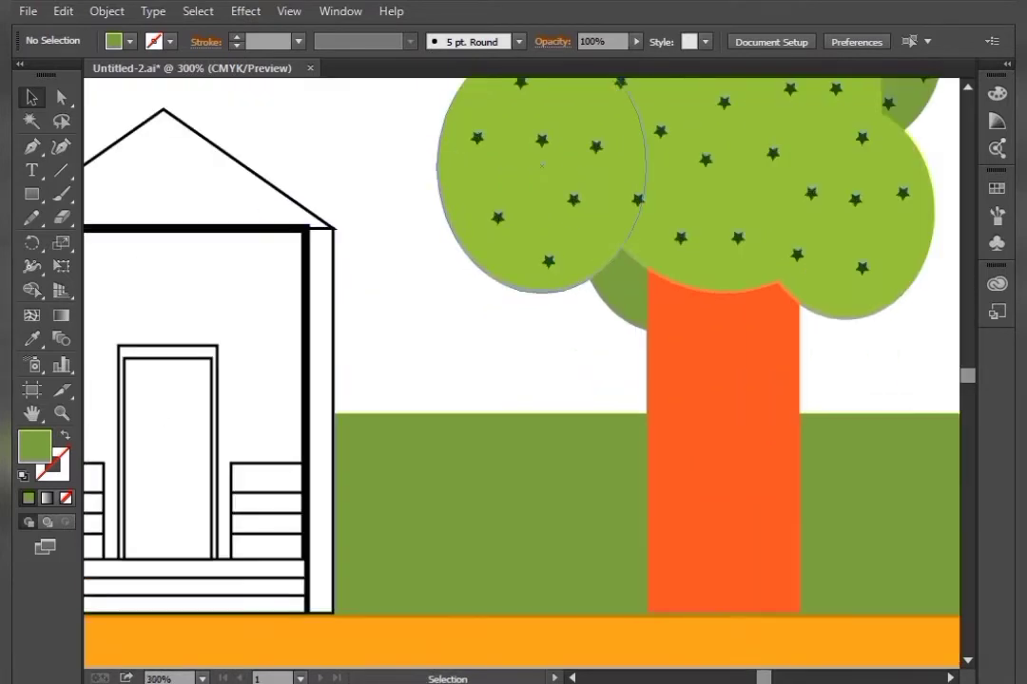
left_click(723, 409)
left_click_drag(722, 614, 725, 617)
key("ctrl+shift+a")
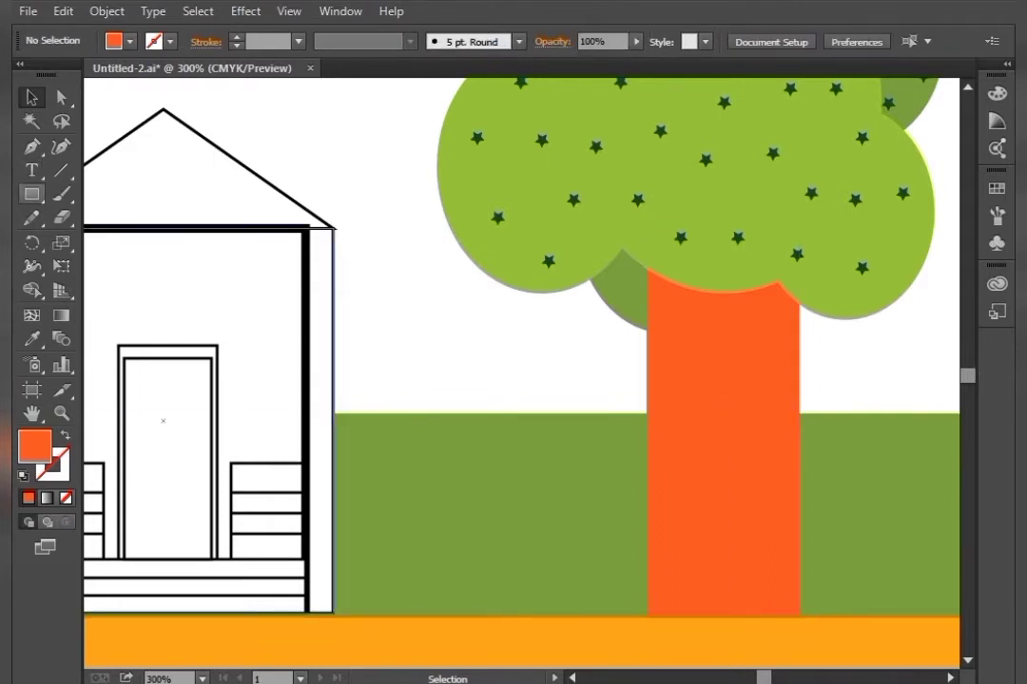
left_click_drag(31, 193, 137, 238)
left_click_drag(491, 358, 550, 416)
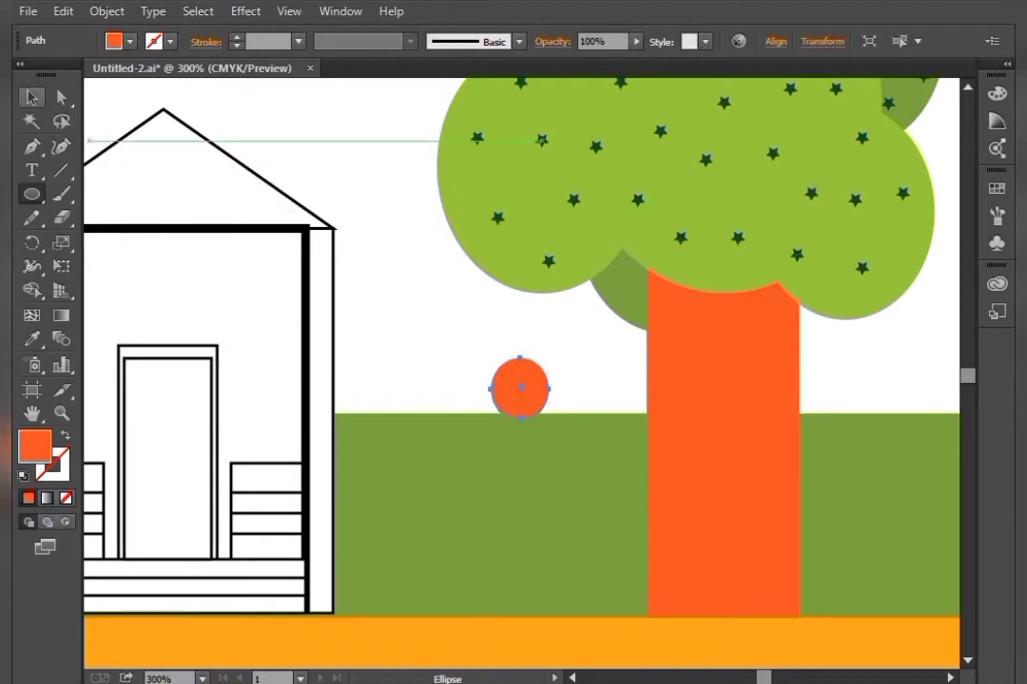
Fill the circle with the light green sampled from the tree canopy
left_click(31, 98)
left_click(32, 340)
left_click(532, 204)
left_click(31, 98)
left_click(418, 347)
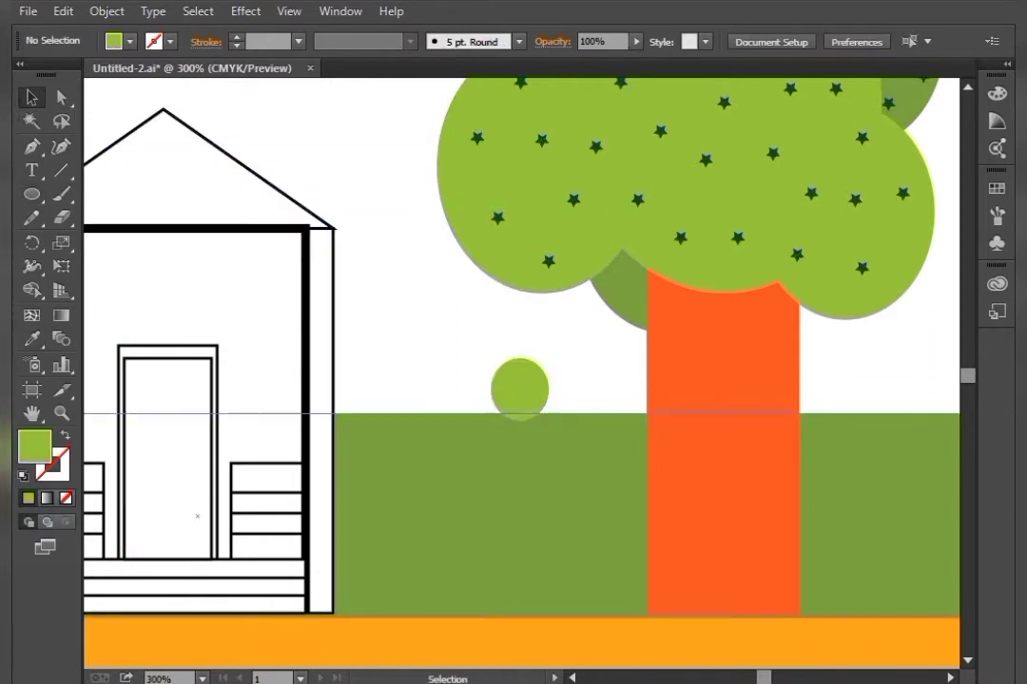
Arrange copies of the light green circle into small bushes on both sides of the trunk base
left_click_drag(389, 292, 425, 336)
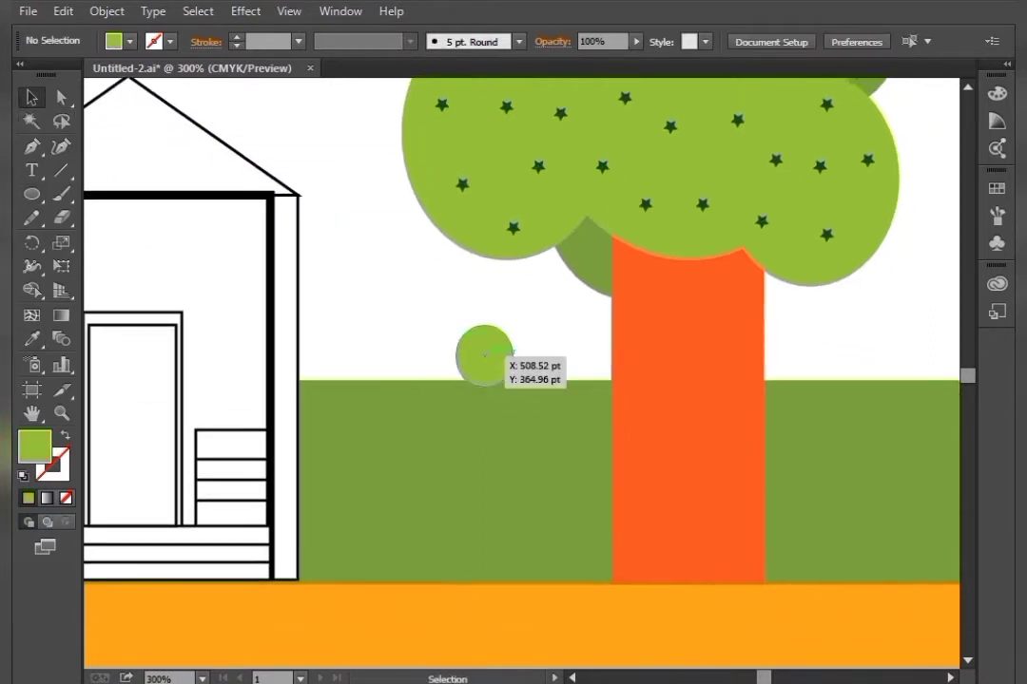
left_click_drag(488, 349, 793, 542)
key("ctrl+shift+a")
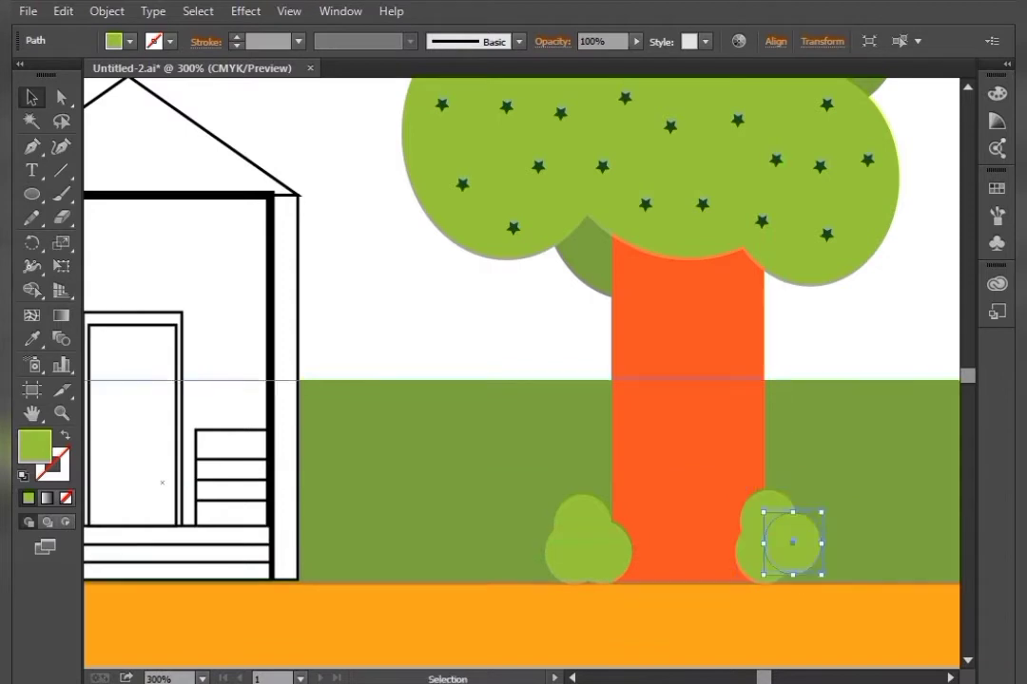
key("ctrl+shift+a")
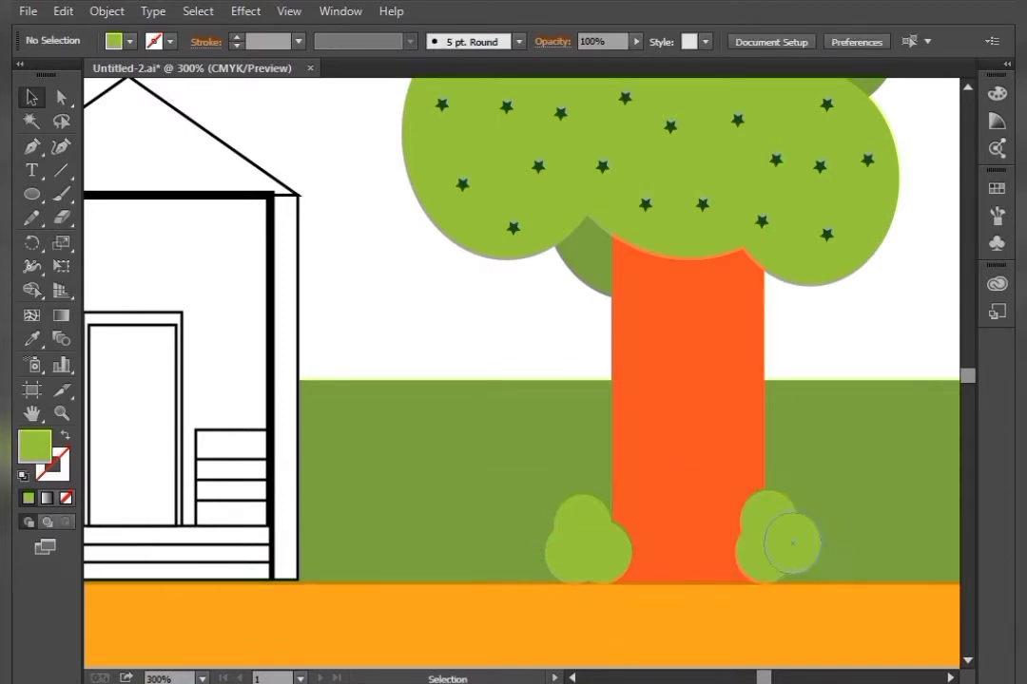
key("alt")
left_click_drag(792, 543, 782, 551)
left_click(465, 333)
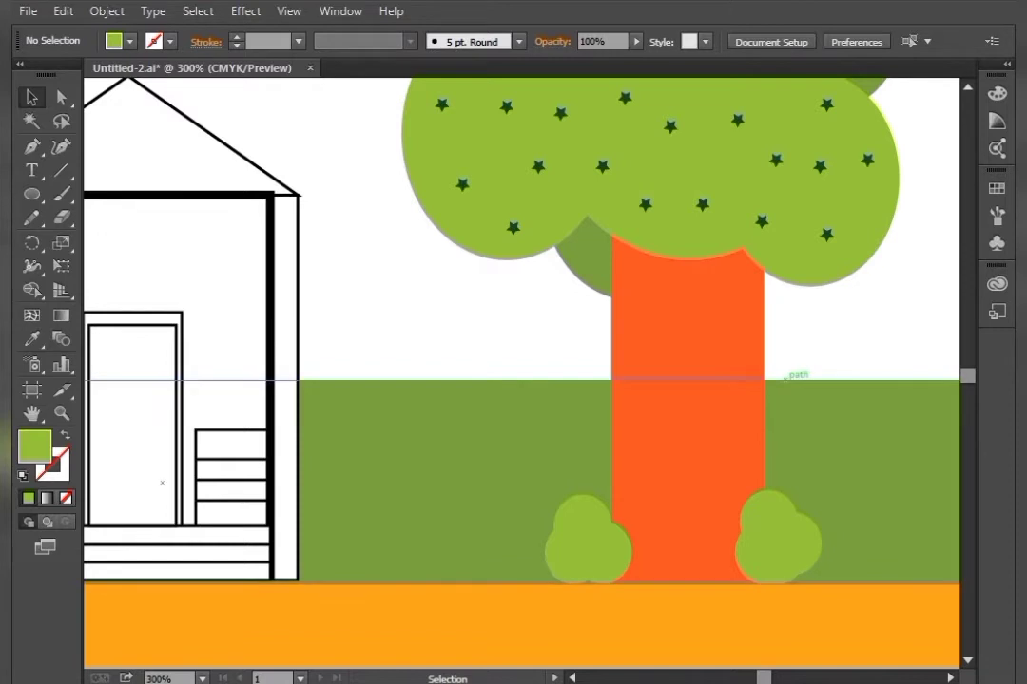
Copy a bush circle to the hedge's left end and fill it with the hedge's dark green
key("ctrl+minus")
key("ctrl+minus")
key("space")
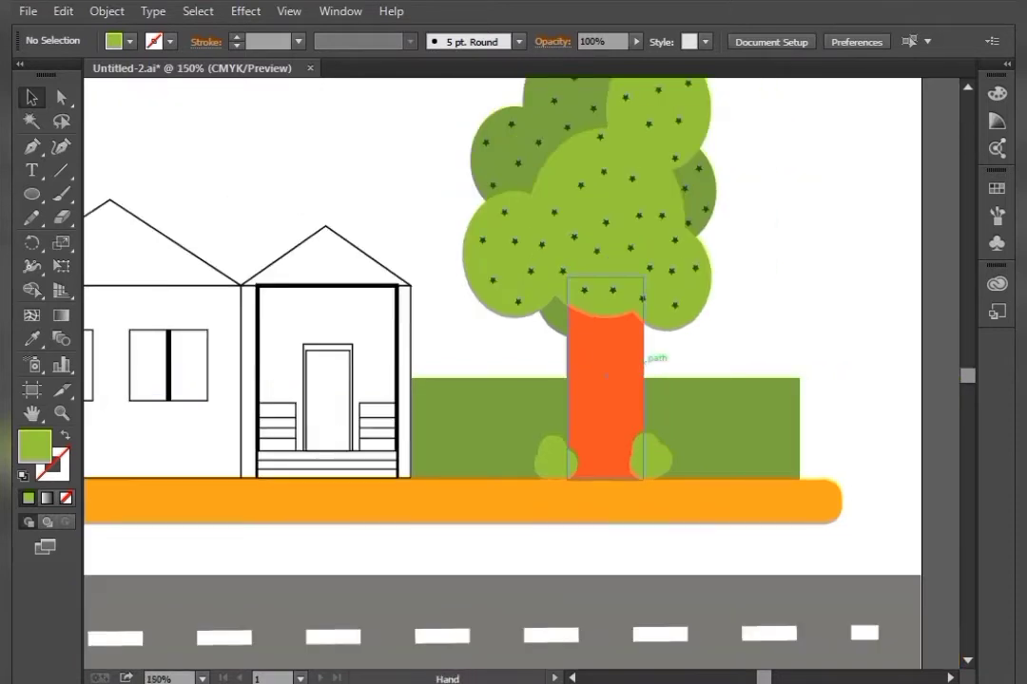
left_click_drag(644, 361, 949, 390)
key("F12")
key("Escape")
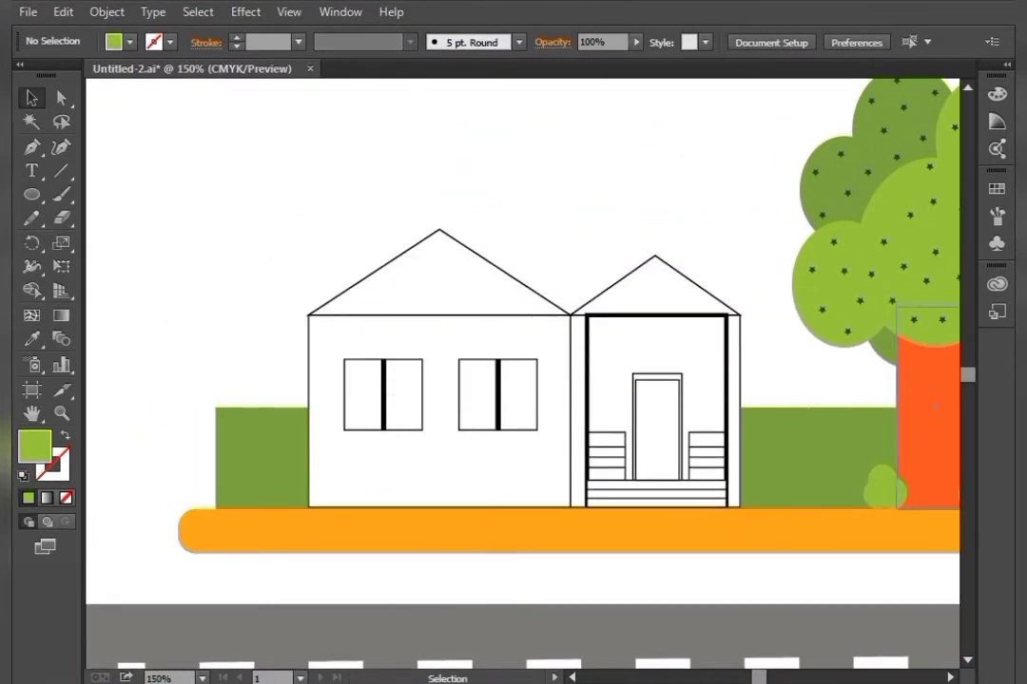
left_click_drag(882, 482, 224, 410)
key("i")
left_click(270, 447)
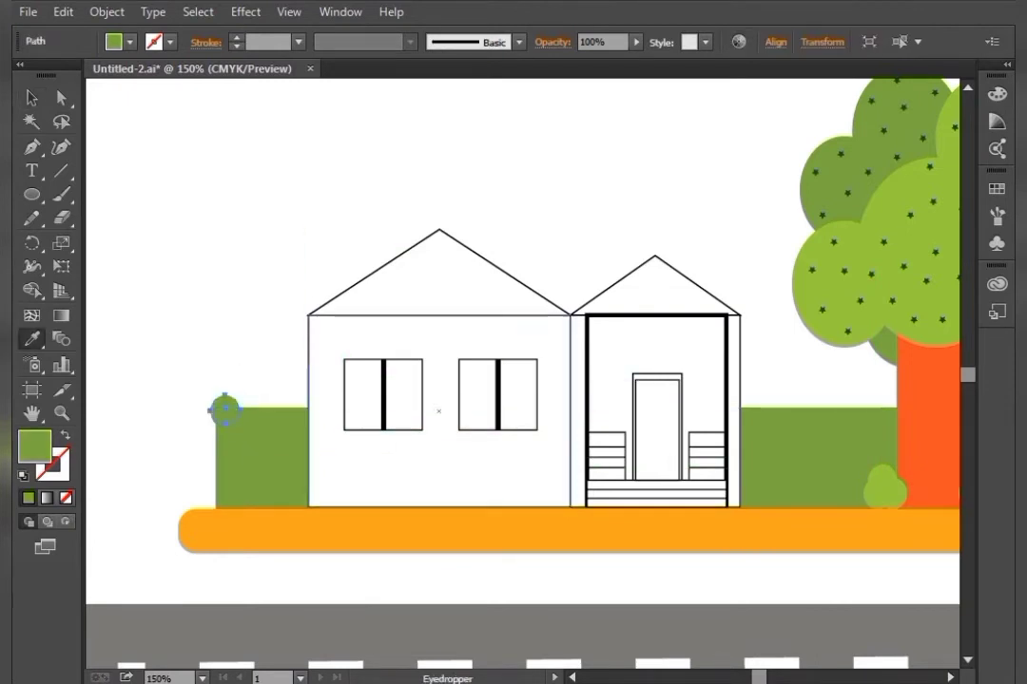
left_click(31, 97)
key("ctrl+shift+a")
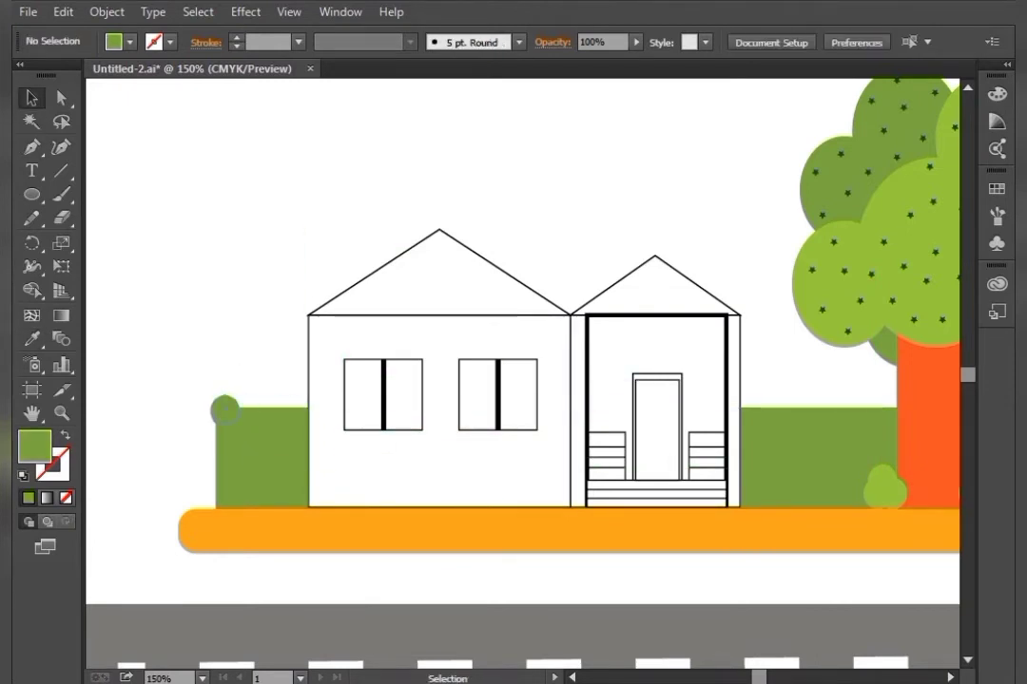
Duplicate the dark green circle repeatedly to form a rounded top at the hedge's left end
left_click_drag(225, 411, 248, 421)
key("ctrl+shift+a")
key("ctrl+shift+a")
key("ctrl+shift+a")
key("ctrl+shift+a")
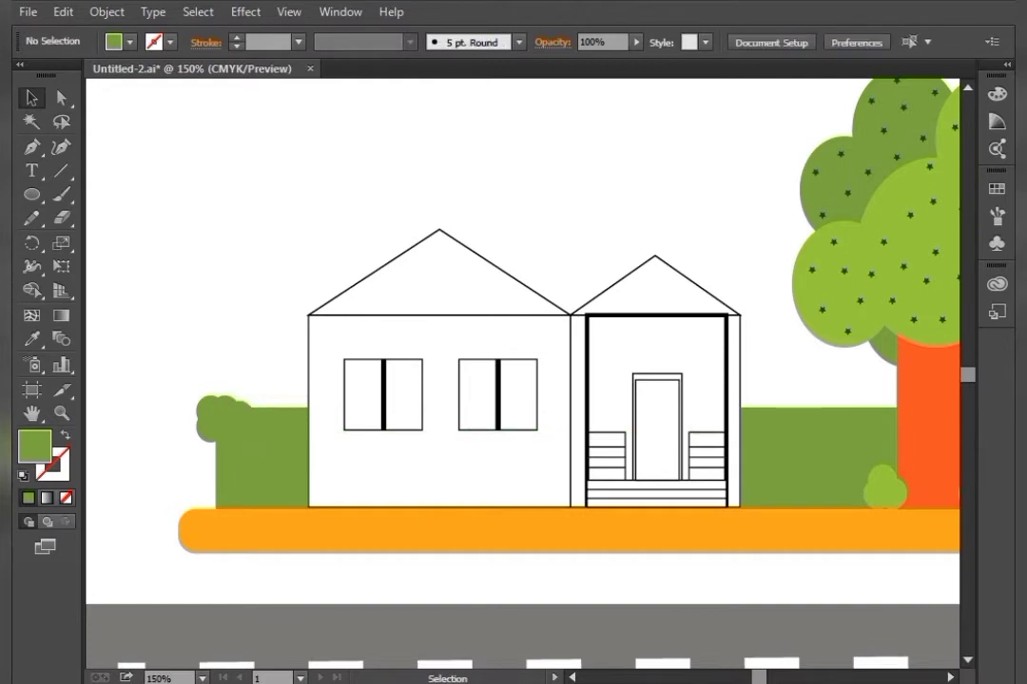
Copy a bush circle onto the hedge top beside the tree trunk and fill it with the hedge's dark green
left_click_drag(551, 427, 306, 412)
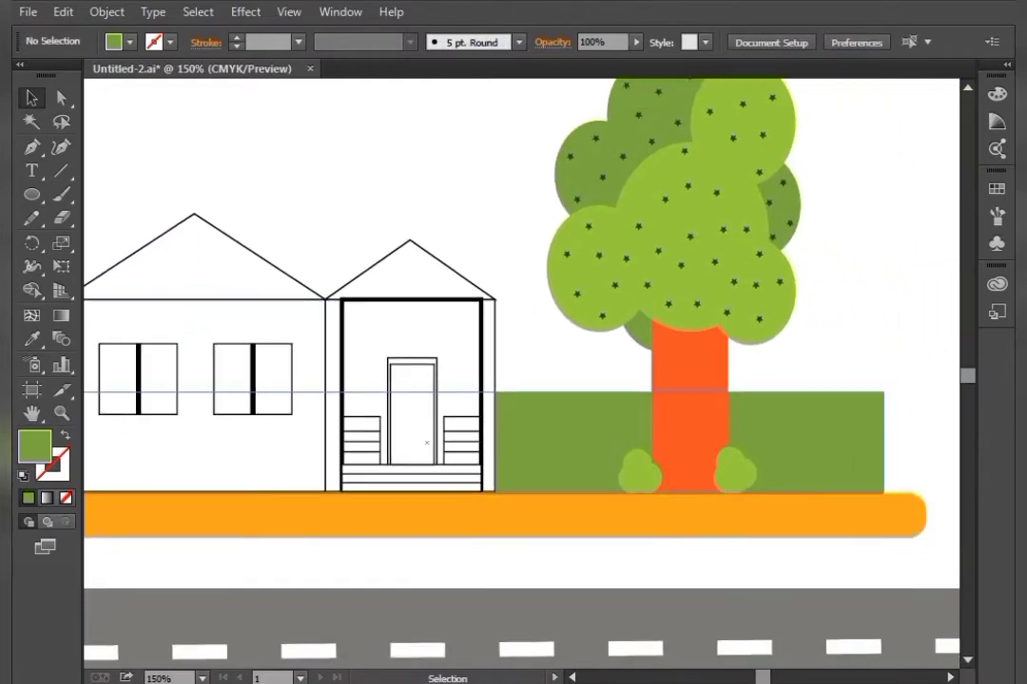
left_click_drag(637, 466, 646, 396)
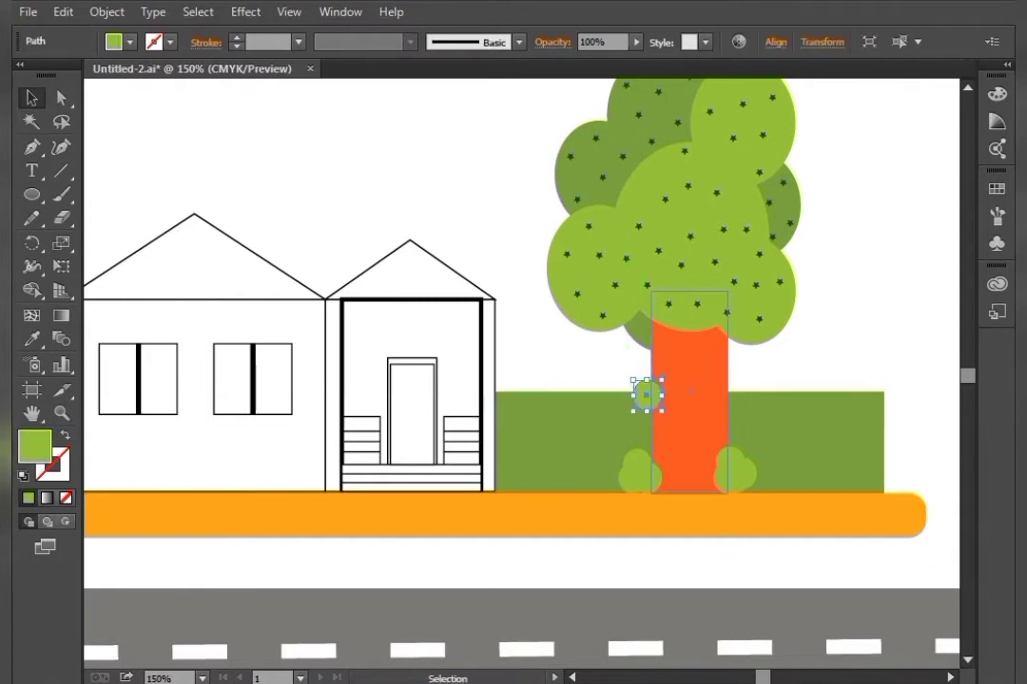
key("i")
left_click(594, 428)
key("v")
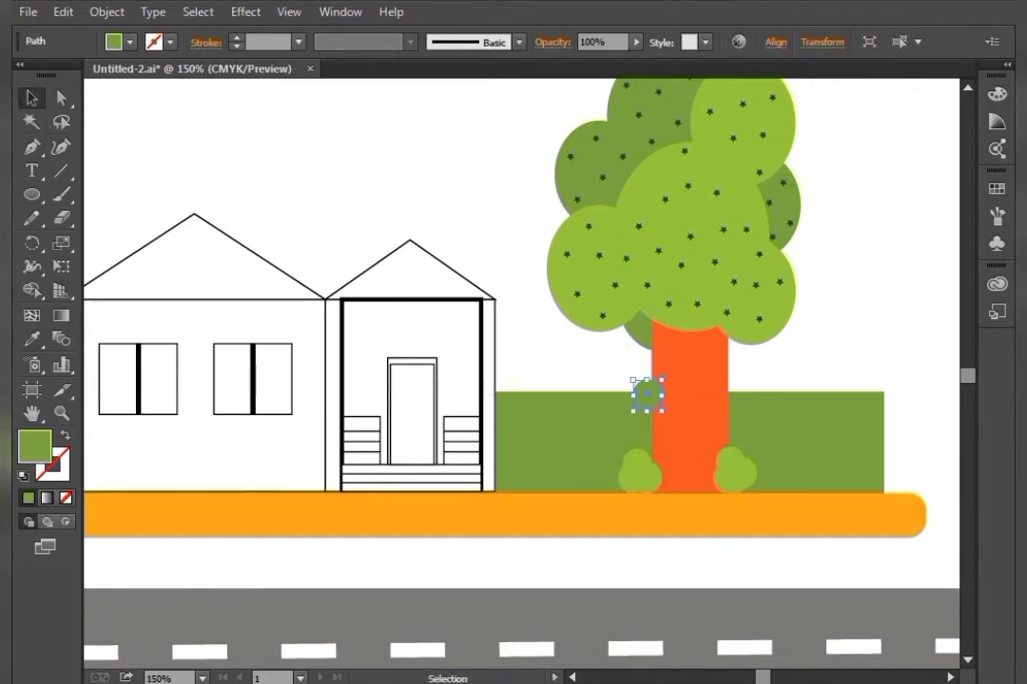
Duplicate the dark green circle to the hedge's right end to round its top
left_click(589, 368)
left_click_drag(647, 391, 859, 396)
left_click(597, 366)
left_click(804, 359)
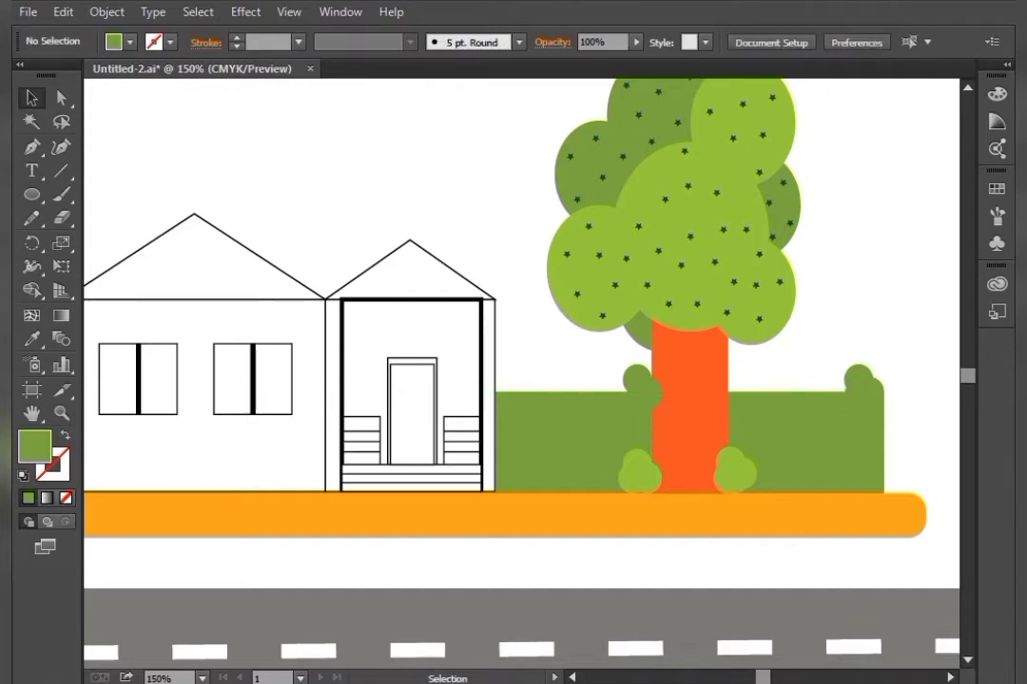
Draw a thin horizontal white rectangle across the hedge's lower part as a fence rail
key("space")
left_click_drag(570, 437, 812, 465)
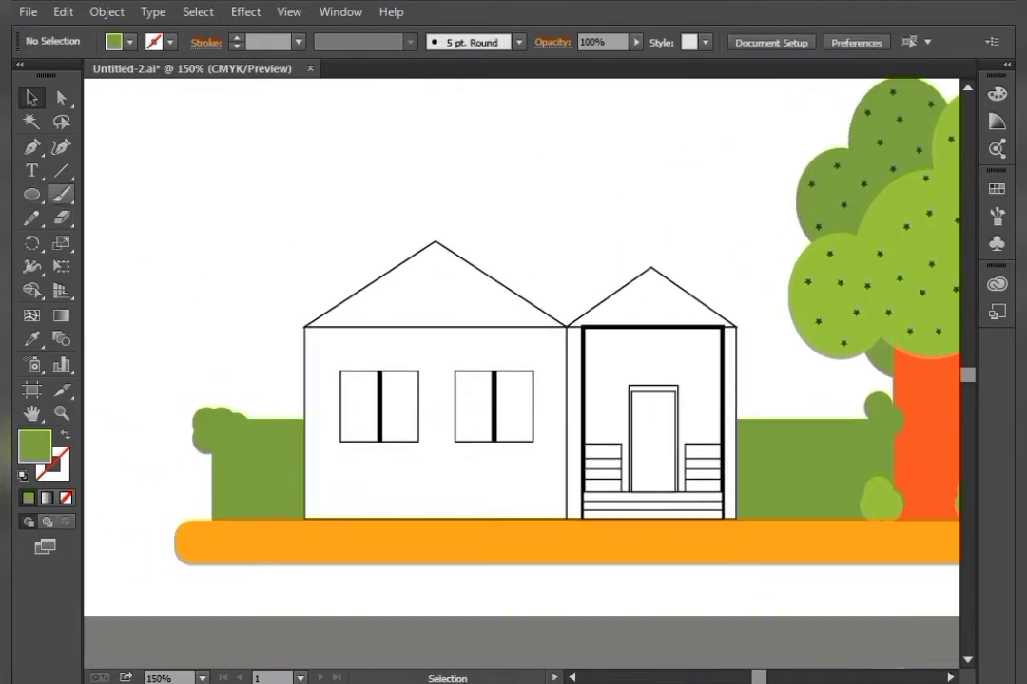
left_click(31, 194)
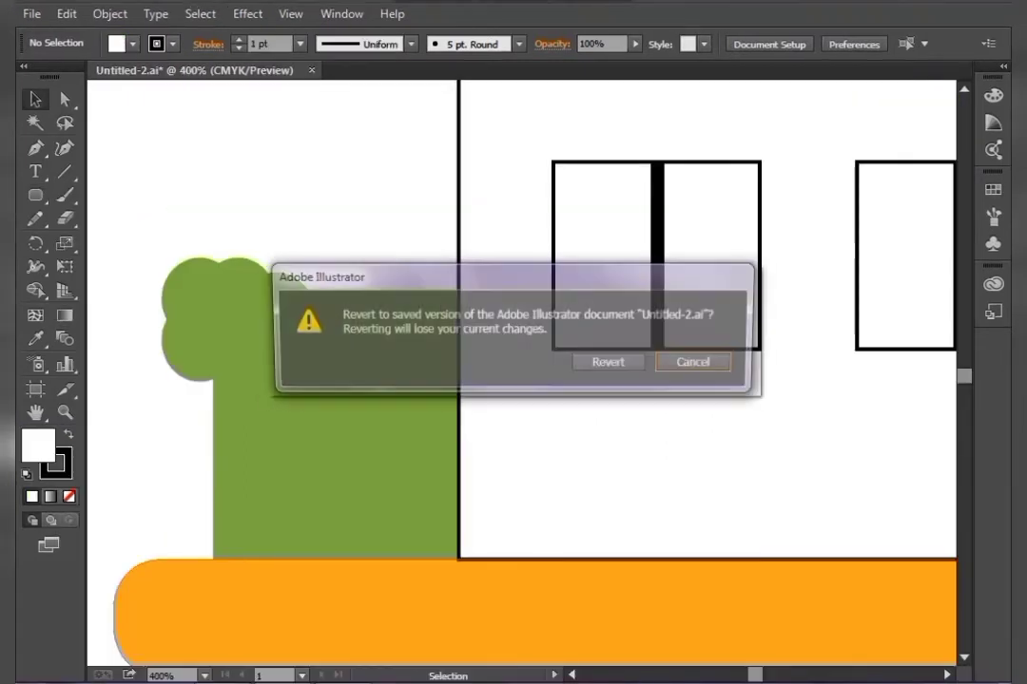
key("Escape")
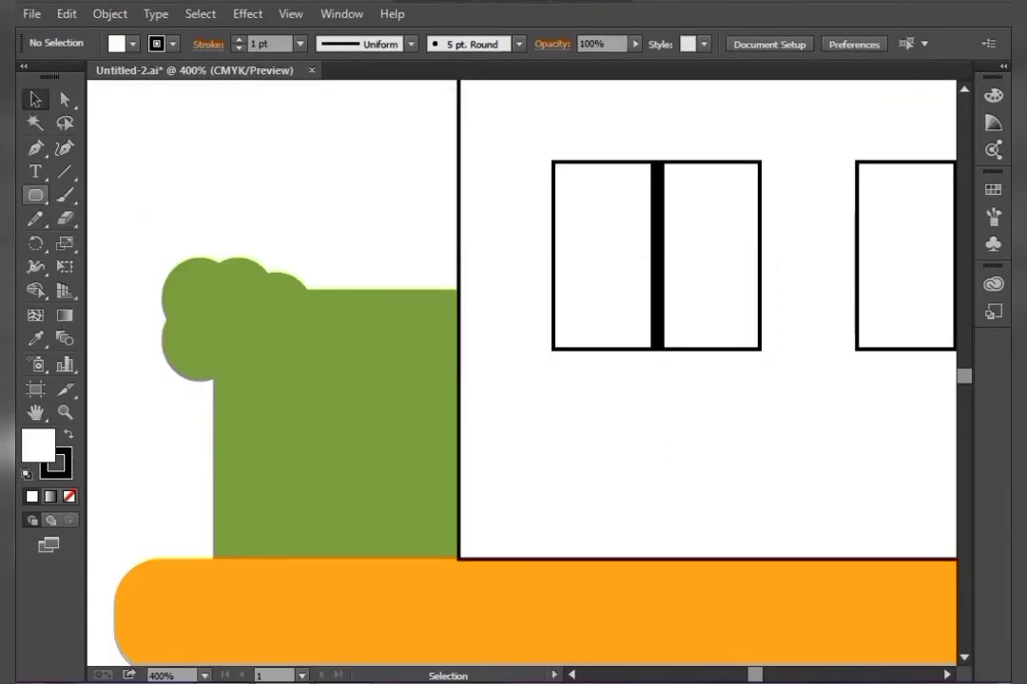
left_click_drag(35, 195, 131, 194)
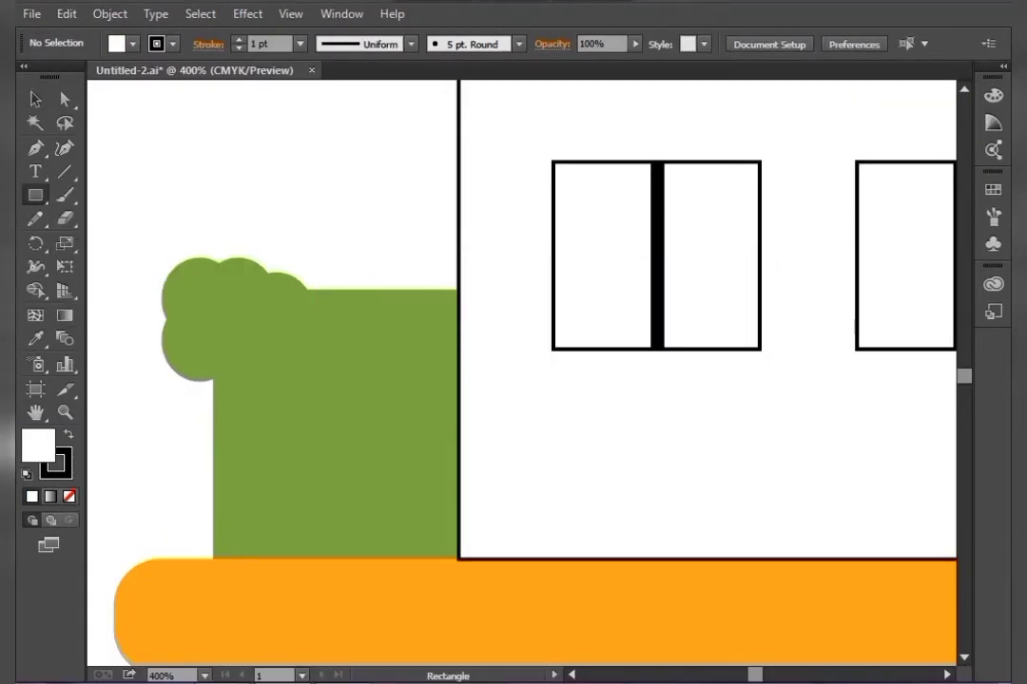
mouse_move(429, 459)
left_mouse_down()
mouse_move(613, 461)
mouse_move(606, 467)
left_mouse_up()
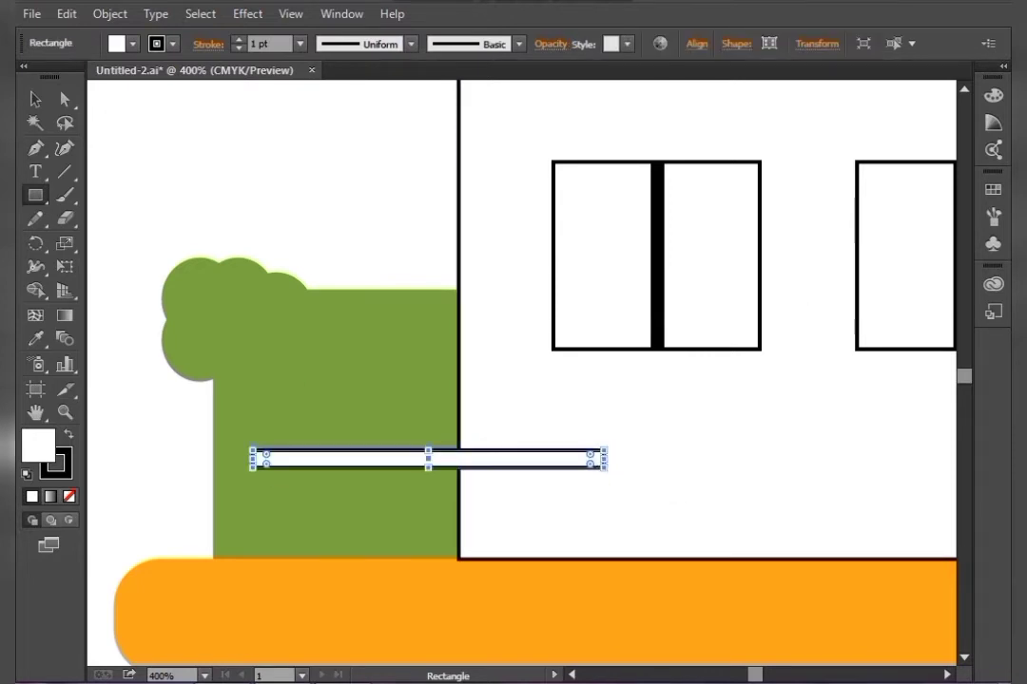
Draw a tall narrow rounded rectangle crossing the rail as the first fence picket
left_click_drag(35, 195, 133, 220)
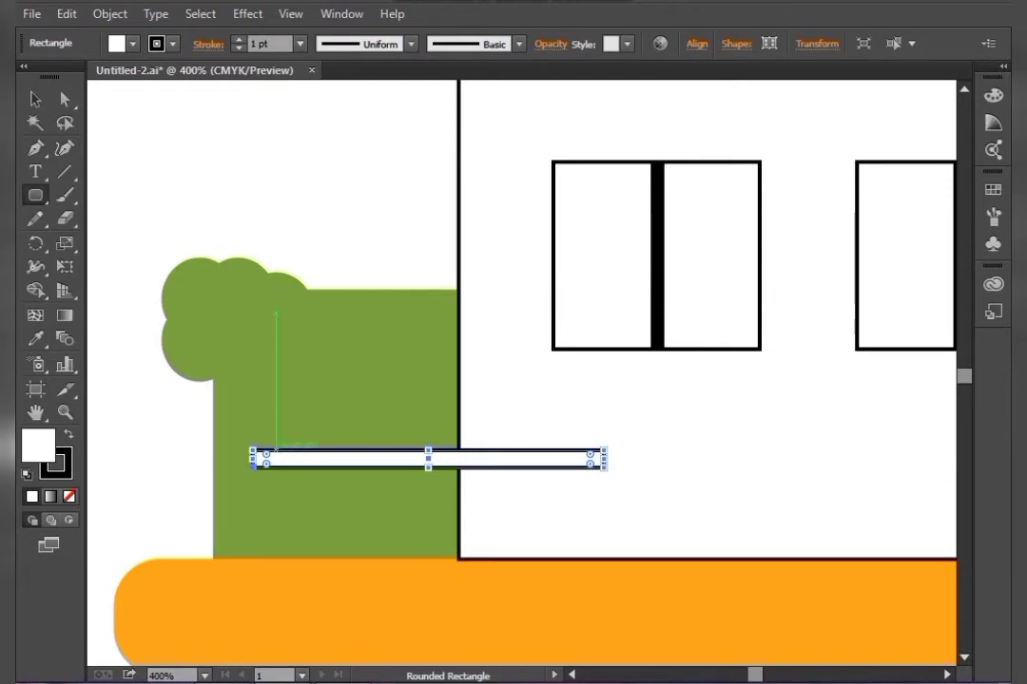
left_click_drag(270, 437, 291, 559)
left_click(35, 99)
left_click(142, 205)
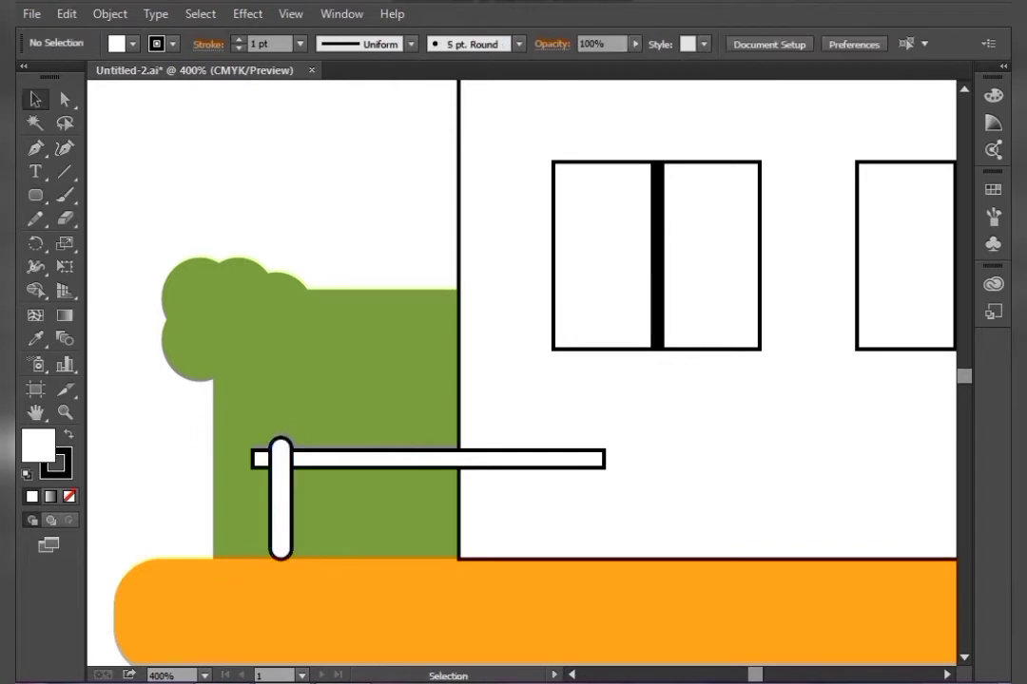
Nudge the fence rail slightly downward
left_click(361, 454)
key("Down")
key("Down")
key("Down")
key("Down")
left_click(181, 442)
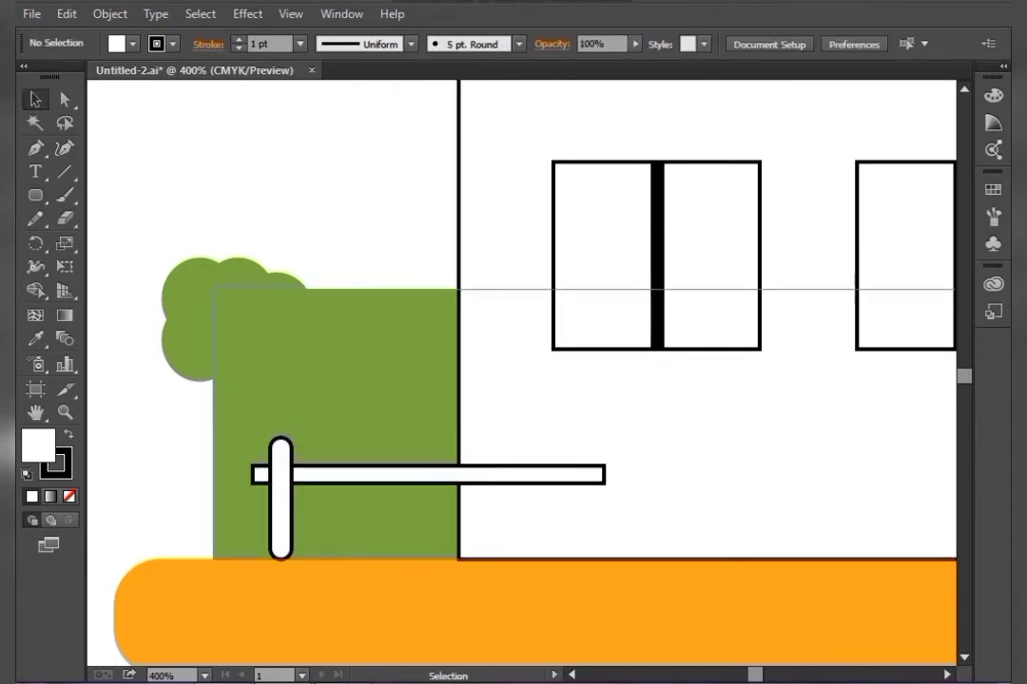
Duplicate the picket repeatedly to the right to build an evenly spaced row of pickets along the rail
left_click(283, 502)
key("a")
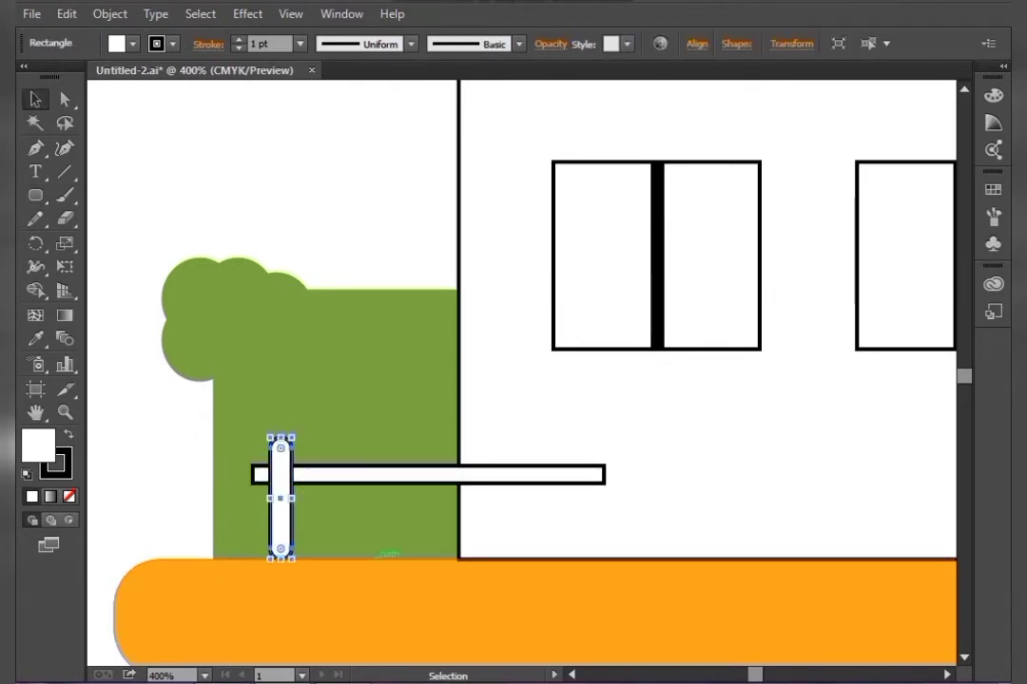
key("shift+Right")
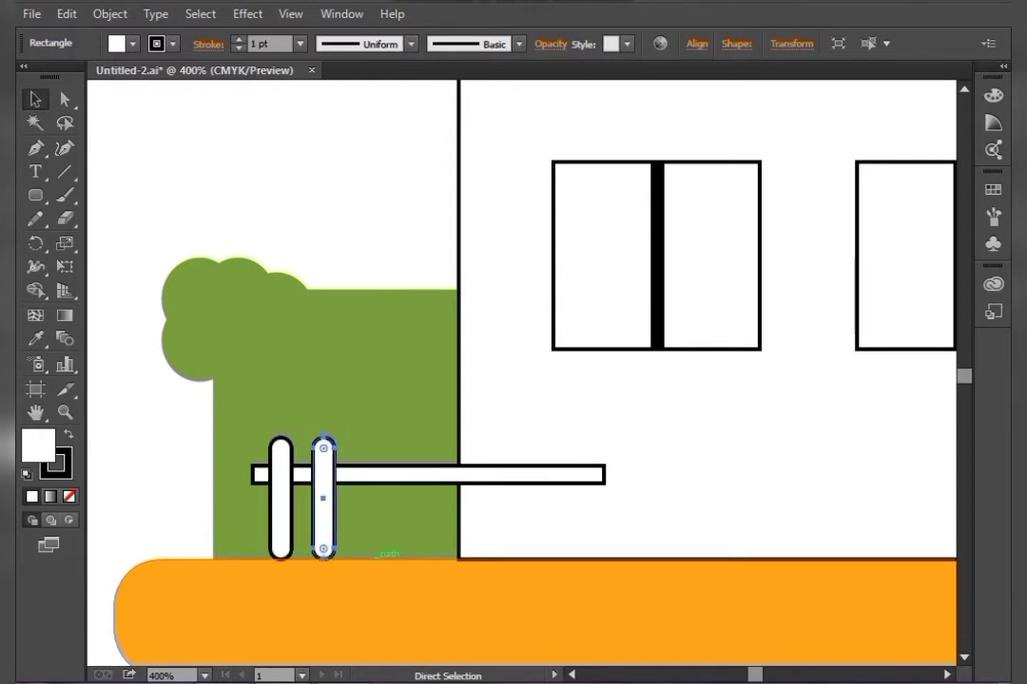
key("ctrl+d")
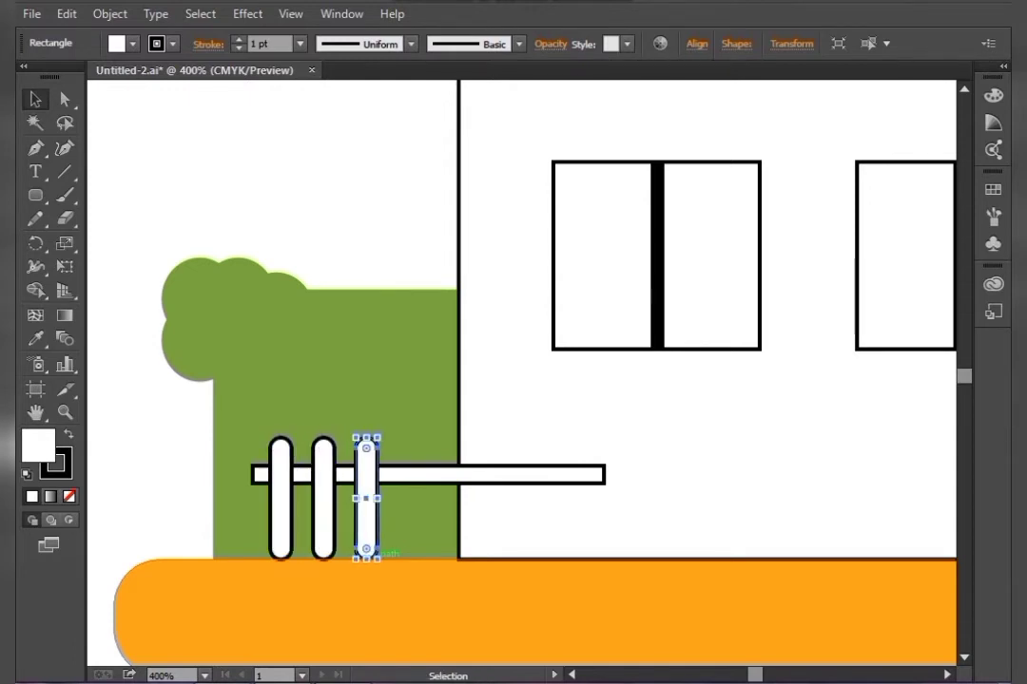
left_click(321, 529, "shift")
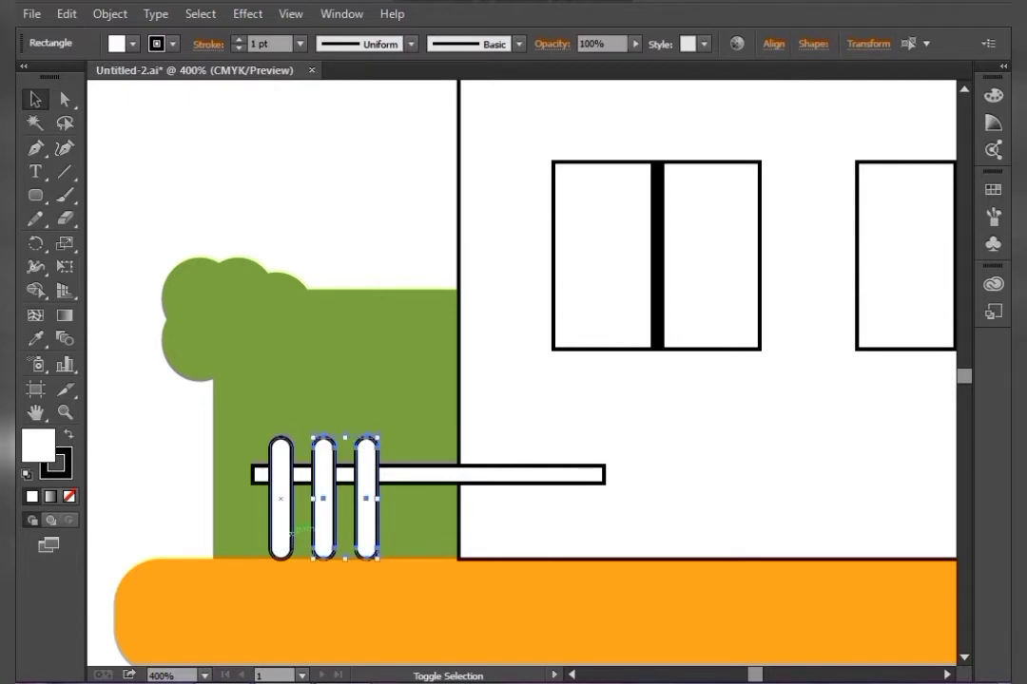
left_click(282, 527, "shift")
left_click_drag(318, 446, 575, 446)
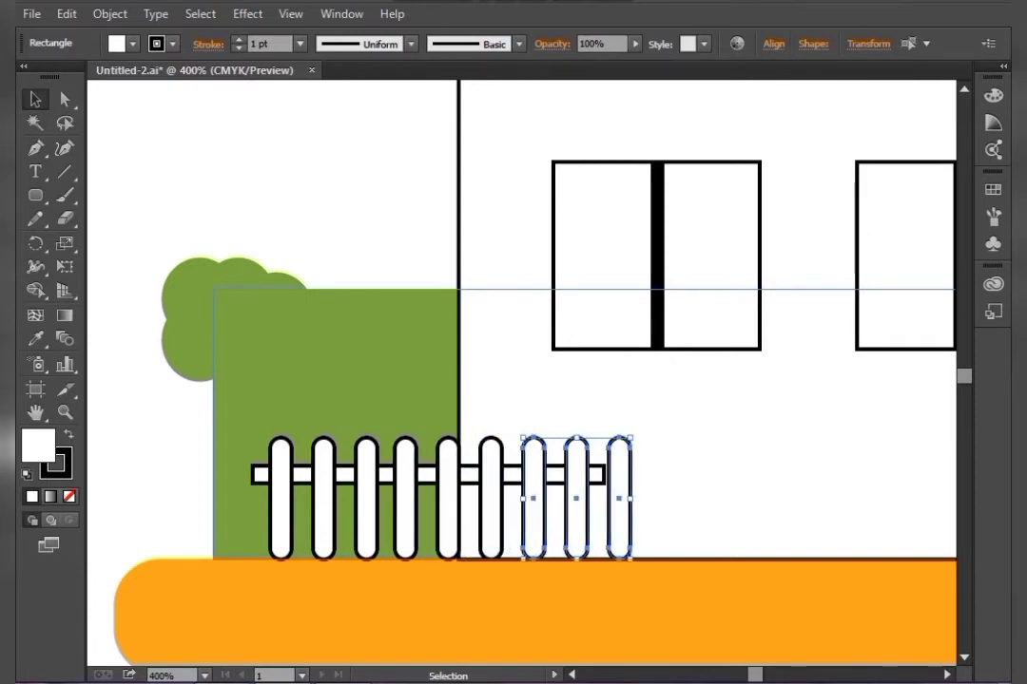
left_click(805, 303)
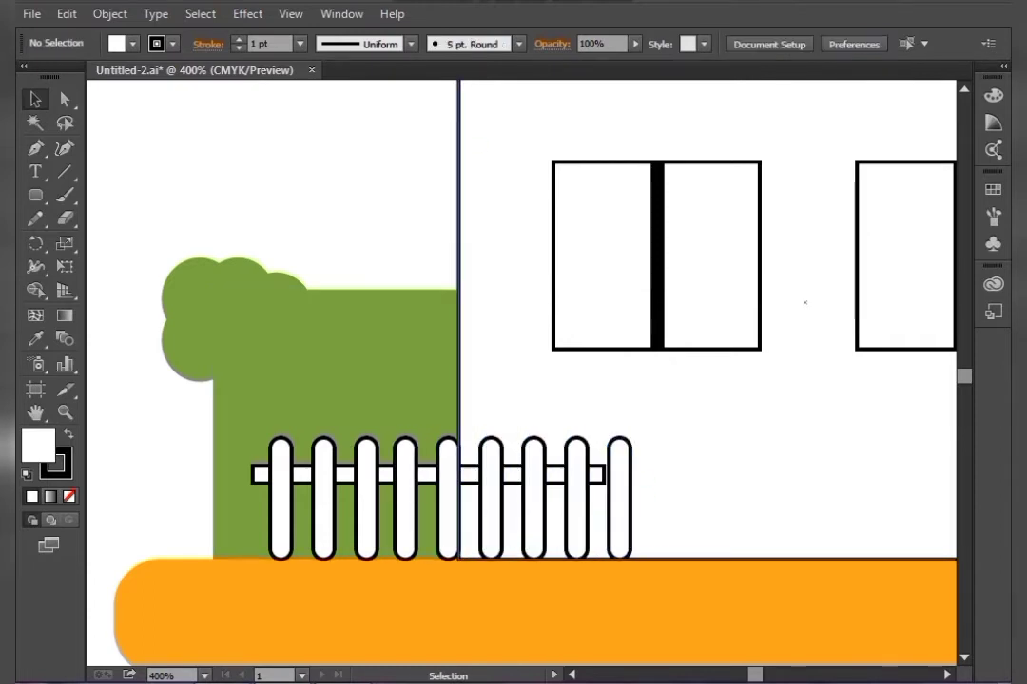
Delete the last picket and shorten the rail so it ends at the final picket
left_click(619, 499)
key("Delete")
left_click_drag(618, 499, 516, 511)
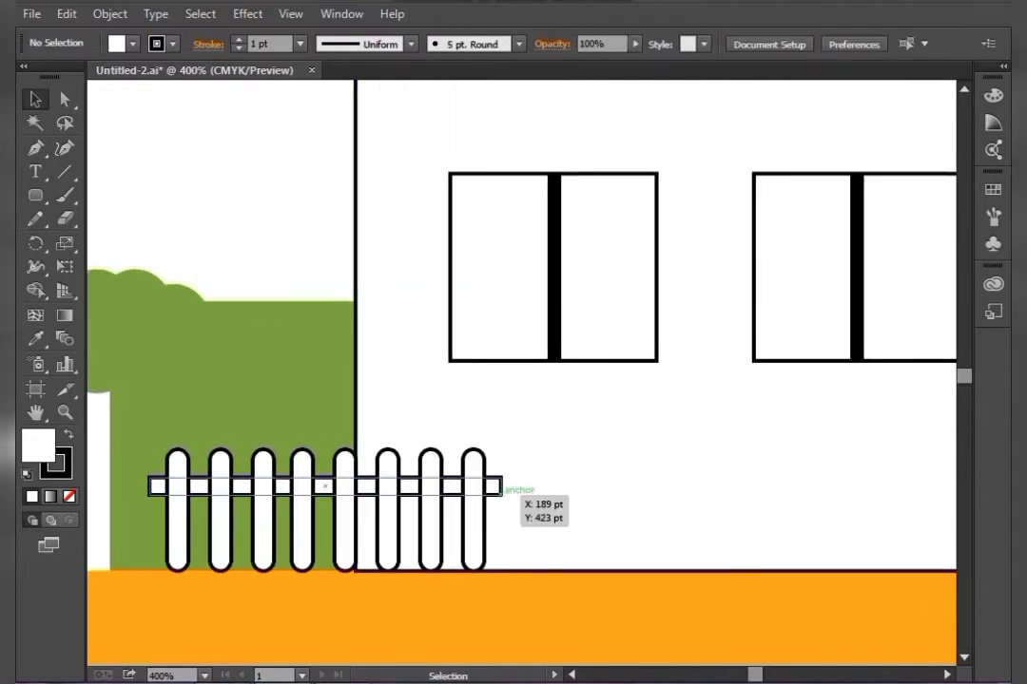
Copy the whole fence to the hedge section between the porch and the tree
left_click(500, 487)
left_click(474, 518, "shift")
left_click(431, 518, "shift")
left_click(388, 518, "shift")
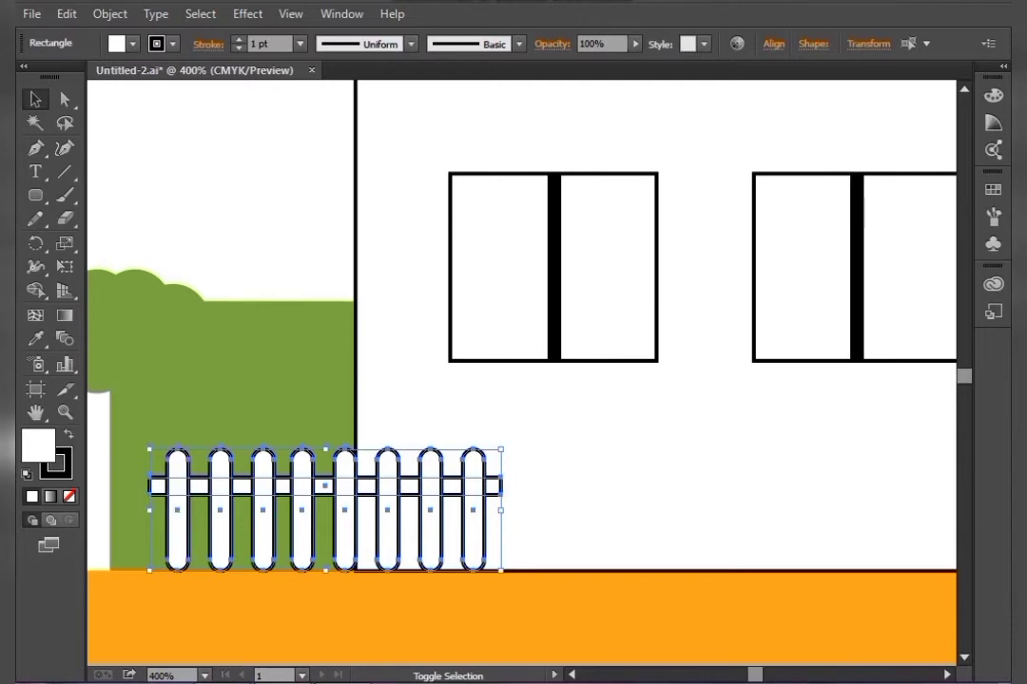
left_click_drag(571, 503, 272, 513)
left_click_drag(181, 502, 656, 523)
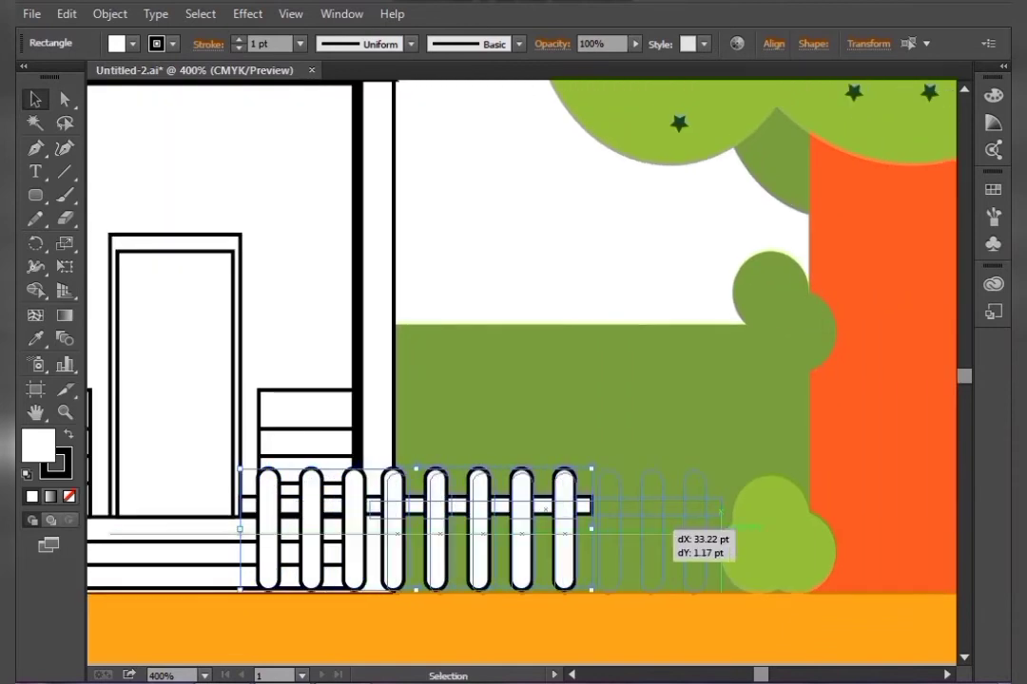
left_click_drag(665, 524, 665, 525)
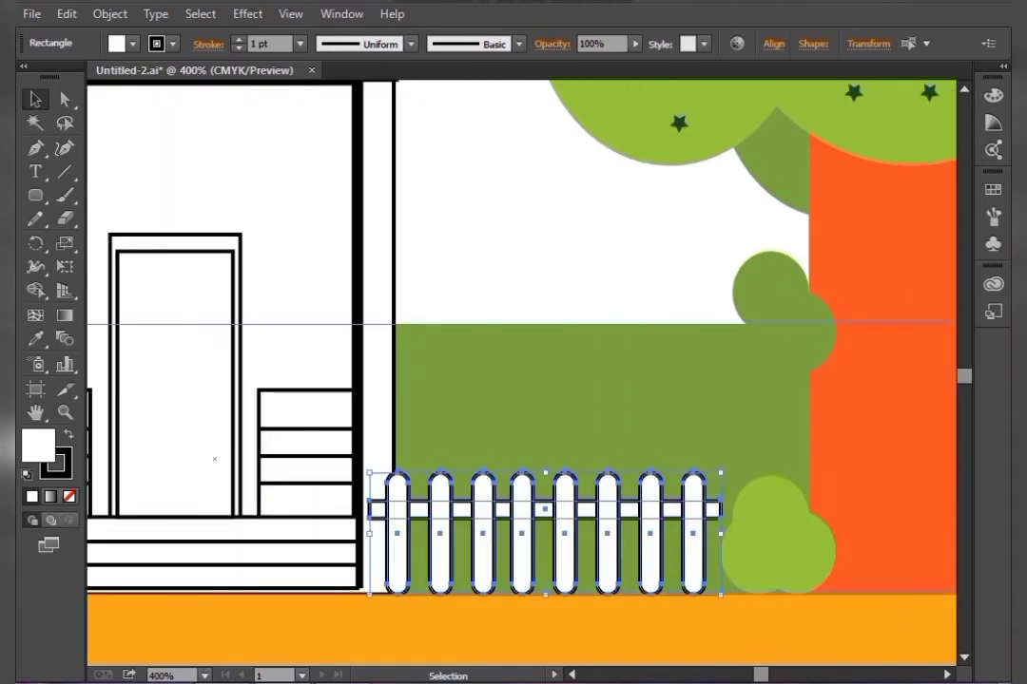
key("Left")
key("Right")
left_click(529, 306)
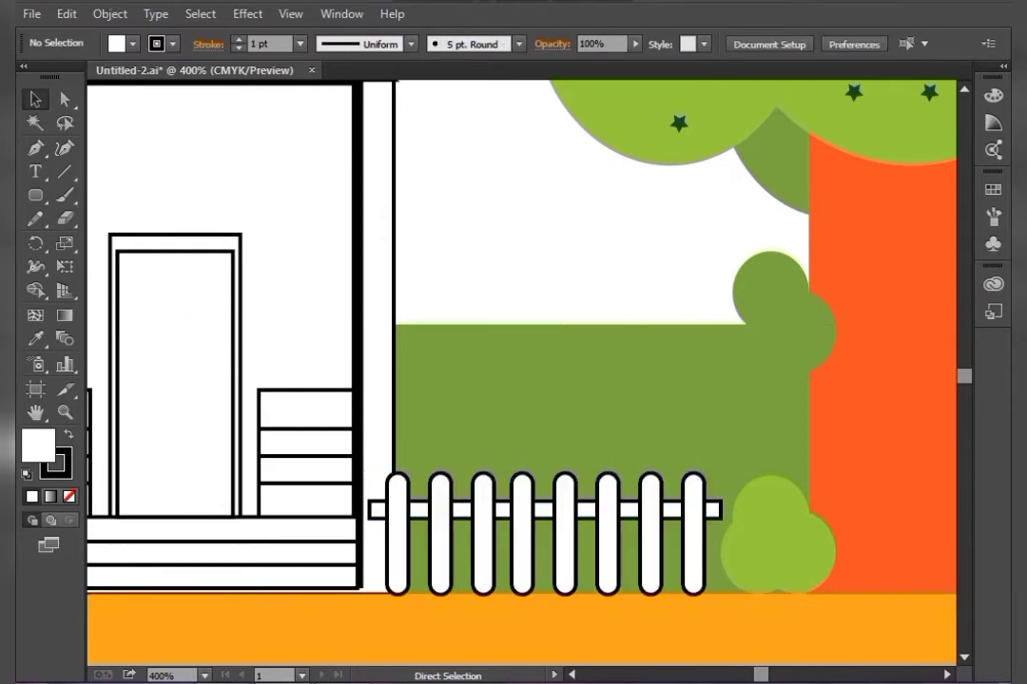
Group the left fence's parts and fill them with the dark orange swatch
key("ctrl+minus")
key("ctrl+minus")
key("ctrl+minus")
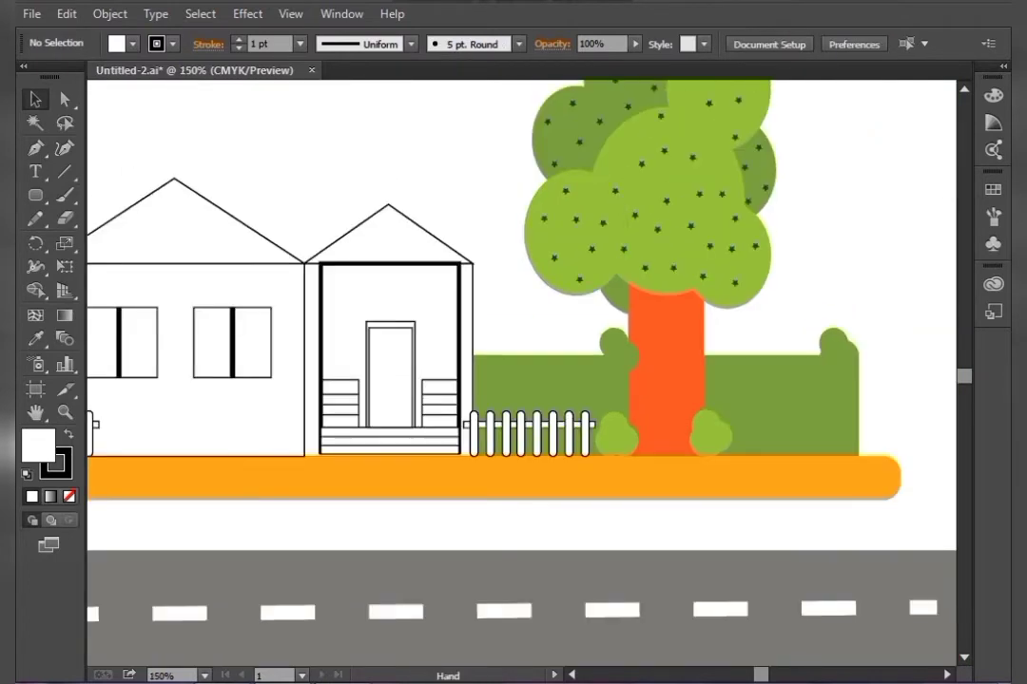
left_click_drag(175, 385, 633, 526)
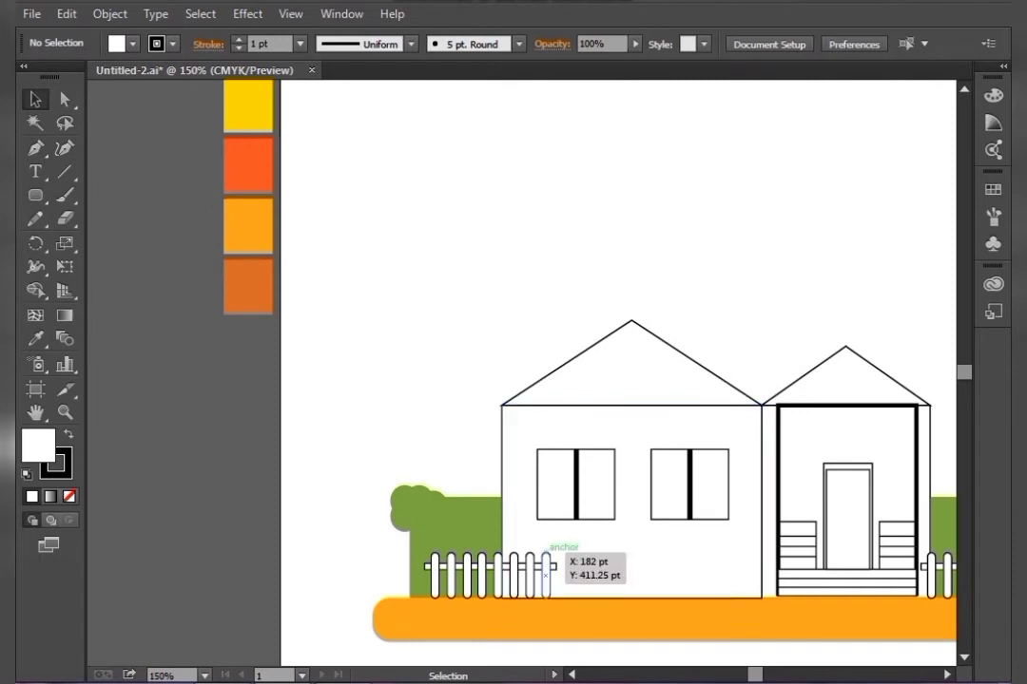
left_click(541, 575)
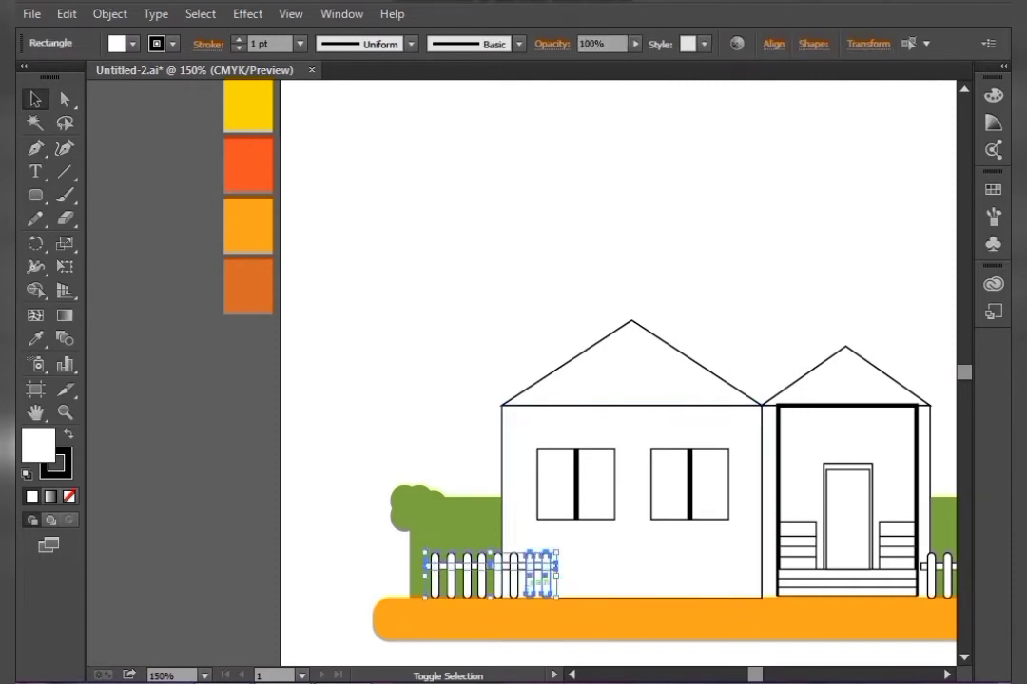
left_click(514, 578, "shift")
left_click(498, 578, "shift")
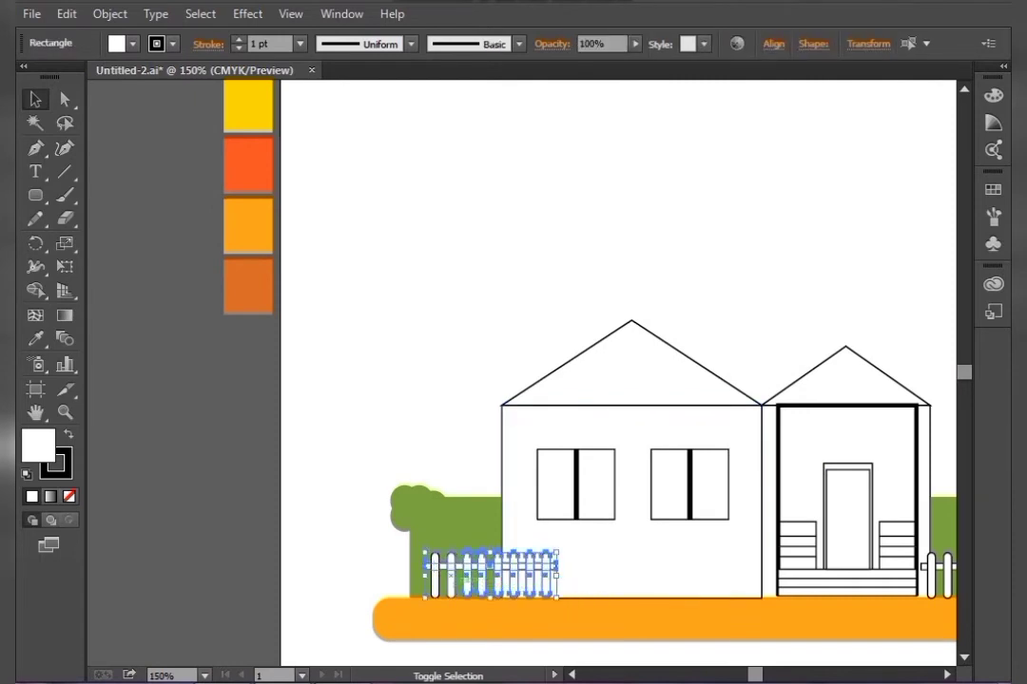
right_click(438, 574)
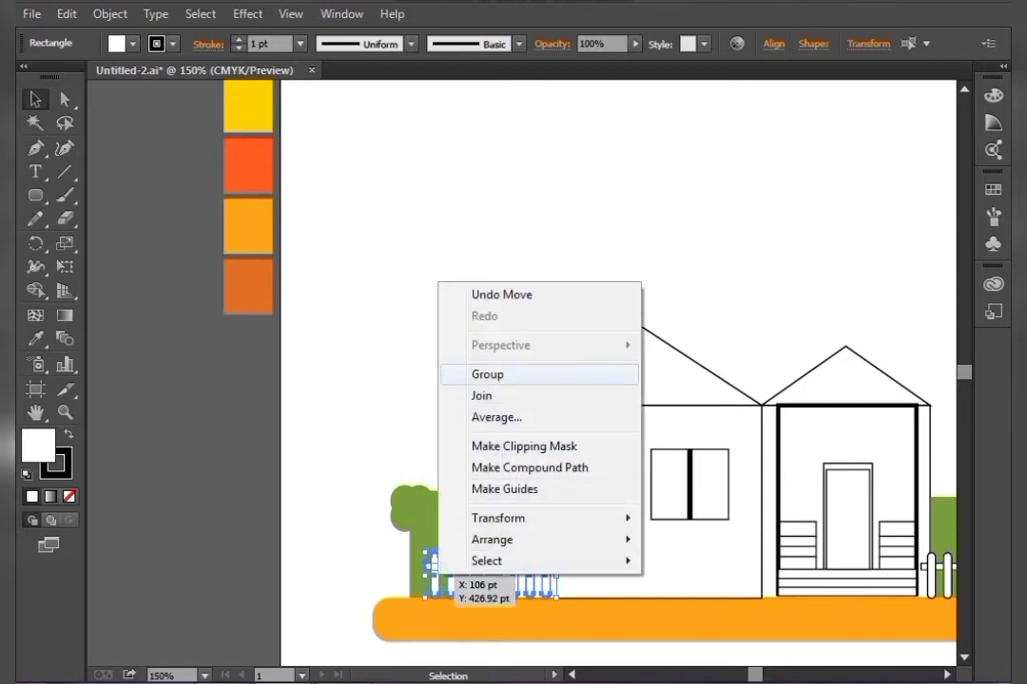
left_click(488, 375)
key("i")
left_click(248, 286)
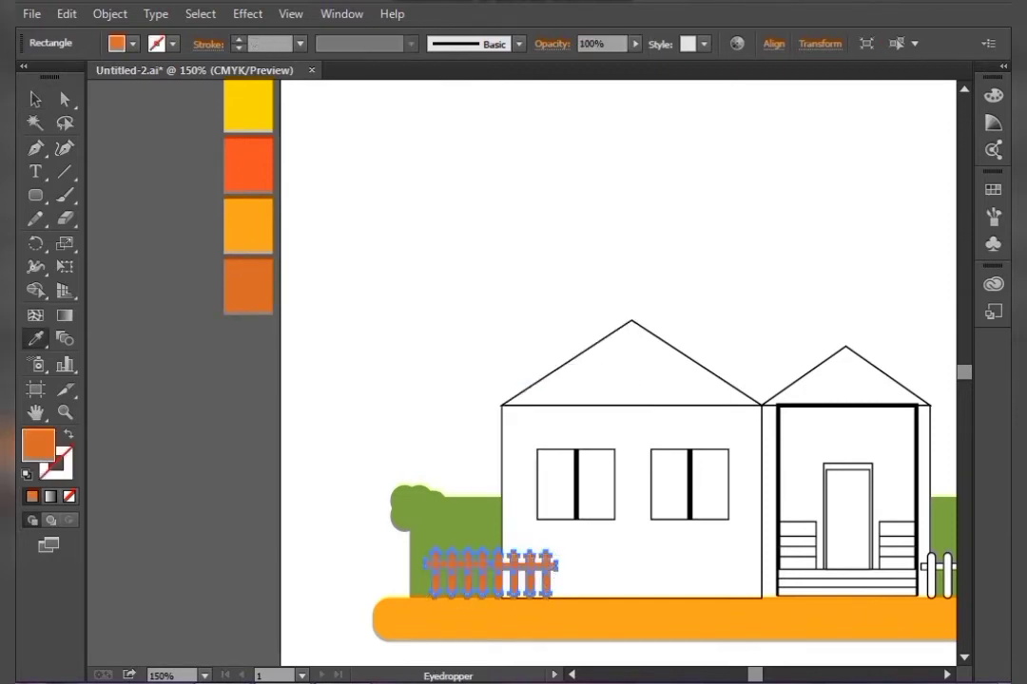
Group the right fence's parts and fill them with the same dark orange sampled from the left fence
key("v")
left_click(446, 418)
key("space")
left_click_drag(485, 437, 117, 407)
left_click(676, 538)
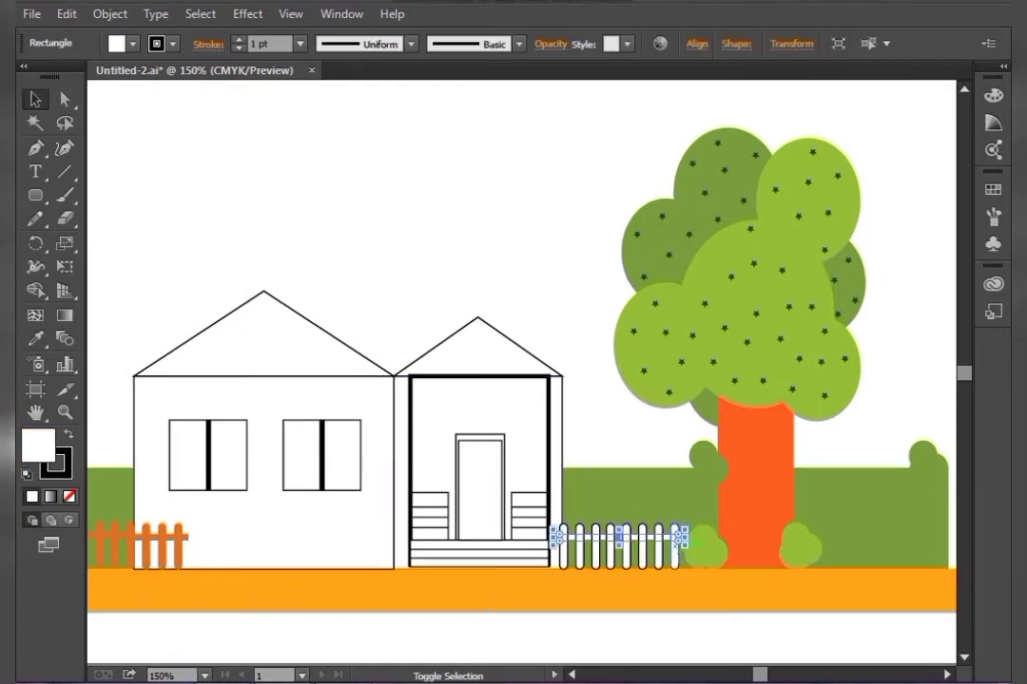
left_click_drag(679, 542, 675, 566)
left_click(642, 550, "shift")
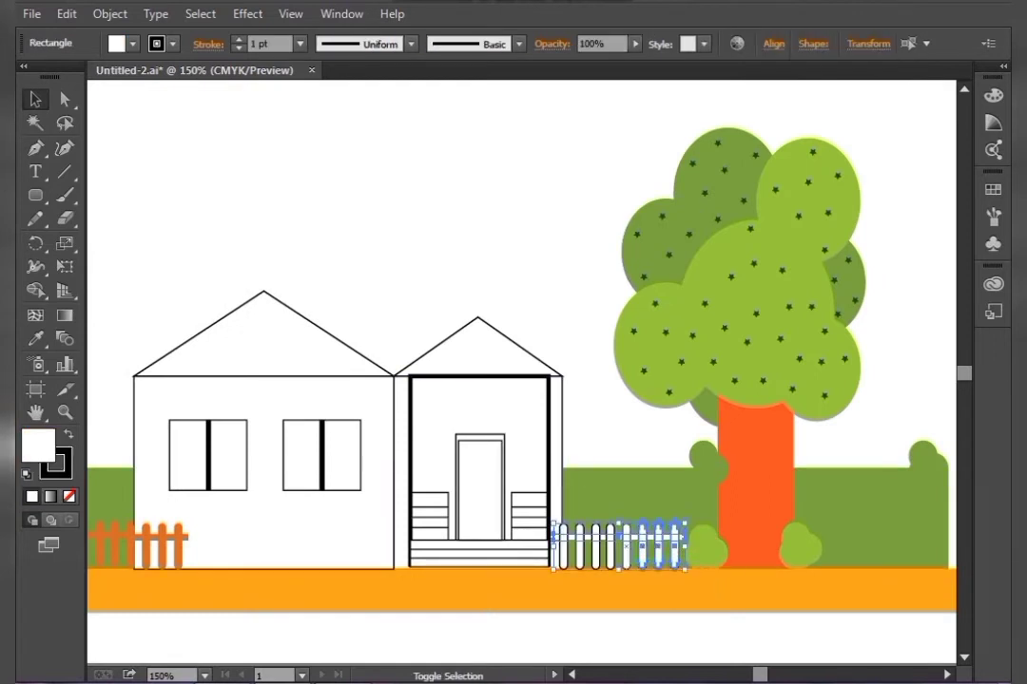
left_click(626, 550, "shift")
left_click(611, 551, "shift")
left_click(596, 551, "shift")
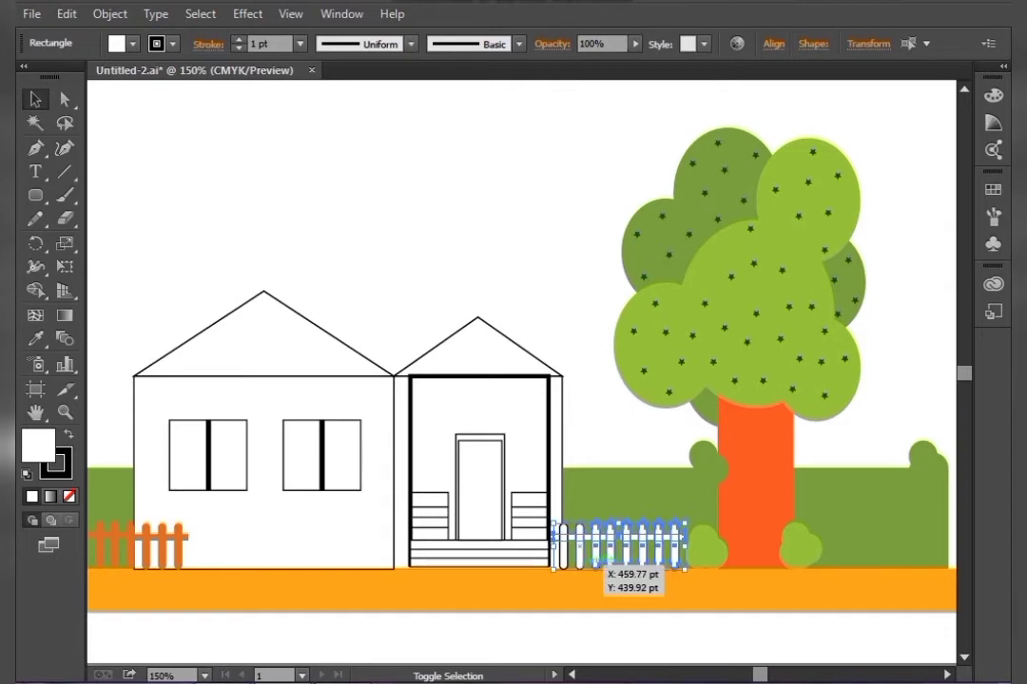
right_click(565, 562)
left_click(620, 358)
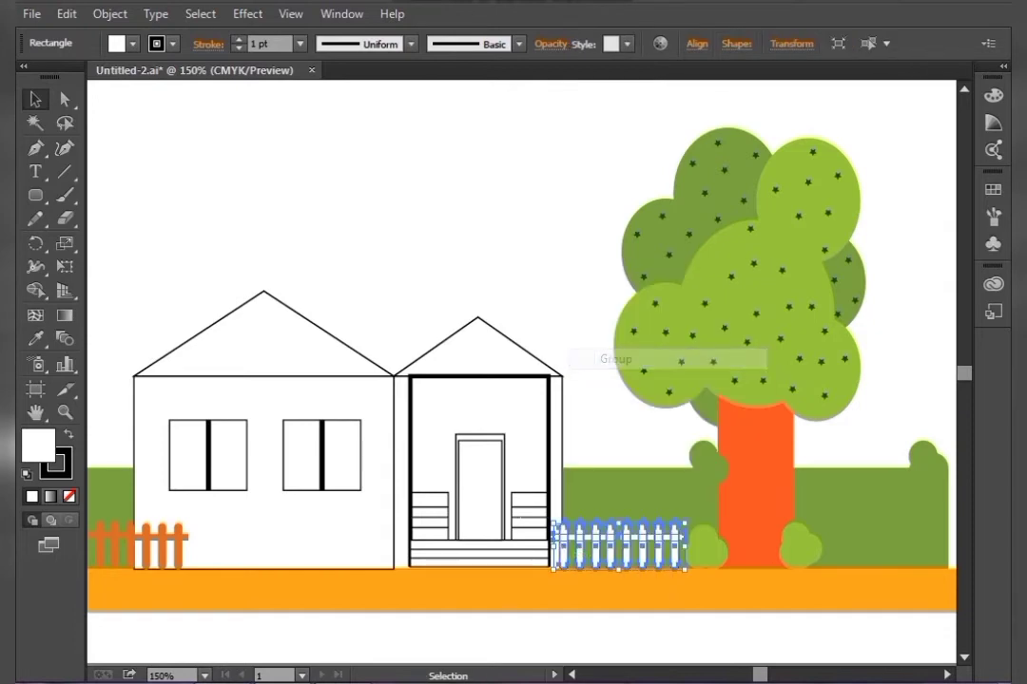
key("i")
left_click(180, 543)
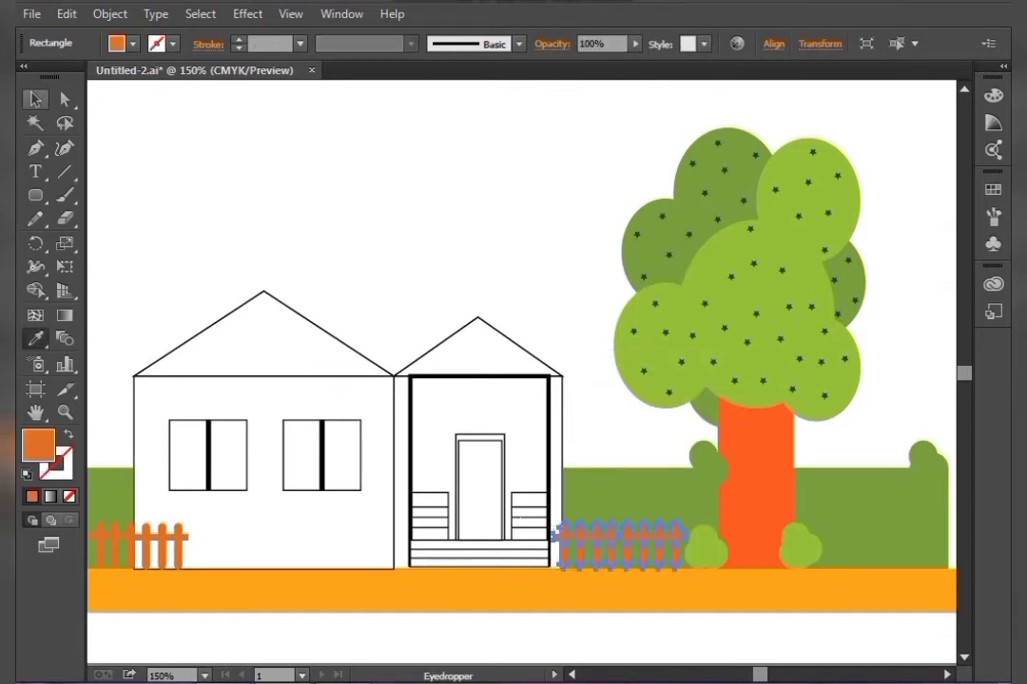
key("v")
key("ctrl+shift+a")
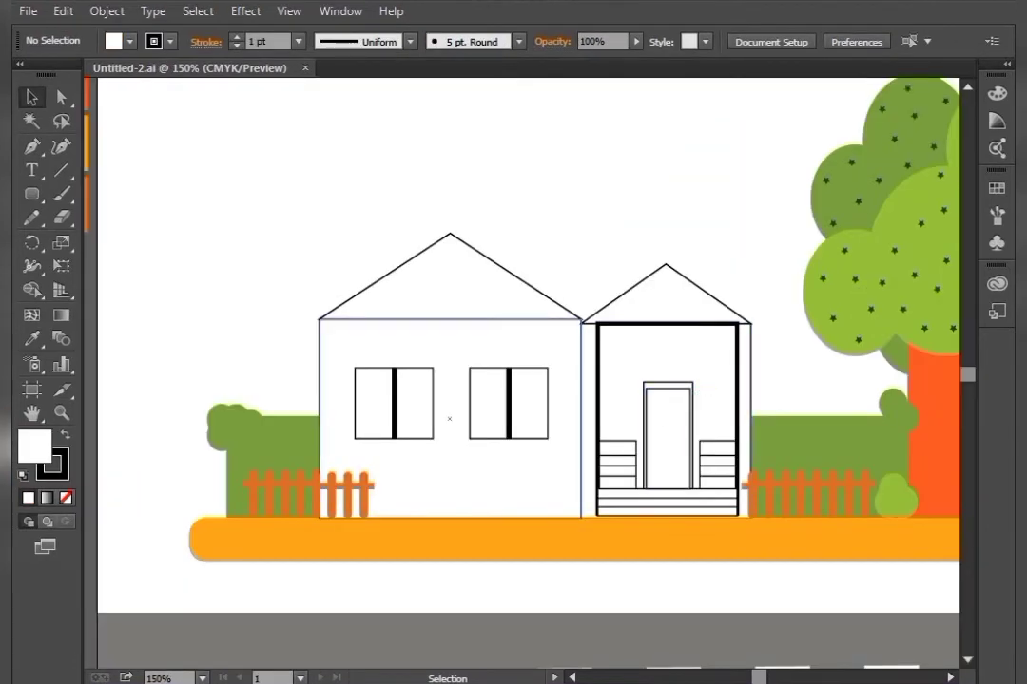
Fill the main house's wall rectangle with purple using the color picker
key("ctrl+plus")
left_click(425, 435)
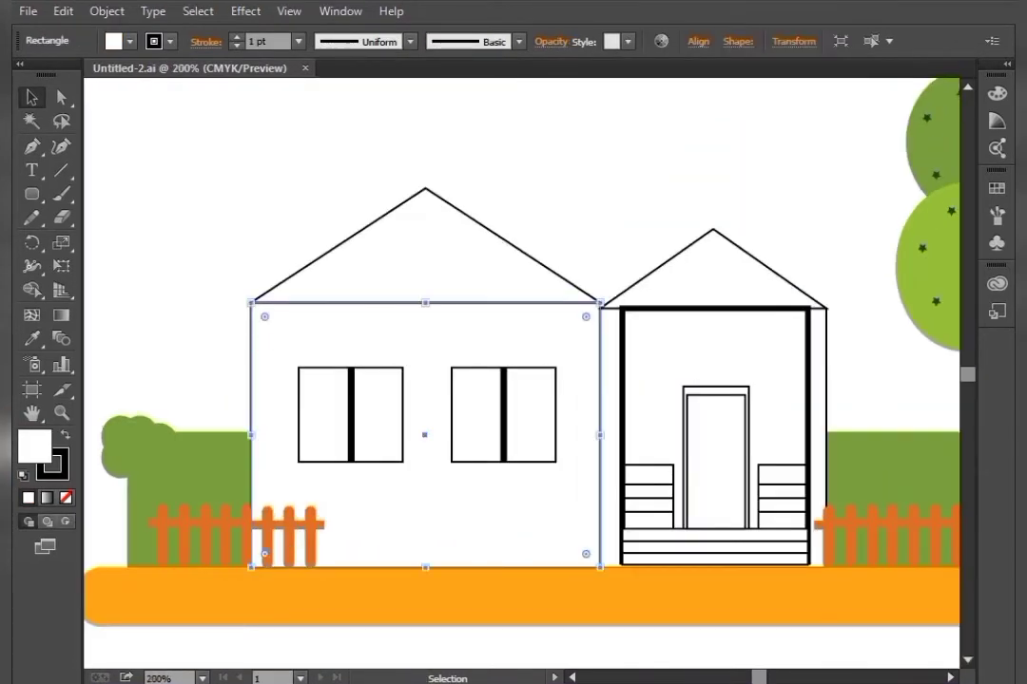
double_click(34, 447)
left_click(655, 252)
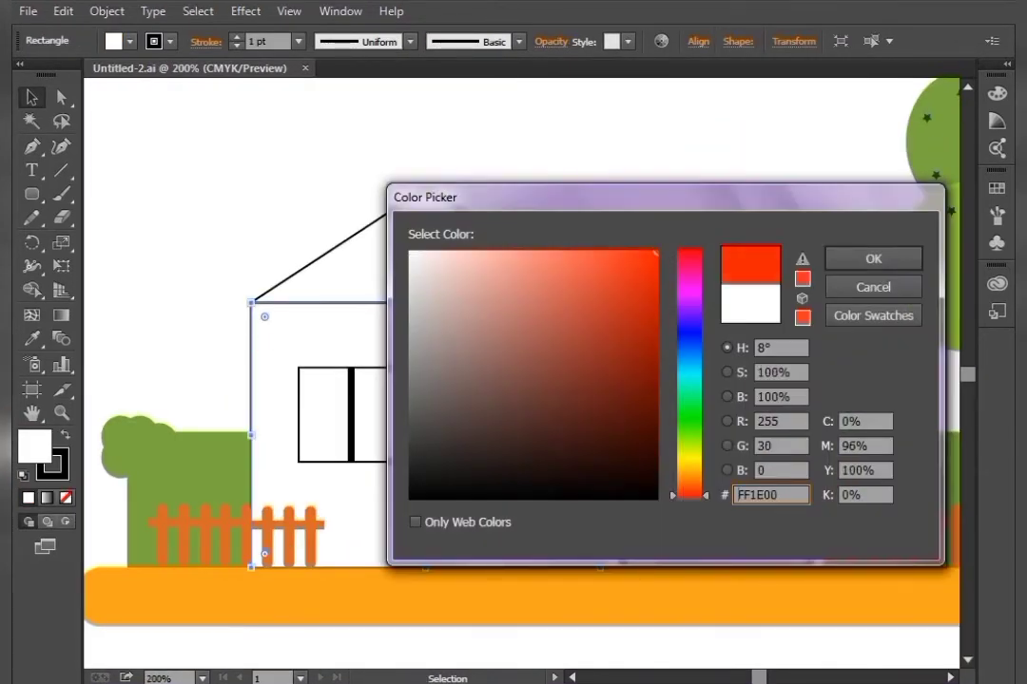
left_click_drag(690, 255, 690, 303)
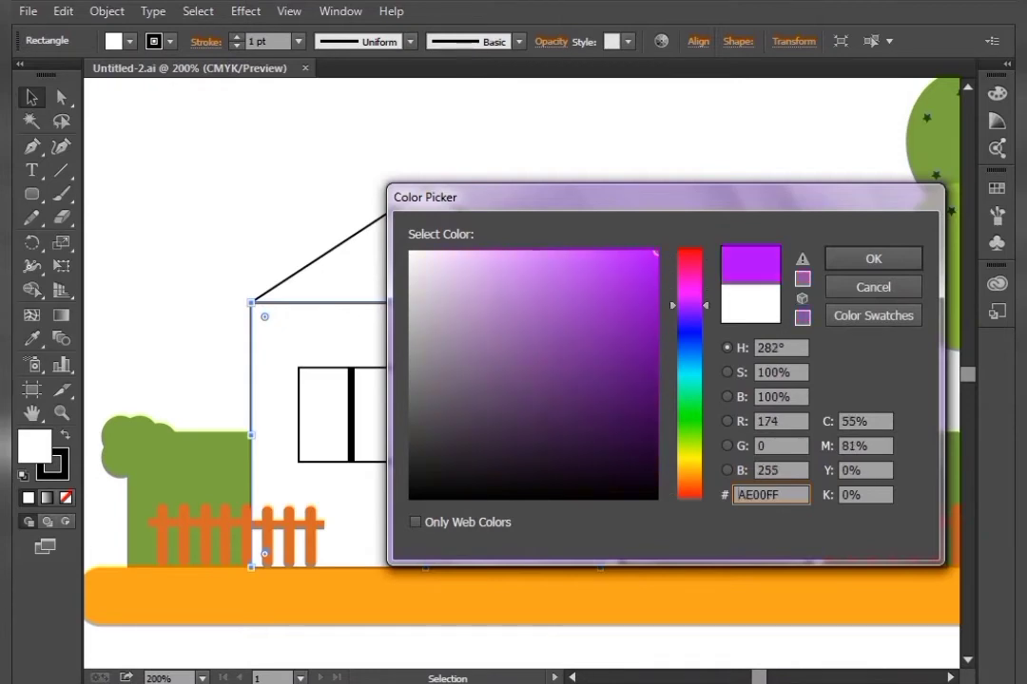
left_click(873, 259)
left_click(855, 262)
left_click_drag(846, 266, 850, 276)
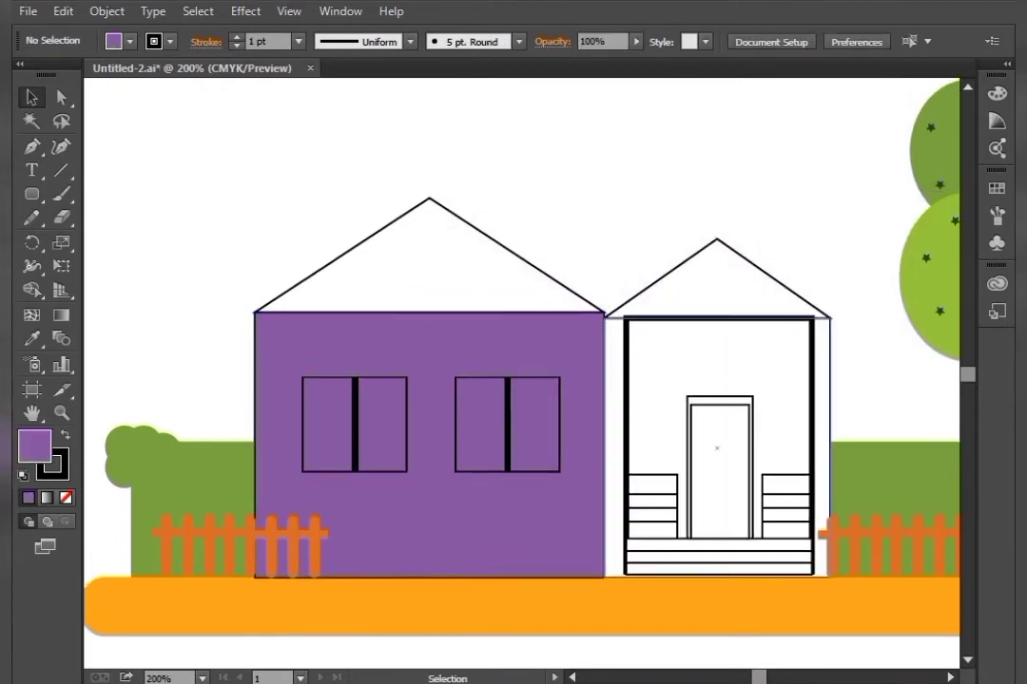
Fill the porch wall with the same purple sampled from the main house wall
left_click(656, 376)
key("i")
left_click(576, 366)
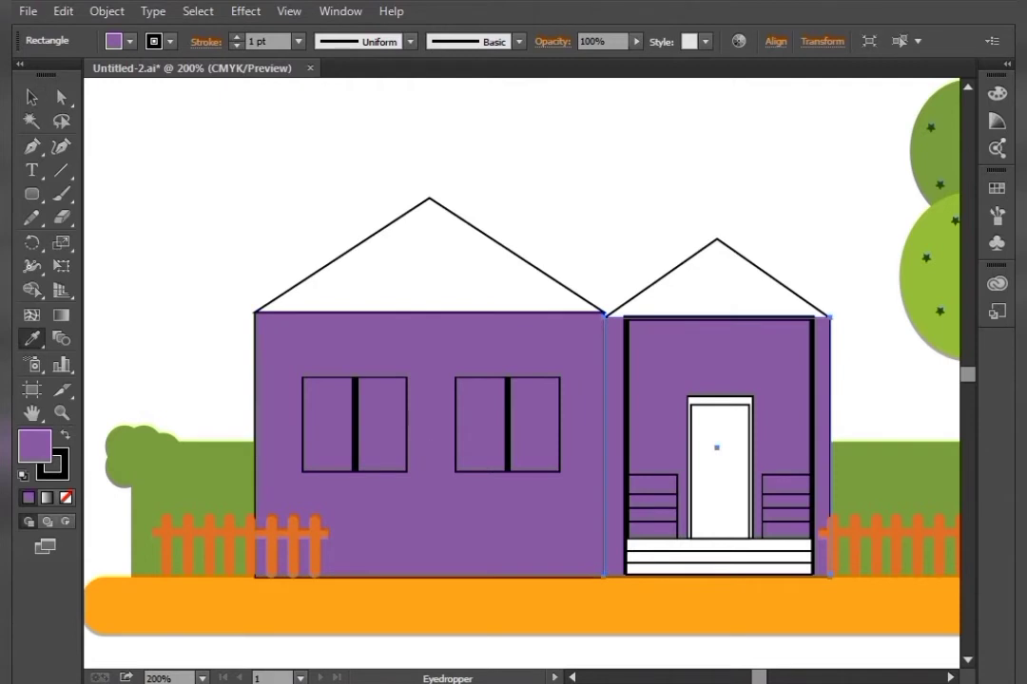
left_click(32, 98)
left_click(176, 223)
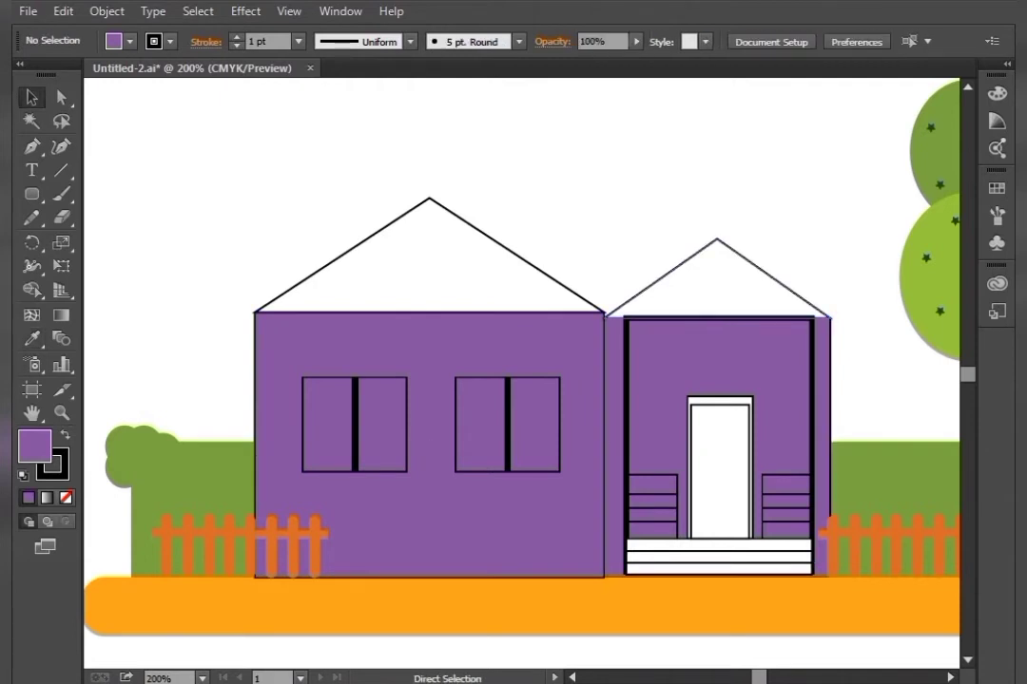
Fill the main house's roof with the yellow swatch
key("ctrl+minus")
key("ctrl+minus")
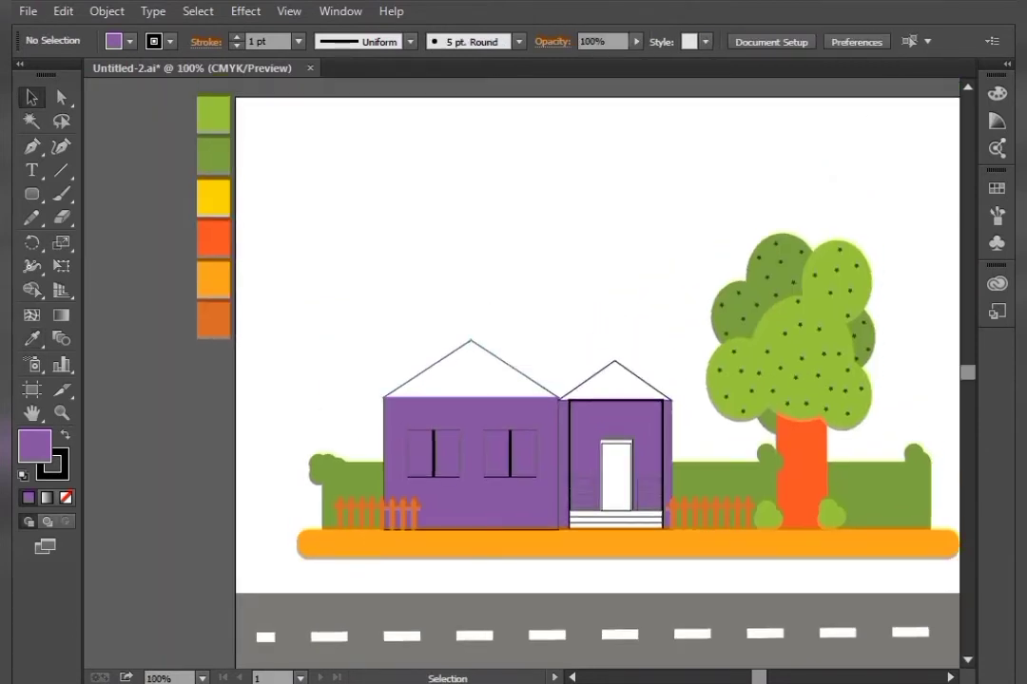
left_click(470, 373)
key("i")
left_click(213, 198)
left_click(31, 98)
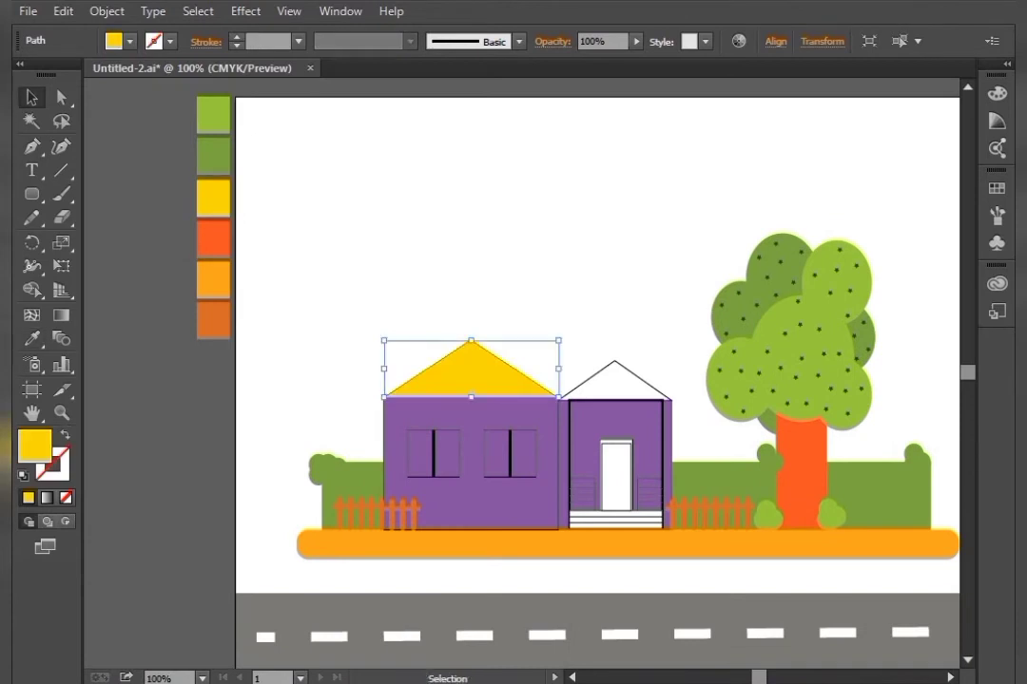
Fill the porch roof with the same yellow swatch
left_click(314, 256)
left_click(615, 383)
key("i")
left_click(213, 198)
key("v")
left_click(314, 261)
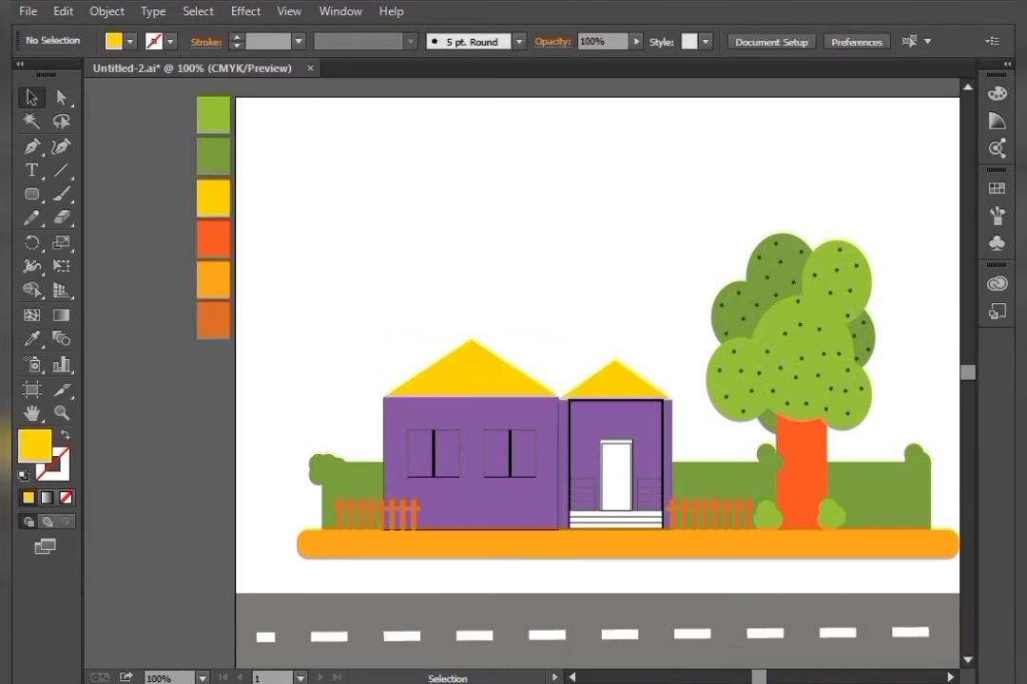
Select both windows, swap fill and stroke, and fill them with bright blue
key("ctrl+plus")
key("ctrl+plus")
key("ctrl+plus")
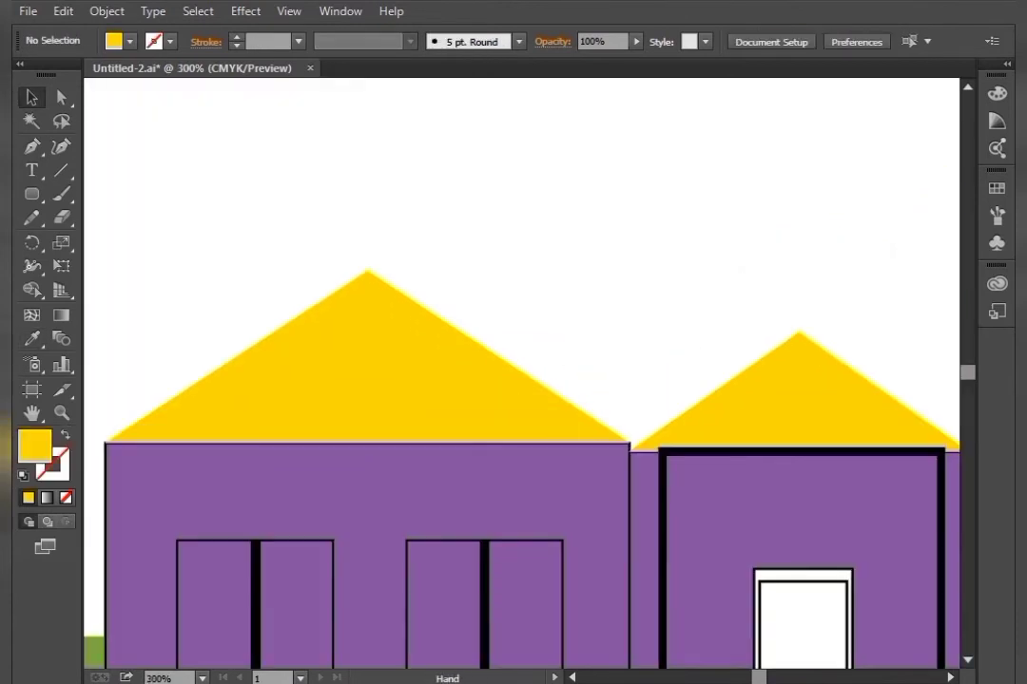
left_click_drag(371, 514, 455, 293)
left_click(454, 380)
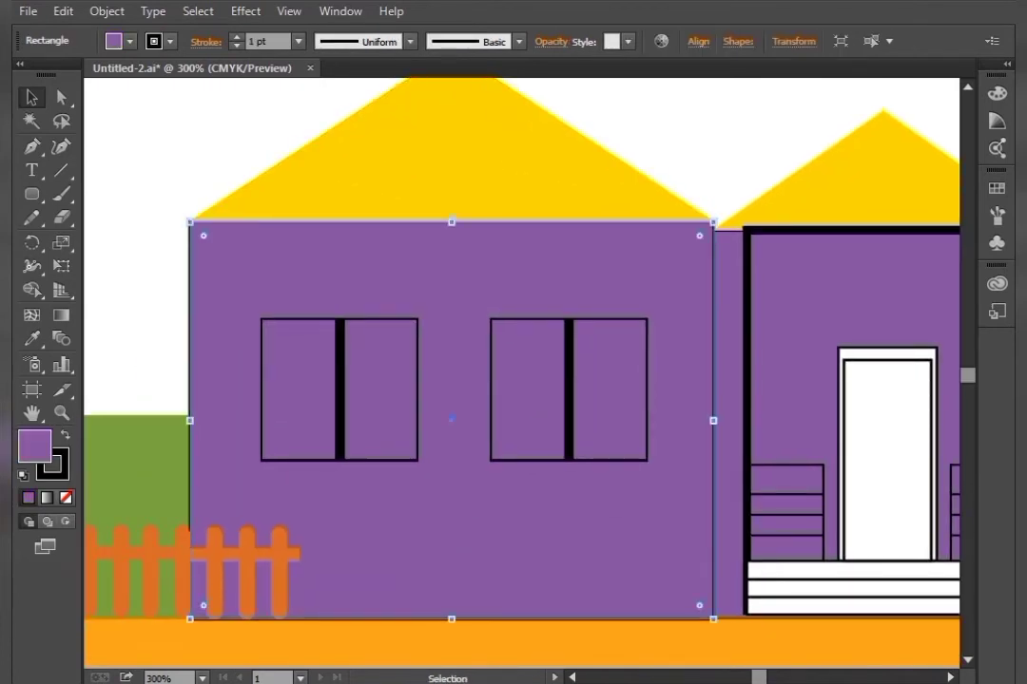
left_click(492, 379)
left_click(417, 389, "shift")
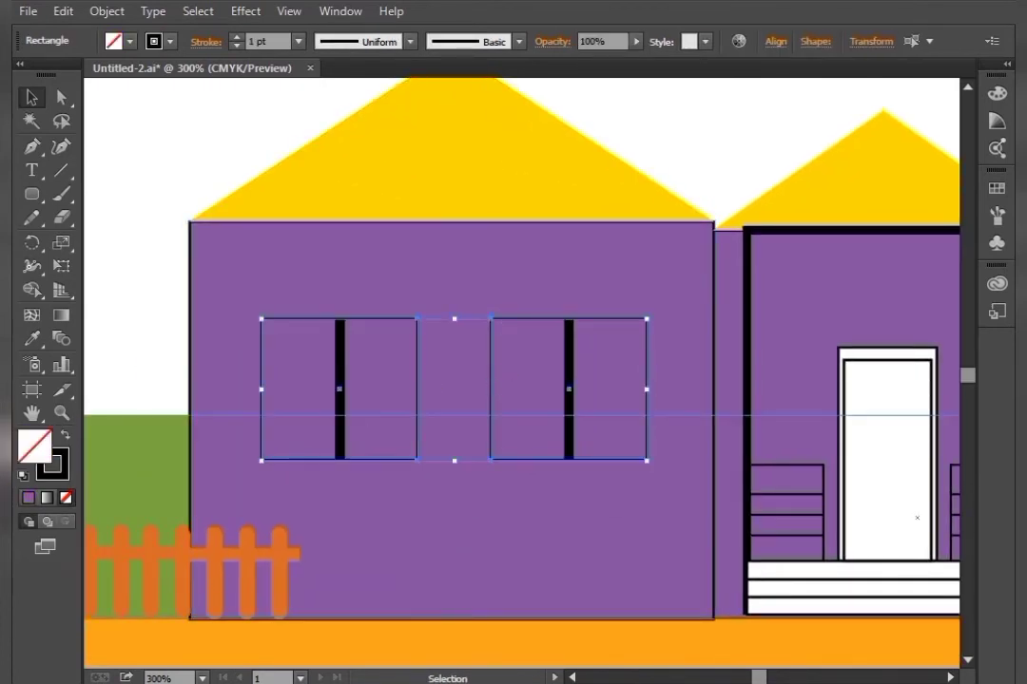
key("shift+x")
double_click(35, 447)
mouse_move(690, 355)
left_mouse_down()
mouse_move(690, 374)
mouse_move(691, 362)
left_mouse_up()
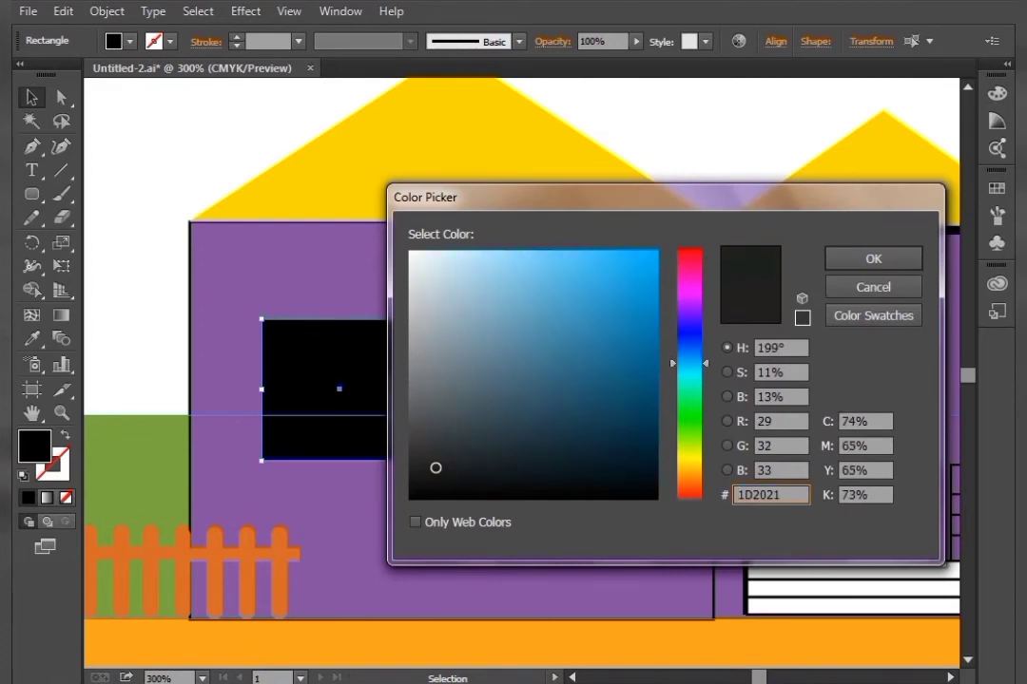
left_click(653, 257)
left_click(873, 258)
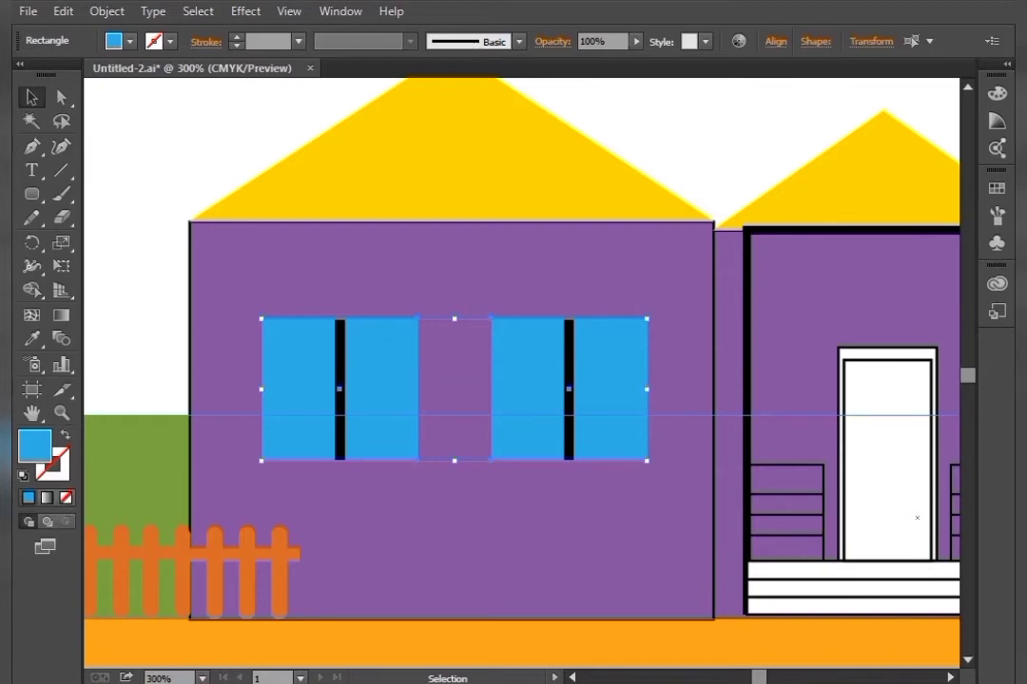
Give both windows a white stroke of 3 pt
double_click(57, 461)
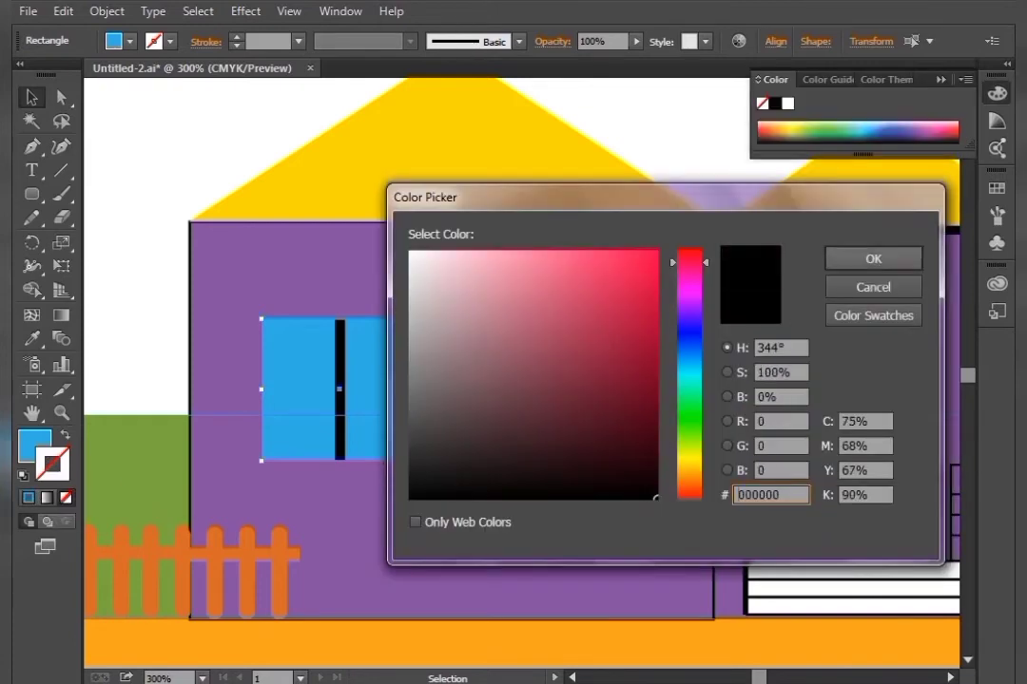
left_click(412, 272)
left_click_drag(412, 273, 408, 250)
left_click(872, 258)
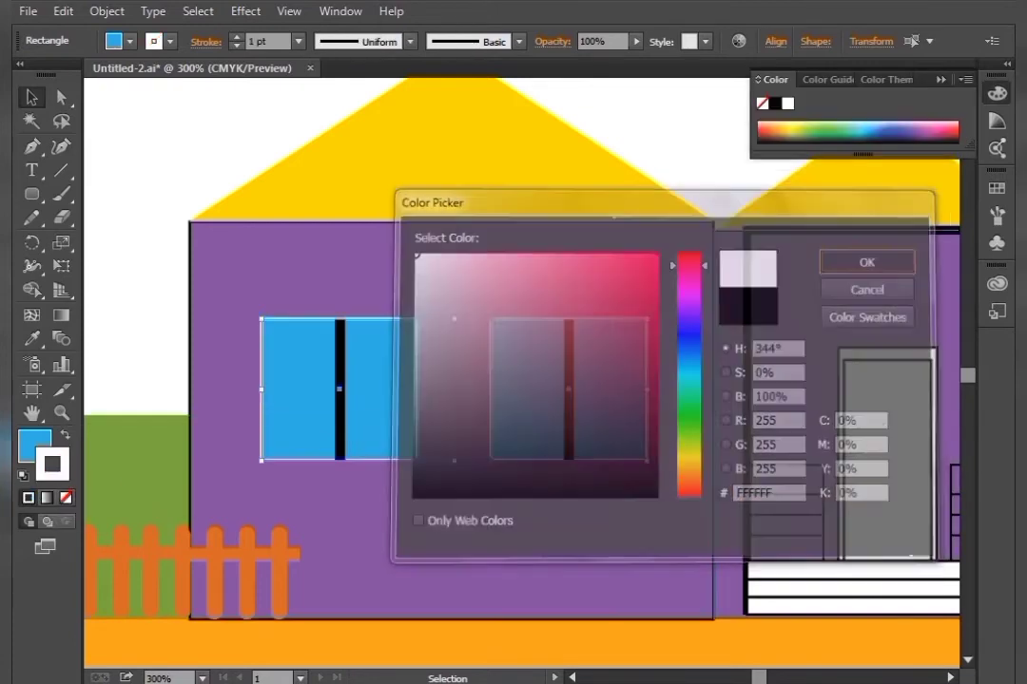
left_click(236, 37)
left_click(237, 37)
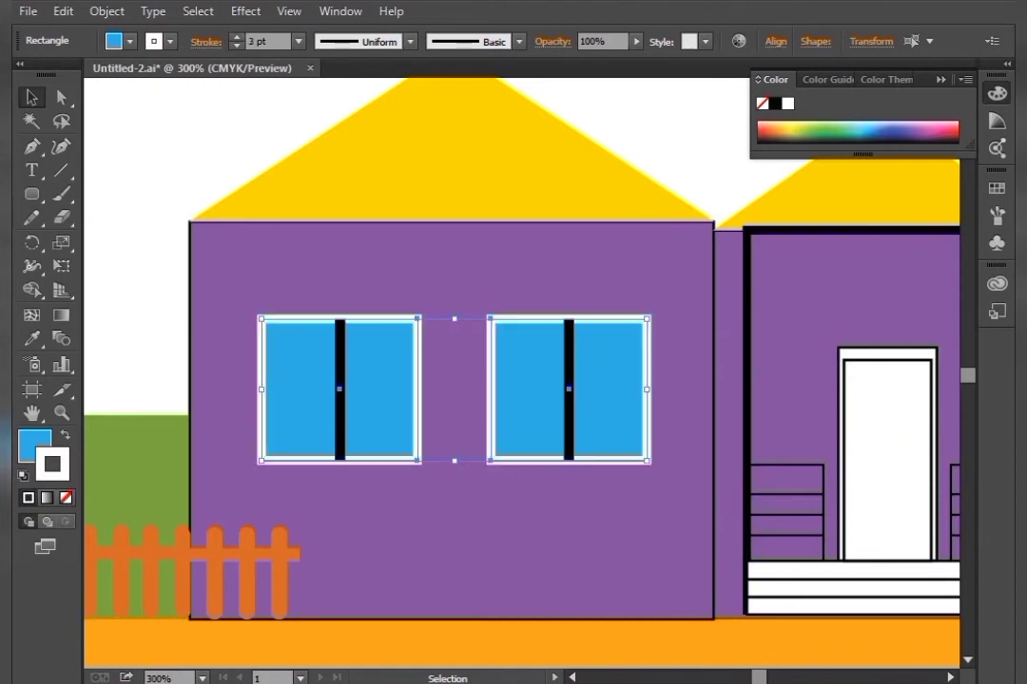
Make both window mullions white with no stroke
left_click(269, 138)
left_click(341, 390)
left_click(569, 385, "shift")
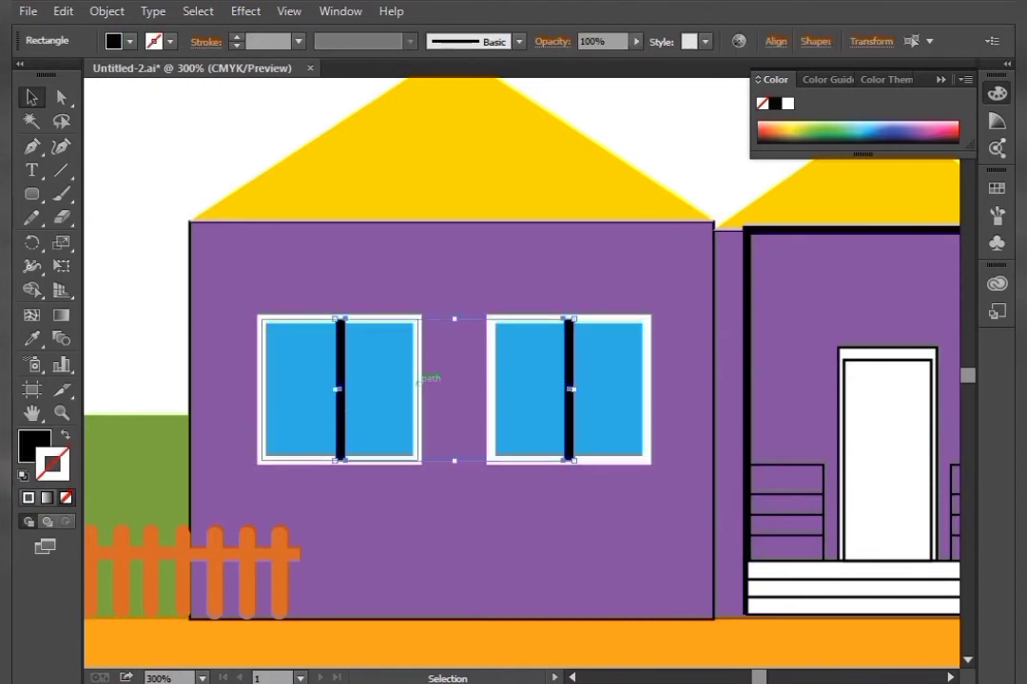
left_click(237, 37)
left_click(66, 435)
left_click(66, 499)
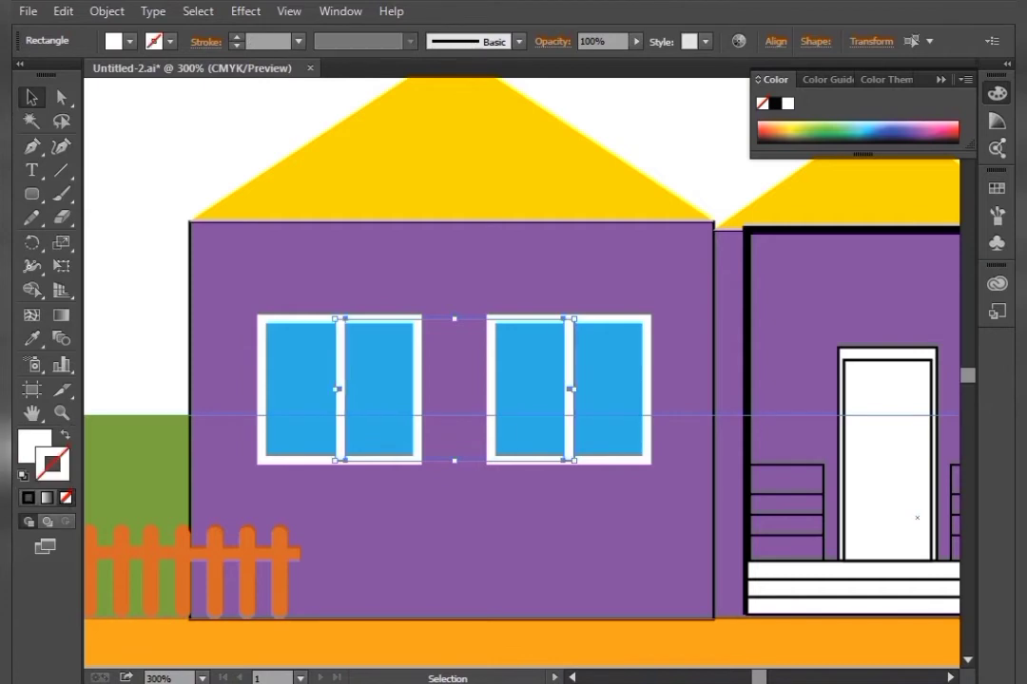
Change the porch frame to a white 3 pt outline with no fill and nudge it slightly down
left_click(141, 275)
key("space")
left_click_drag(757, 382, 497, 376)
left_click(498, 375)
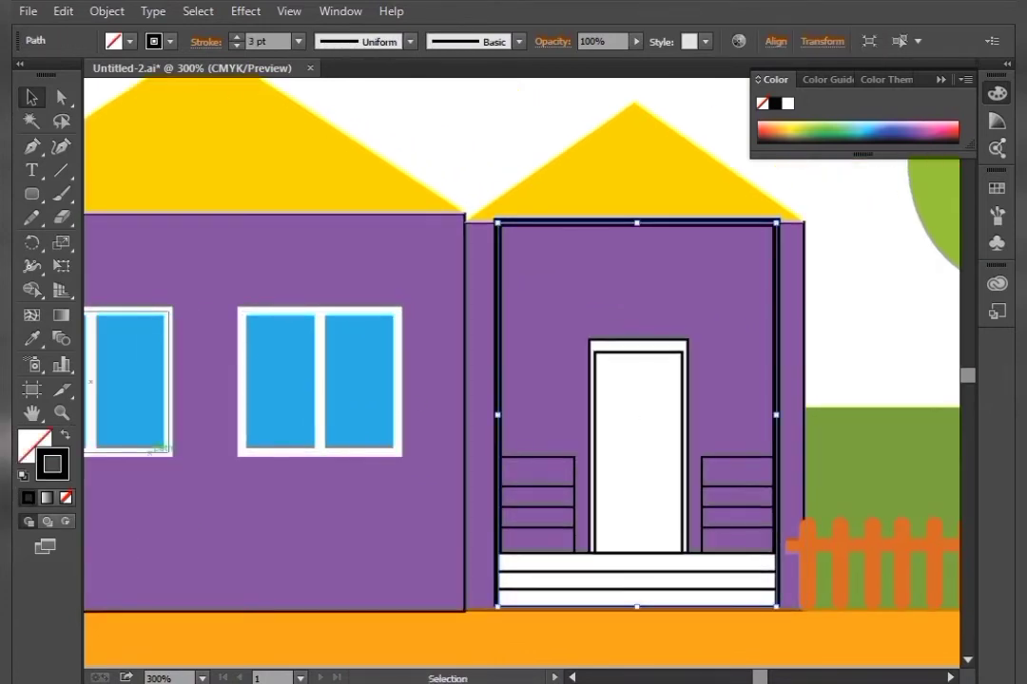
key("d")
key("slash")
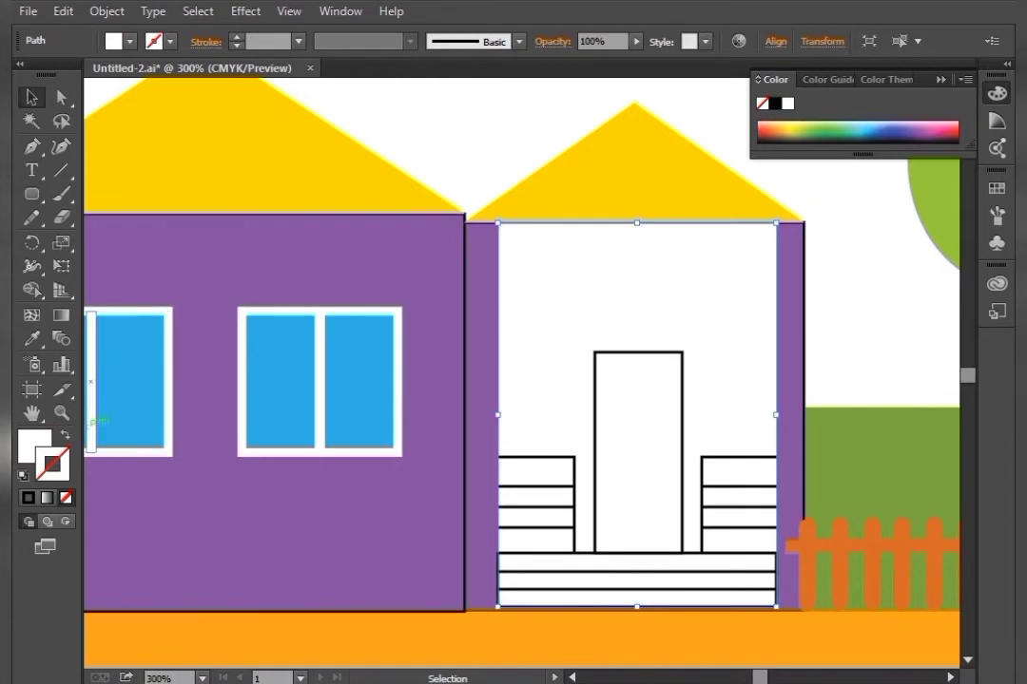
key("shift+x")
left_click(236, 36)
left_click(236, 36)
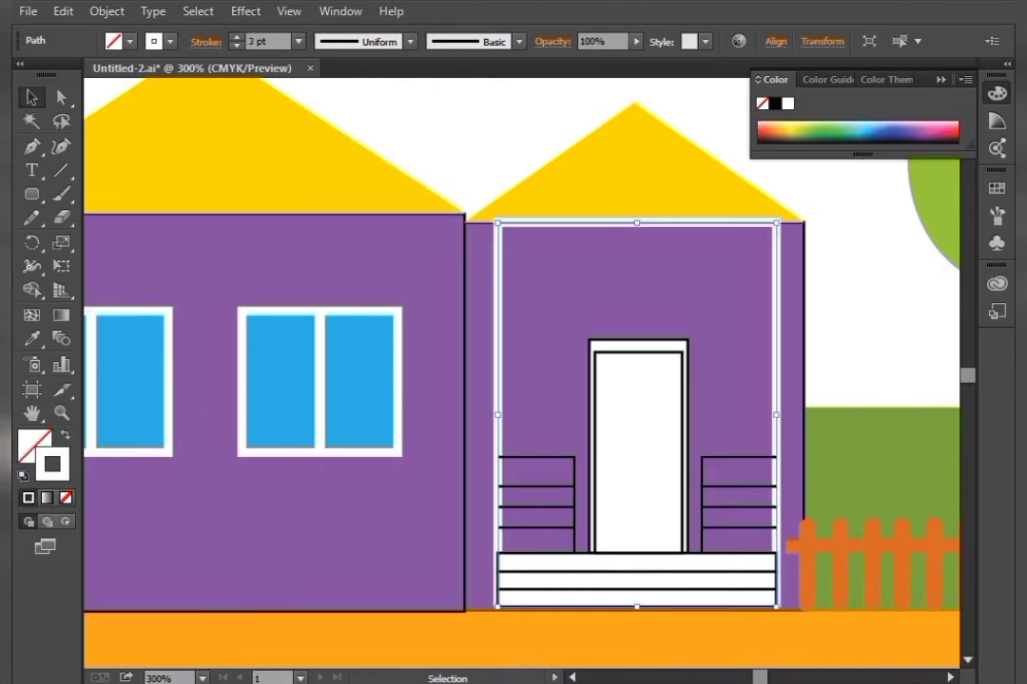
left_click(427, 134)
left_click(549, 222)
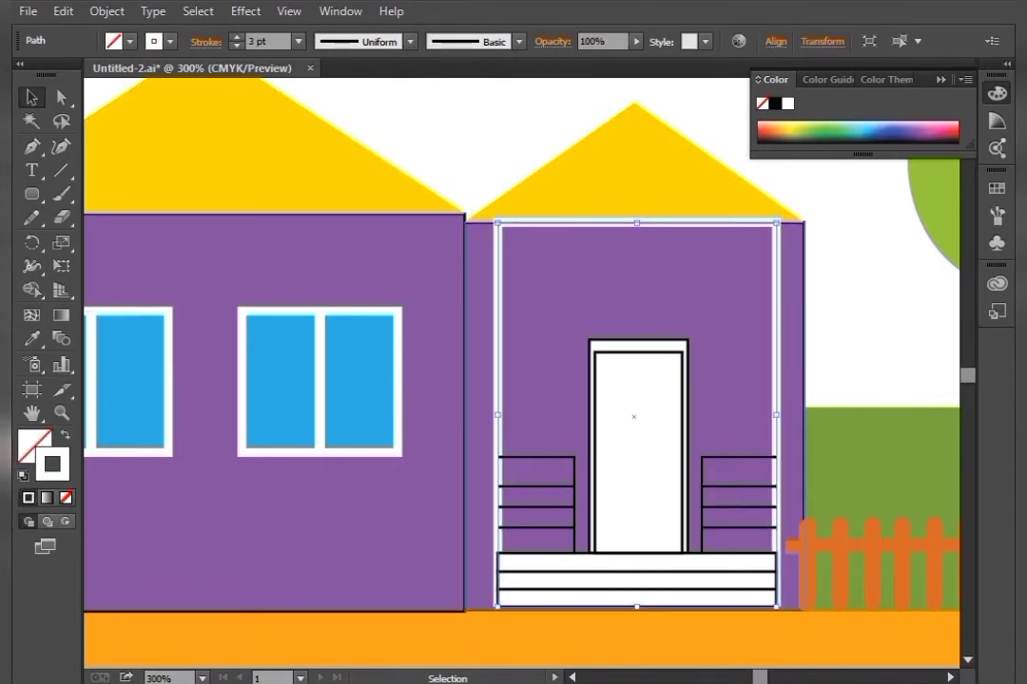
left_click_drag(637, 224, 637, 228)
key("ctrl+shift+a")
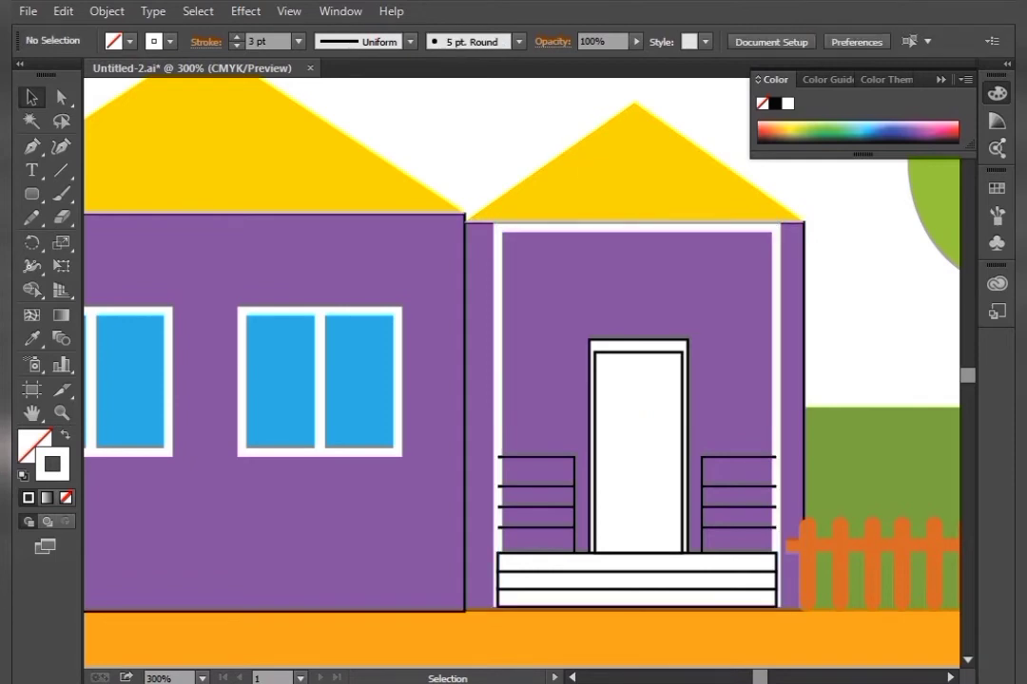
Fill the door with dark brown 1C0606
left_click(637, 450)
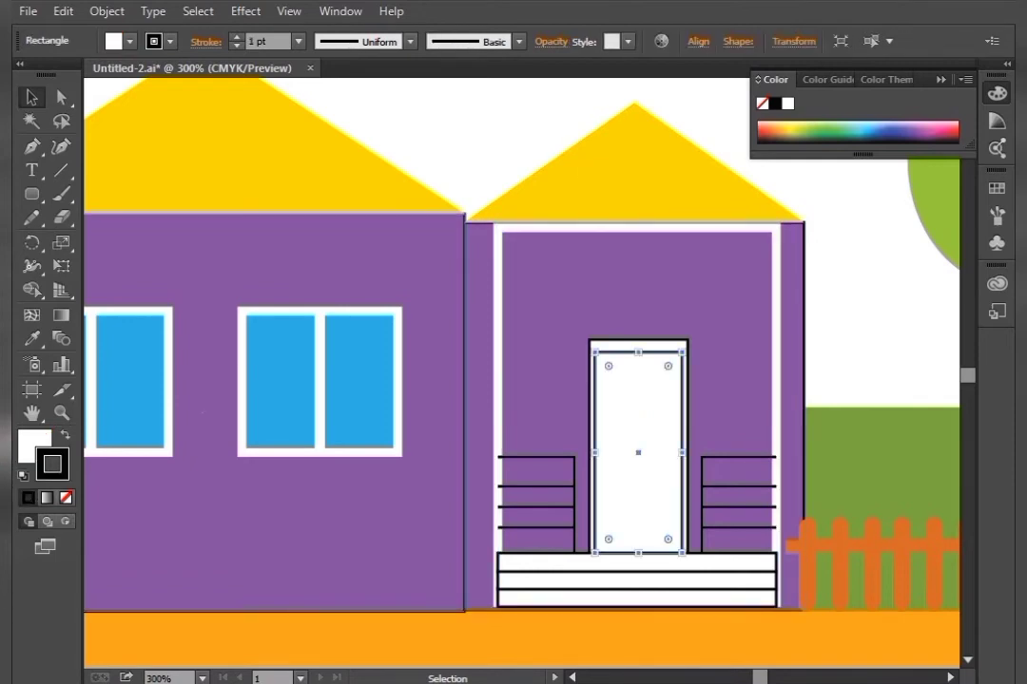
double_click(32, 444)
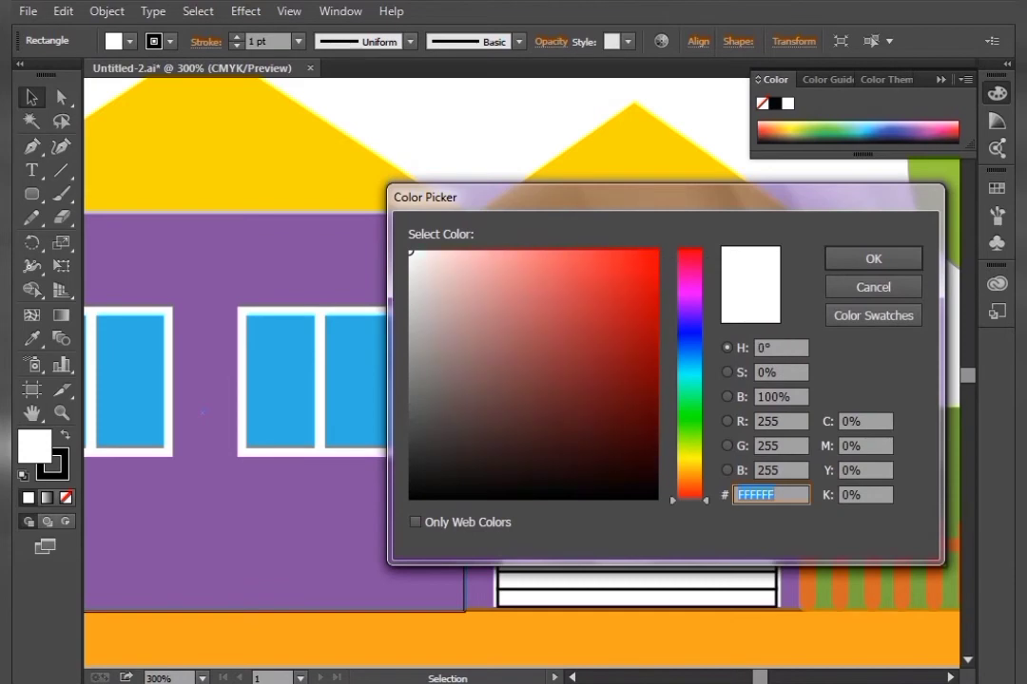
left_click(460, 487)
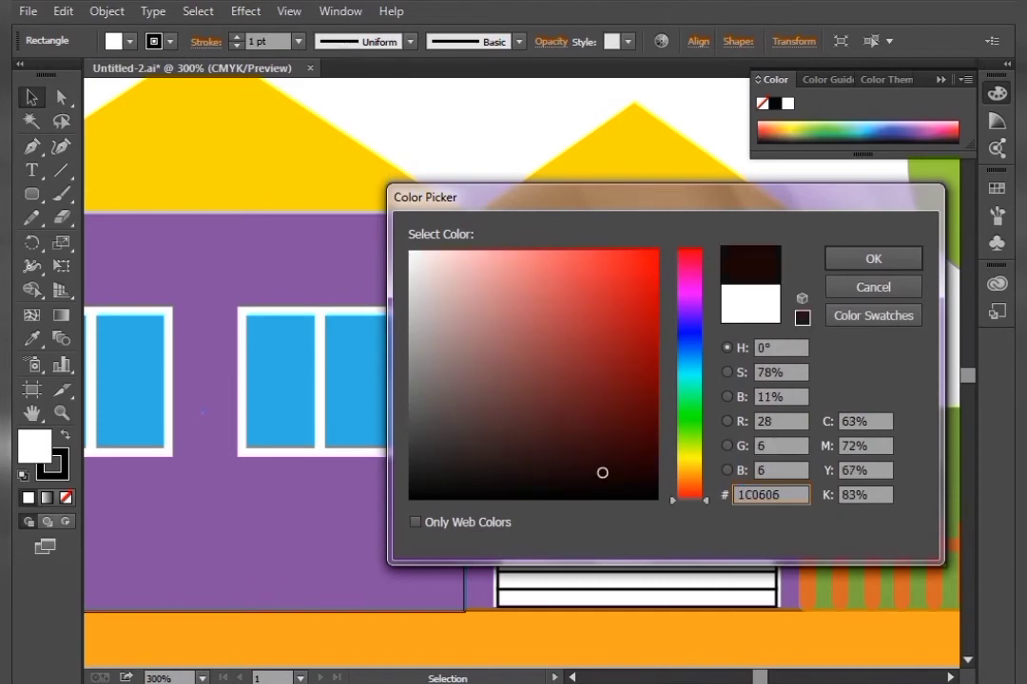
key("Return")
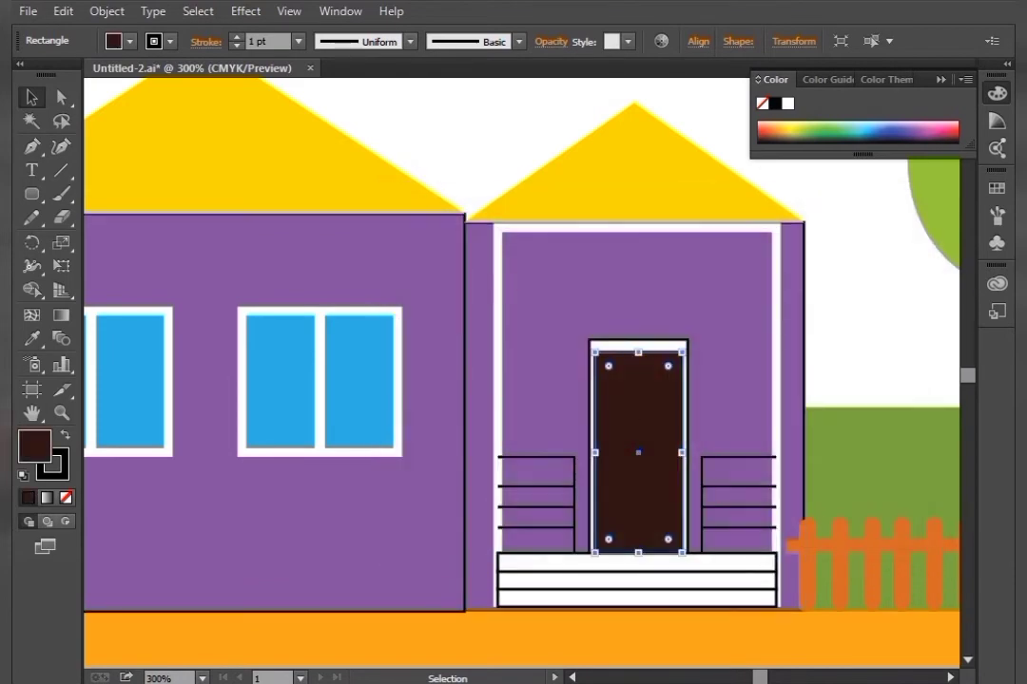
Remove the door frame's fill and give it a white stroke
key("ctrl+shift+a")
left_click(638, 452)
key("slash")
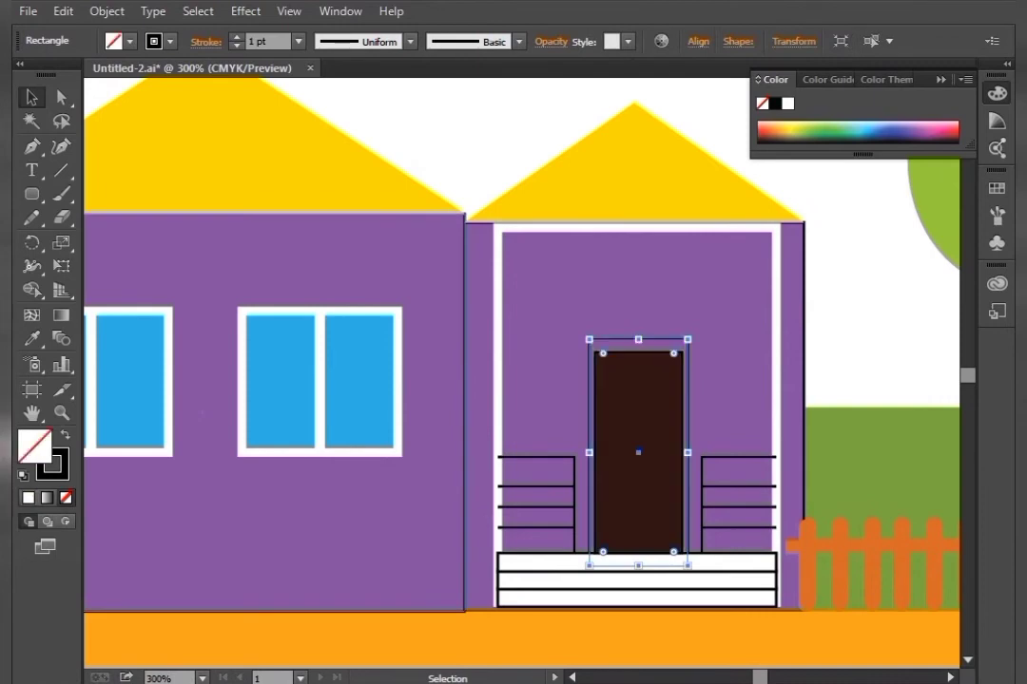
key("ctrl+z")
key("shift+x")
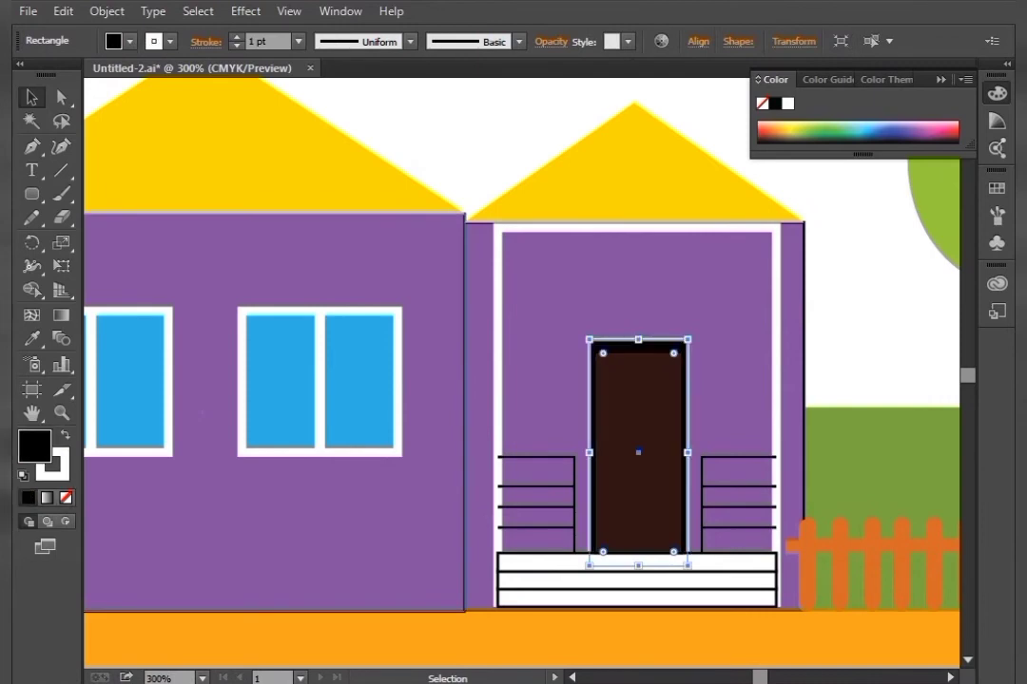
key("slash")
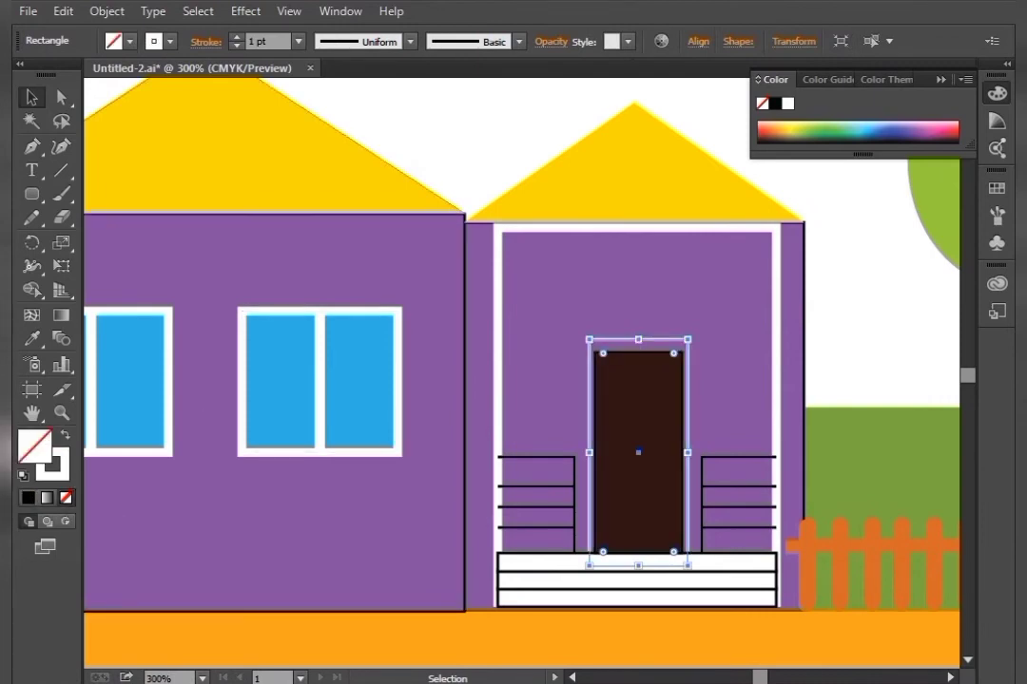
Fill the door frame white without stroke and lower its top edge to just above the door
key("ctrl+plus")
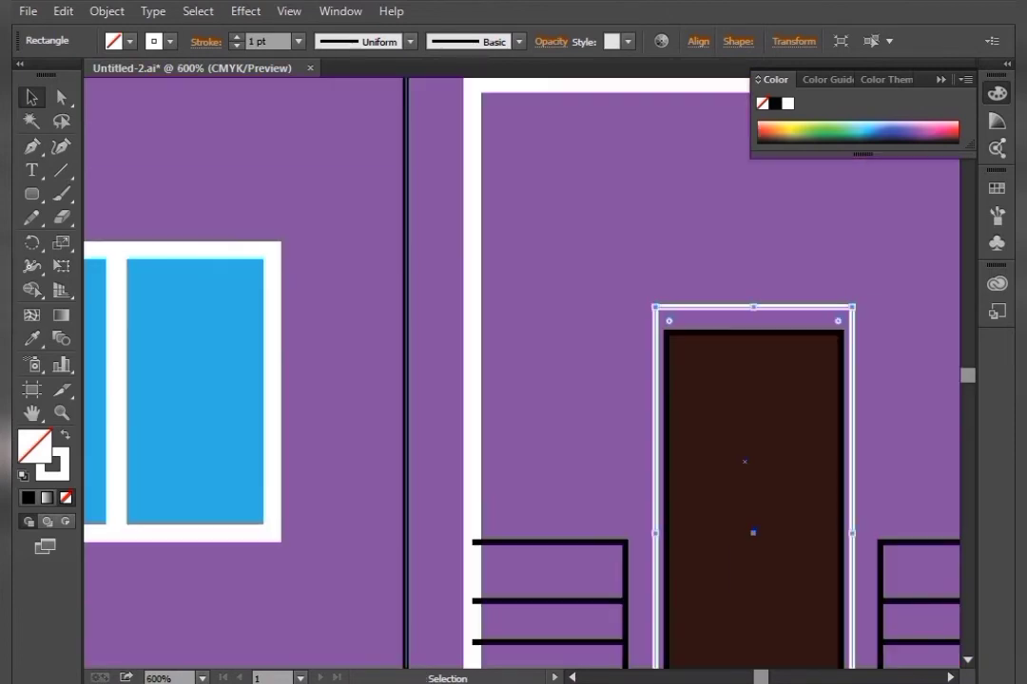
left_click_drag(745, 462, 502, 410)
left_click_drag(504, 454, 531, 396)
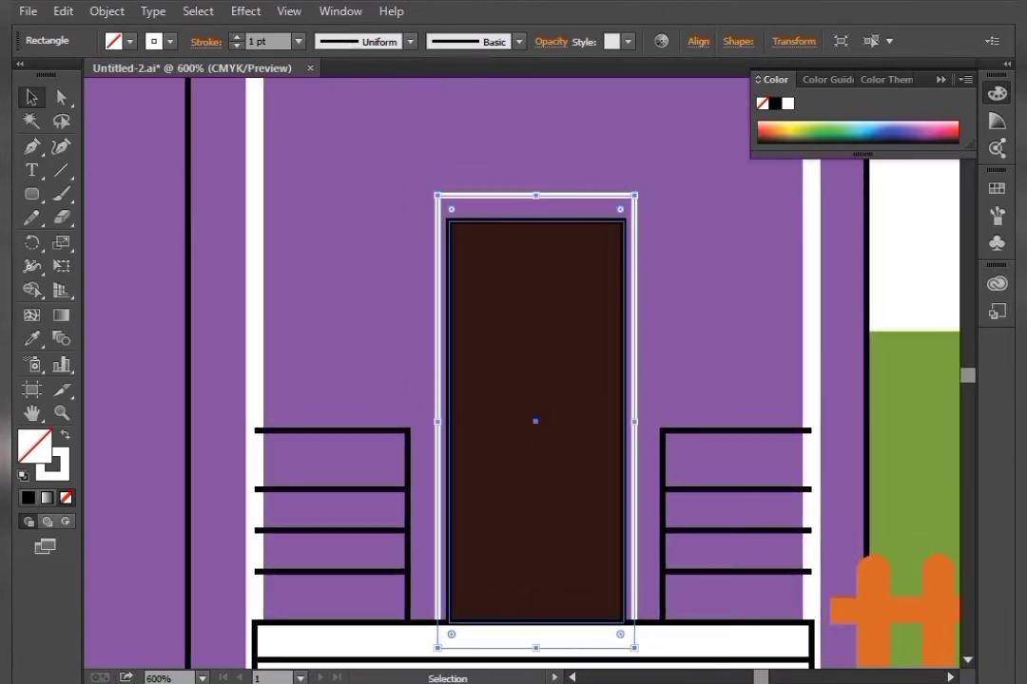
left_click(65, 434)
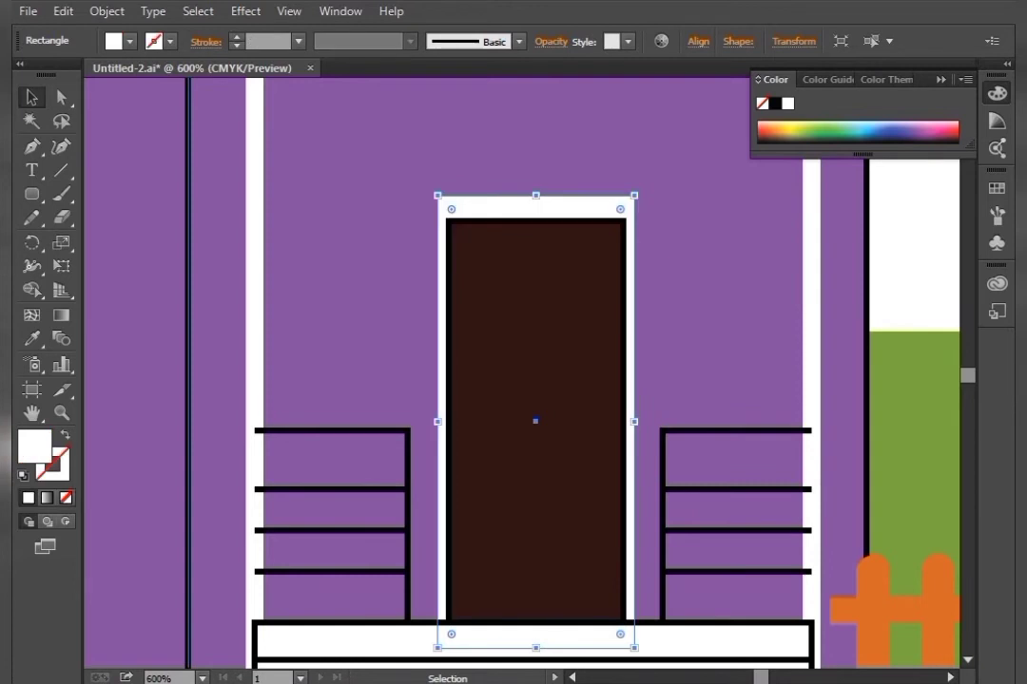
left_click_drag(536, 195, 536, 208)
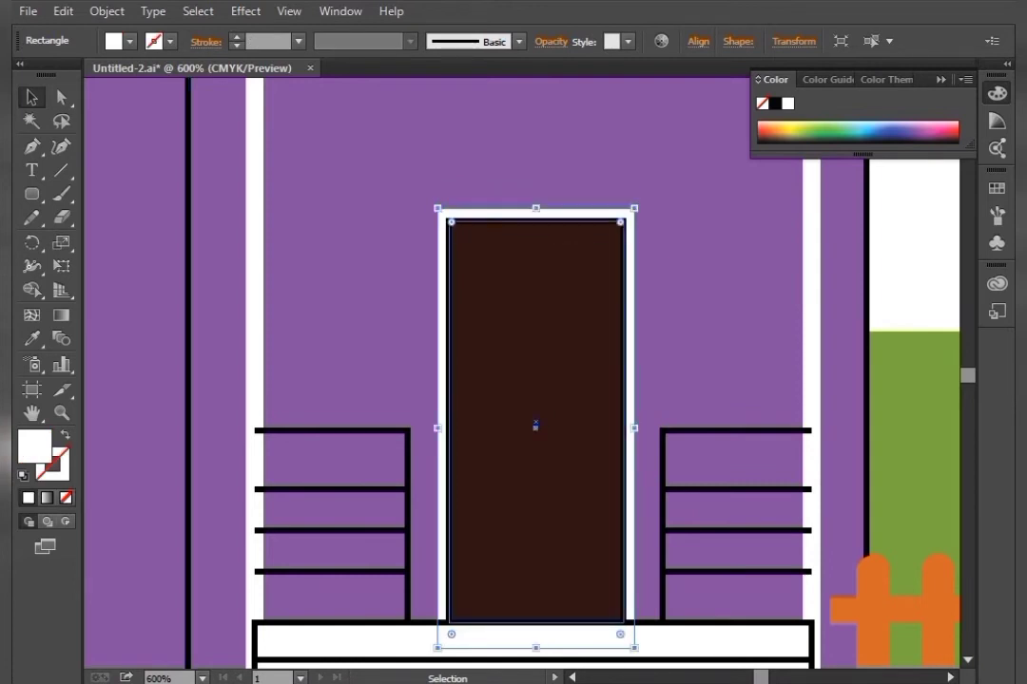
Remove the outline from the brown door, keeping its dark brown fill
left_click(536, 419)
left_click(66, 498)
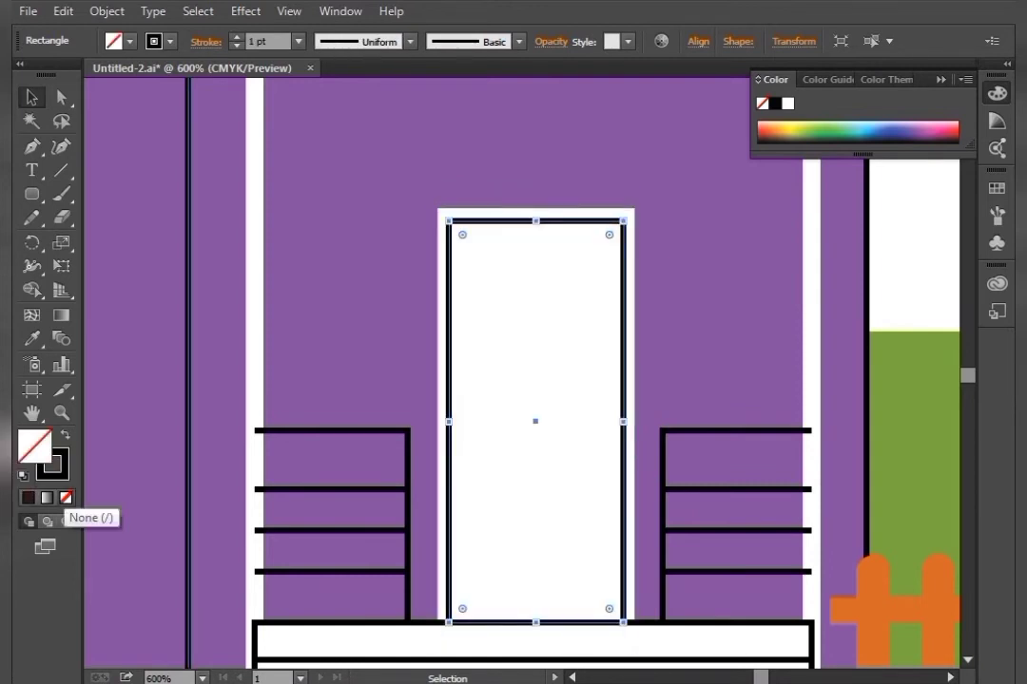
key("ctrl+z")
left_click(53, 465)
left_click(66, 497)
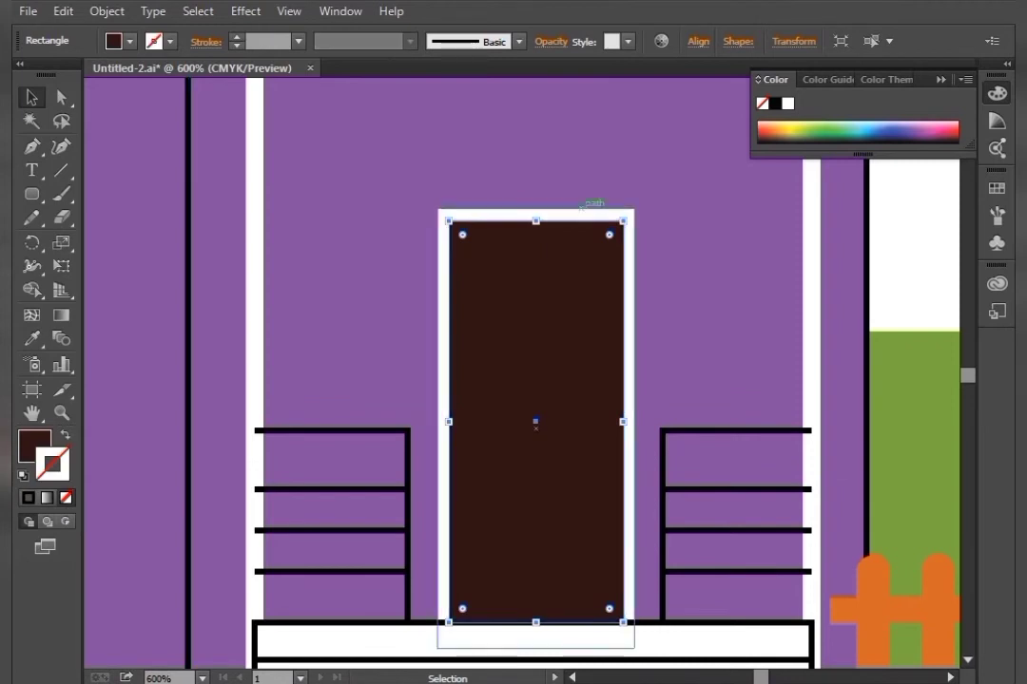
Narrow the white door frame's sides and lower its top edge so it hugs the door
left_click(444, 370)
left_click_drag(440, 424, 443, 429)
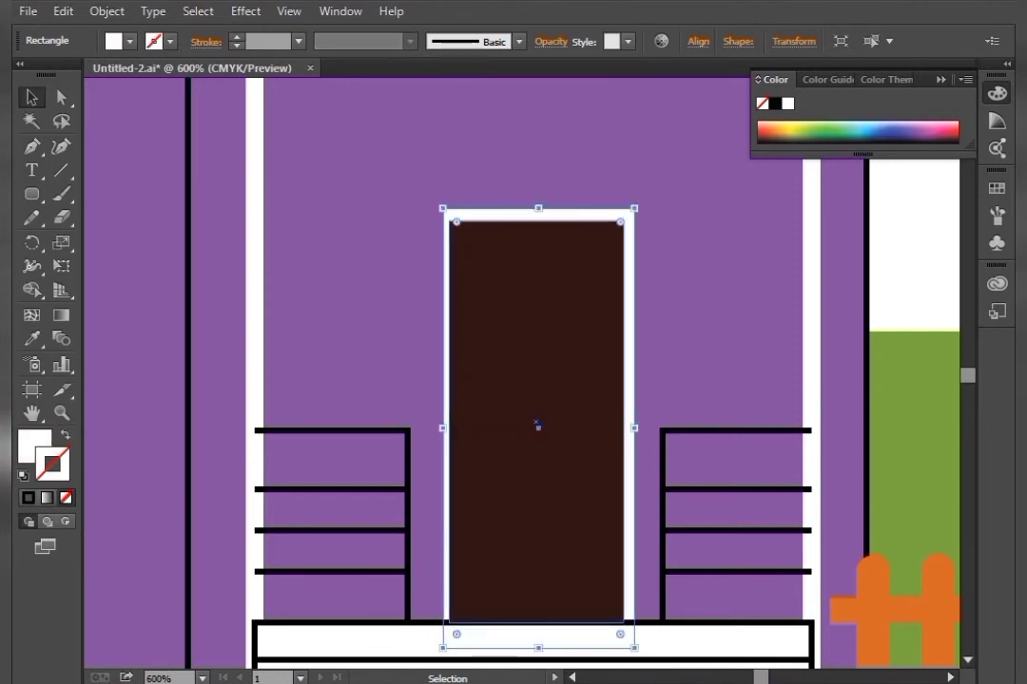
left_click_drag(635, 428, 628, 428)
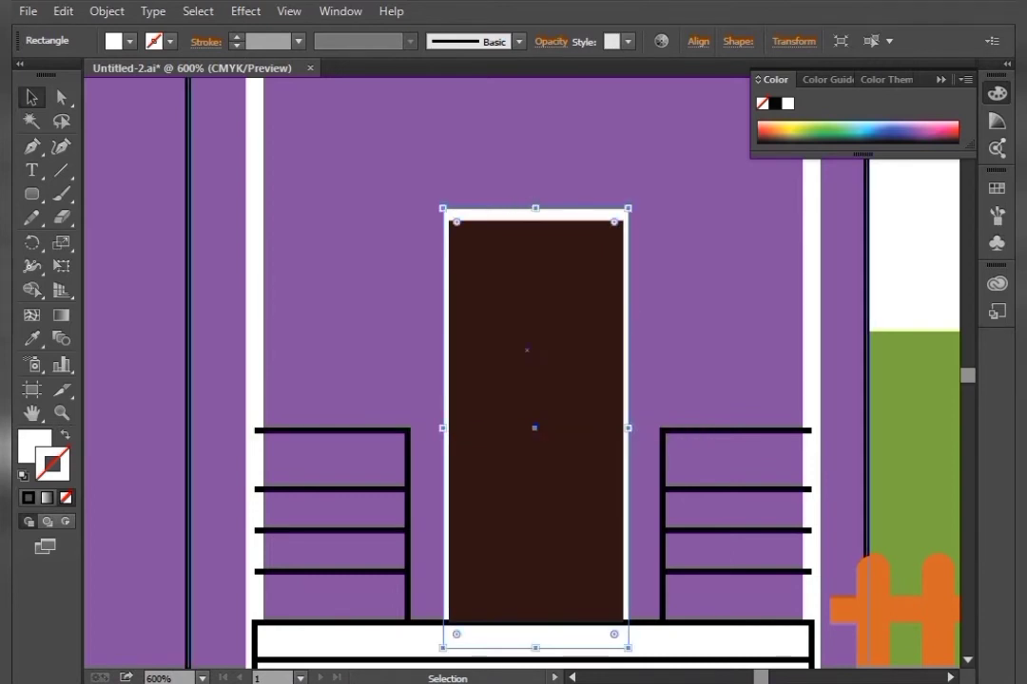
left_click_drag(535, 208, 534, 215)
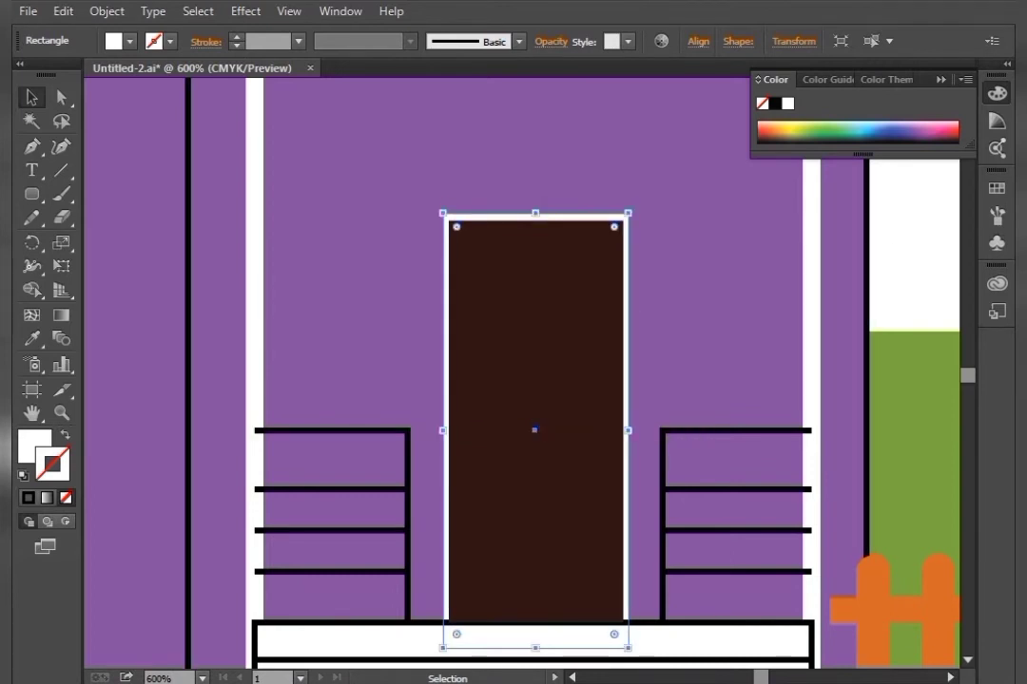
Select both porch railings and set their stroke colour to white FFFFFF
left_click(908, 252)
key("space")
left_click_drag(713, 318, 754, 234)
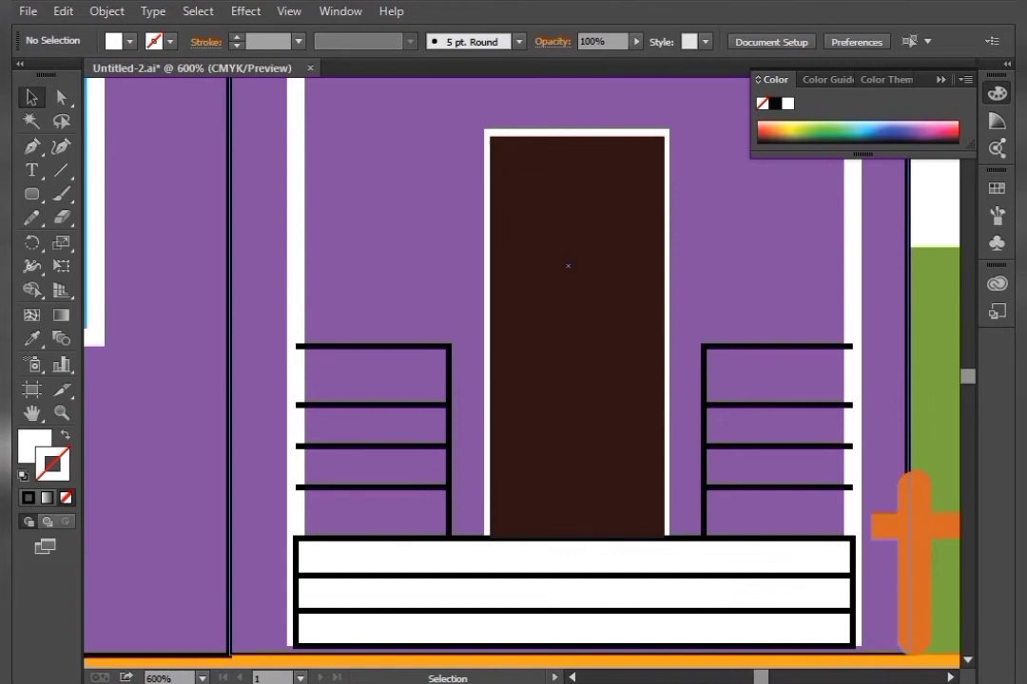
left_click(451, 385)
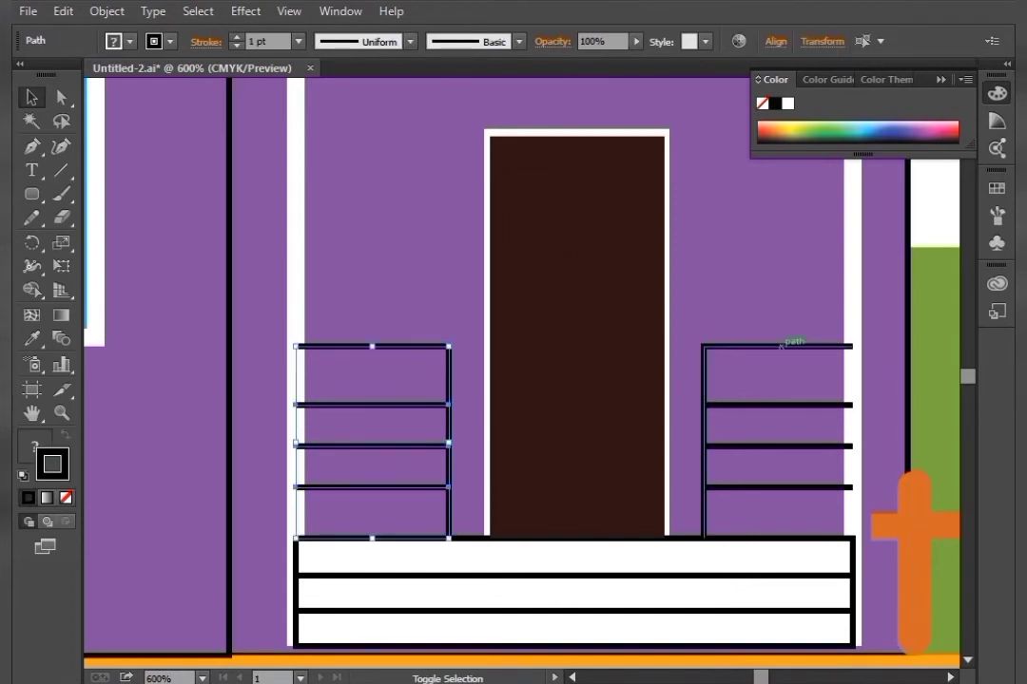
left_click(781, 345, "shift")
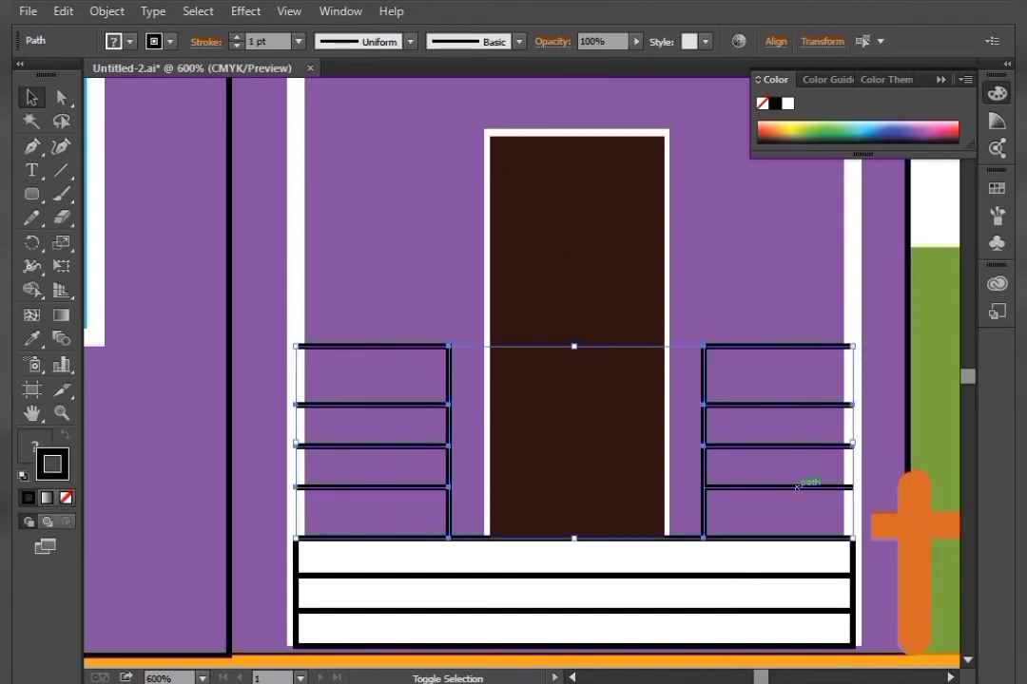
double_click(52, 463)
type("FFFFFF")
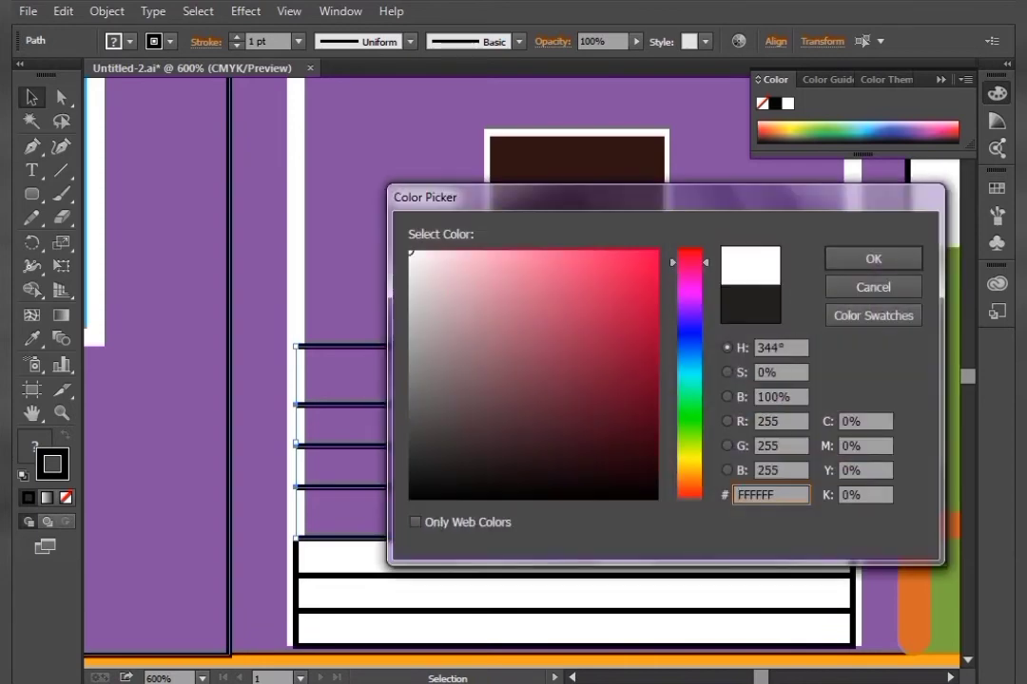
key("Return")
key("ctrl+shift+a")
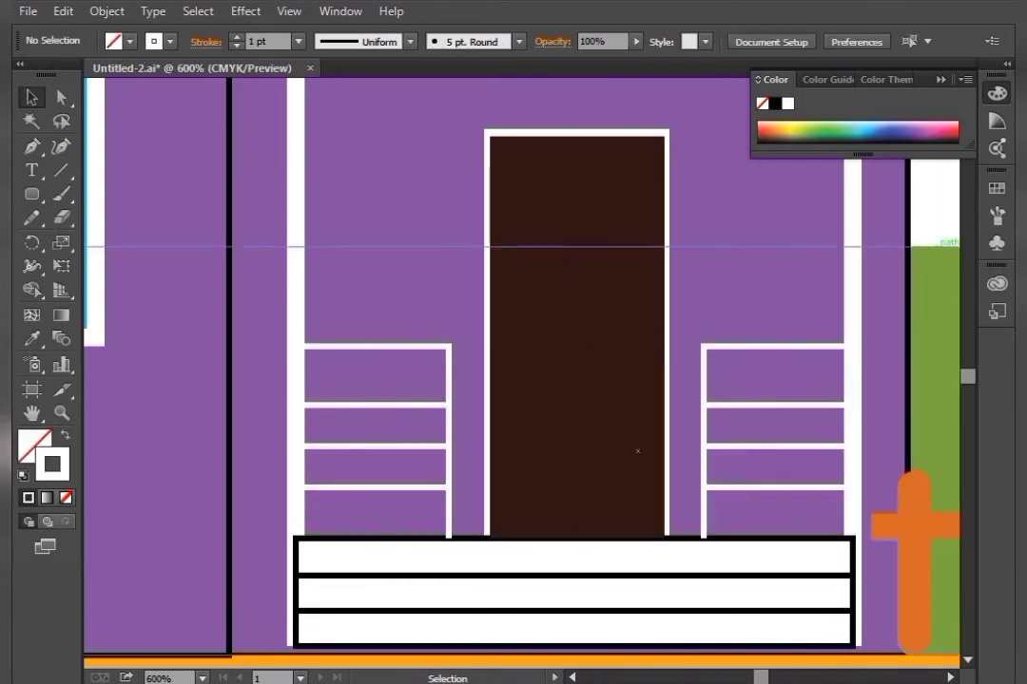
Fill the middle porch step with the road's grey using the Eyedropper
left_click(692, 635)
key("ctrl+minus")
key("ctrl+minus")
key("ctrl+minus")
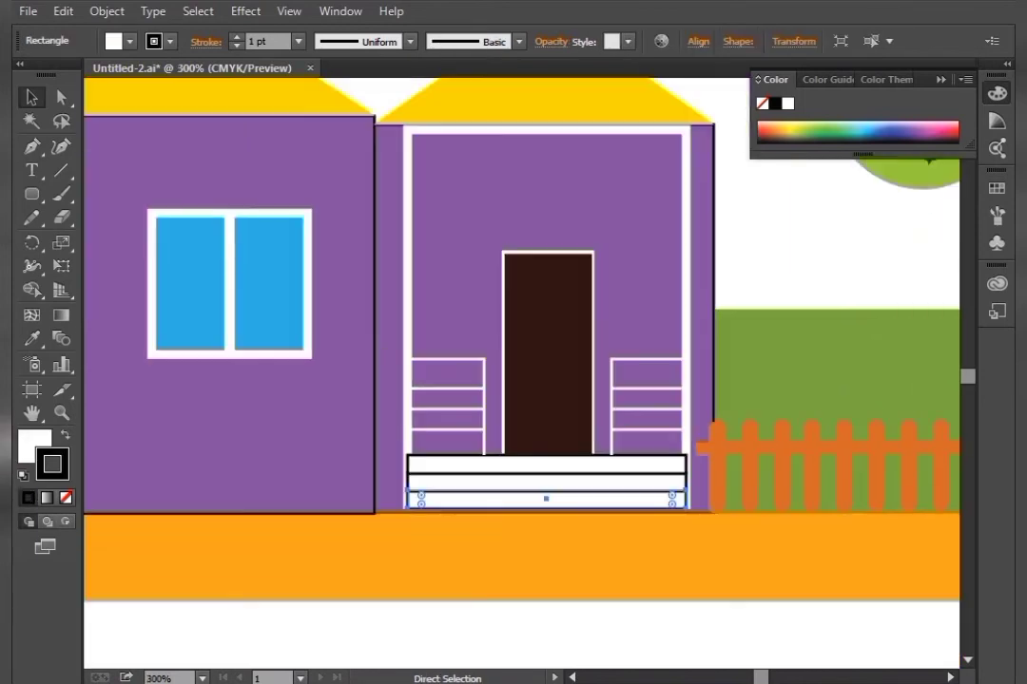
left_click(566, 447)
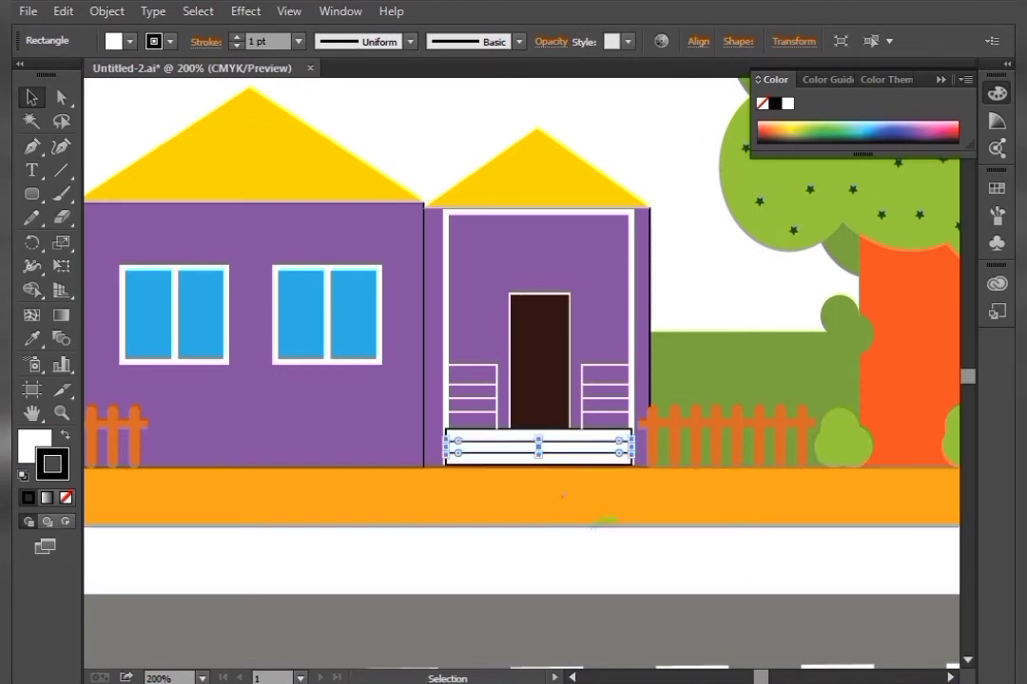
key("i")
left_click(591, 618)
left_click(31, 97)
key("ctrl+plus")
key("ctrl+plus")
key("ctrl+plus")
key("ctrl+plus")
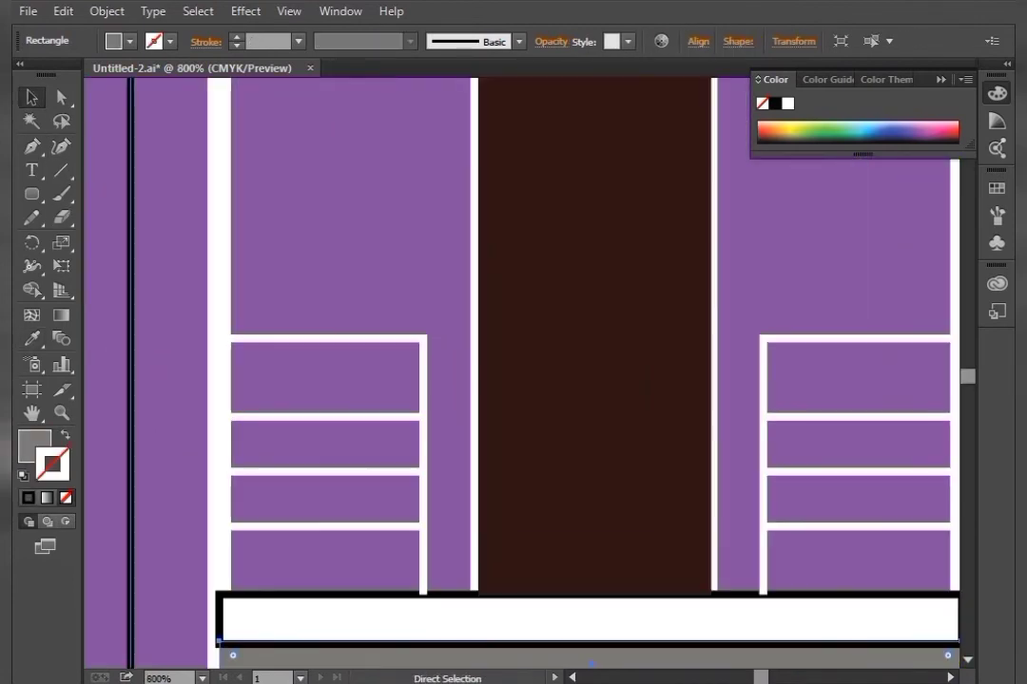
Give the bottom porch step the same grey by sampling the middle step with the Eyedropper
left_click_drag(477, 552, 466, 232)
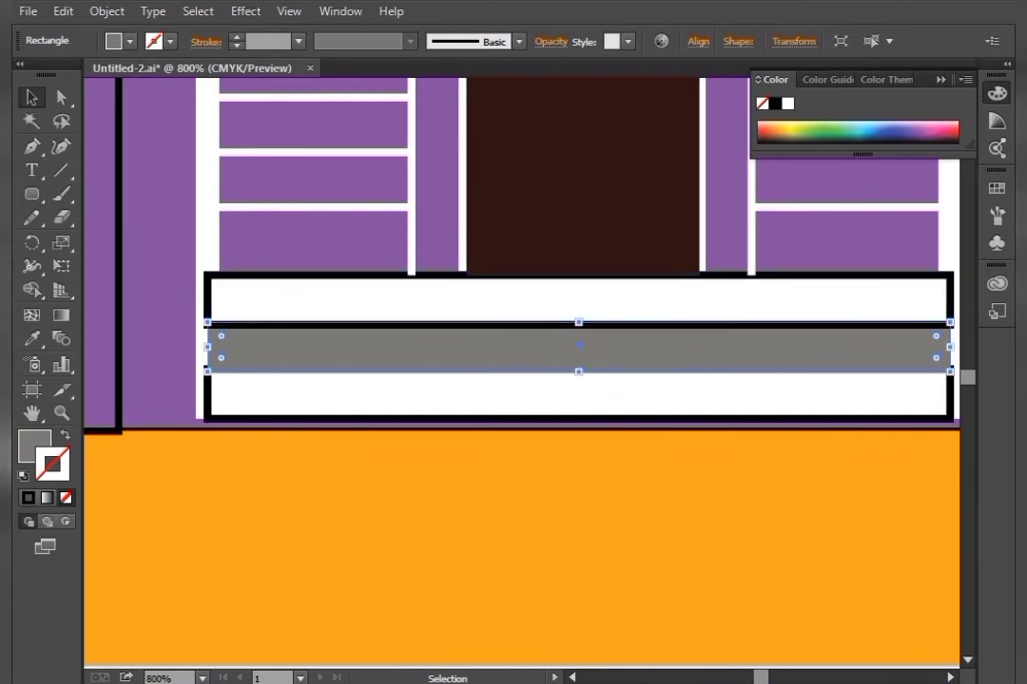
left_click(513, 394)
left_click(542, 350)
key("i")
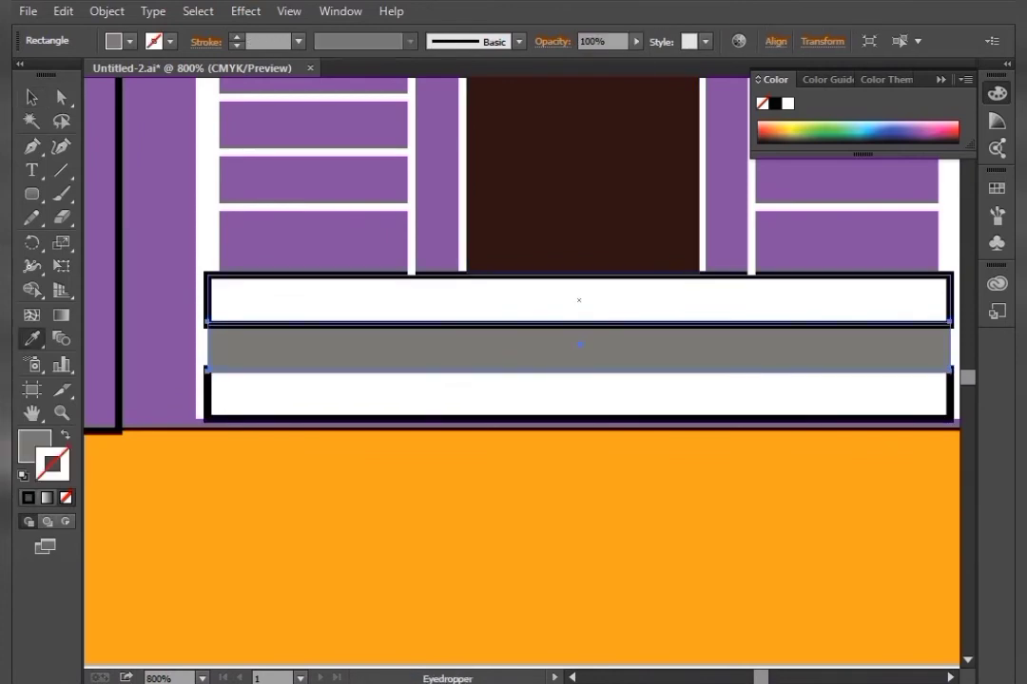
left_click(31, 120)
key("v")
left_click(293, 392)
key("i")
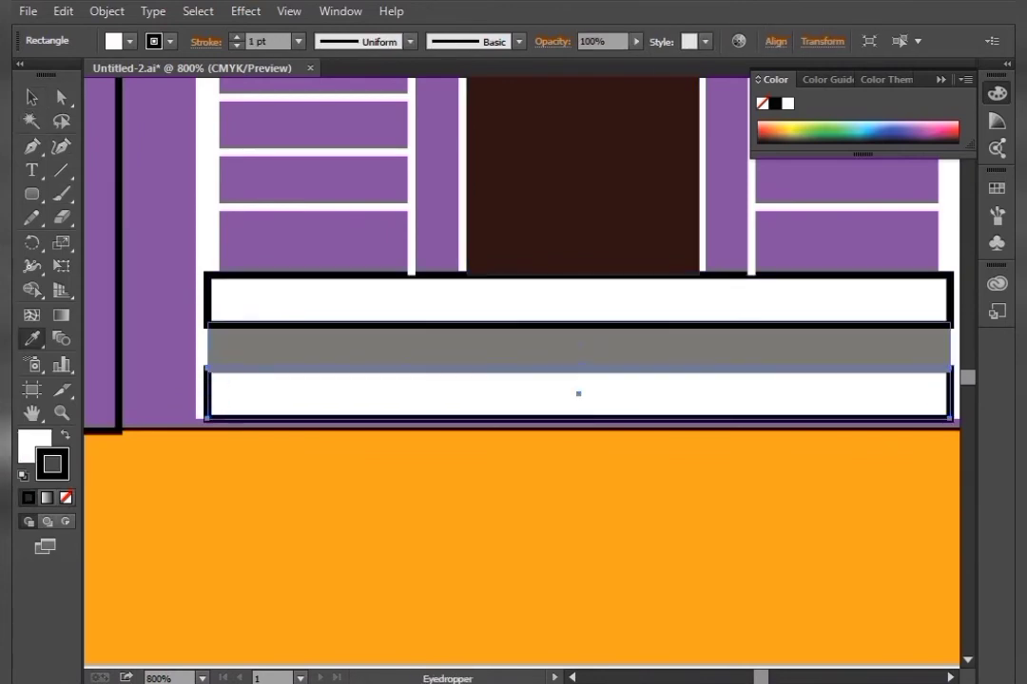
left_click(292, 351)
key("v")
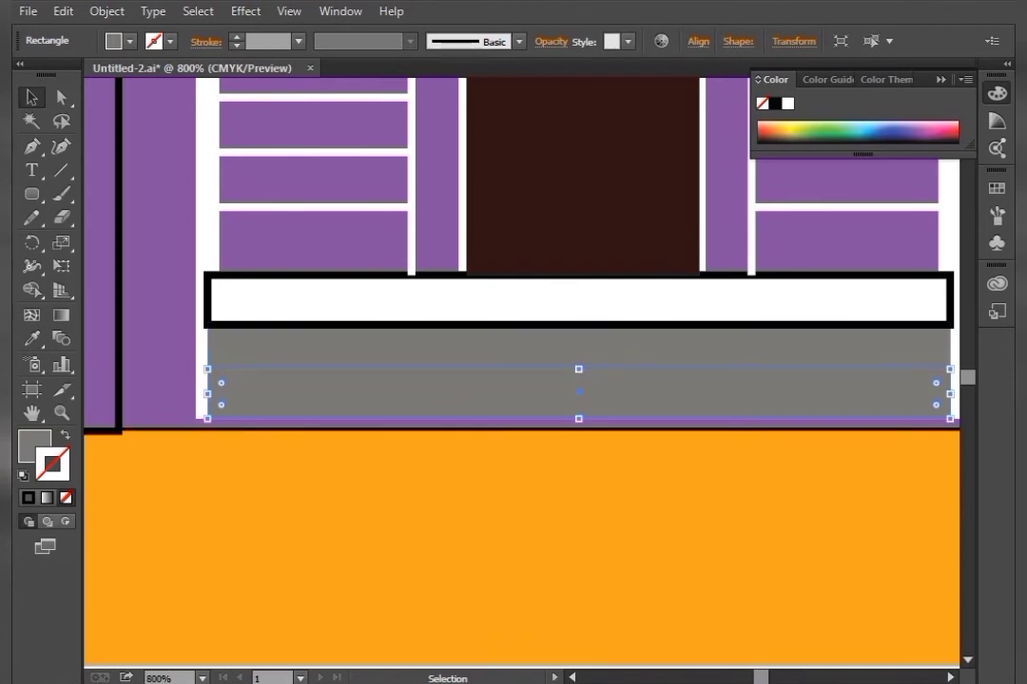
Nudge the selected step up slightly and pick a lighter grey for it in the Color Picker
key("Up")
key("Up")
key("Up")
key("Up")
key("Up")
key("Up")
double_click(35, 446)
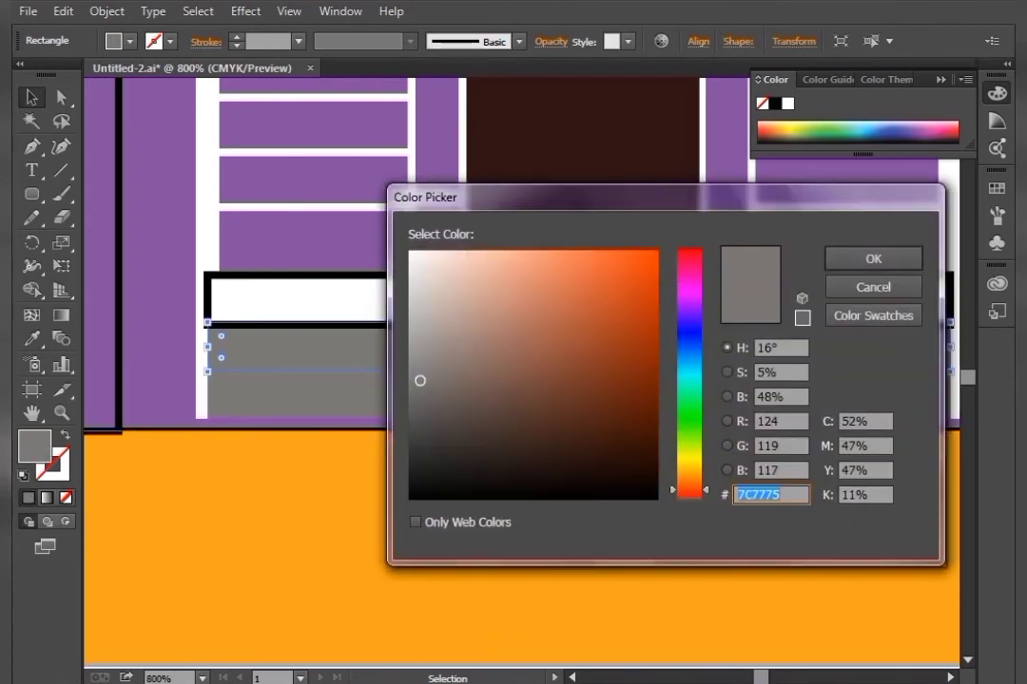
left_click(427, 353)
left_click(873, 258)
Fill the top porch step with the middle step's grey, then lighten it further in the Color Picker
left_click_drag(954, 318, 936, 233)
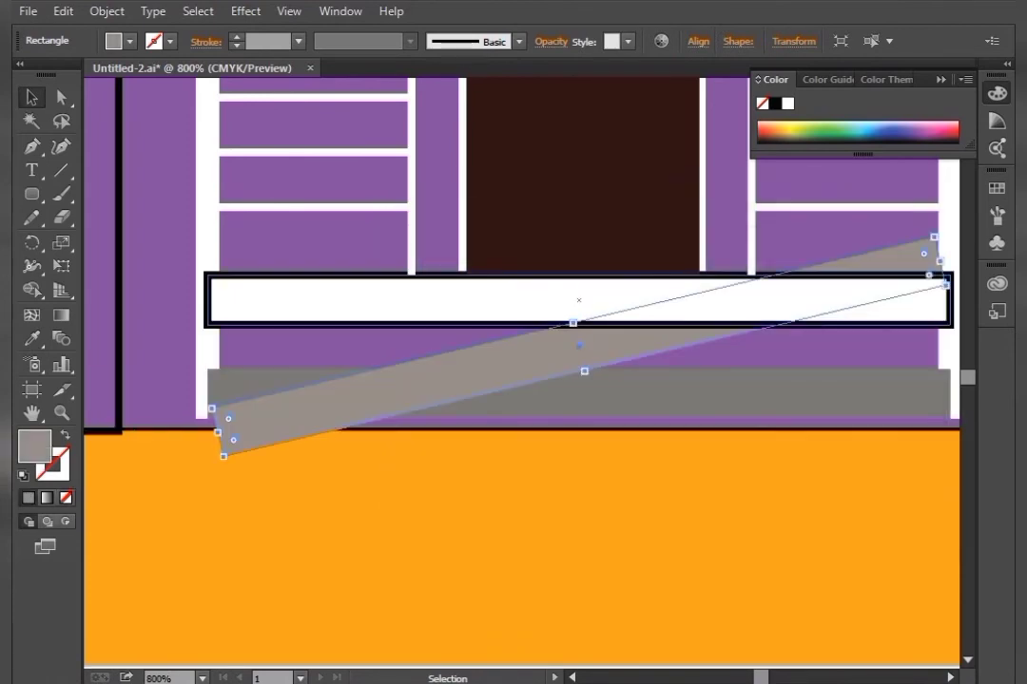
key("ctrl+z")
left_click(818, 301)
key("i")
left_click(818, 348)
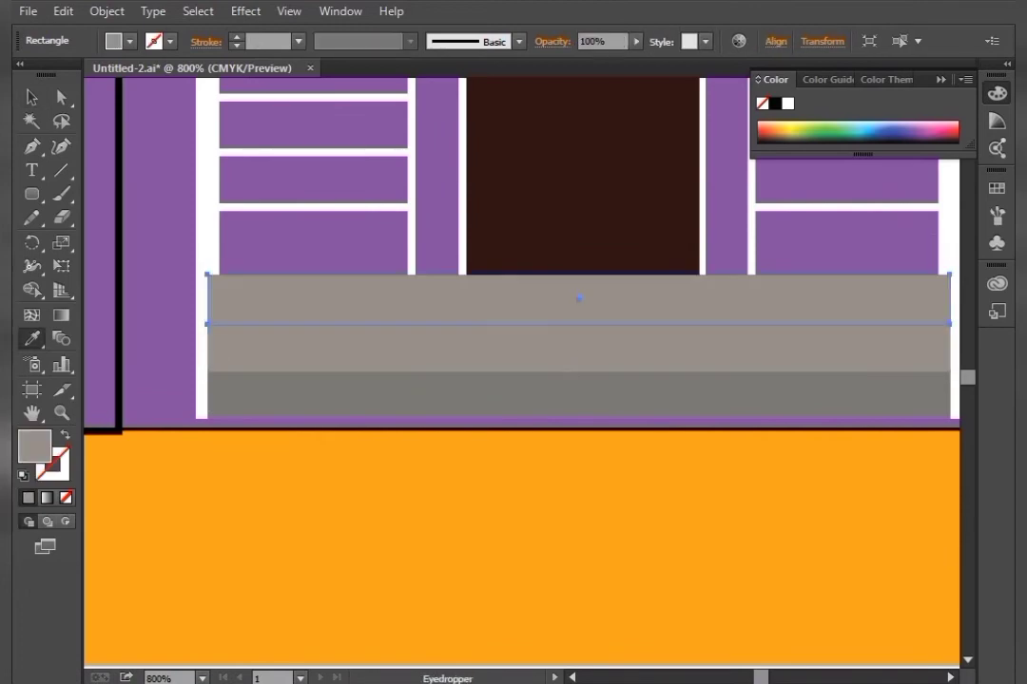
left_click(32, 97)
double_click(35, 446)
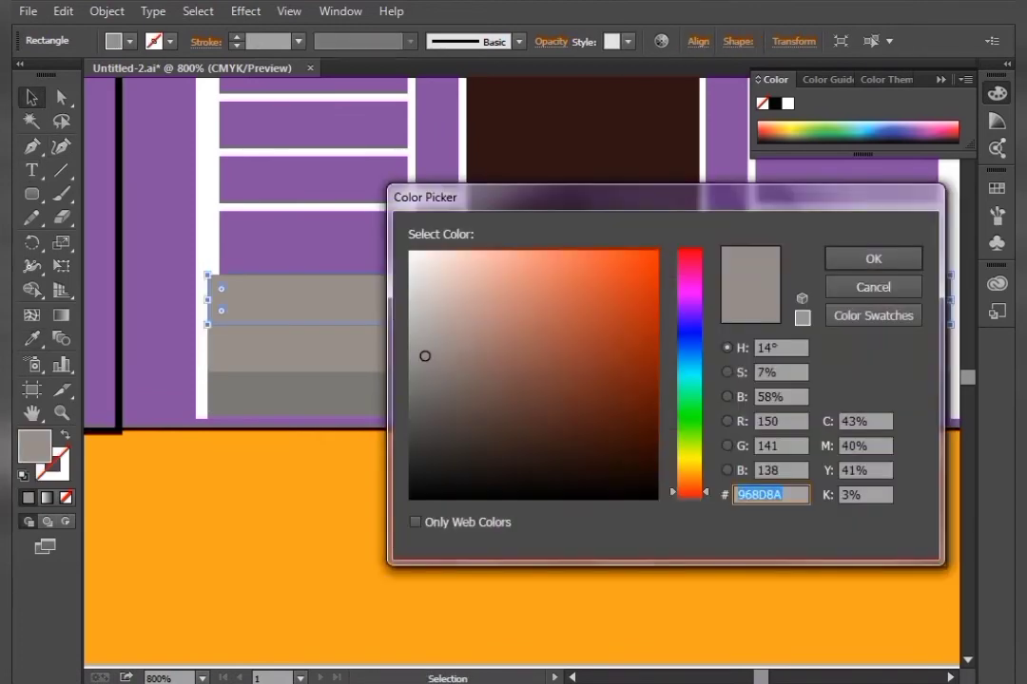
left_click(432, 321)
key("Return")
key("ctrl+minus")
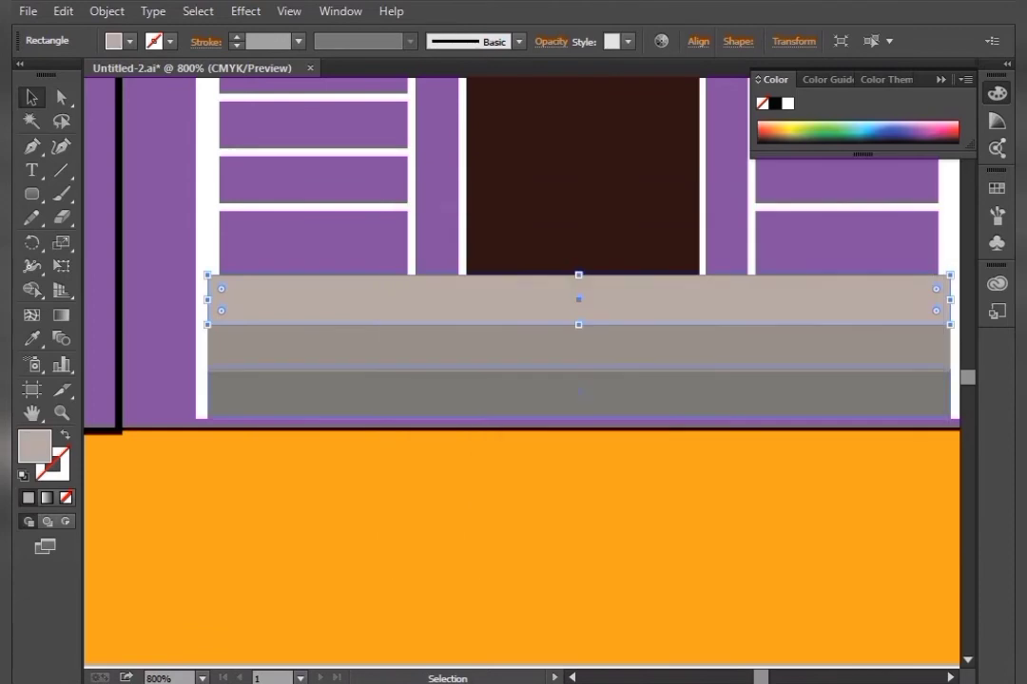
key("ctrl+minus")
key("ctrl+minus")
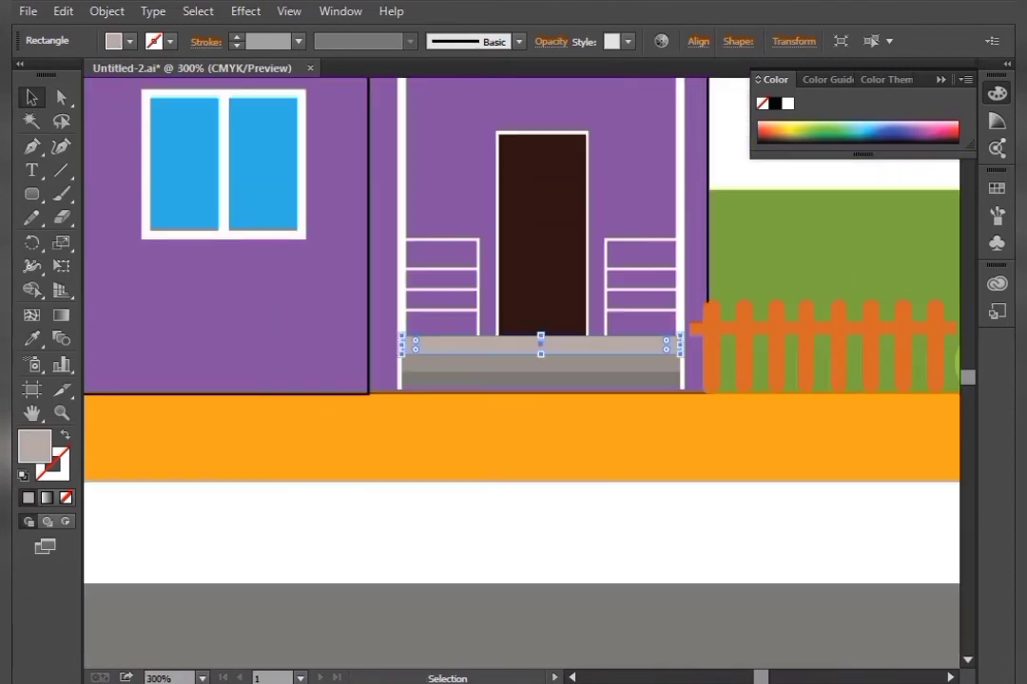
key("ctrl+shift+a")
key("ctrl+plus")
key("ctrl+plus")
key("ctrl+plus")
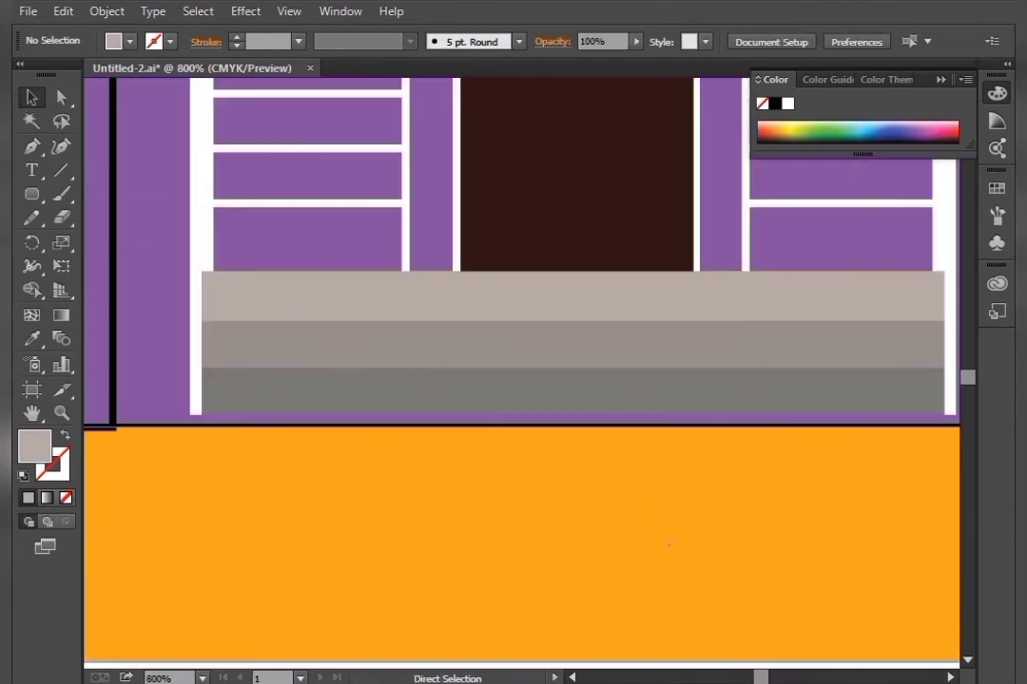
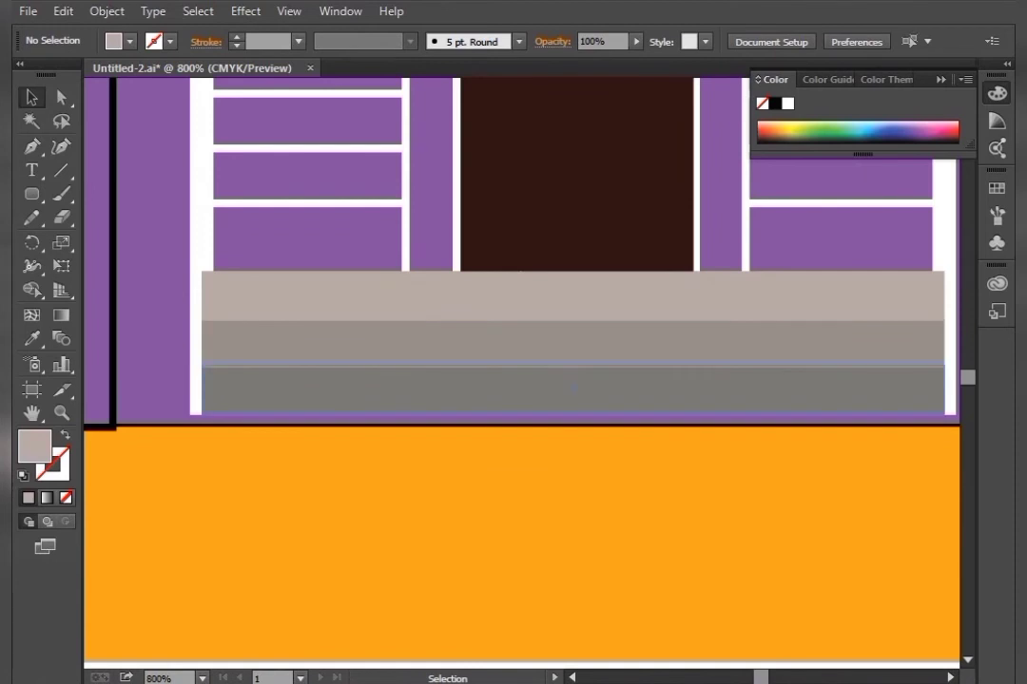
Nudge the three selected porch steps down slightly
left_click(573, 390)
left_click(573, 345, "shift")
left_click(572, 344, "shift")
left_click(572, 299, "shift")
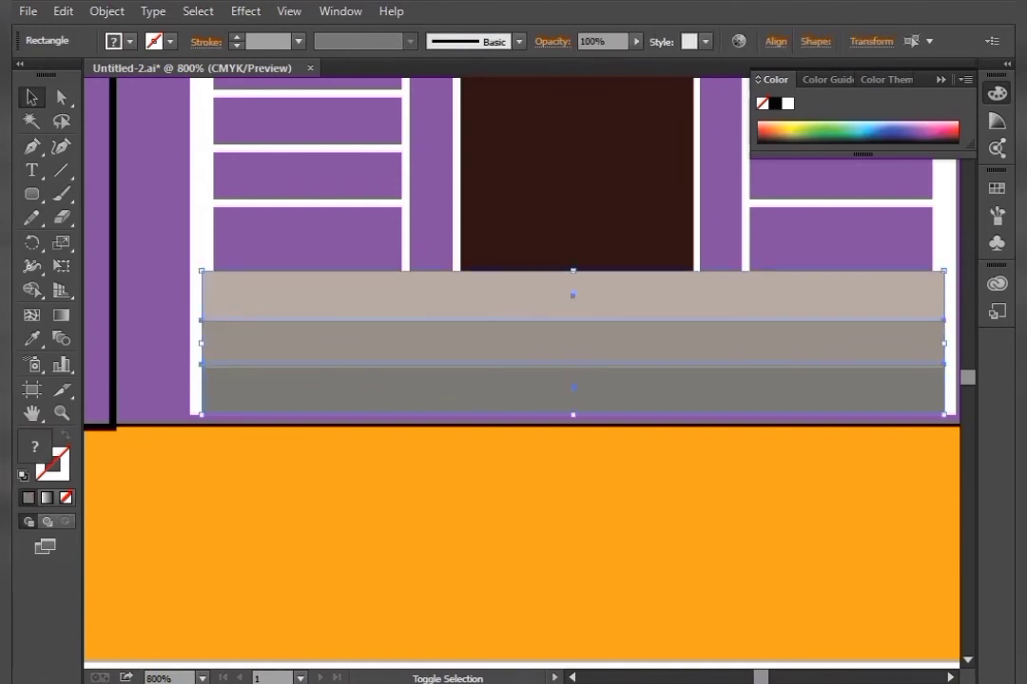
key("Down")
key("Down")
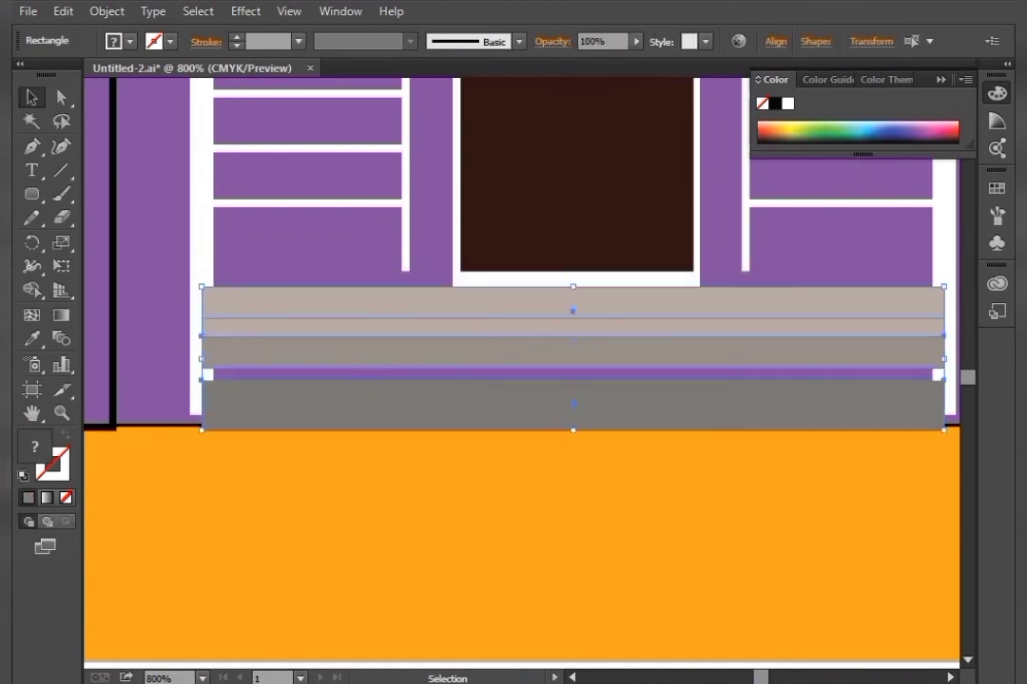
key("Up")
Move both porch railings down so their bottoms rest on the top porch step
left_click_drag(668, 544, 676, 485)
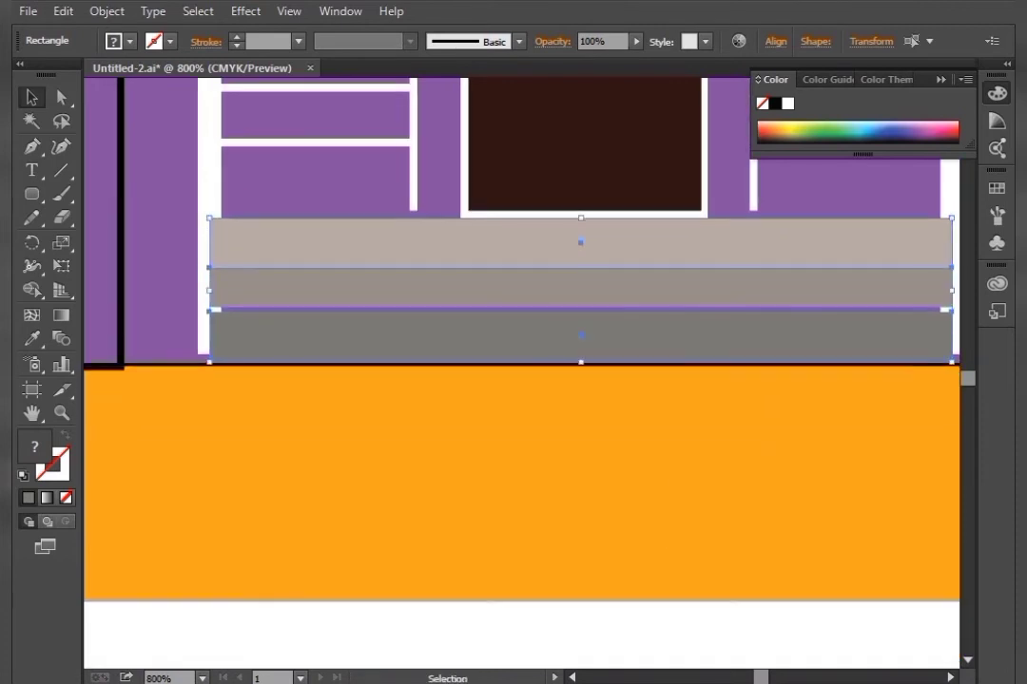
left_click(670, 630)
left_click(667, 310)
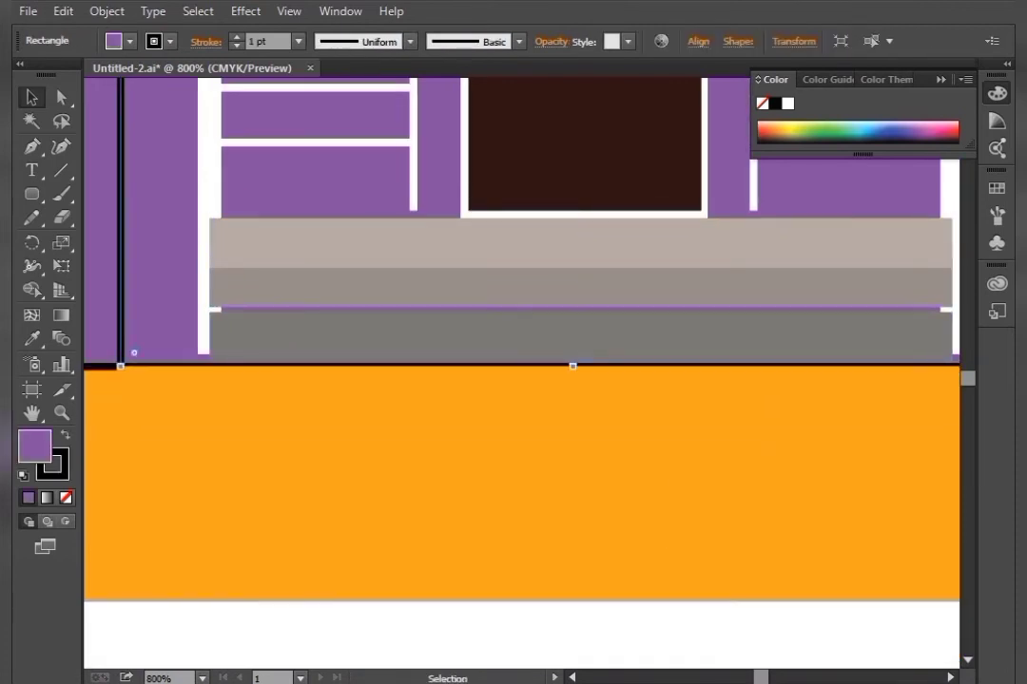
left_click(207, 273)
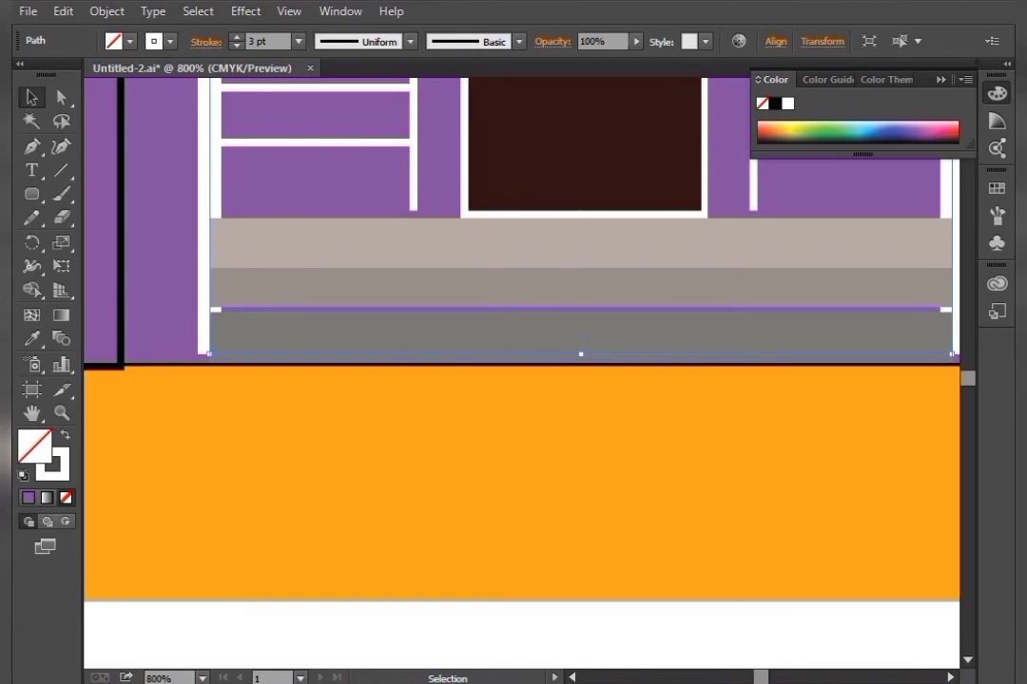
left_click_drag(580, 355, 565, 558)
left_click(590, 629)
left_click(390, 394)
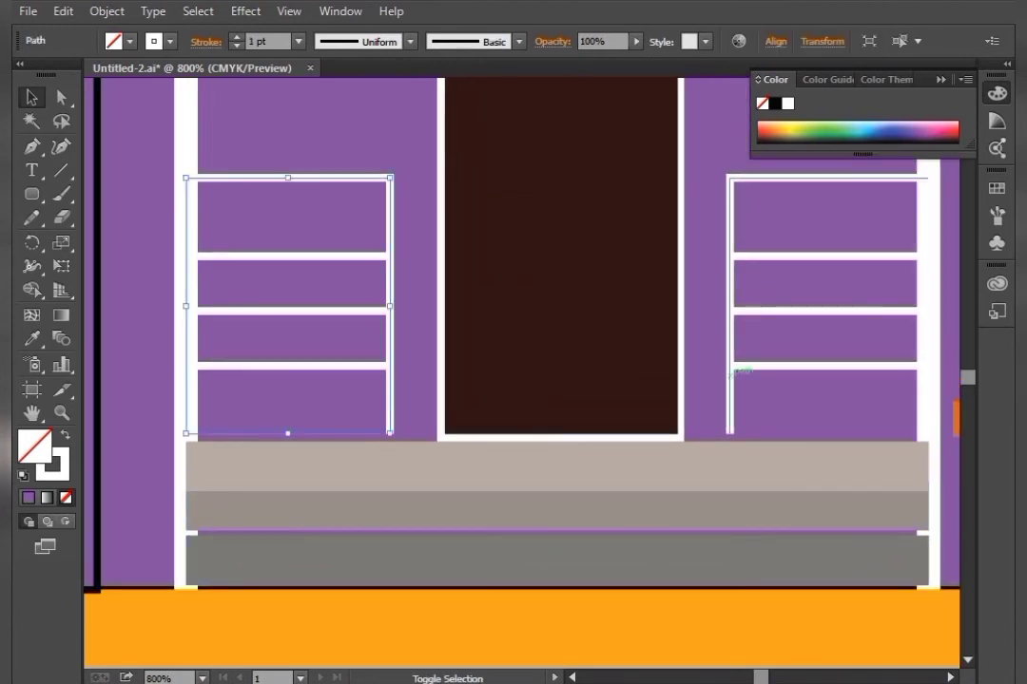
left_click(730, 371, "shift")
left_click_drag(557, 433, 557, 442)
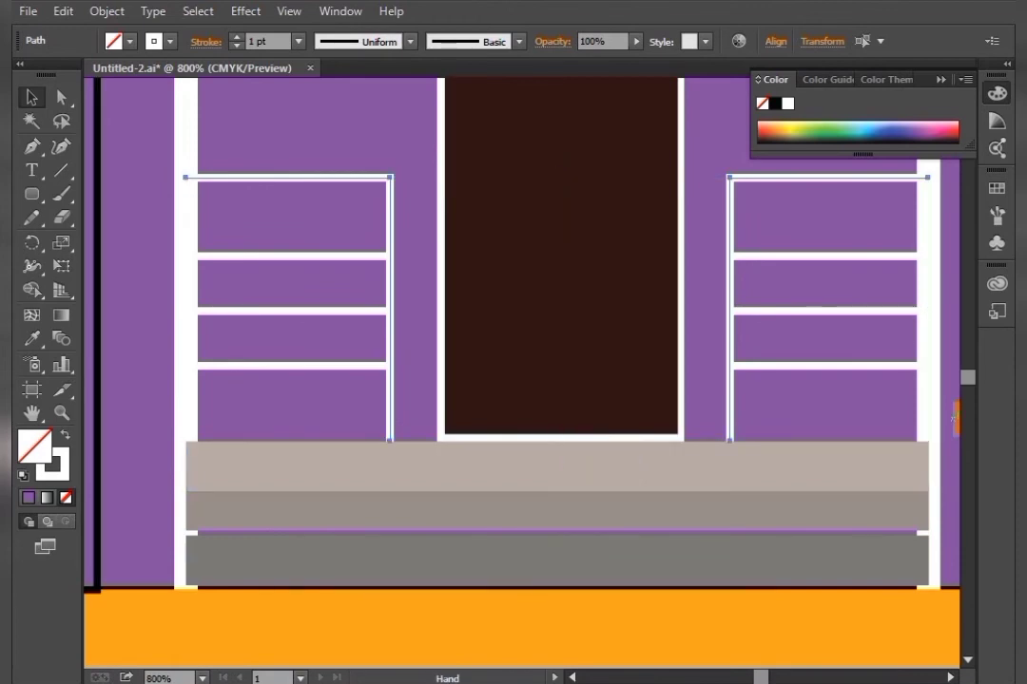
left_click_drag(560, 606, 577, 345)
left_click(636, 616)
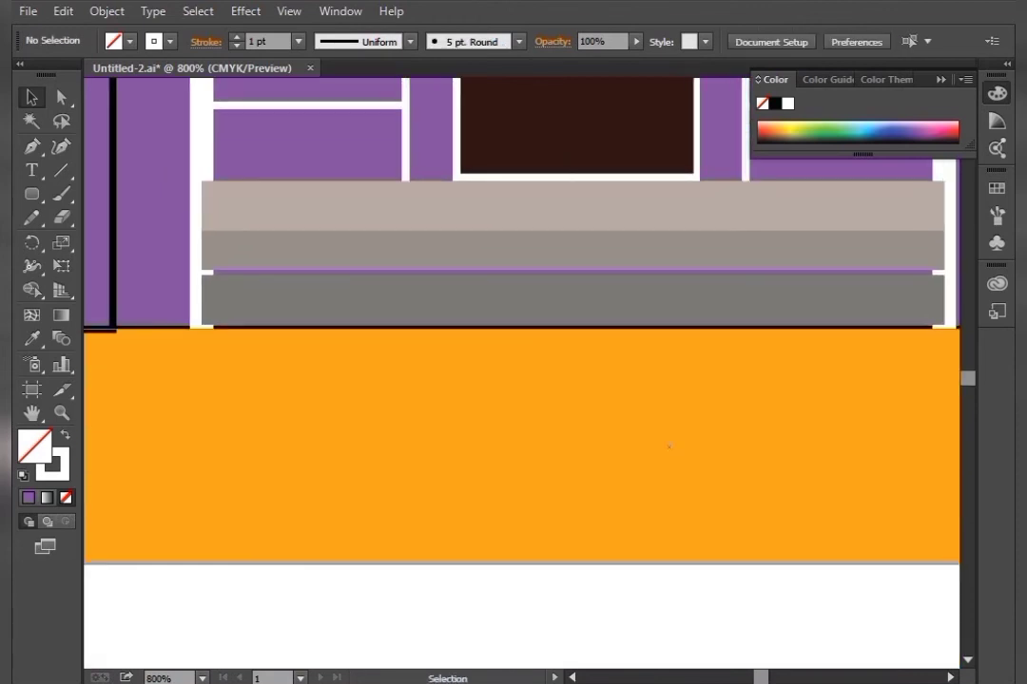
Nudge each porch step down individually so the three steps stack without gaps
left_click(572, 298)
key("Down")
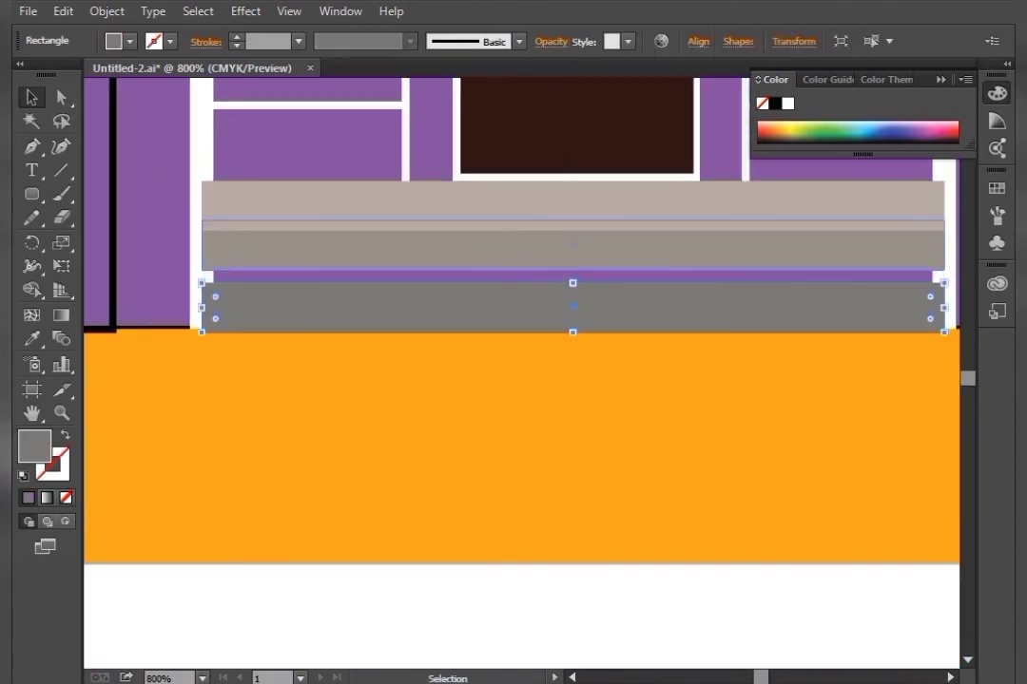
left_click(573, 251)
key("Down")
key("Down")
left_click(572, 205)
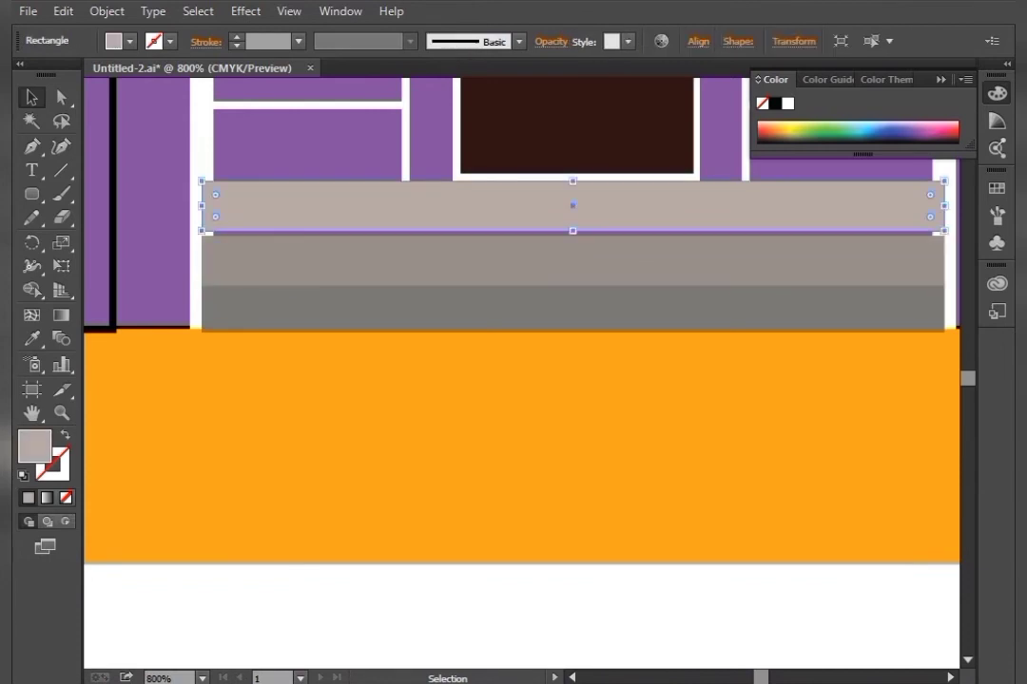
key("Down")
left_click(630, 603)
Lower both porch railings a little further to meet the top step
left_click_drag(588, 314, 575, 406)
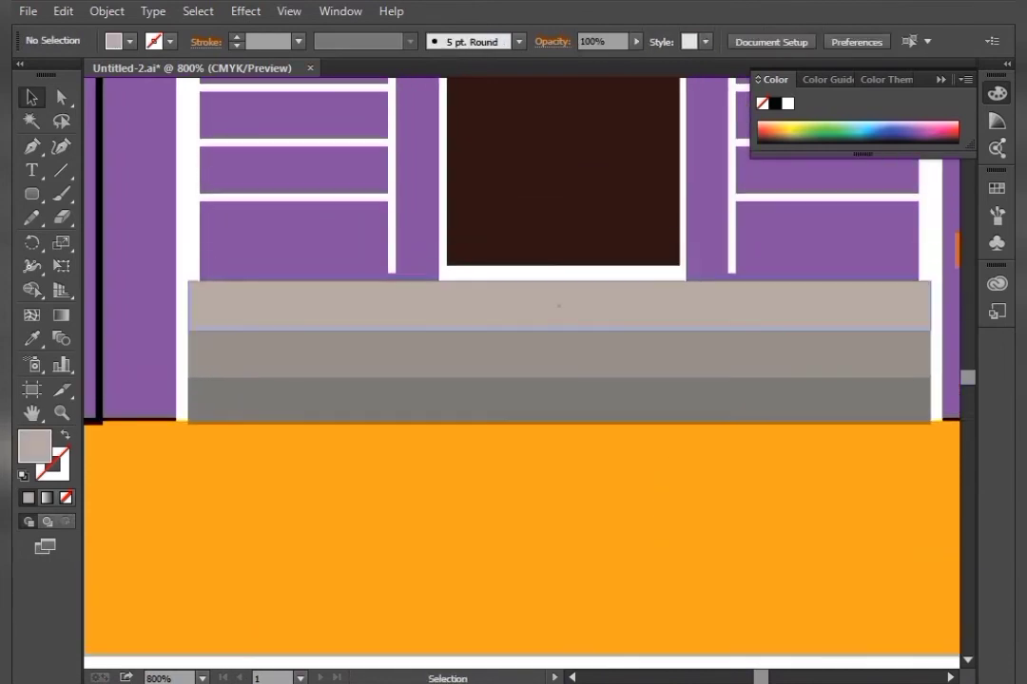
left_click(392, 249)
left_click(732, 211, "shift")
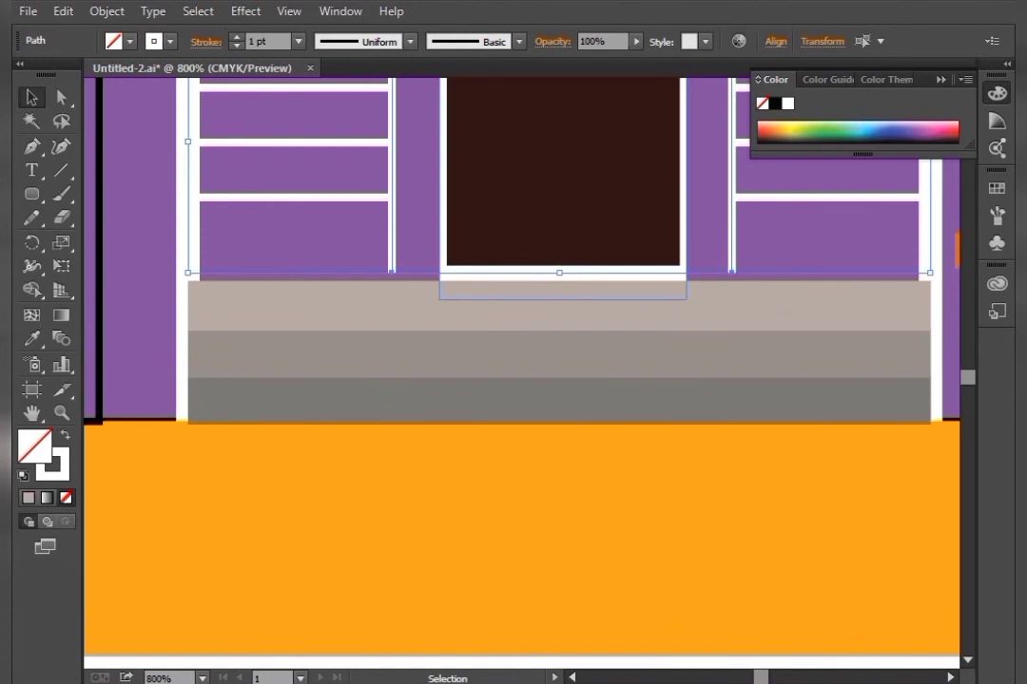
left_click_drag(560, 273, 563, 281)
left_click_drag(653, 541, 657, 428)
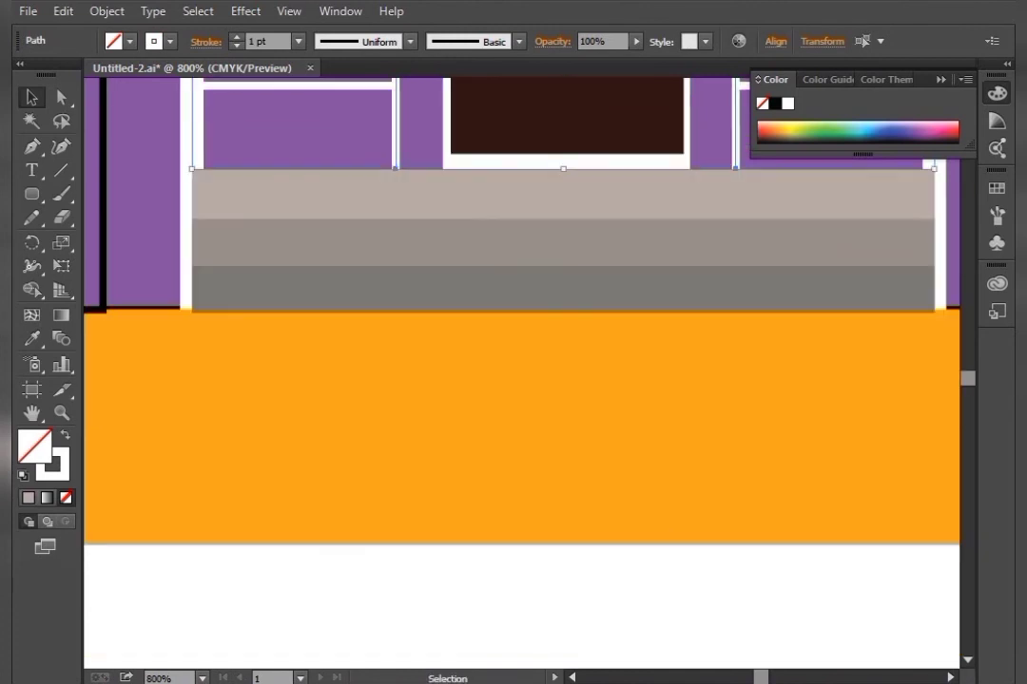
left_click(656, 598)
Remove the stroke from both house walls
key("ctrl+minus")
key("ctrl+minus")
key("ctrl+minus")
key("ctrl+minus")
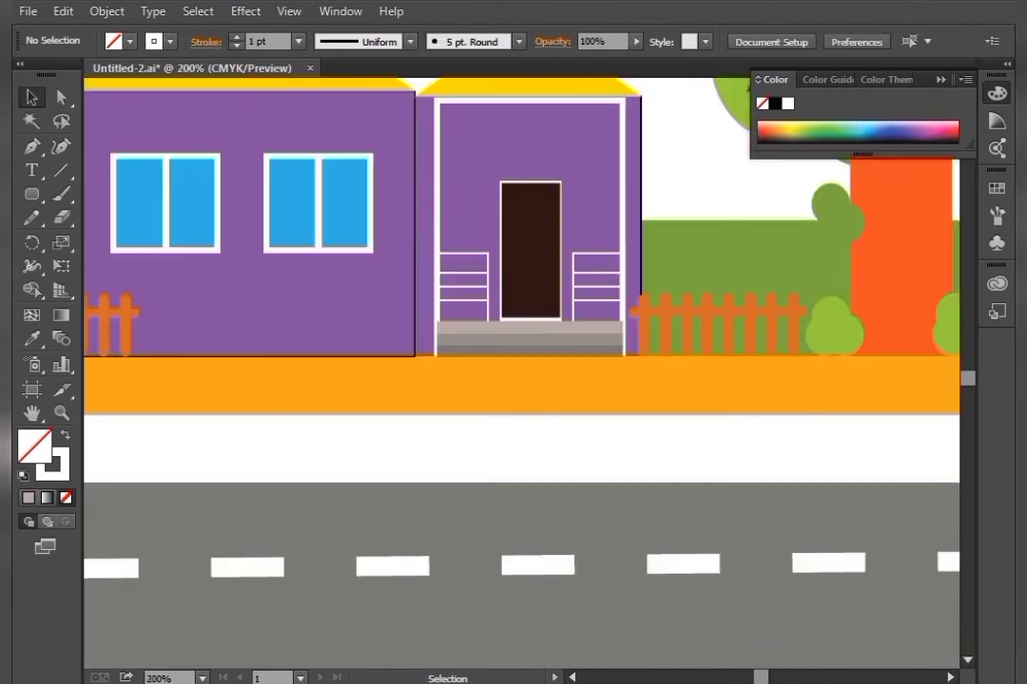
left_click_drag(475, 228, 590, 442)
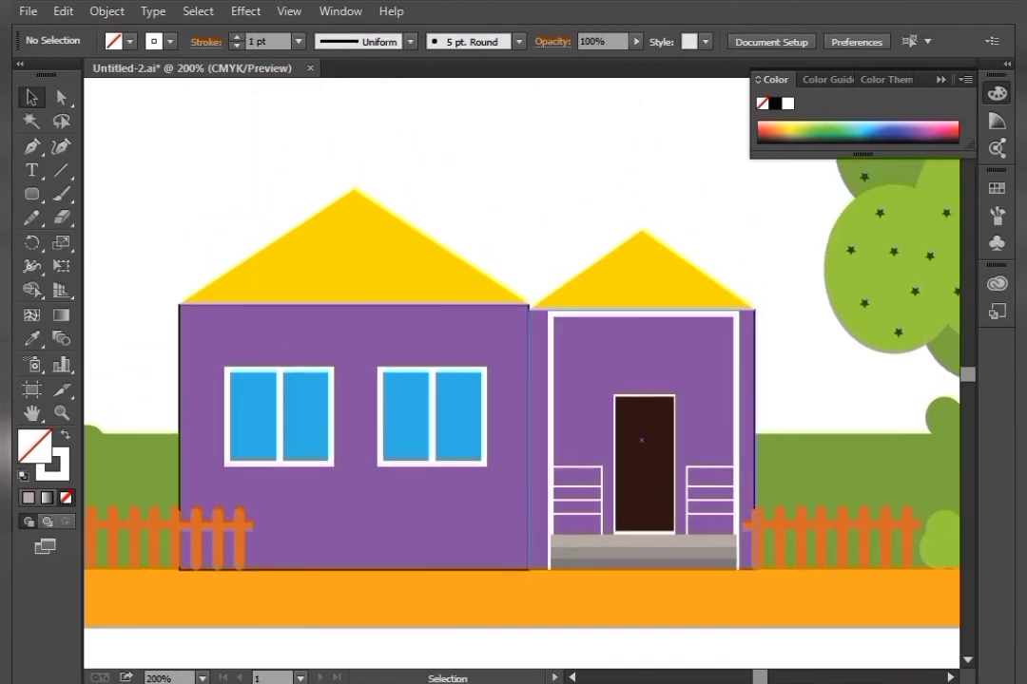
left_click(539, 427)
left_click(353, 504, "shift")
key("slash")
key("ctrl+shift+a")
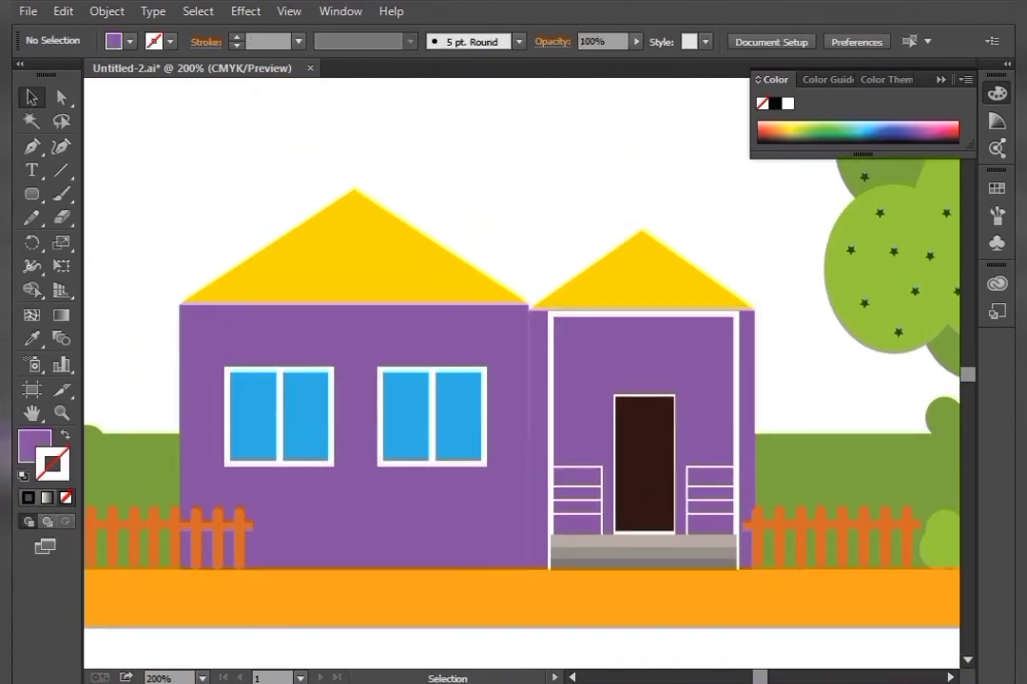
key("F12")
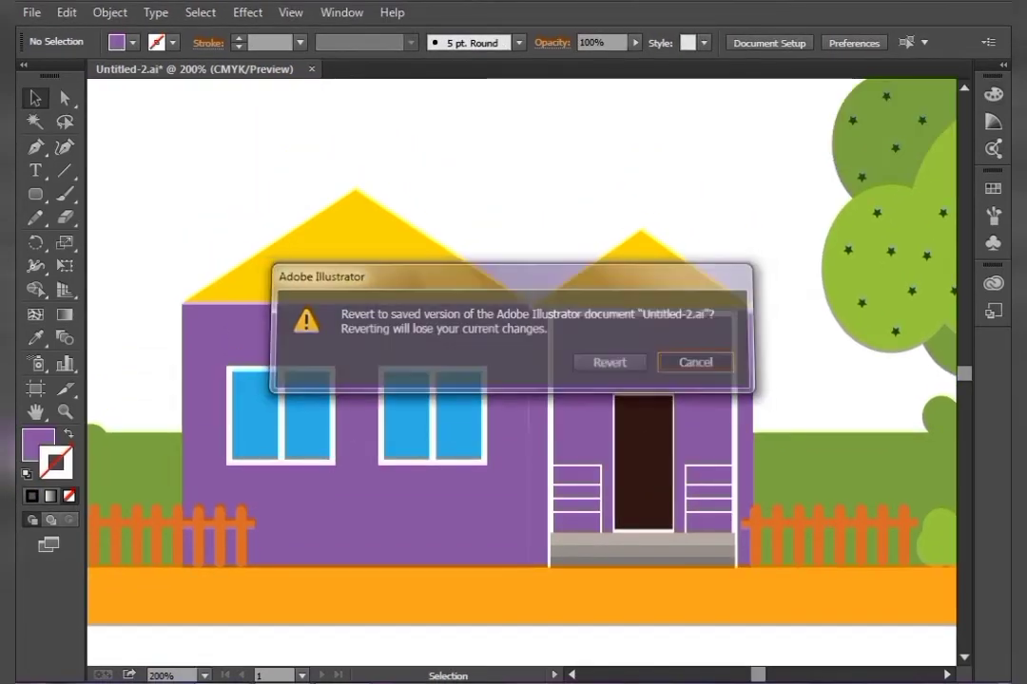
key("Escape")
key("a")
key("ctrl+equal")
key("ctrl+minus")
key("ctrl+minus")
key("ctrl+minus")
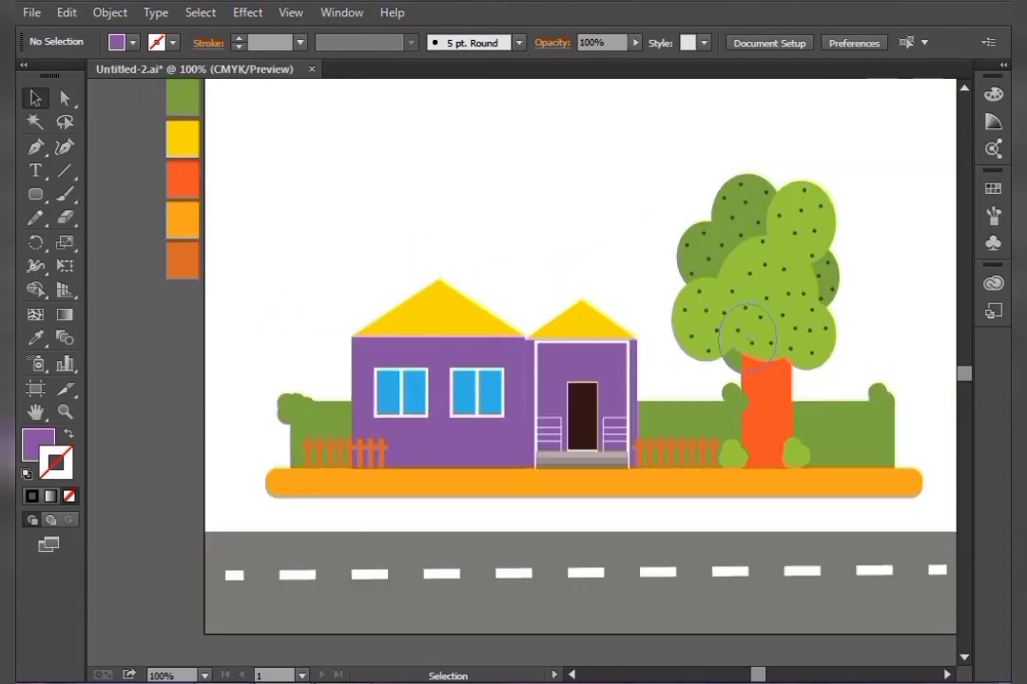
Draw a small ellipse in the empty sky above the houses
left_click_drag(742, 333, 810, 467)
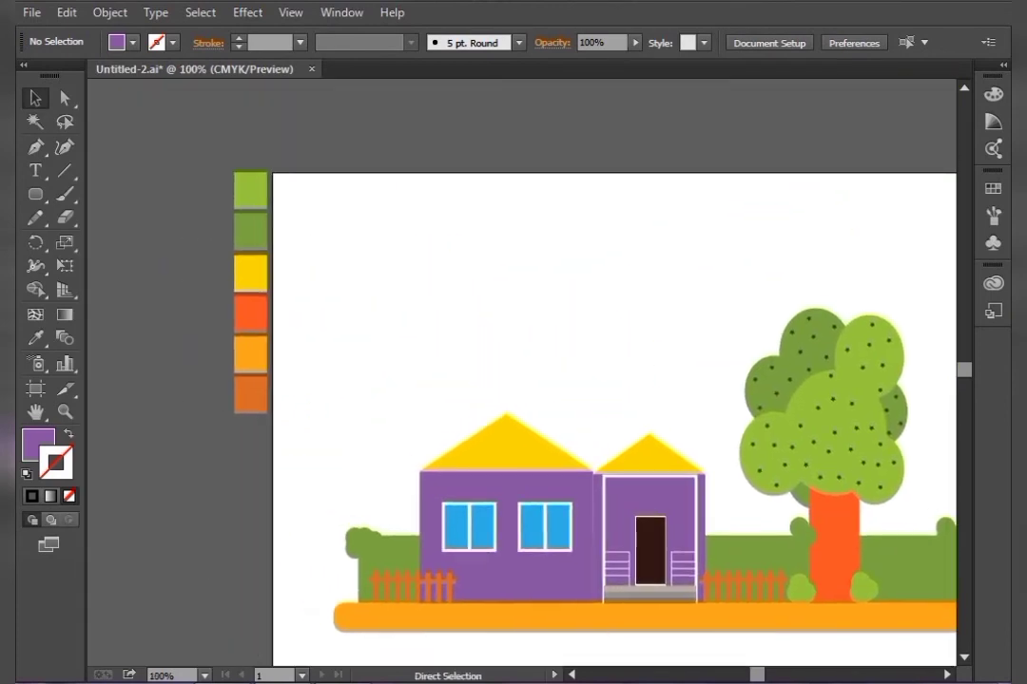
key("ctrl+equal")
key("ctrl+equal")
key("space")
left_click_drag(381, 285, 376, 323)
left_click(36, 195)
left_click(124, 241)
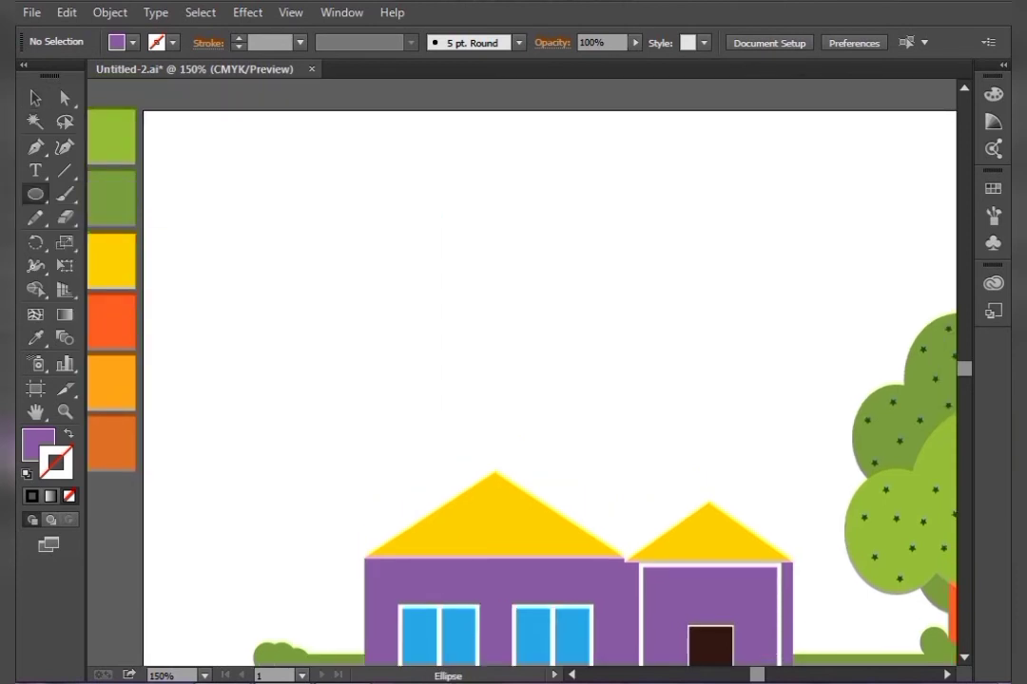
left_click_drag(460, 220, 507, 276)
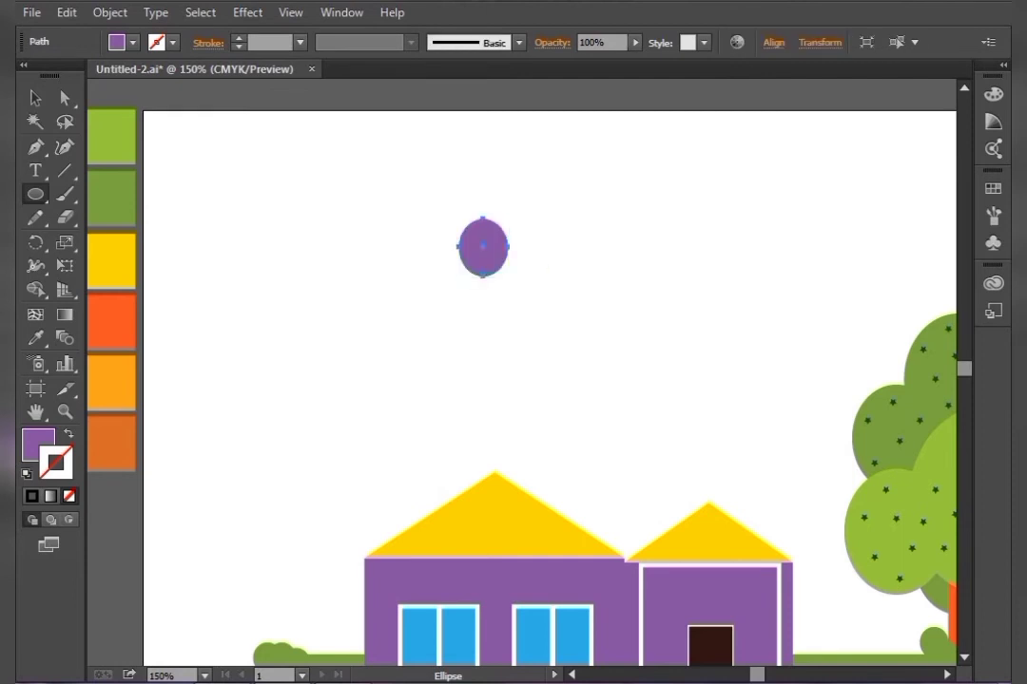
Fill the ellipse with the orange swatch colour using the Eyedropper
key("i")
left_click(111, 321)
left_click(111, 383)
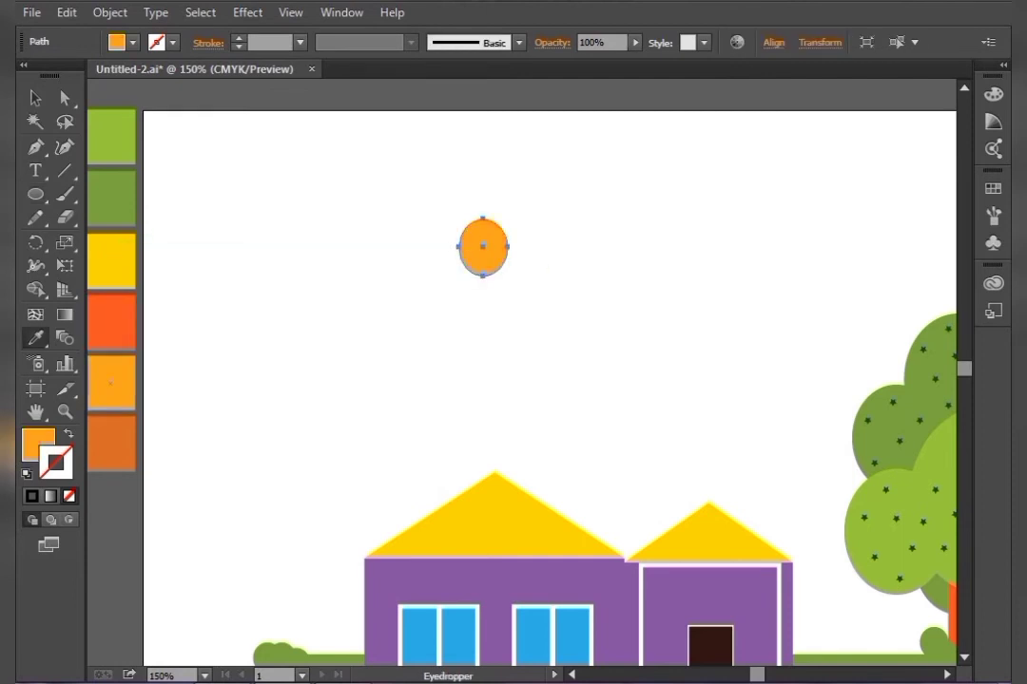
key("v")
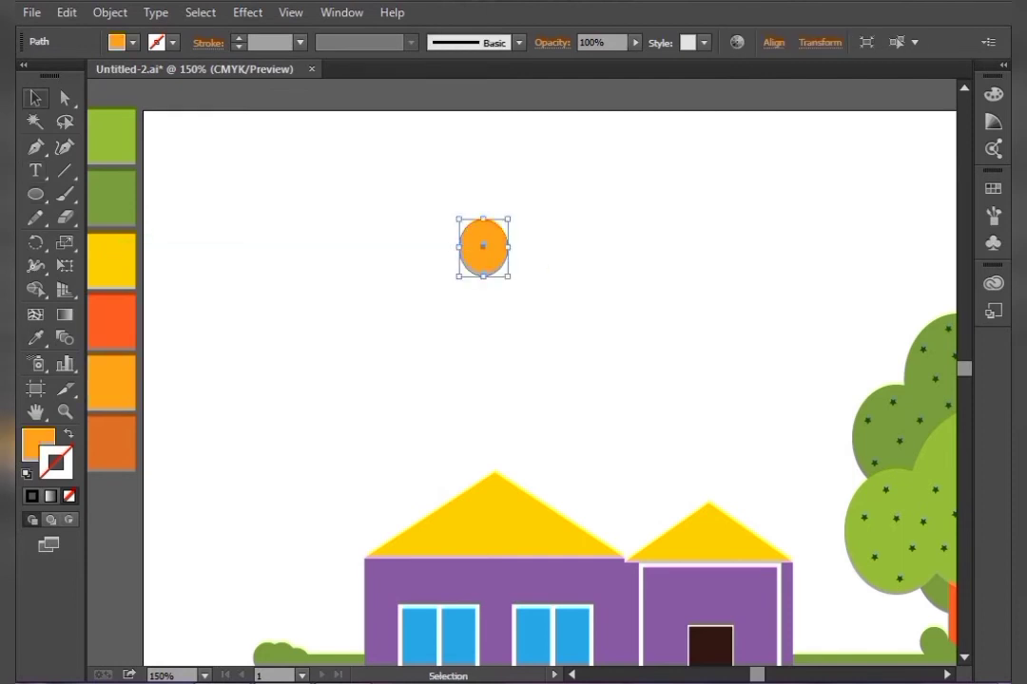
Draw an orange rounded rectangle bar below the ellipse
left_click(407, 209)
left_click_drag(35, 194, 142, 218)
left_click_drag(504, 304, 611, 332)
key("v")
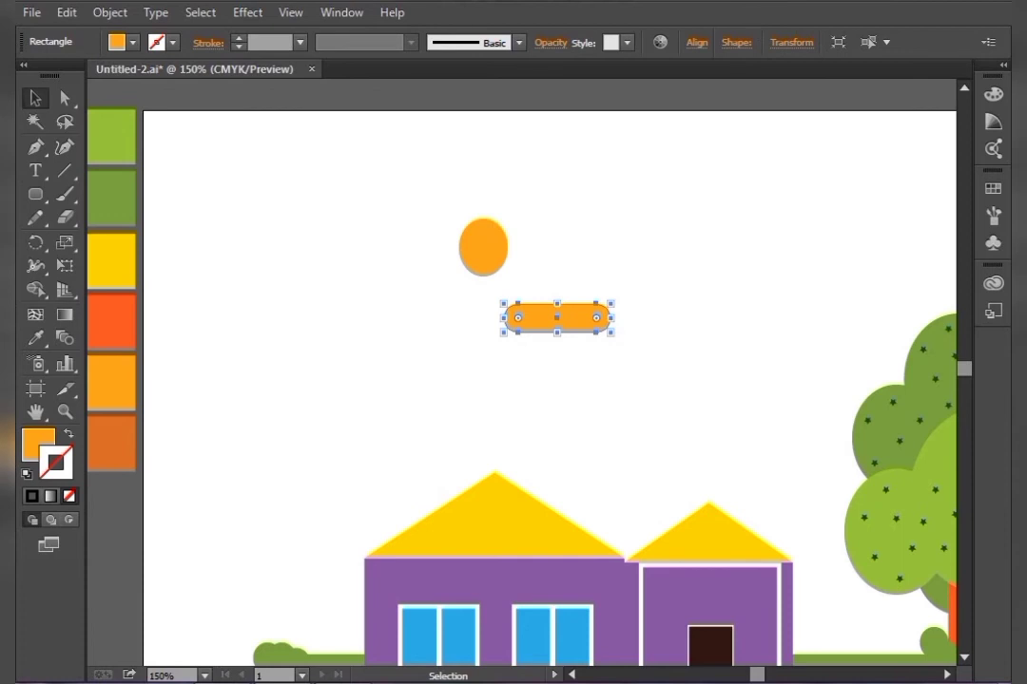
Duplicate the rounded bar just below, shift it left and lengthen it, then shorten its right end
left_click_drag(589, 318, 686, 346)
key("Left")
key("Left")
key("Left")
key("Left")
key("Left")
key("Left")
key("Left")
key("Left")
key("Left")
key("Left")
key("Left")
key("Left")
key("Left")
key("Left")
key("Left")
key("Left")
key("Left")
key("Left")
key("Left")
key("Left")
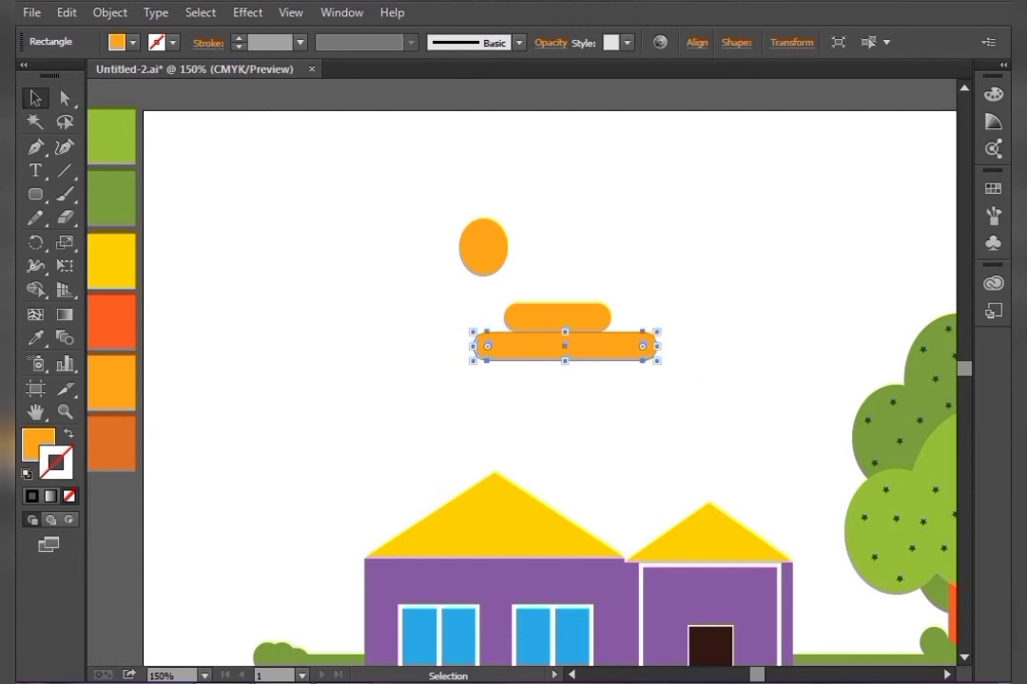
left_click(688, 350)
left_click(649, 344)
left_click_drag(656, 346, 642, 347)
key("ctrl+shift+a")
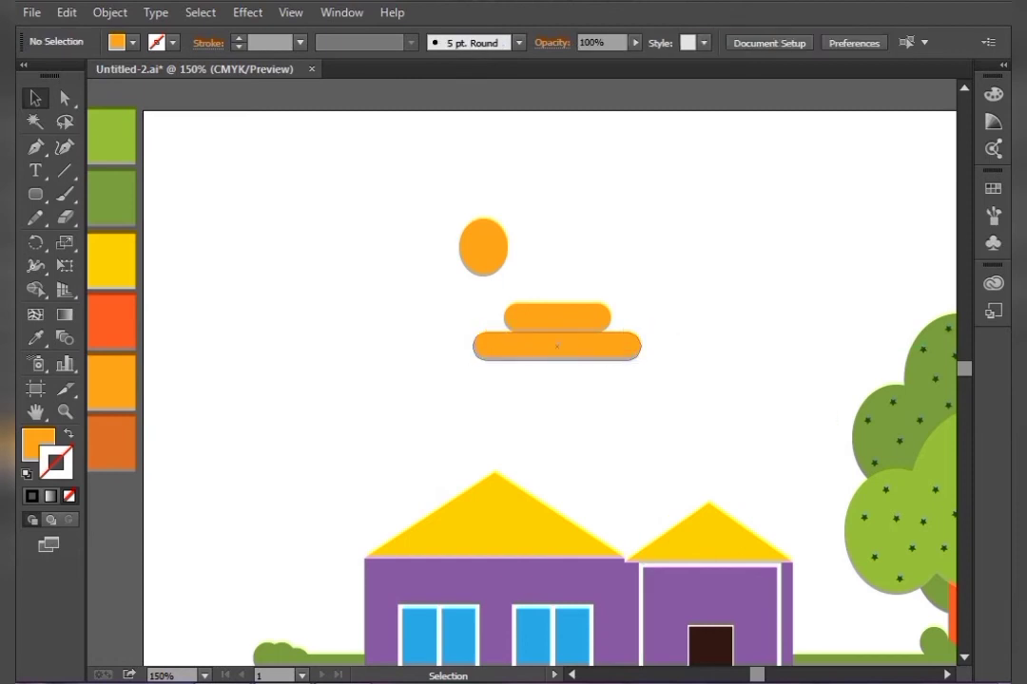
Duplicate the second bar downward, narrow it from both ends and nudge it up
left_click_drag(571, 346, 570, 375)
left_click_drag(472, 375, 499, 375)
left_click_drag(641, 376, 629, 376)
left_click_drag(499, 375, 494, 376)
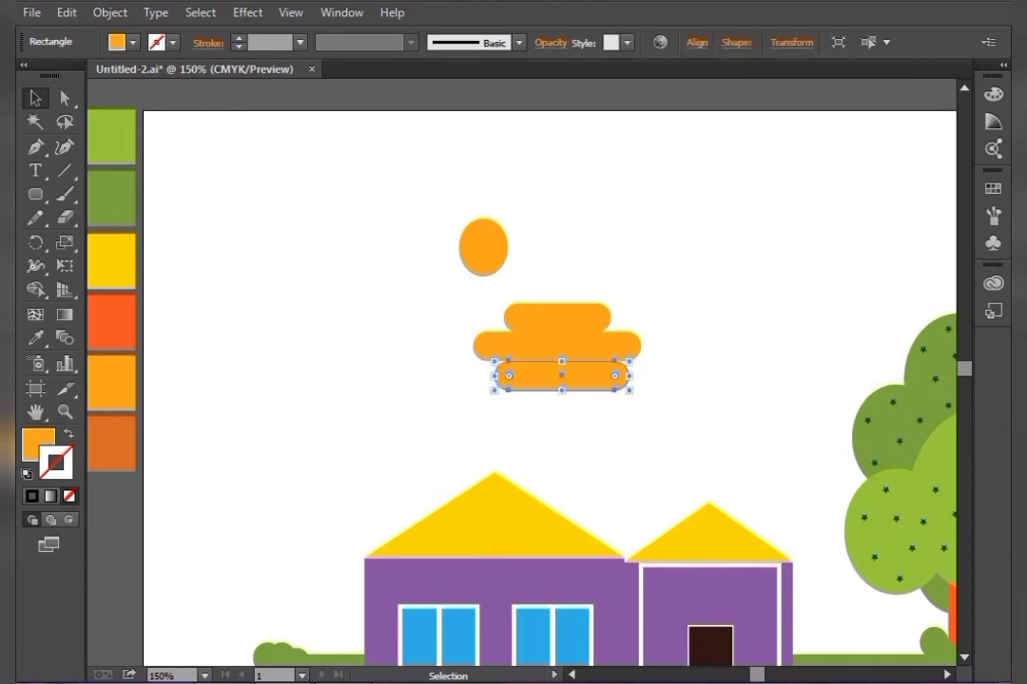
left_click(656, 404)
left_click(580, 377)
key("Up")
left_click(656, 404)
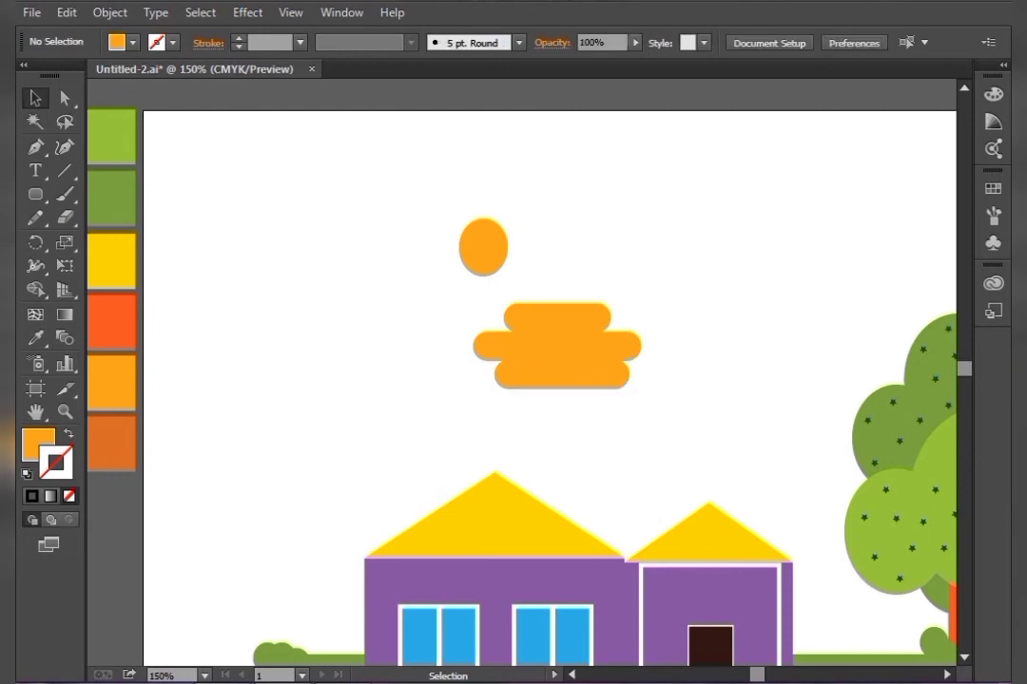
Duplicate a fourth bar below, trimming its left end and extending its right end
left_click_drag(562, 373, 533, 403)
left_click(656, 410)
left_click(656, 411)
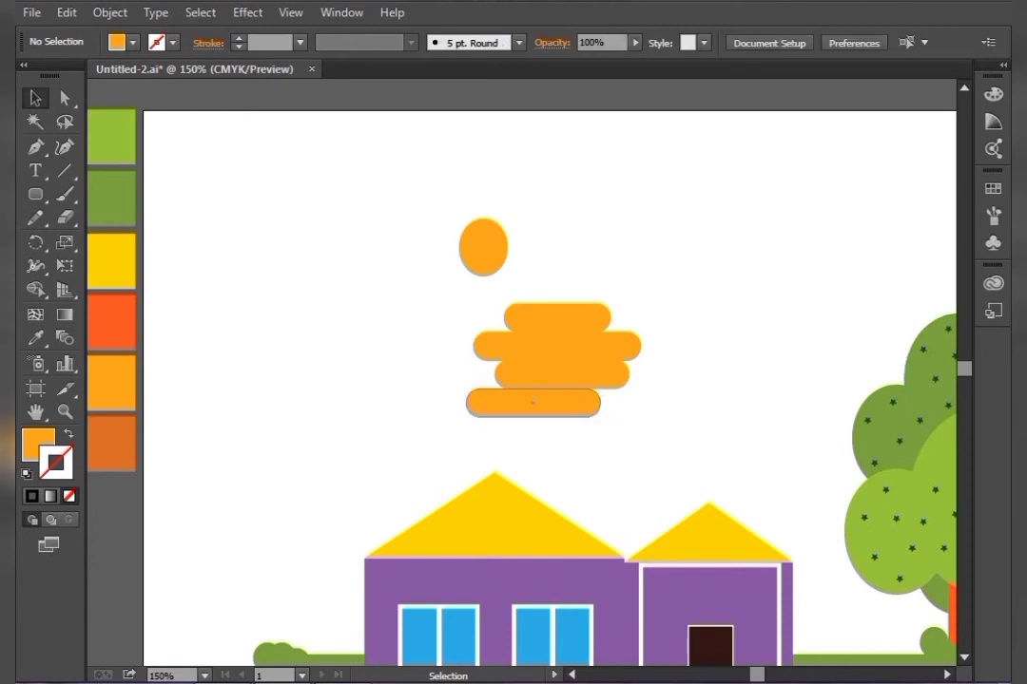
left_click(533, 402)
left_click_drag(468, 402, 508, 403)
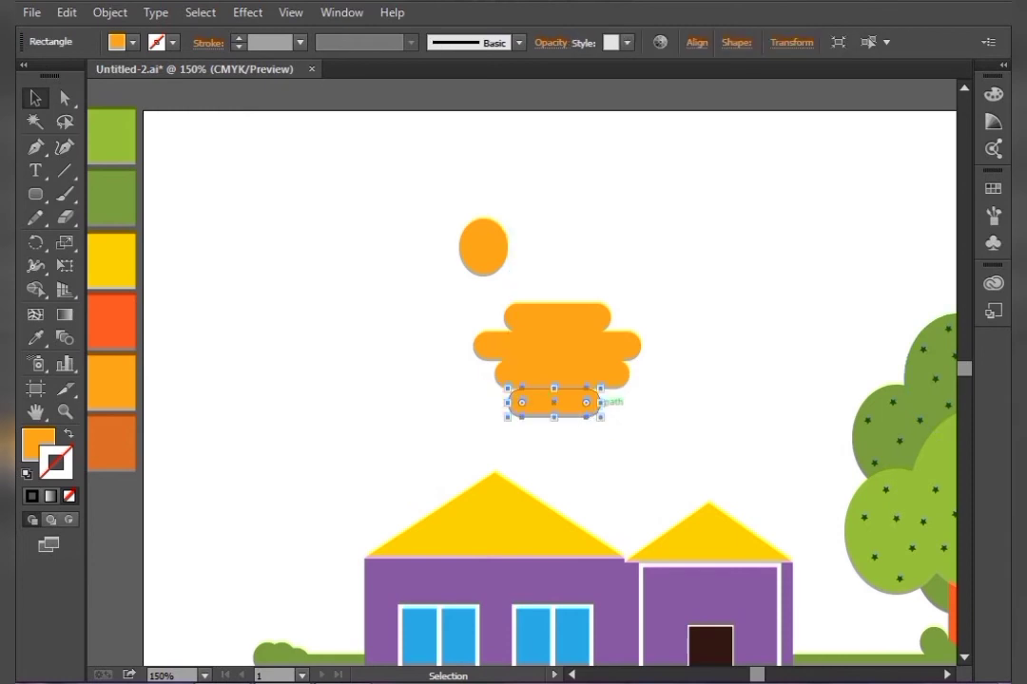
left_click_drag(600, 402, 619, 402)
left_click(650, 467)
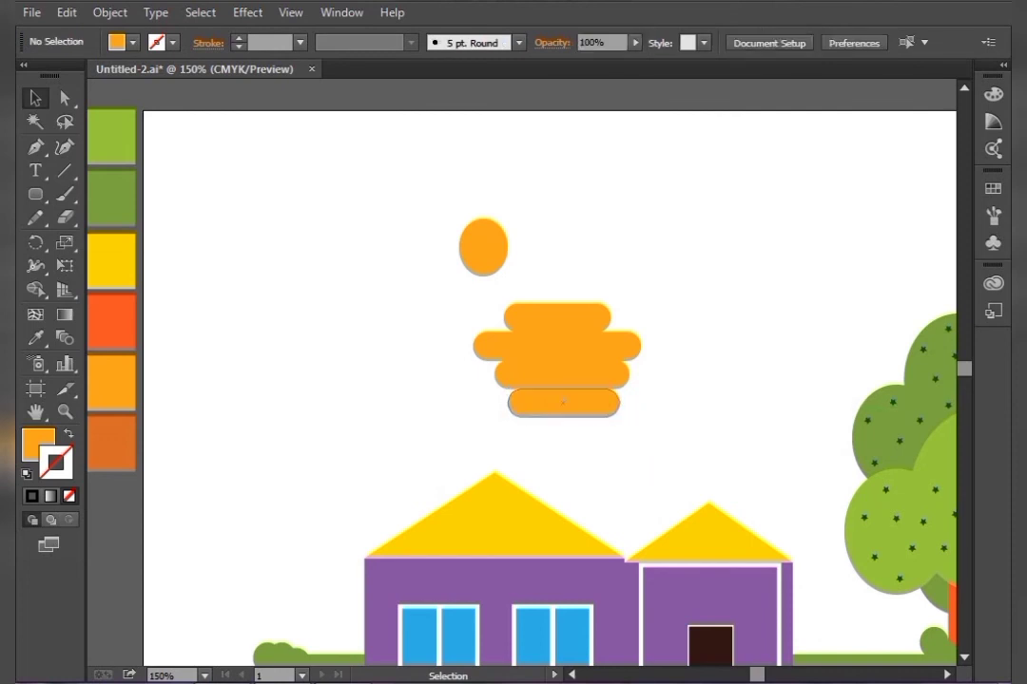
Reposition the bottom bar and place a small copy of a bar in the sky to the upper left
left_click(580, 403)
left_click_drag(619, 403, 374, 278)
left_click(647, 423)
left_click(595, 460)
left_click(419, 335)
left_click(397, 312)
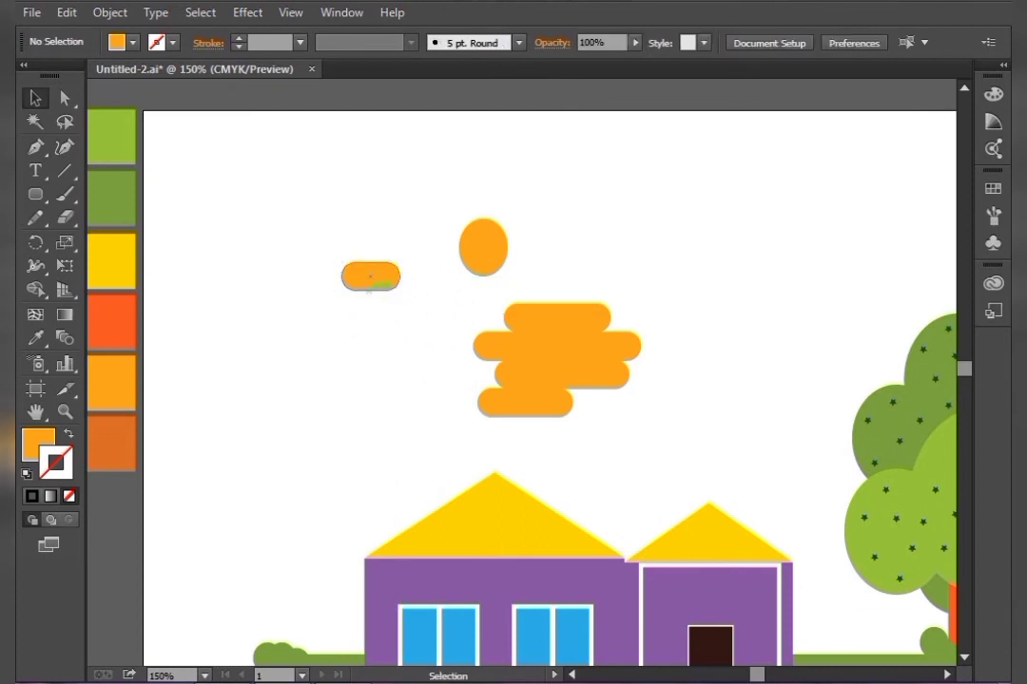
Fill the small bar with colour EACFA9 in the Color Picker
left_click(382, 283)
double_click(38, 444)
type("EACFA8")
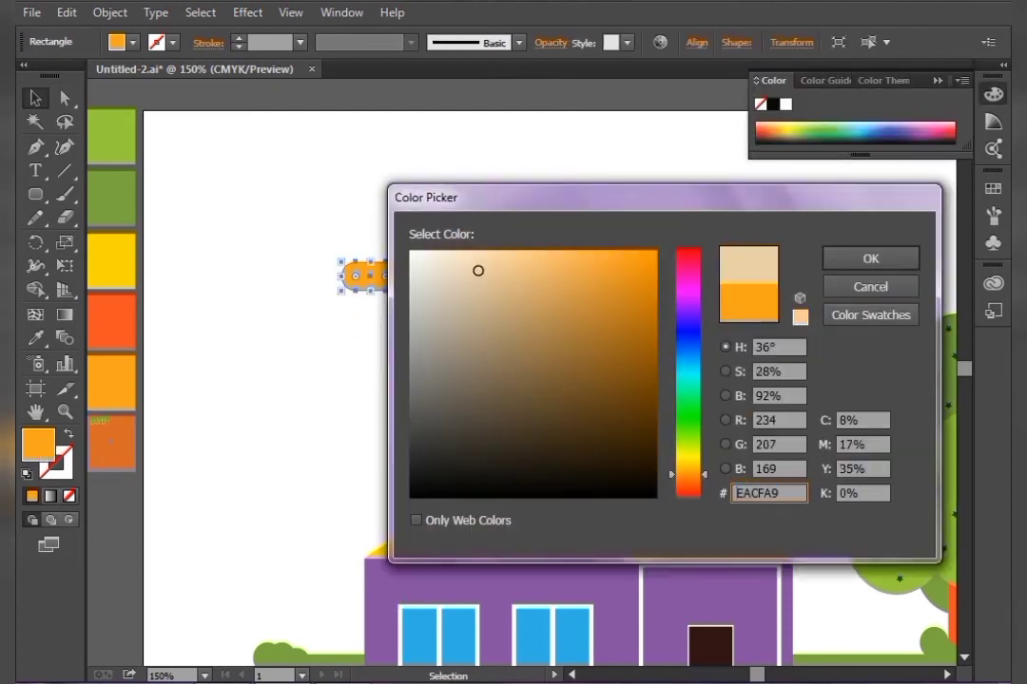
key("Return")
Change the small bar's fill to F2C186 in the Color Picker
double_click(38, 444)
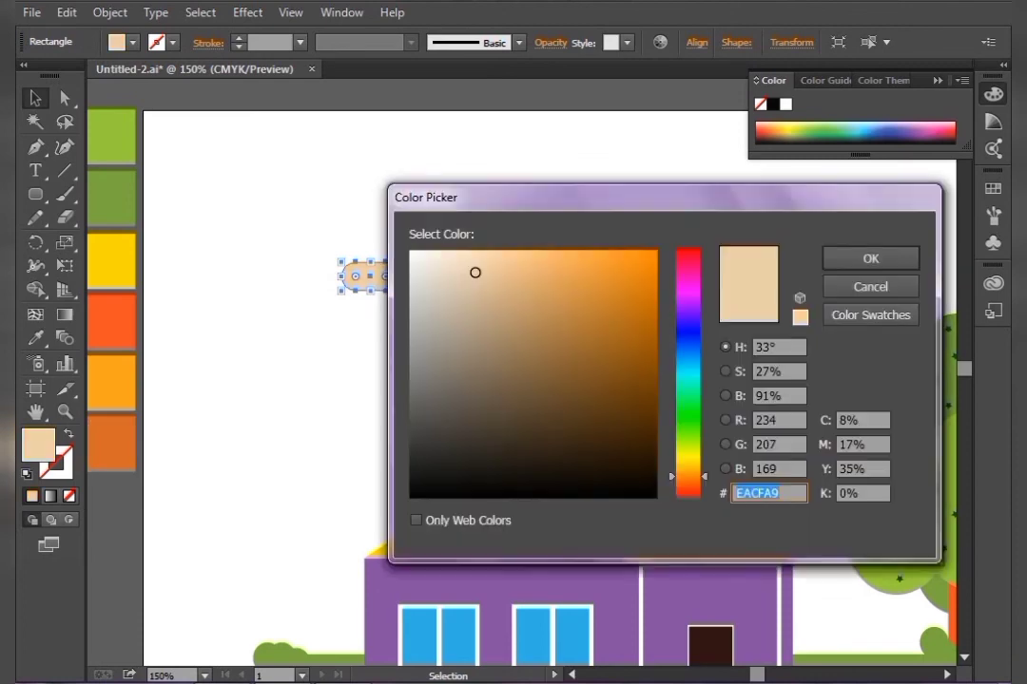
type("EFB875")
left_click(871, 258)
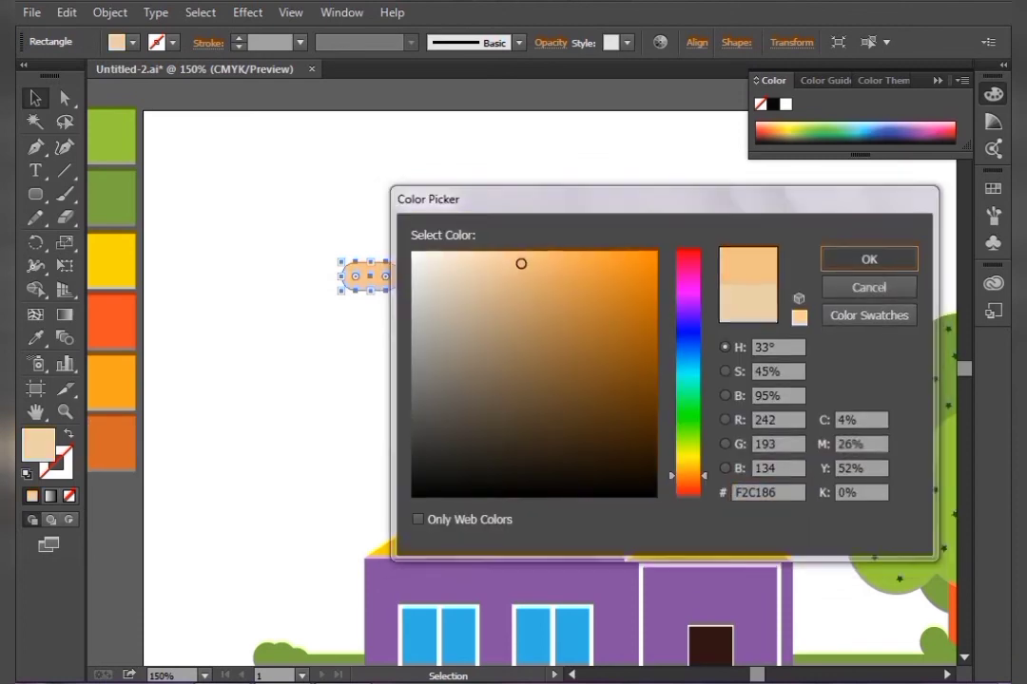
Confirm the colour and apply the small bar's peach fill to the four stacked cloud bars with the Eyedropper
left_click(741, 285)
left_click_drag(496, 333, 492, 330)
key("i")
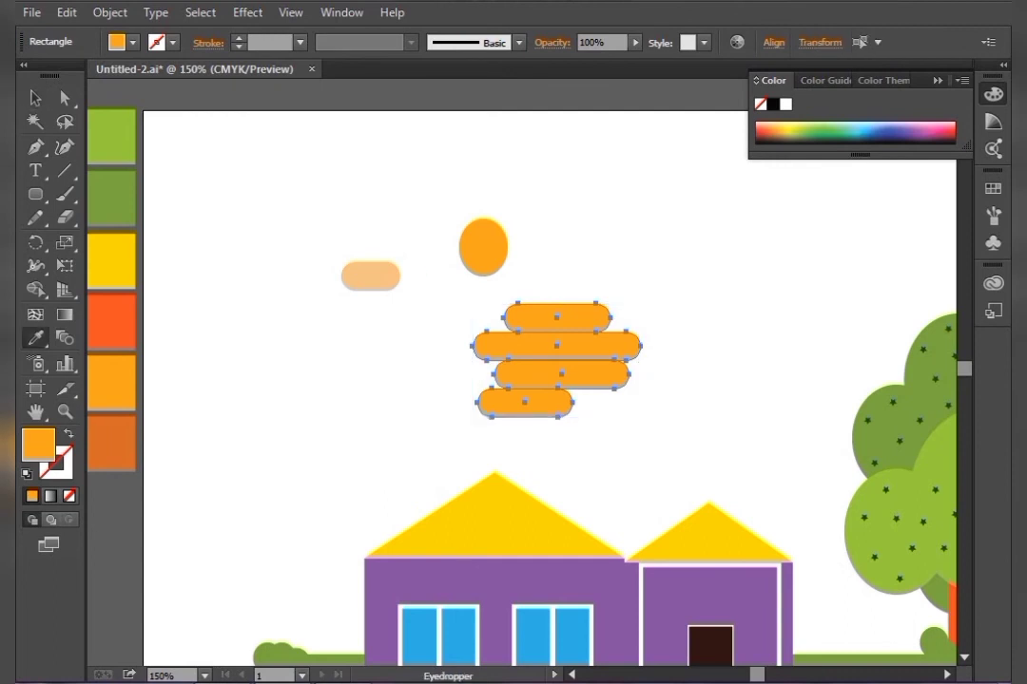
left_click(346, 277)
left_click(36, 98)
left_click(423, 302)
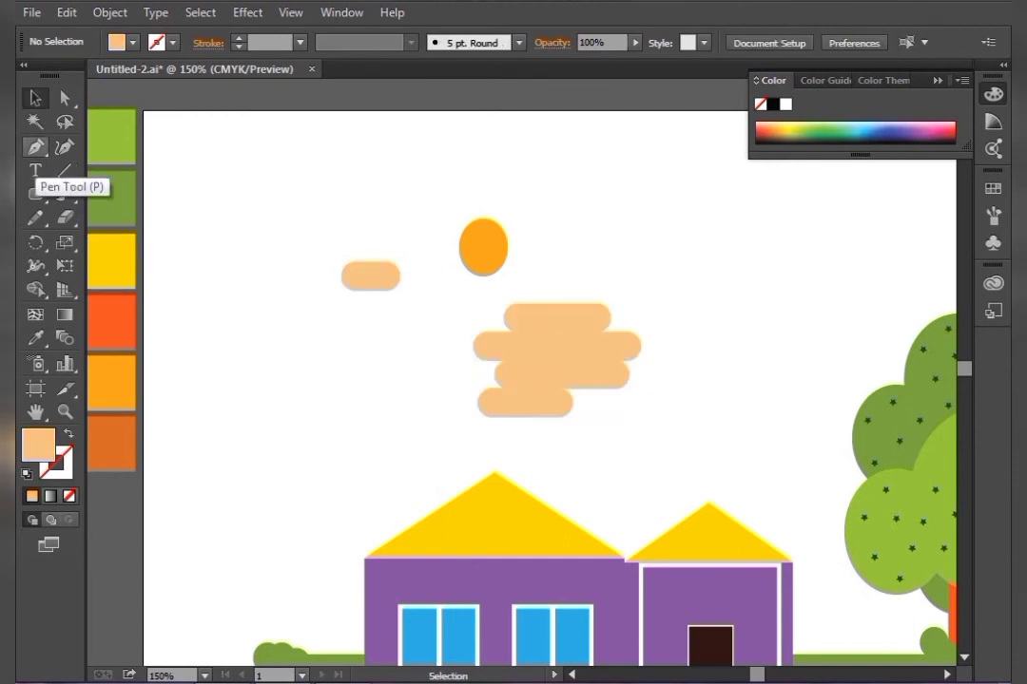
Draw a short horizontal line with the Pen tool inside the small peach bar
left_click(35, 148)
left_click(353, 272)
left_click(378, 271)
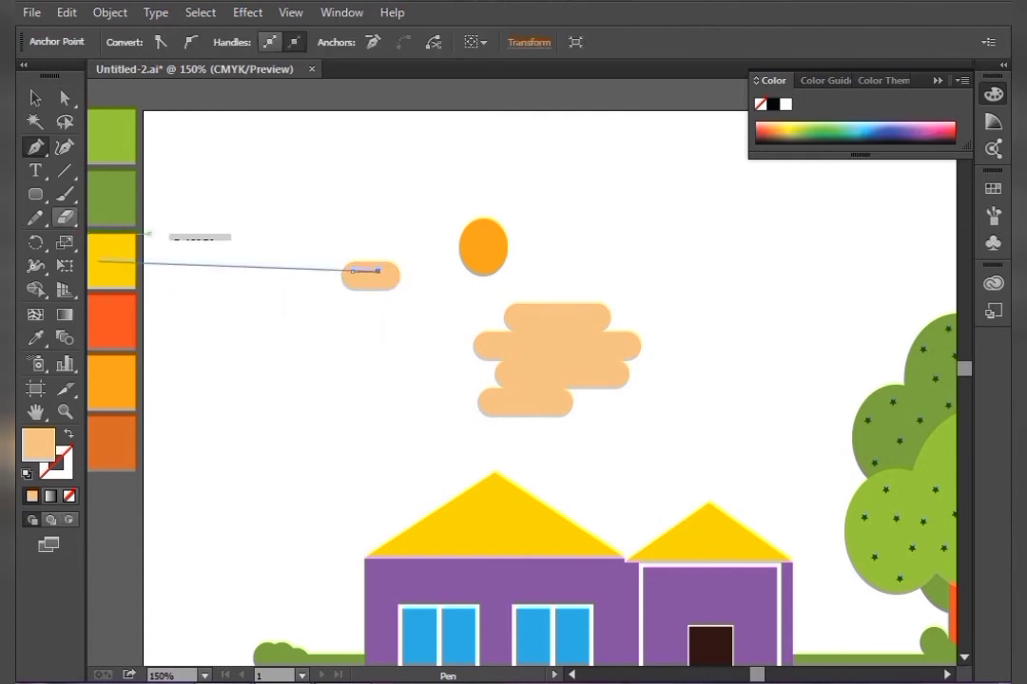
left_click(35, 98)
Give the short line an orange-red stroke sampled from the swatch column, with no fill
left_click(35, 338)
left_click(112, 322)
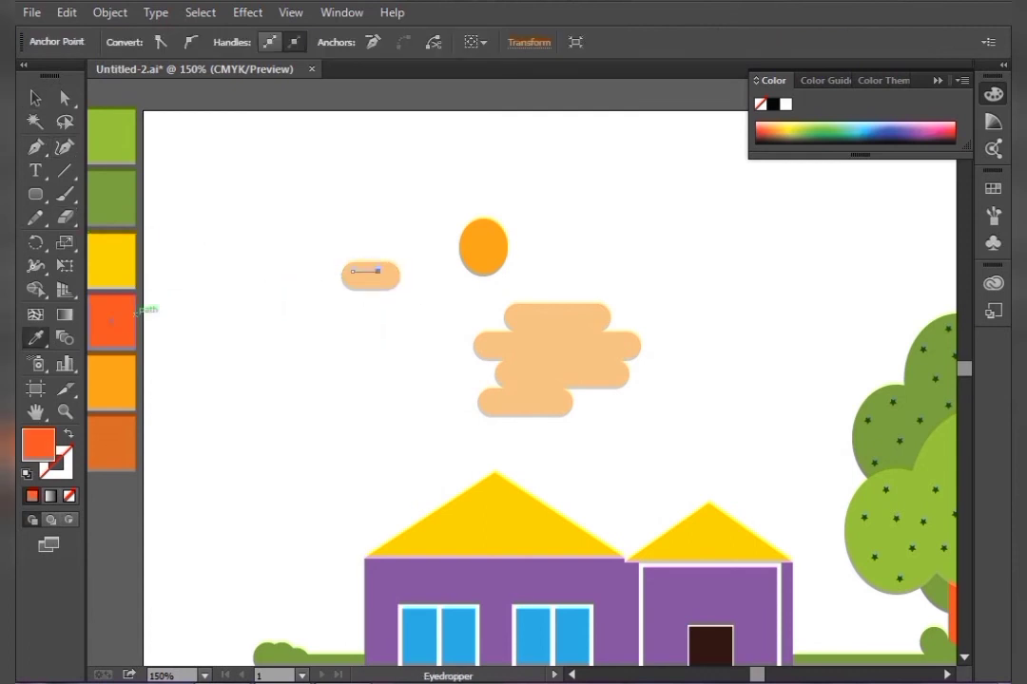
left_click(36, 98)
left_click(238, 195)
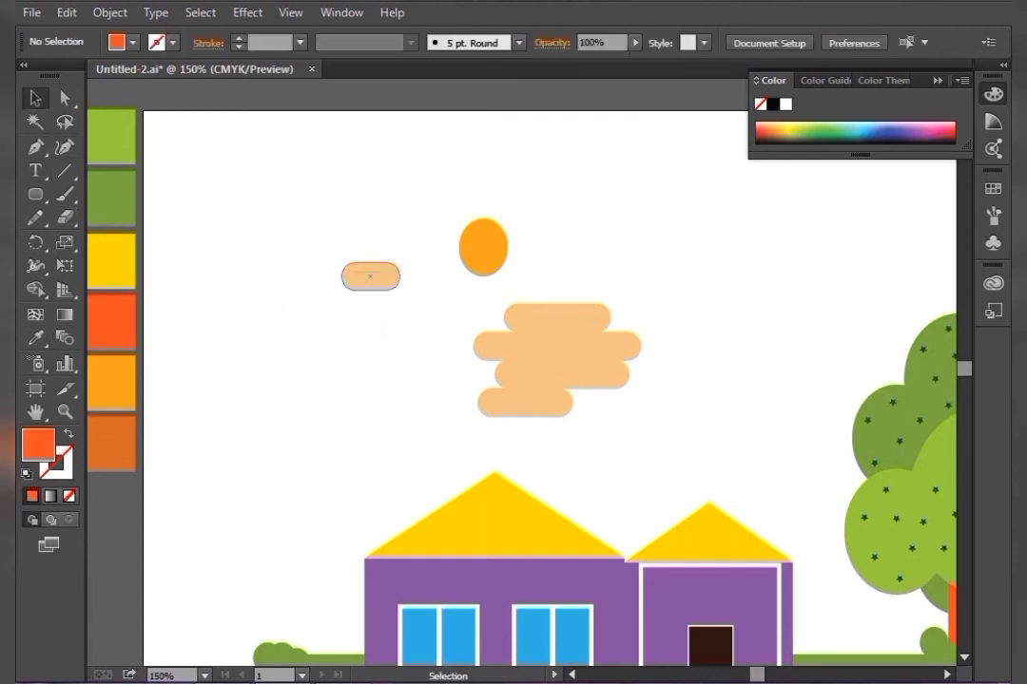
left_click(369, 273)
left_click(313, 319)
left_click(366, 272)
left_click(68, 434)
left_click(252, 347)
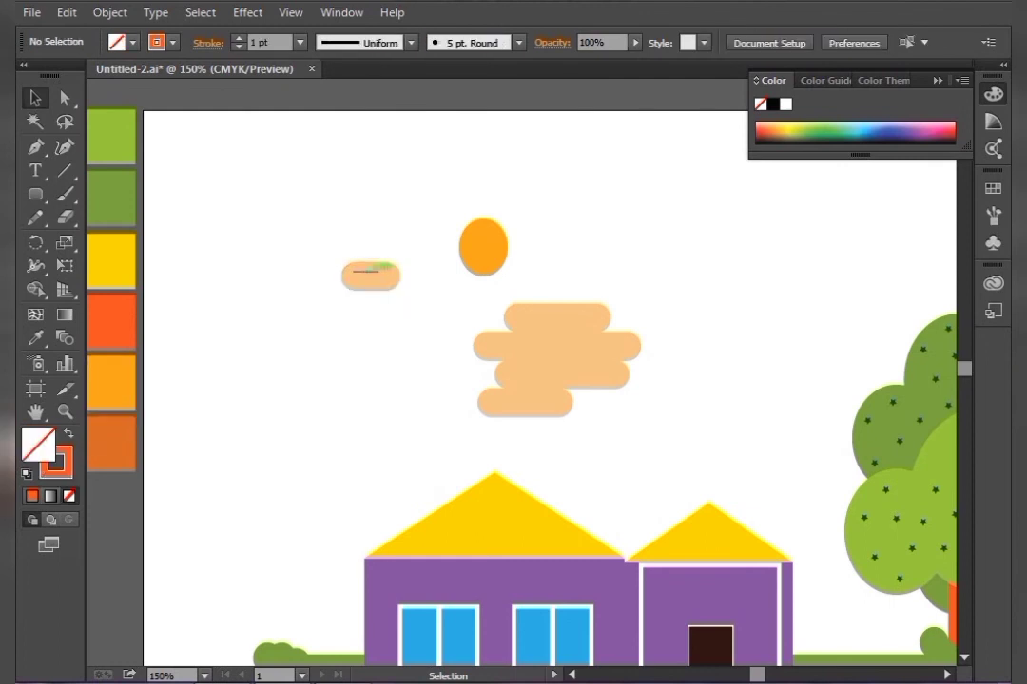
Place copies of the short line on each of the four cloud bars as dashes
left_click_drag(366, 272, 643, 338)
left_click(423, 347)
key("ctrl+equal")
left_click_drag(541, 299, 541, 418)
key("ctrl+shift+a")
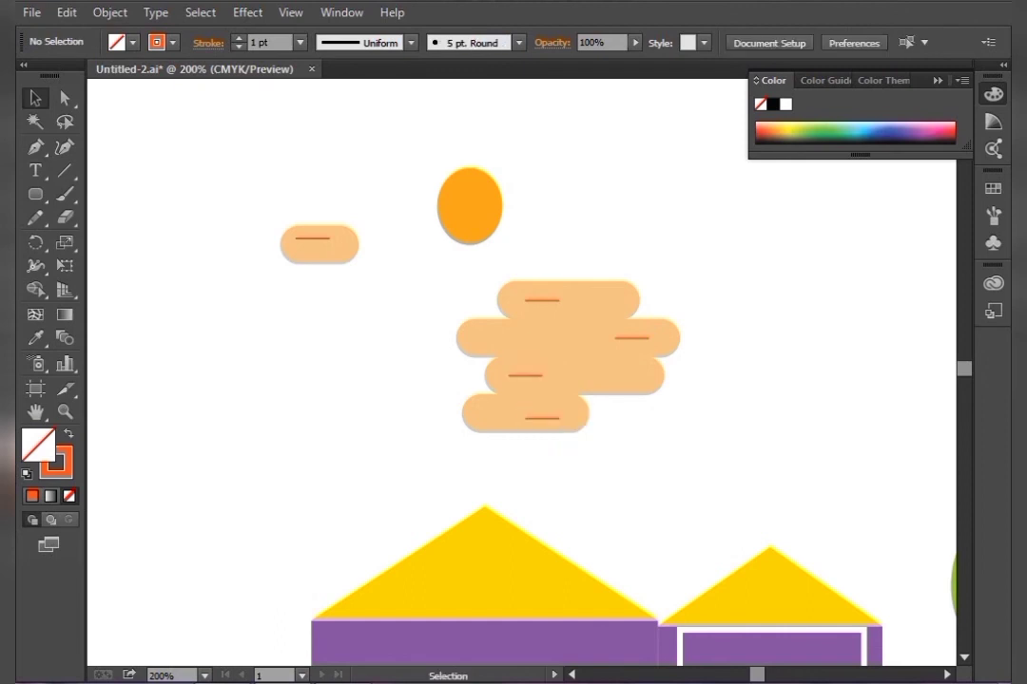
Move the sun down so it sits just behind the cloud's upper left corner
key("ctrl+minus")
key("ctrl+minus")
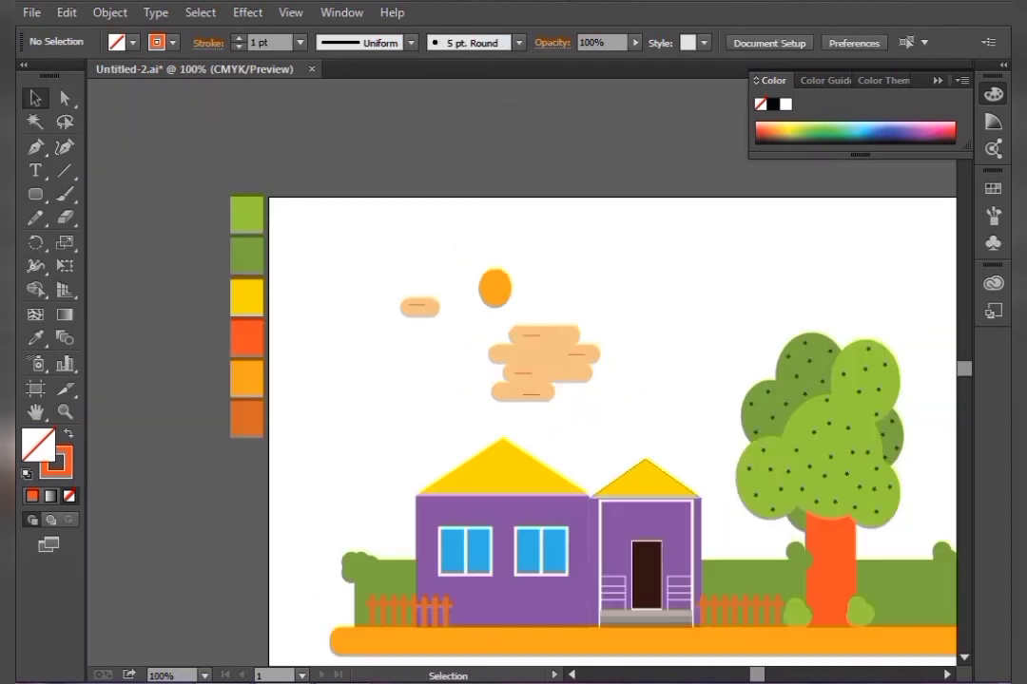
left_click_drag(584, 415, 436, 378)
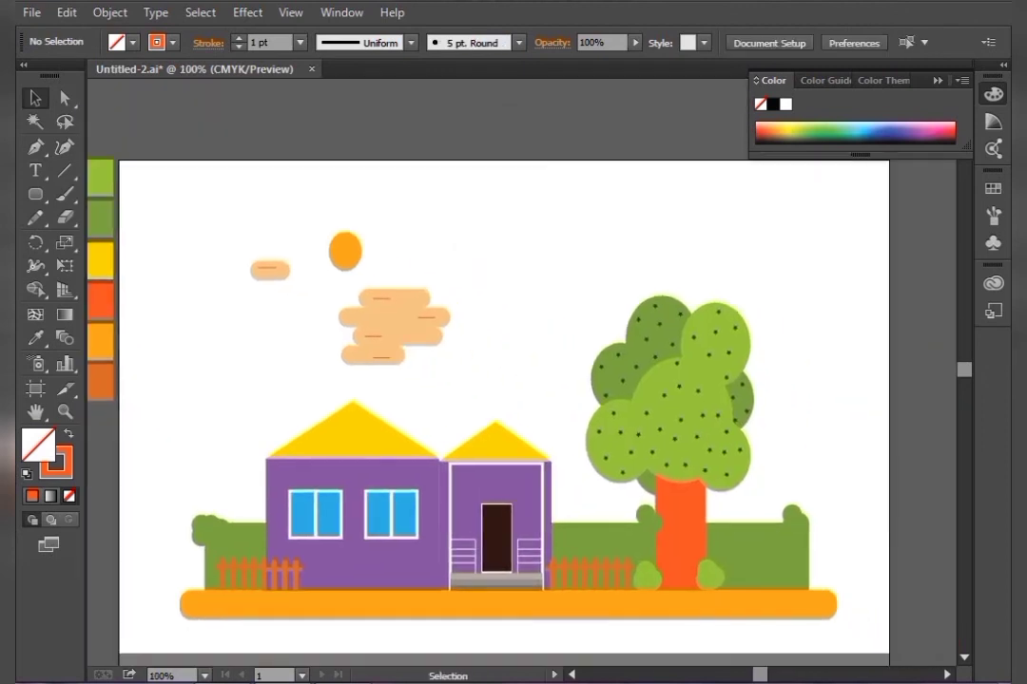
left_click_drag(345, 251, 353, 282)
key("ctrl+shift+a")
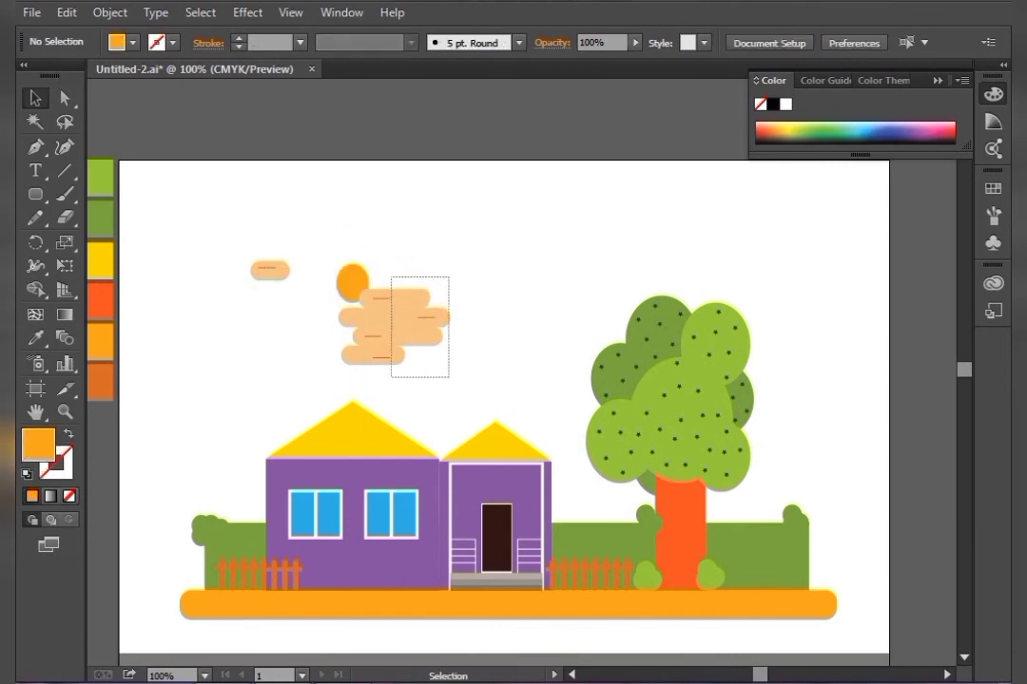
Duplicate the cloud into the upper right corner of the artboard and enlarge it
left_click_drag(448, 378, 451, 379)
left_click_drag(395, 326, 822, 280)
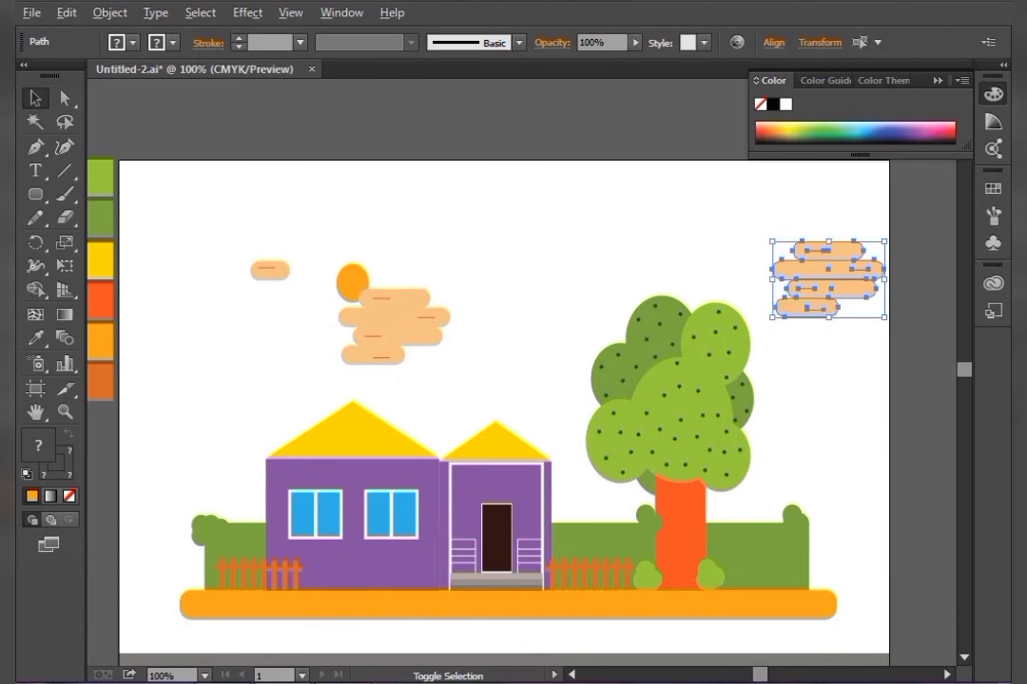
left_click_drag(772, 317, 750, 331)
left_click_drag(845, 282, 828, 239)
left_click(571, 360)
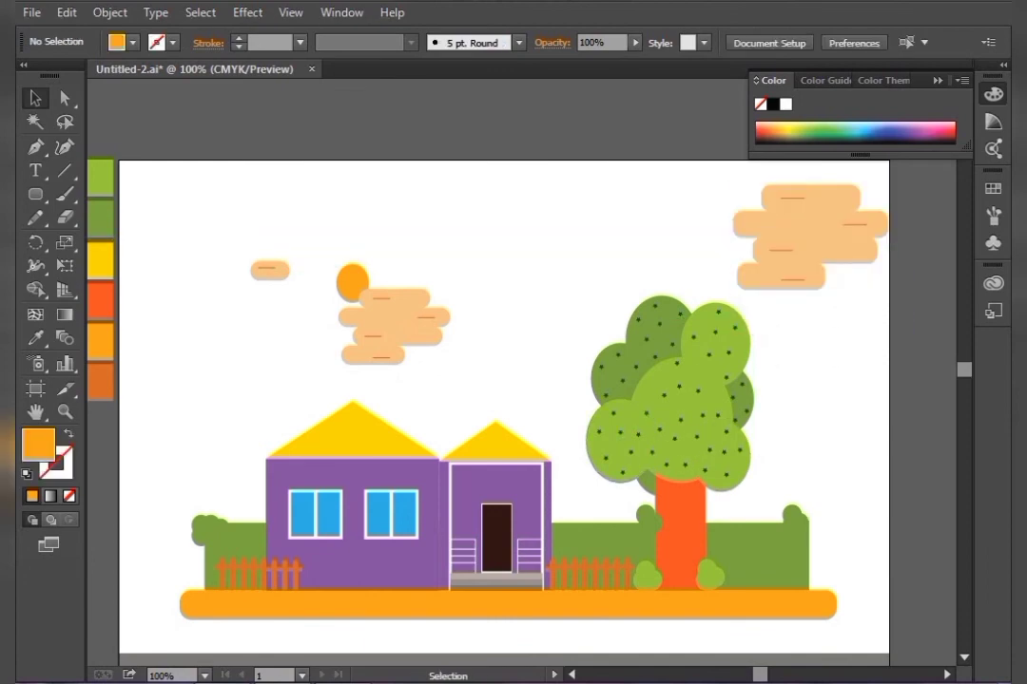
Shift the middle cloud together with the sun slightly to the right
left_click_drag(513, 378, 319, 224)
left_click_drag(451, 365, 455, 369)
left_click_drag(424, 325, 454, 318)
left_click(521, 333)
Move the small peach bar rightwards, above the sun
left_click_drag(277, 265, 309, 237)
key("ctrl+z")
left_click(423, 252)
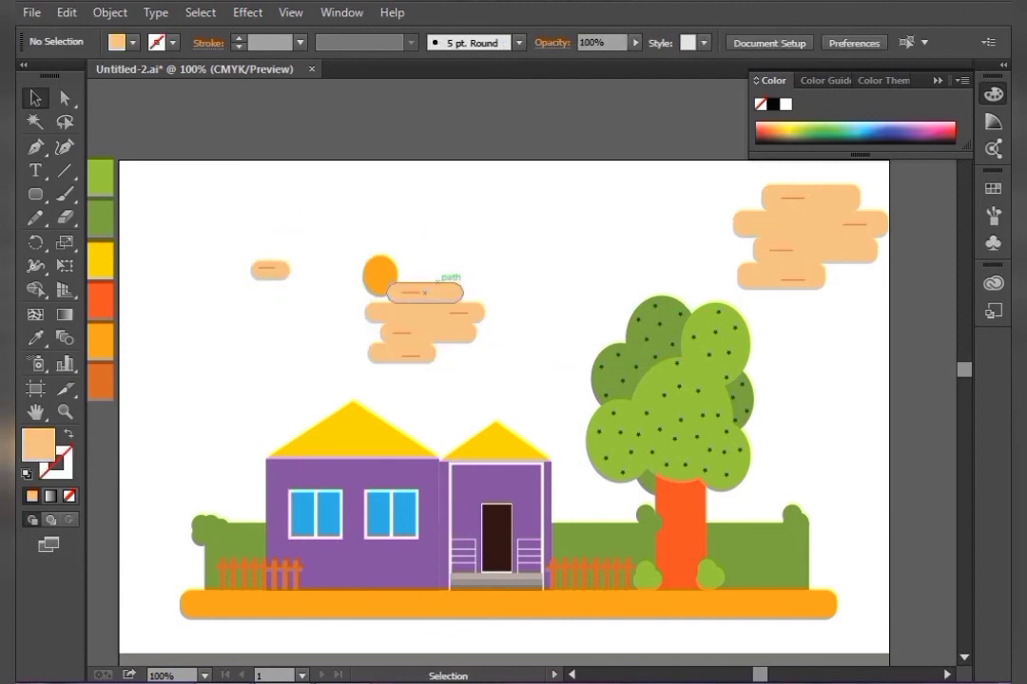
left_click_drag(232, 243, 309, 236)
Duplicate the cloud into the upper left corner of the artboard
mouse_move(461, 382)
left_mouse_down()
mouse_move(403, 289)
mouse_move(378, 325)
mouse_move(453, 309)
mouse_move(423, 319)
mouse_move(434, 322)
mouse_move(427, 330)
mouse_move(213, 333)
mouse_move(225, 312)
mouse_move(193, 289)
mouse_move(182, 343)
mouse_move(188, 263)
left_mouse_up()
key("ctrl+shift+a")
key("ctrl+shift+a")
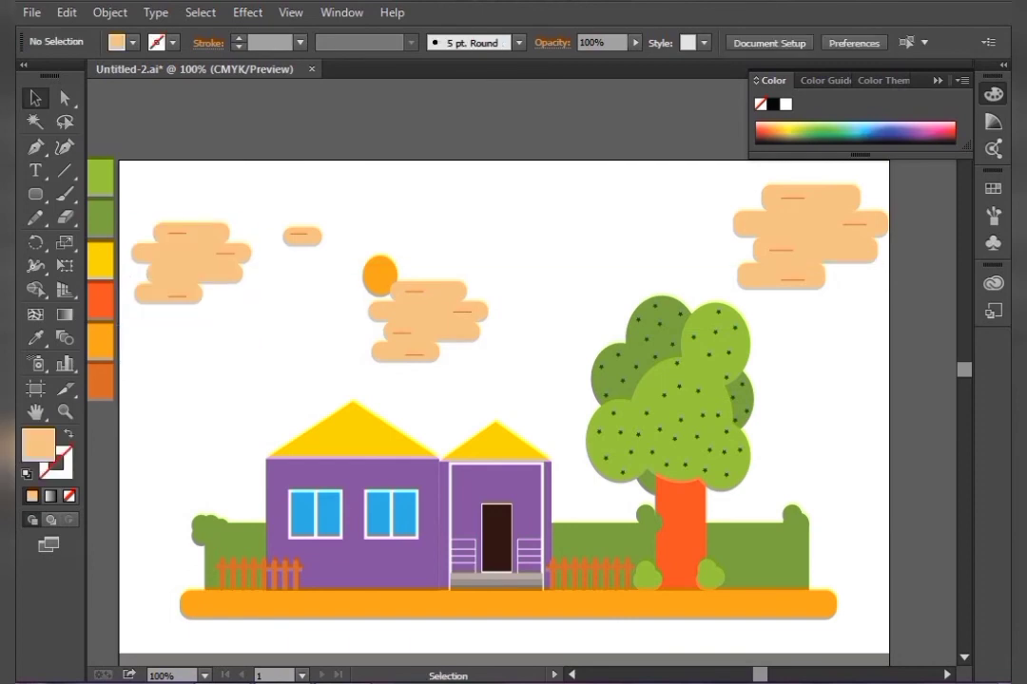
left_click_drag(302, 237, 352, 227)
key("ctrl+shift+a")
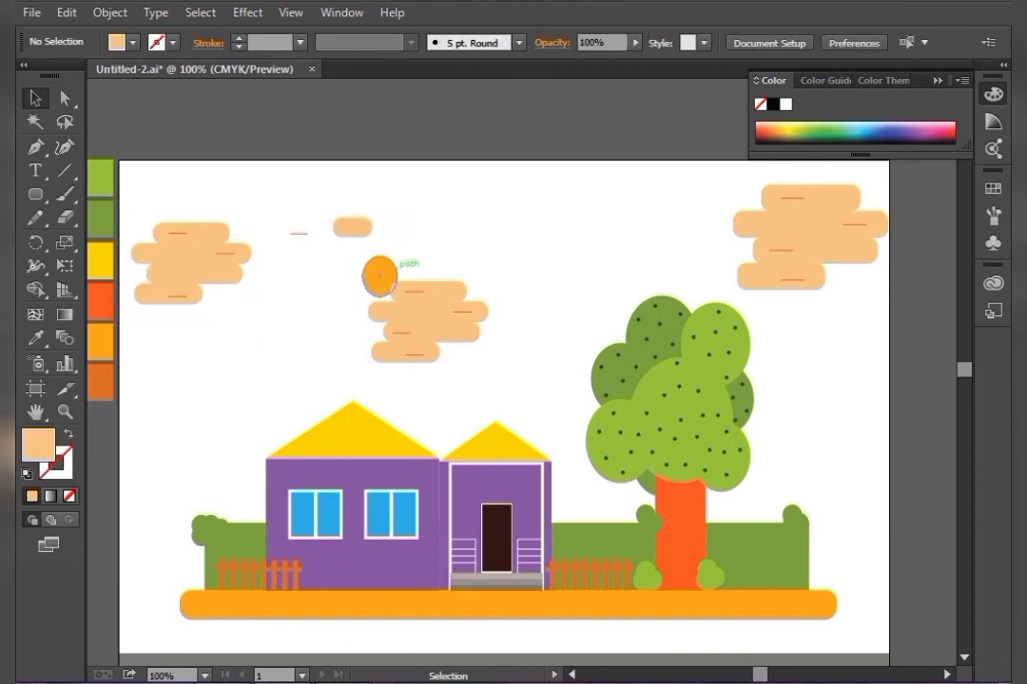
key("ctrl+z")
right_click(296, 249)
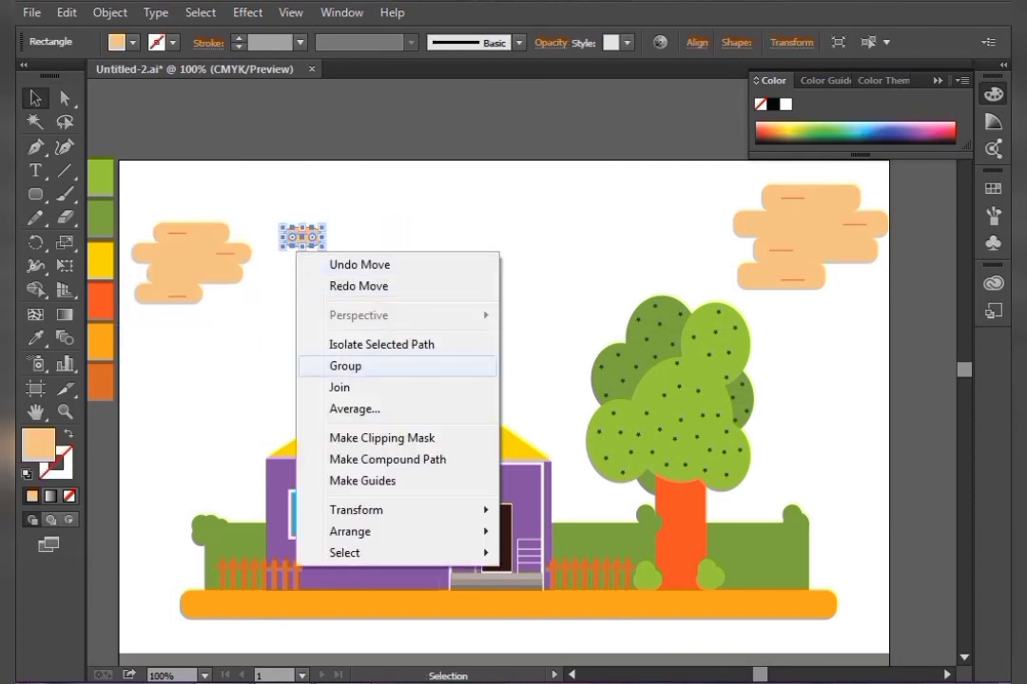
key("Escape")
left_click_drag(303, 236, 365, 235)
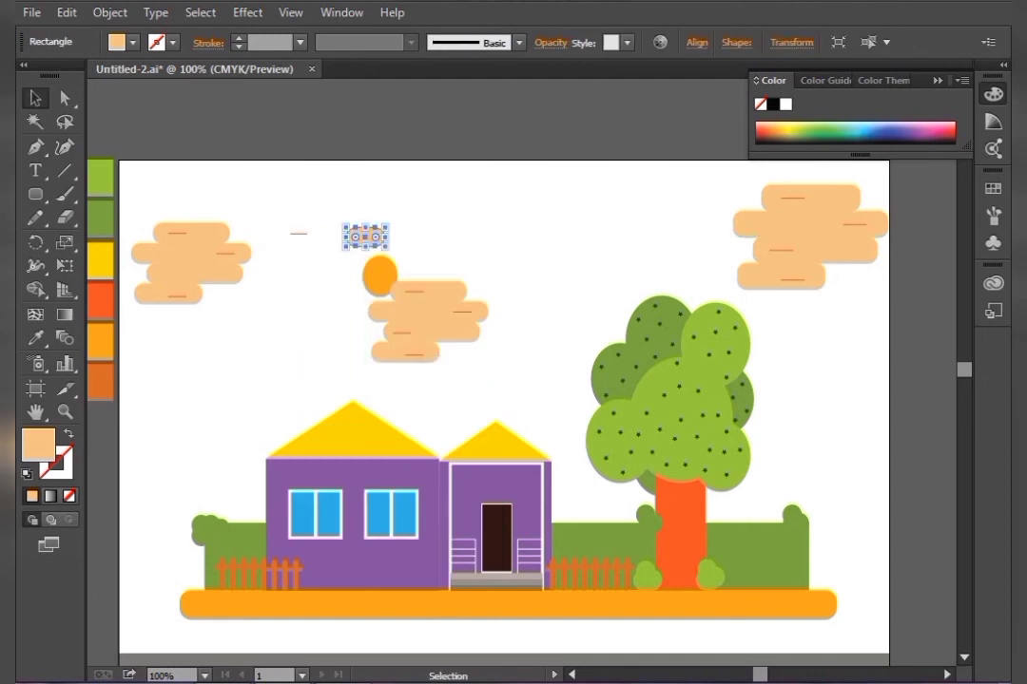
key("ctrl+z")
Group the small bar with its dash and move the group to the right of the sun
left_click(294, 198)
left_click_drag(294, 198, 308, 279)
right_click(306, 277)
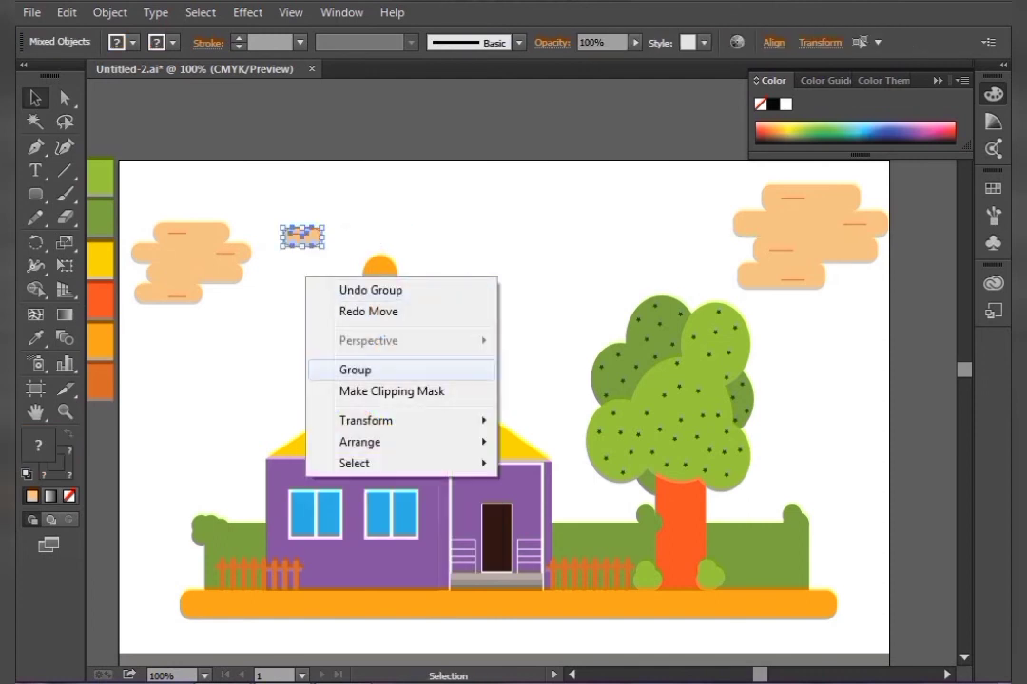
left_click(355, 369)
left_click(359, 368)
left_click_drag(303, 235, 488, 263)
key("ctrl+shift+a")
key("ctrl+shift+a")
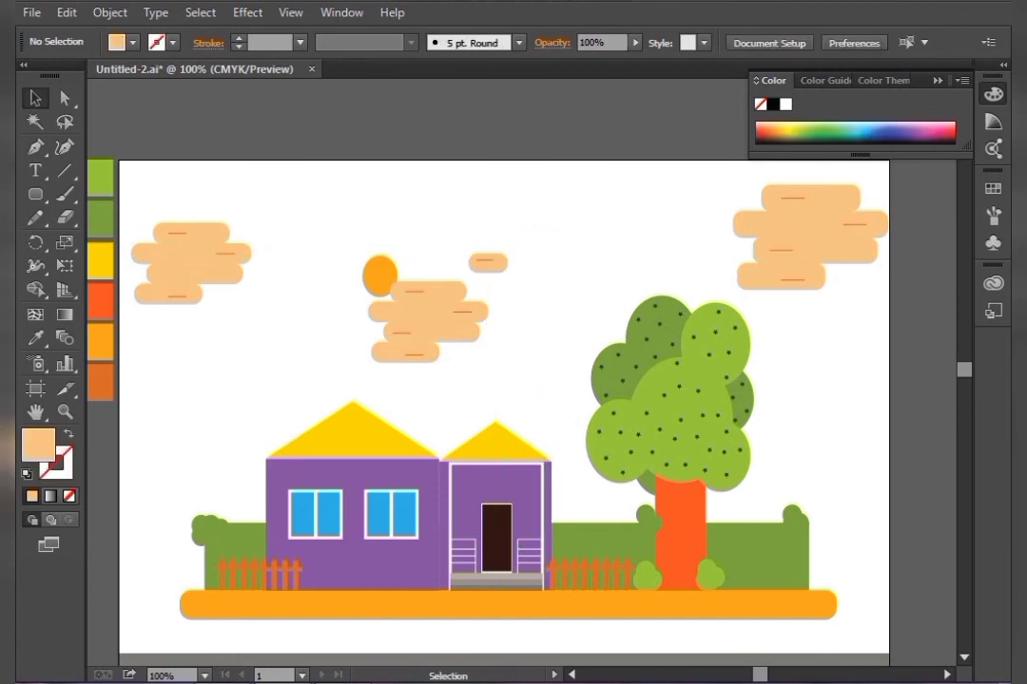
Stretch the orange sidewalk bar at both ends so it spans nearly the full artboard width
key("space")
left_click_drag(532, 381, 560, 267)
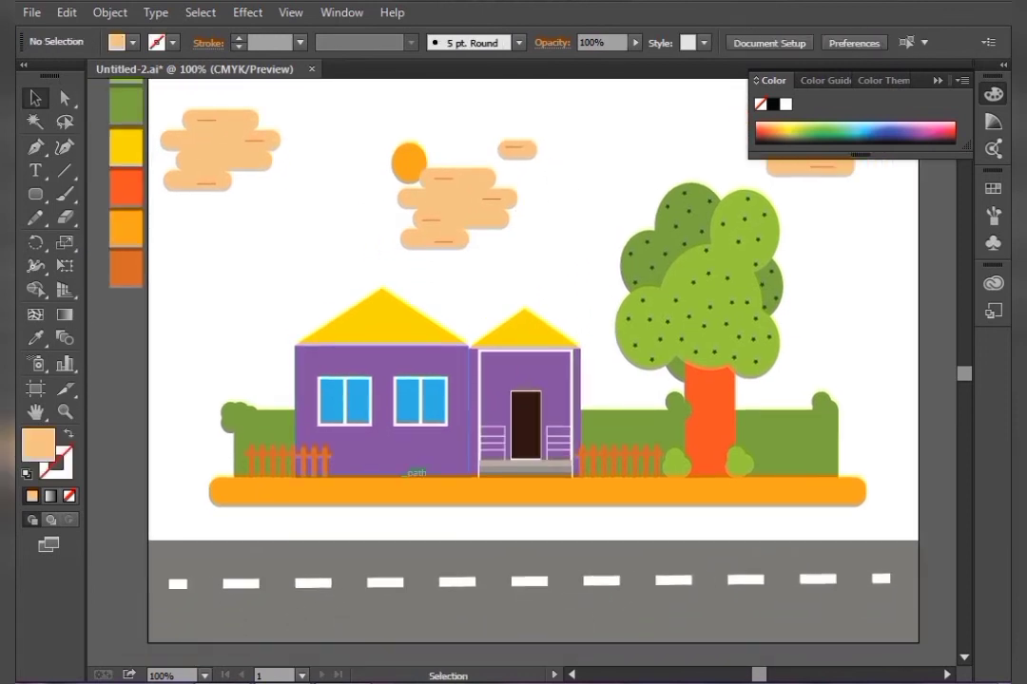
left_click(408, 480)
left_click_drag(211, 490, 163, 491)
left_click_drag(865, 490, 906, 490)
key("ctrl+shift+a")
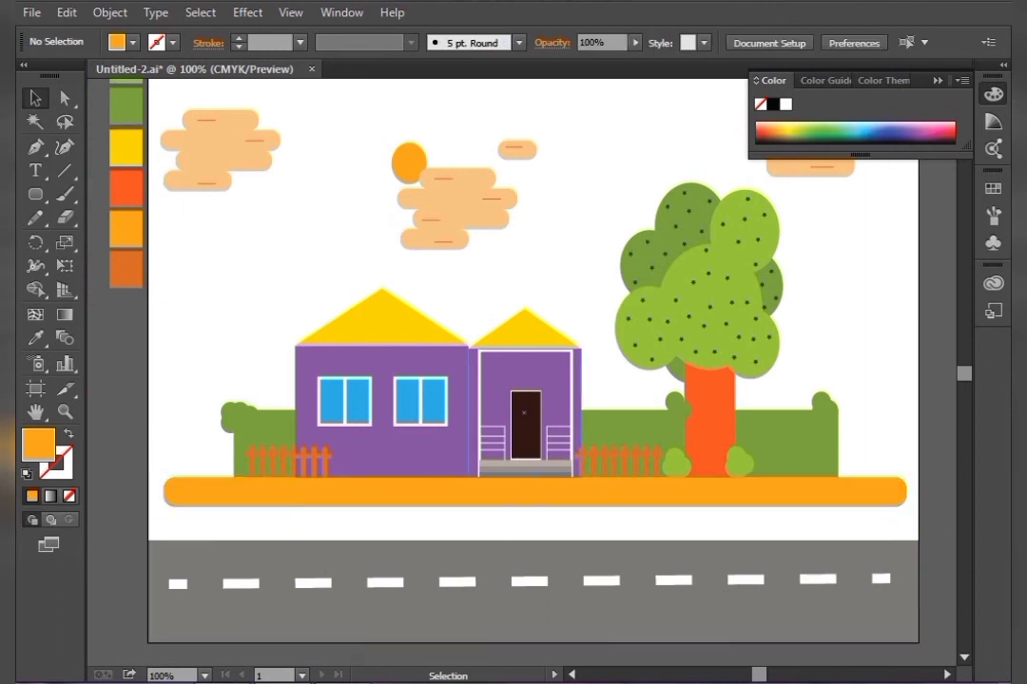
key("ctrl+minus")
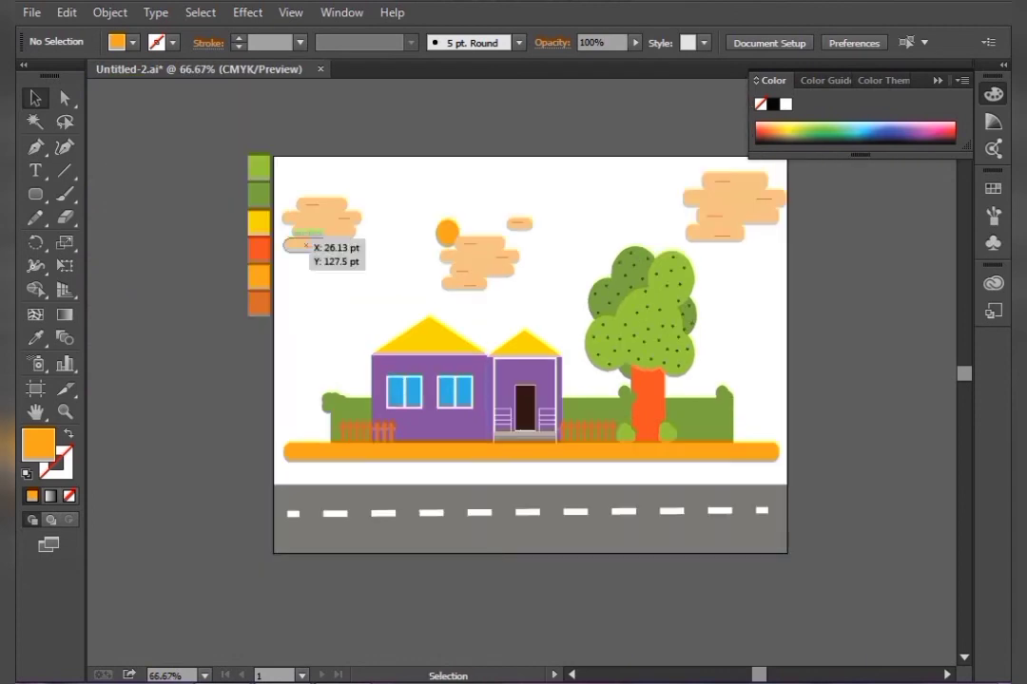
key("F6")
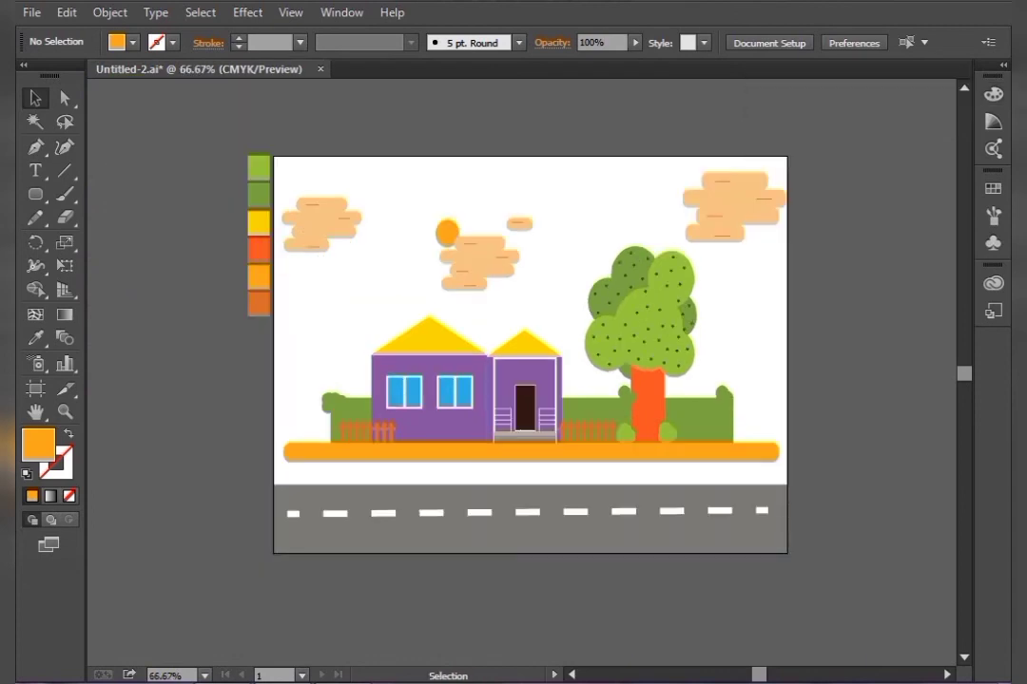